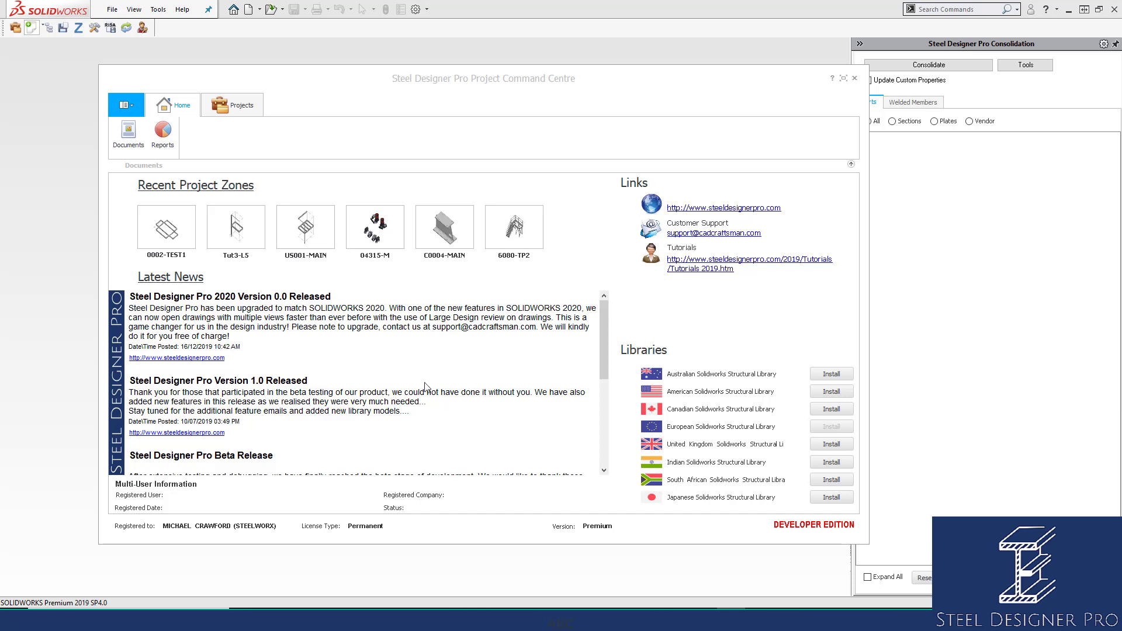
# Open the recent project zone Tut3-L5 in its Default configuration, fully resolved
pyautogui.doubleClick(228, 226)
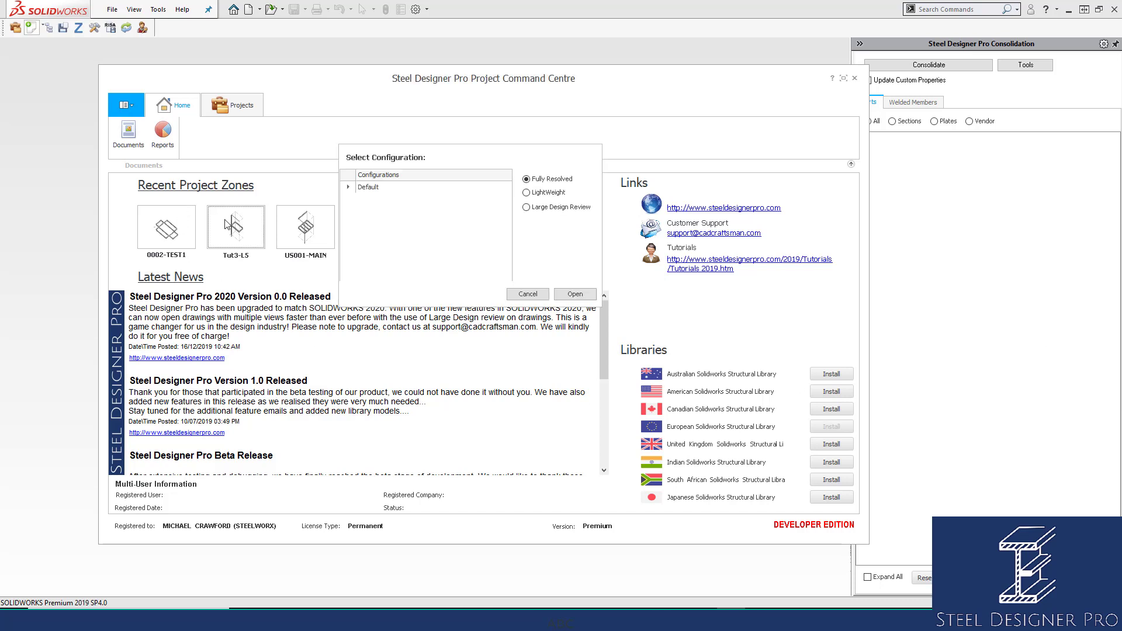
pyautogui.click(578, 296)
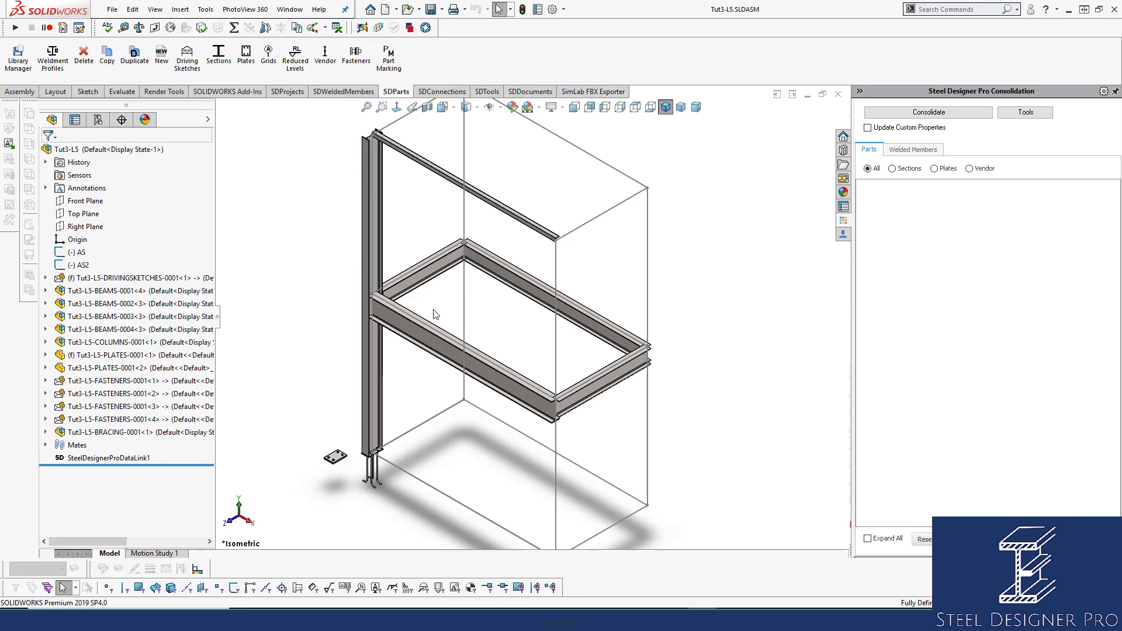
# Delete the bolted end-plate connection where the Tut3-L5-BEAMS-0004 beam meets the column
pyautogui.scroll(-5, 364, 276)
pyautogui.moveTo(384, 288); pyautogui.dragTo(298, 319, button='middle')
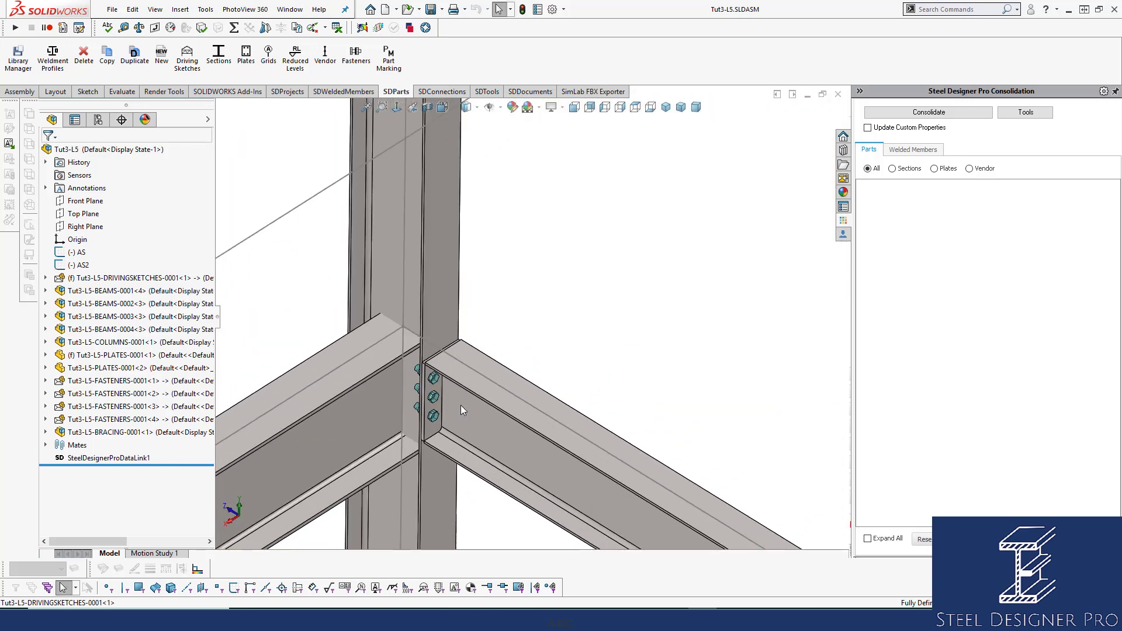
pyautogui.scroll(-3, 461, 405)
pyautogui.click(430, 92)
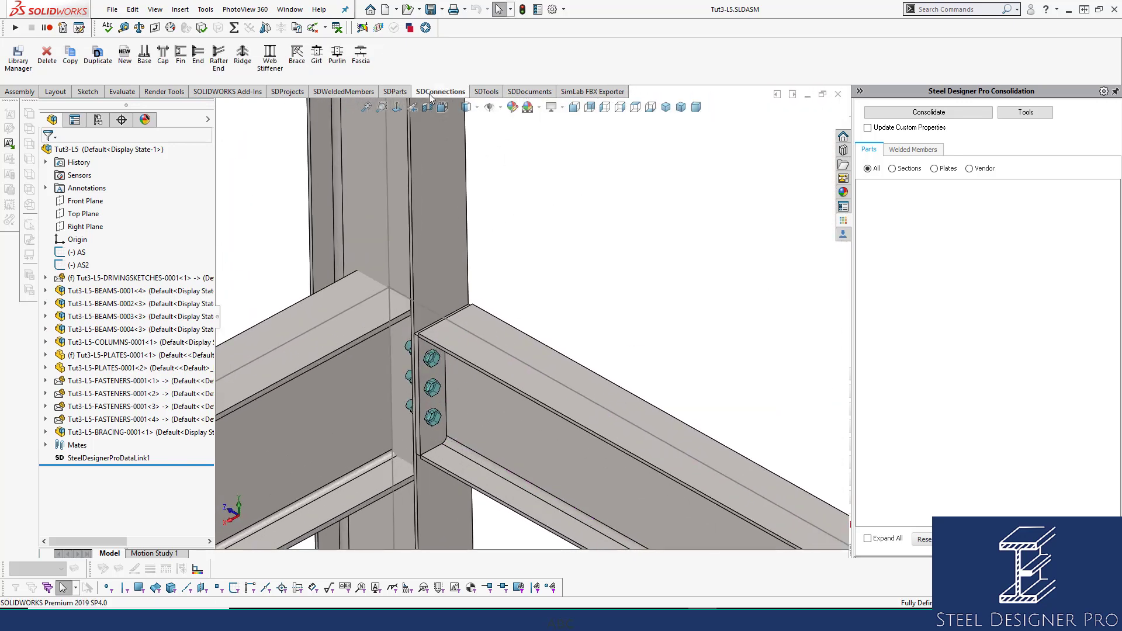
pyautogui.click(47, 59)
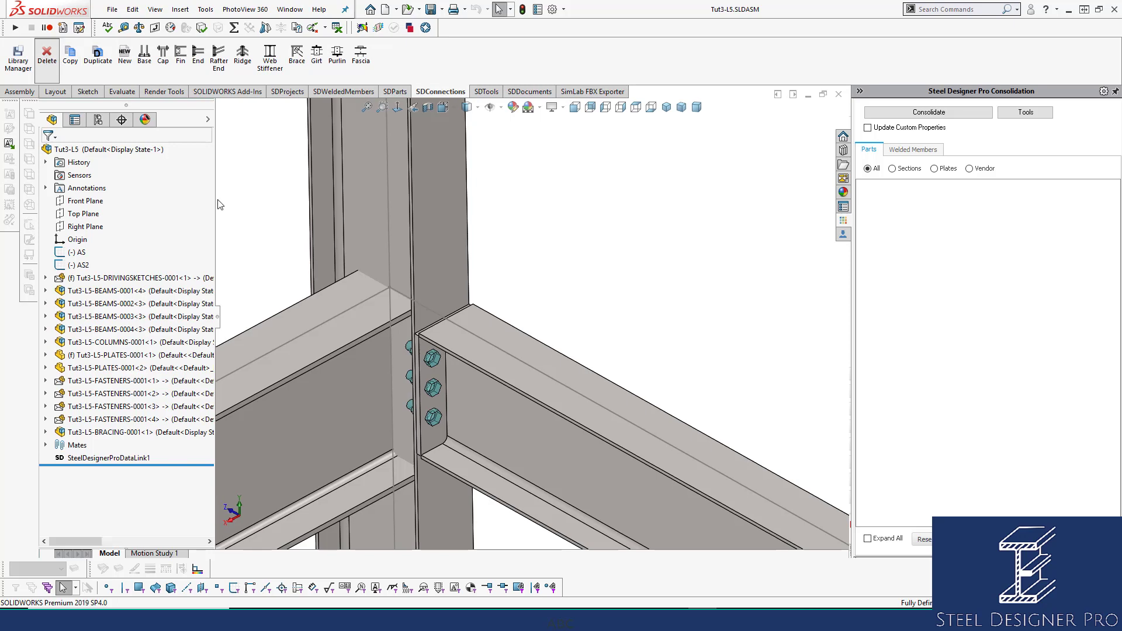
pyautogui.click(445, 402)
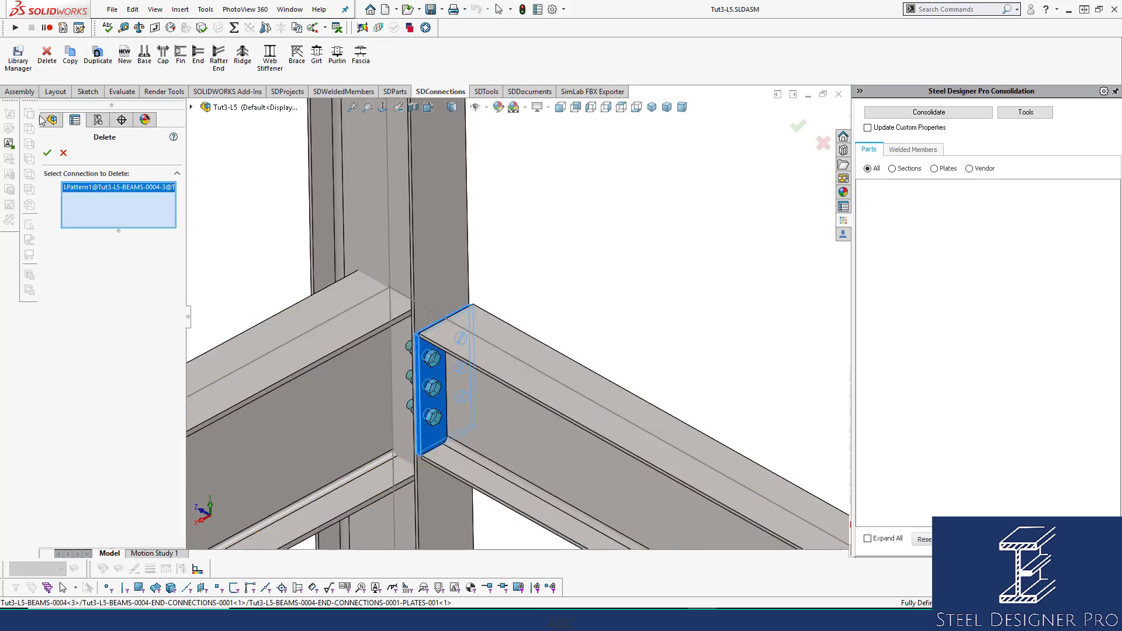
pyautogui.click(47, 152)
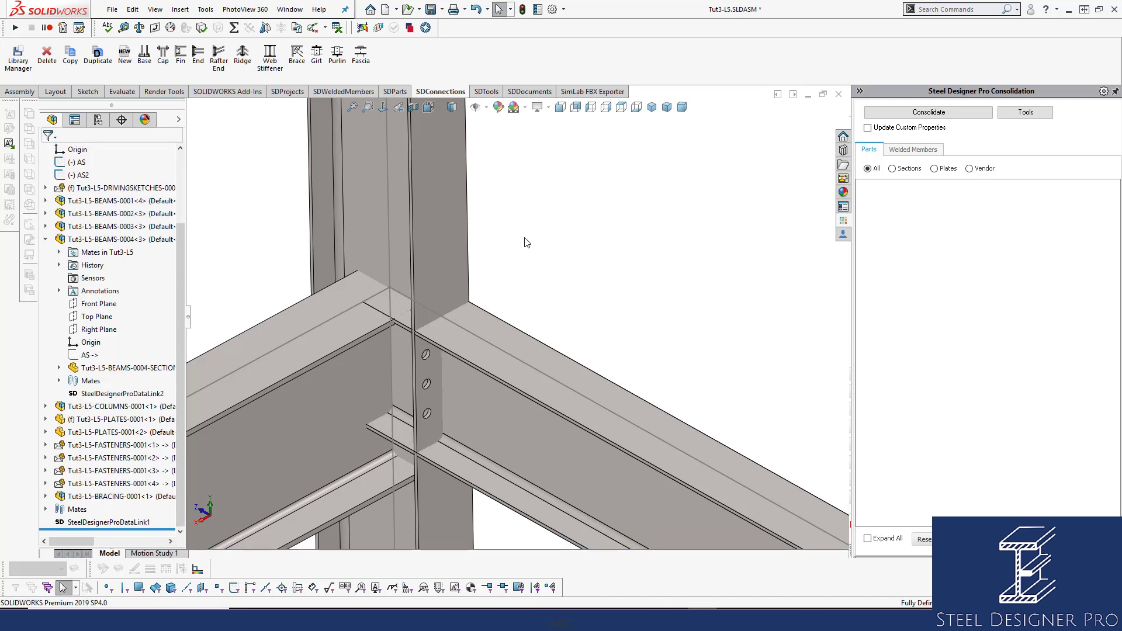
# Delete the leftover Cavity1 bolt-hole feature from the column's section part and save the assembly
pyautogui.click(447, 251)
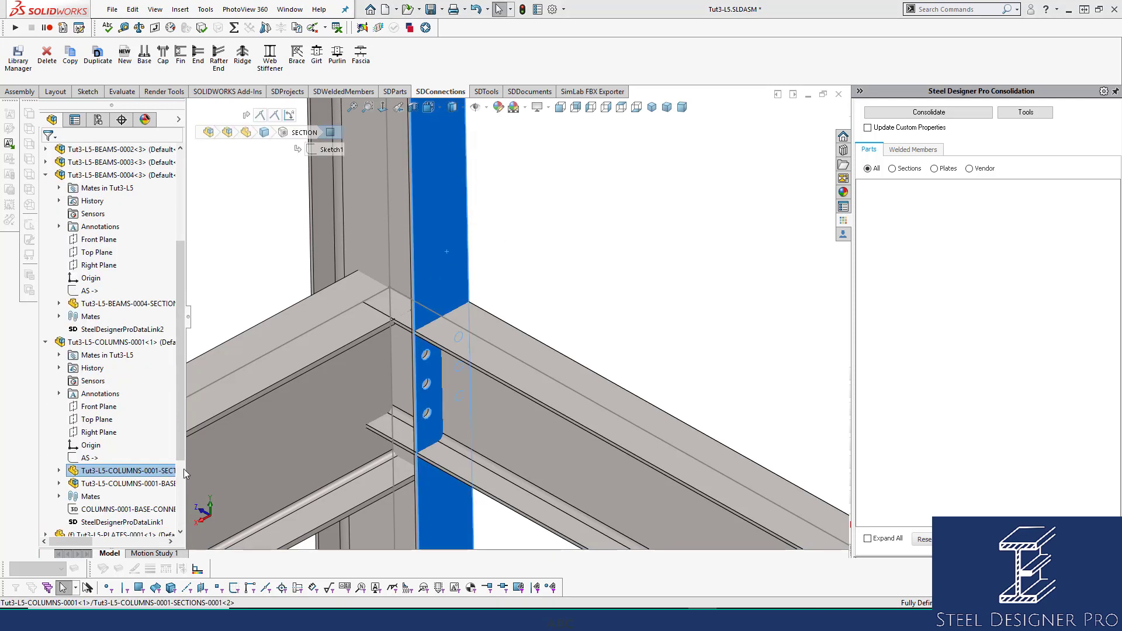
pyautogui.click(60, 470)
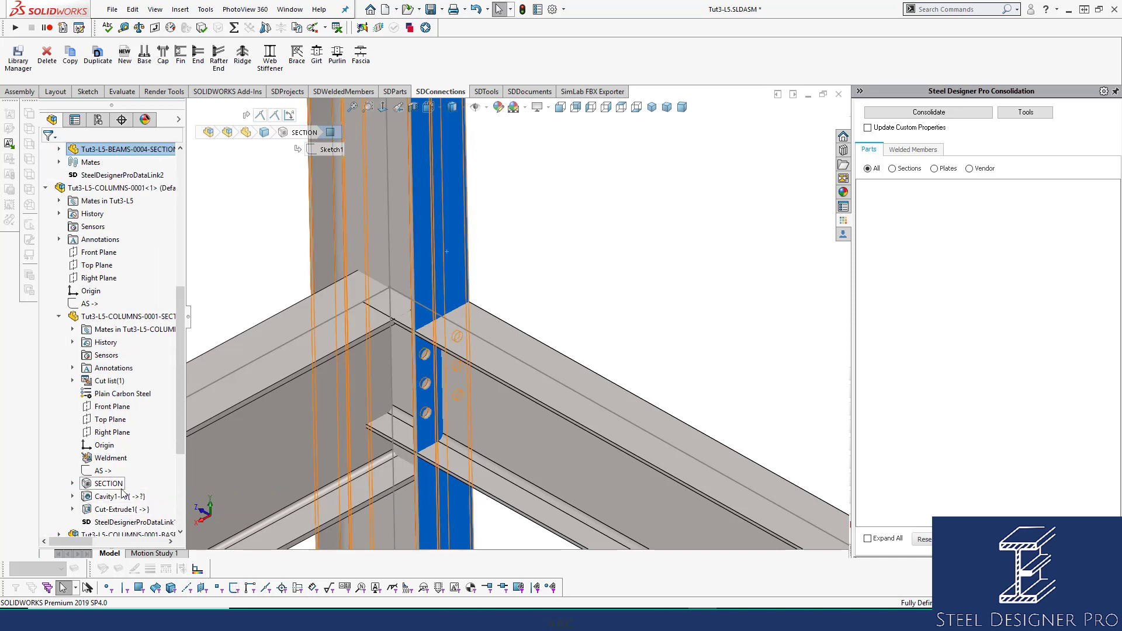
pyautogui.click(120, 496)
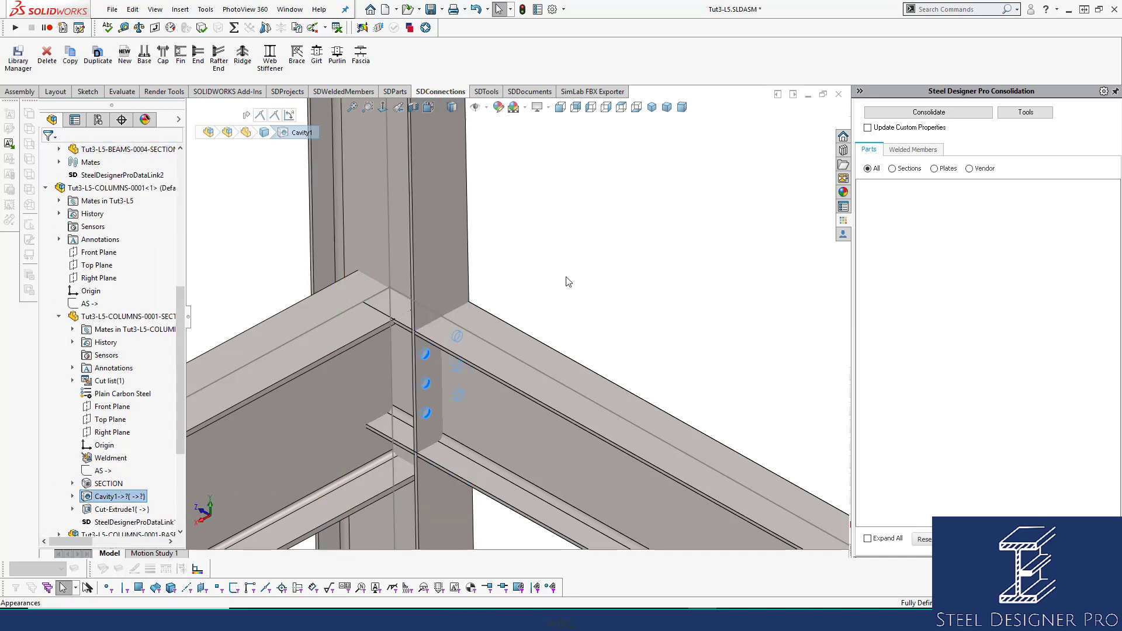
pyautogui.press('Delete')
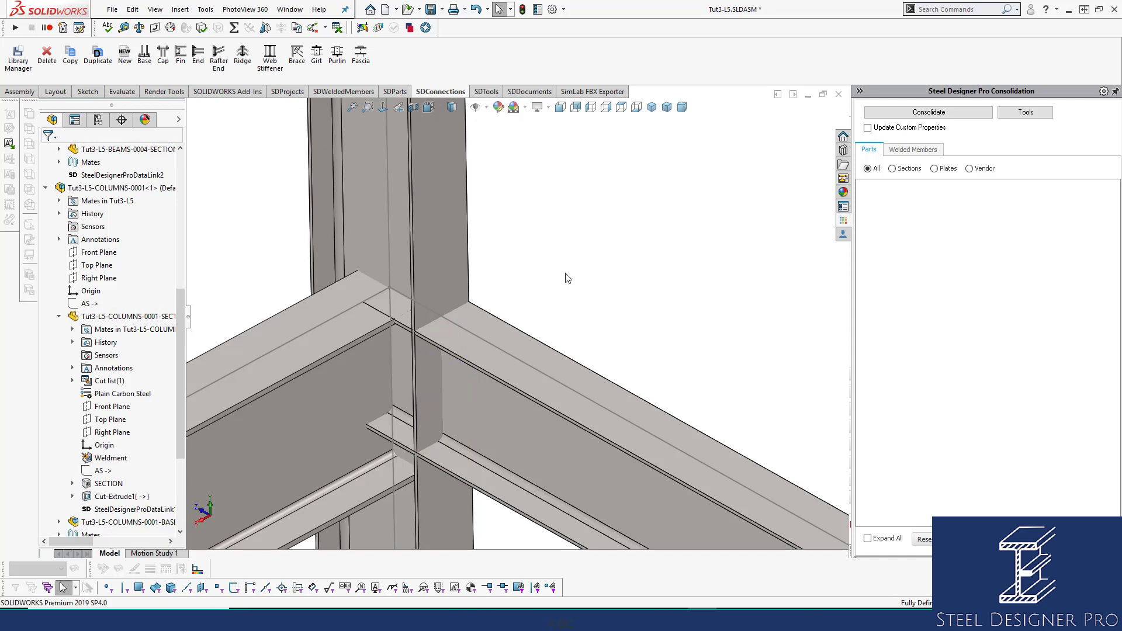
pyautogui.hotkey('ctrl', 's')
# Start an End connection and choose END-CONNECTIONS-0009 (beam to column, channel-I) from the Australian library
pyautogui.click(200, 58)
pyautogui.click(156, 222)
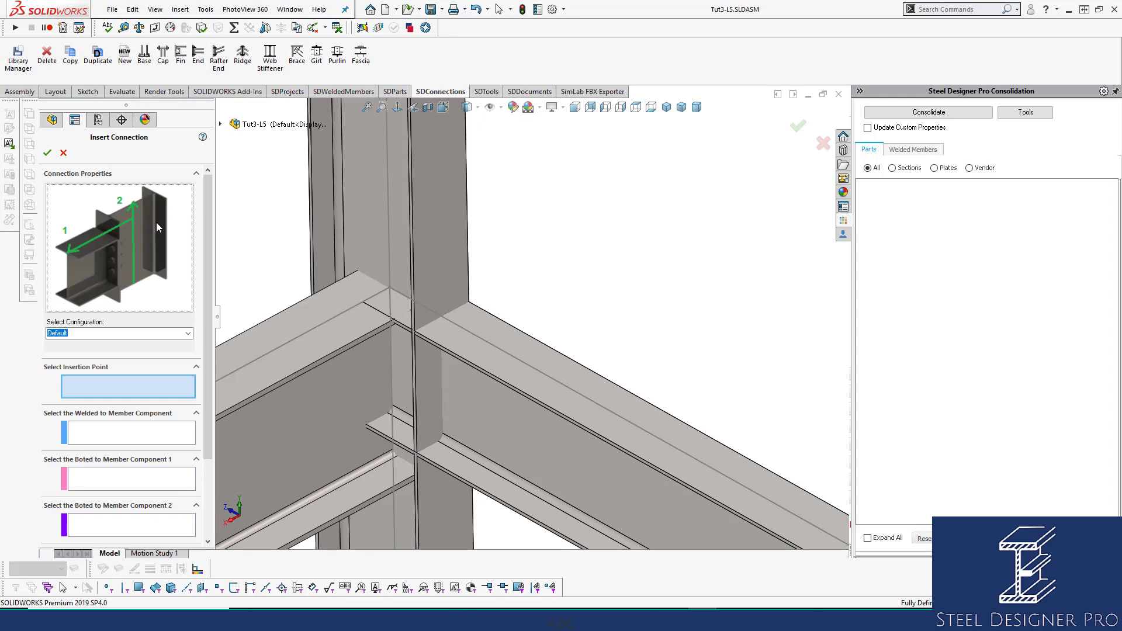
pyautogui.scroll(-5, 563, 266)
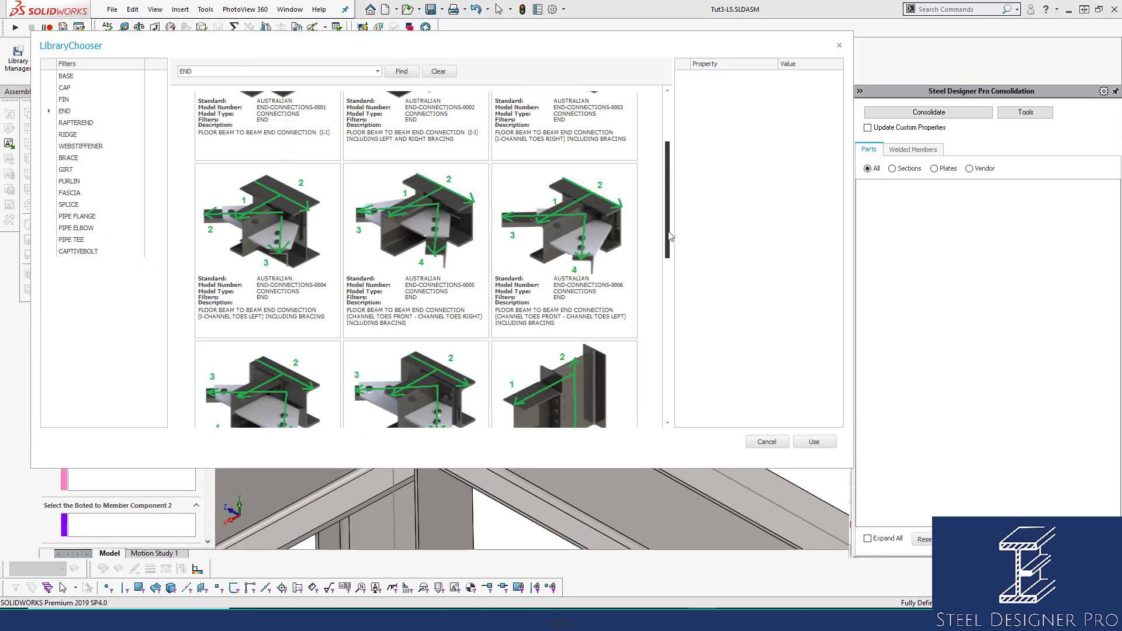
pyautogui.click(563, 266)
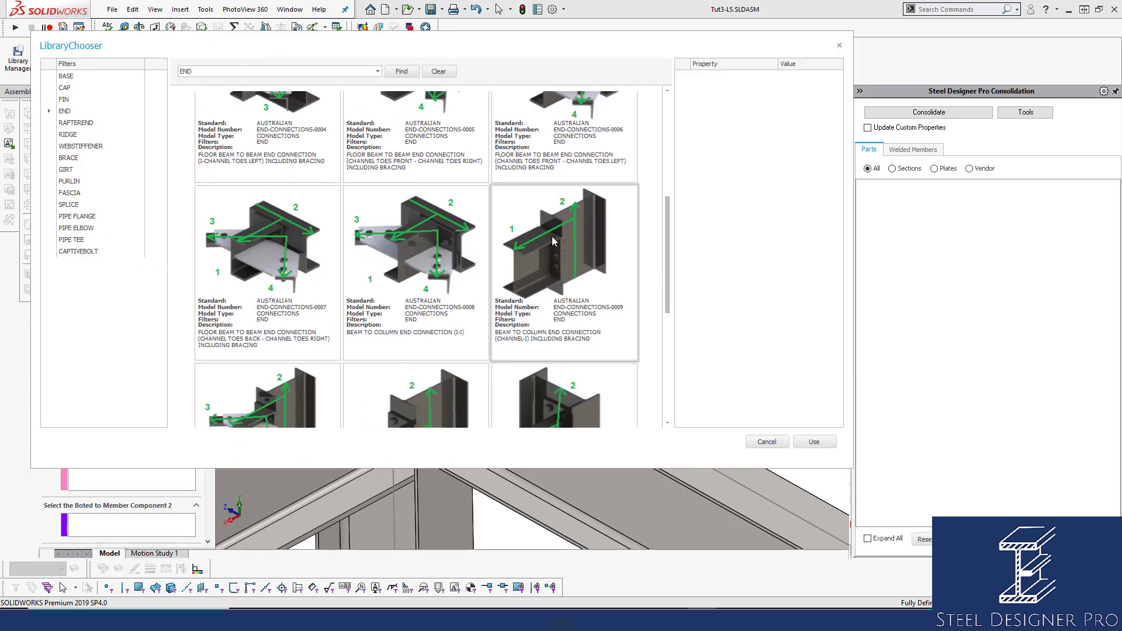
pyautogui.click(813, 442)
# Insert the connection at the floor sketch's corner point, welded to the BEAMS-0004 beam and bolted to the column, with default plane mates
pyautogui.click(389, 288)
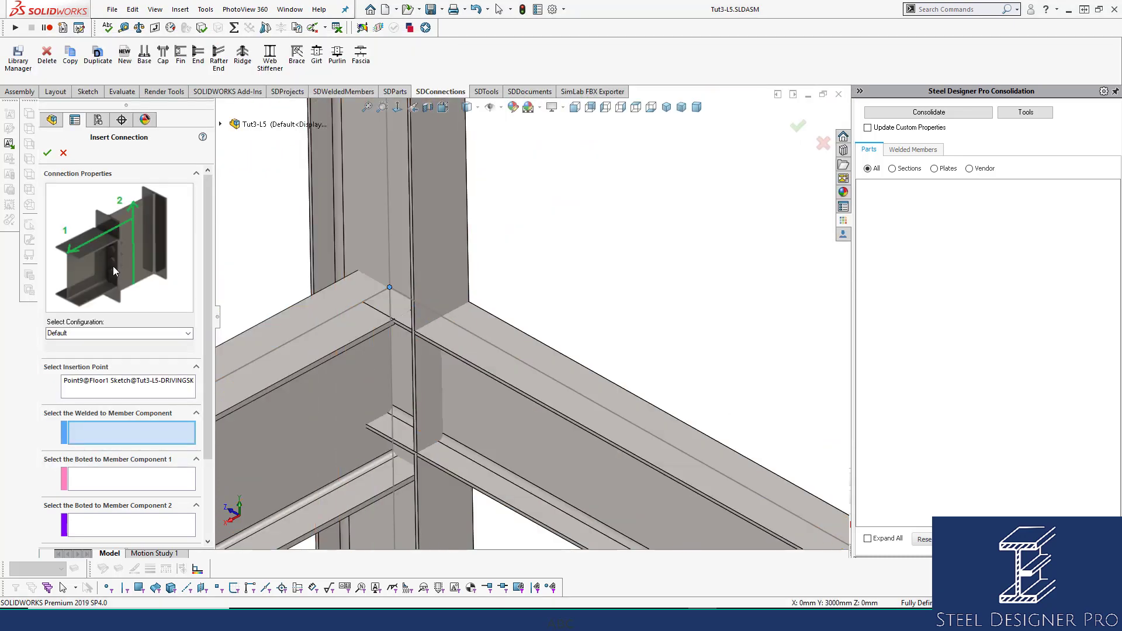
pyautogui.click(510, 379)
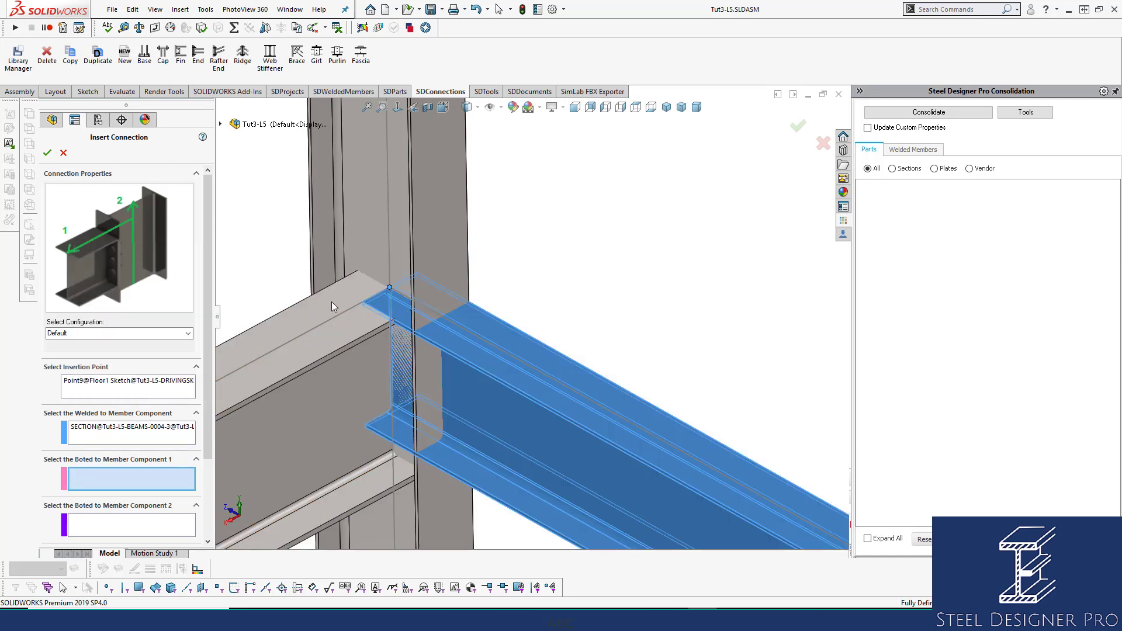
pyautogui.click(416, 204)
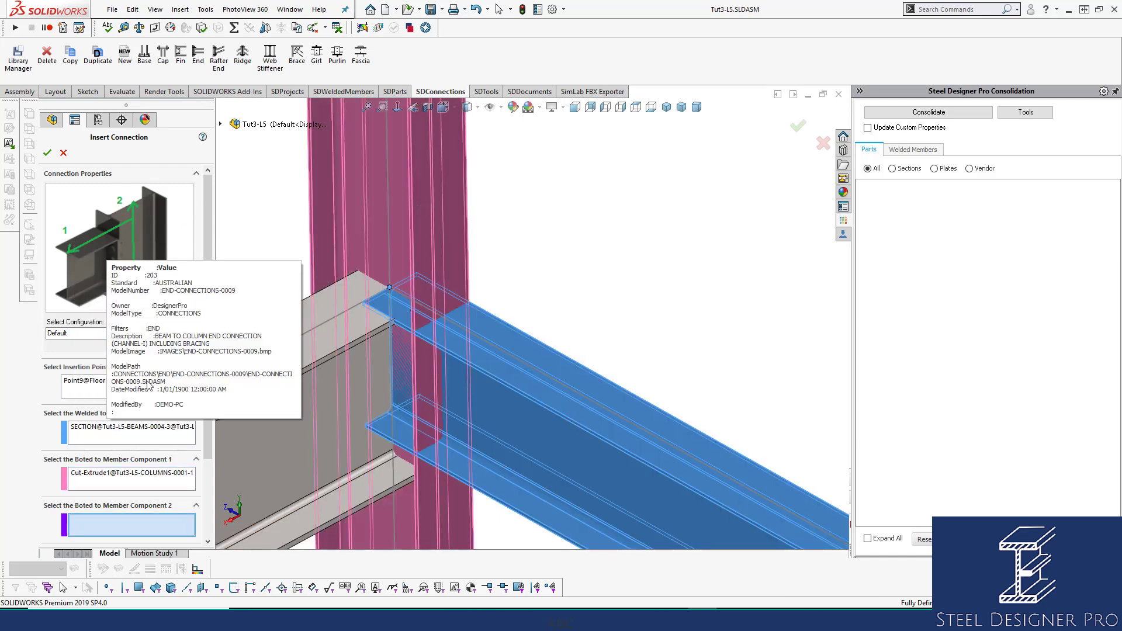
pyautogui.moveTo(206, 307); pyautogui.dragTo(206, 348)
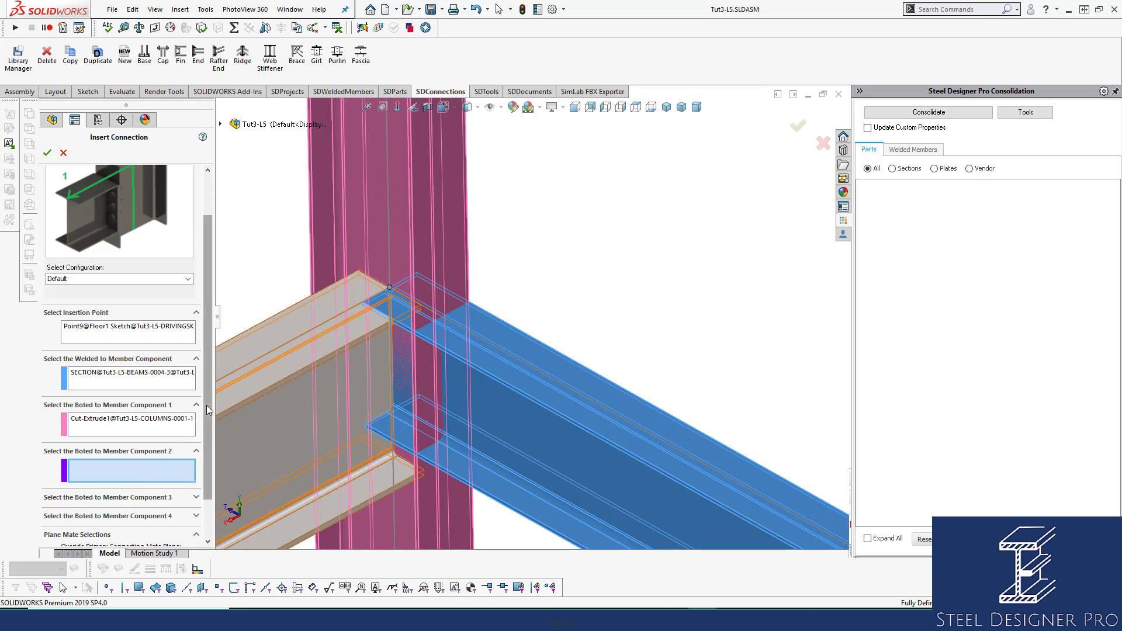
pyautogui.moveTo(206, 406); pyautogui.dragTo(207, 448)
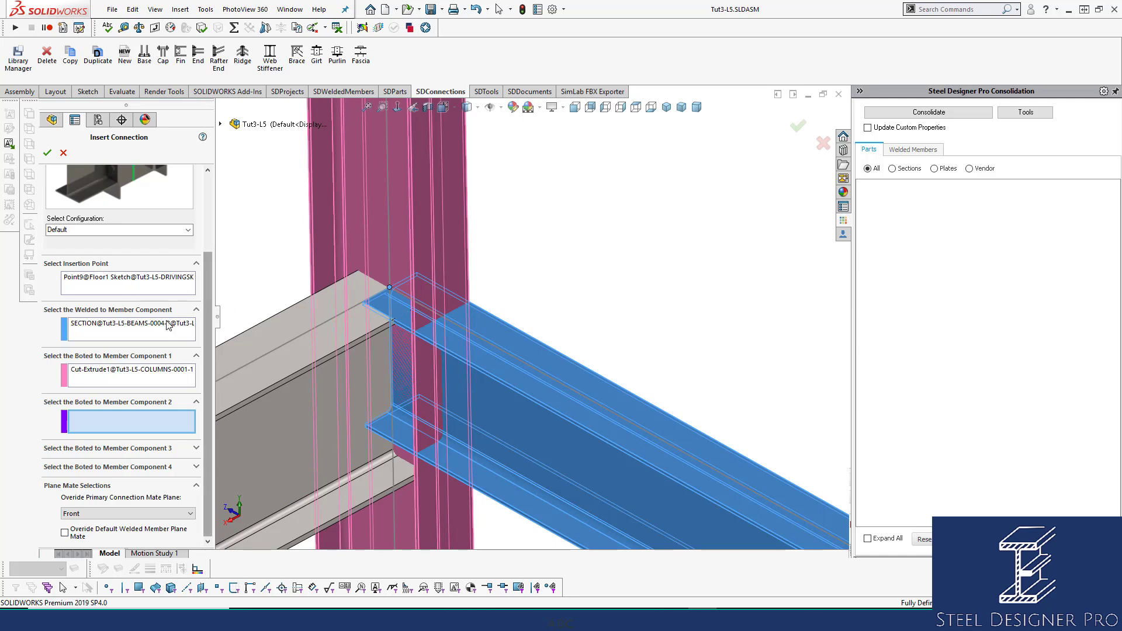
pyautogui.scroll(4, 211, 344)
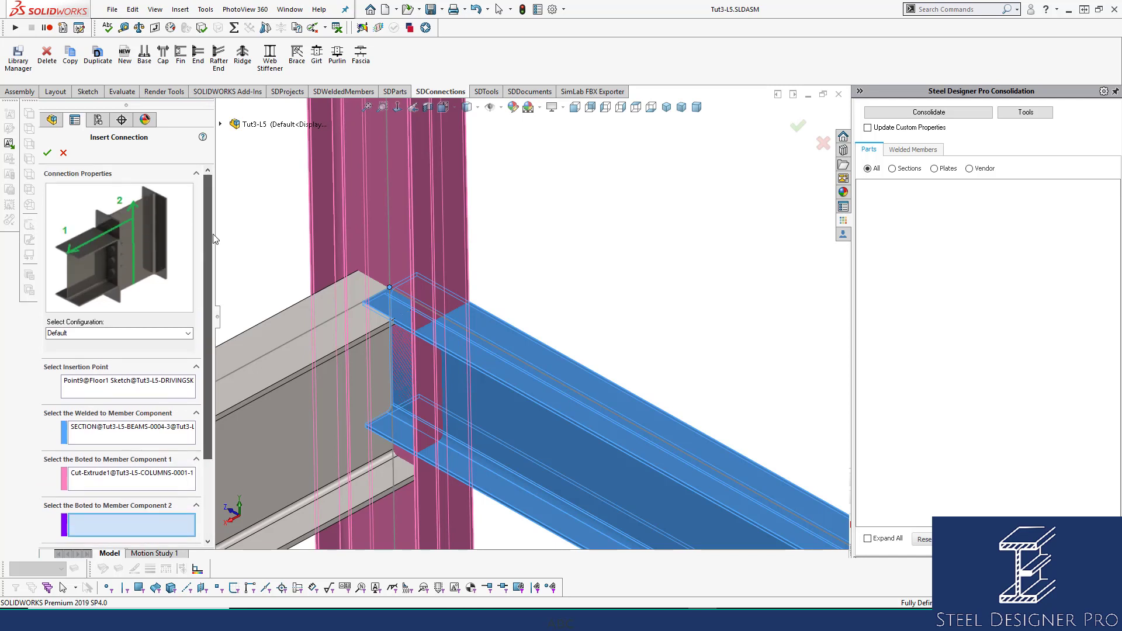
pyautogui.click(47, 153)
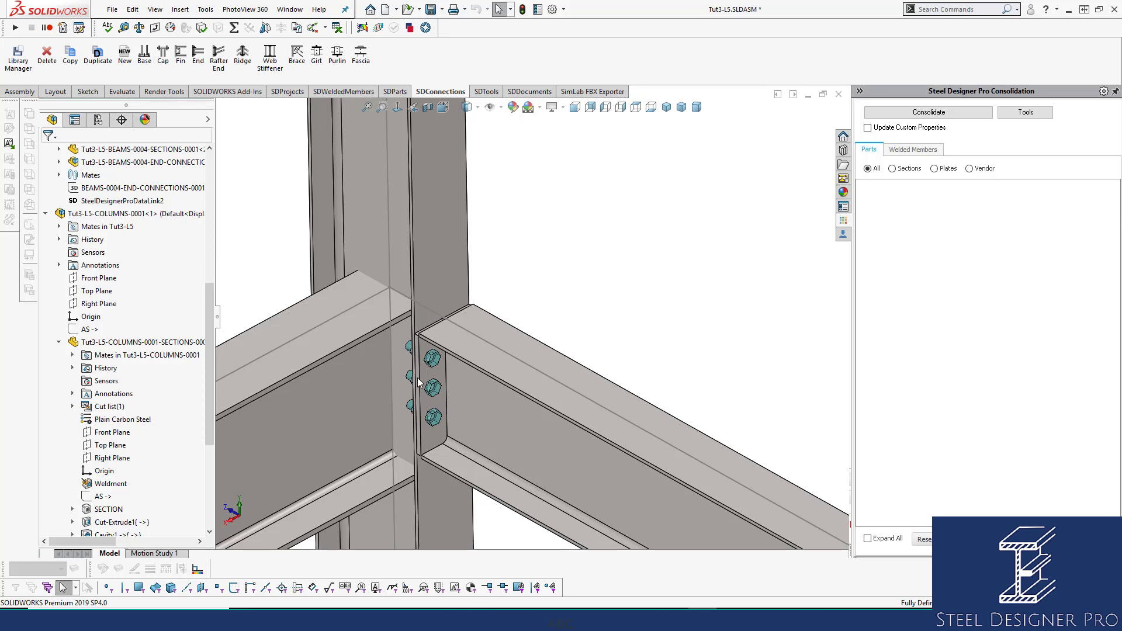
# Locate the new end plate's parent beam assembly, Tut3-L5-BEAMS-0004, and open it in its own window
pyautogui.scroll(-2, 405, 413)
pyautogui.scroll(-1, 405, 408)
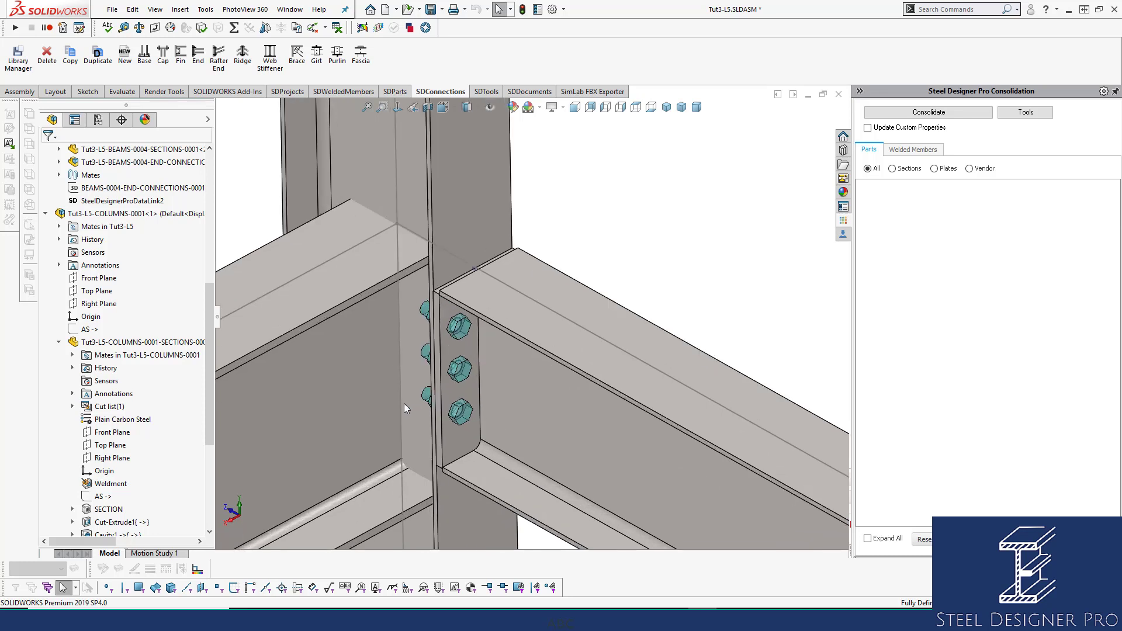
pyautogui.click(461, 352)
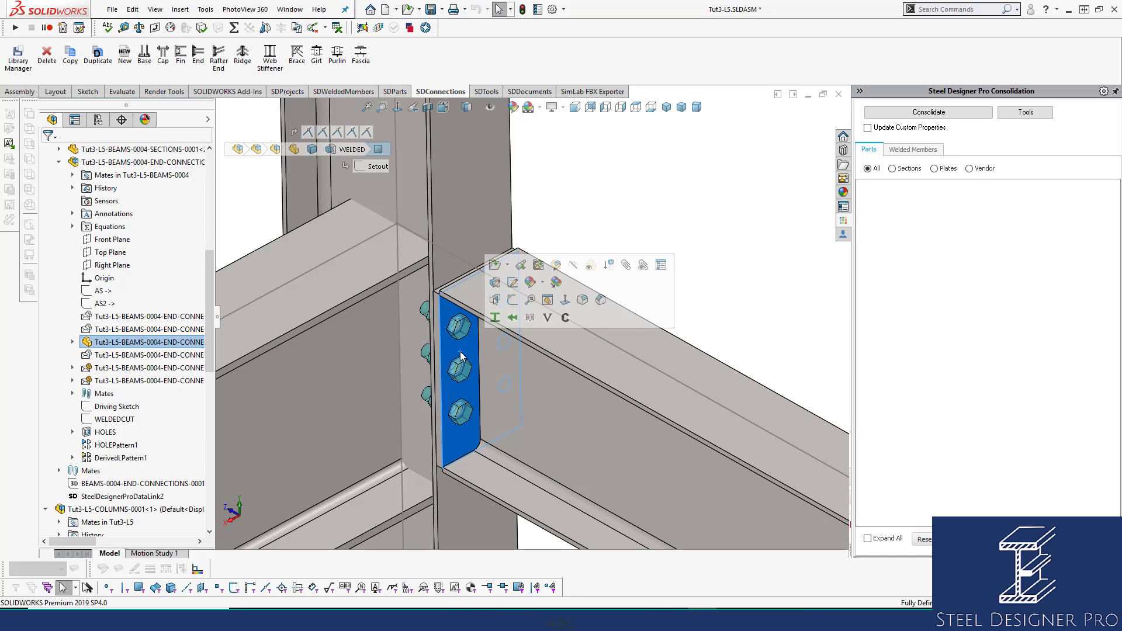
pyautogui.click(473, 384)
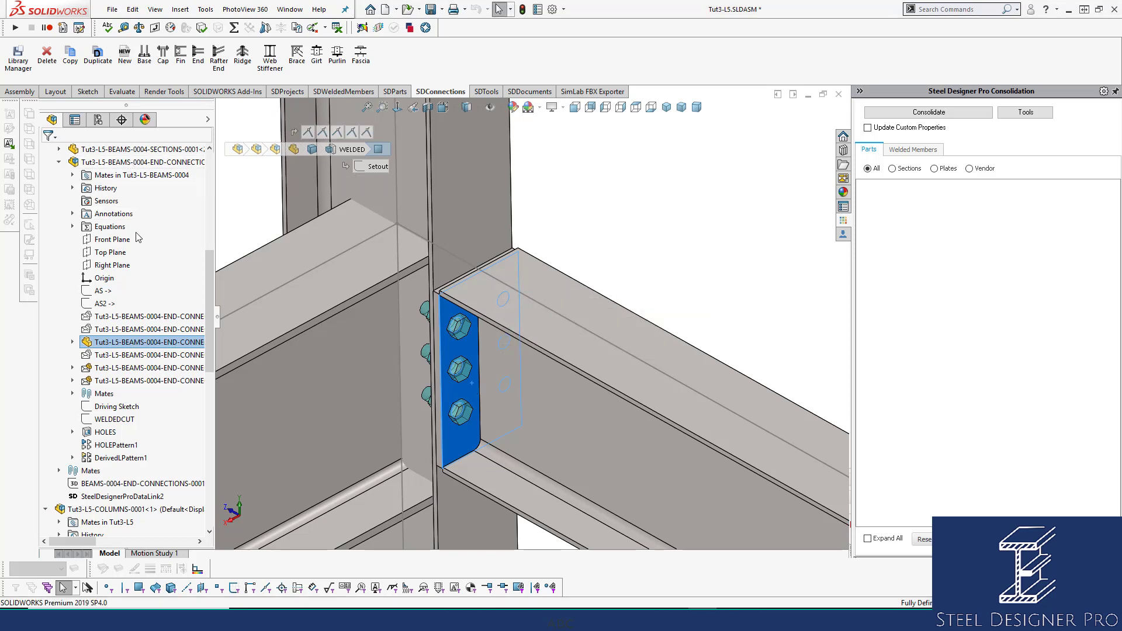
pyautogui.scroll(1, 139, 206)
pyautogui.click(142, 202)
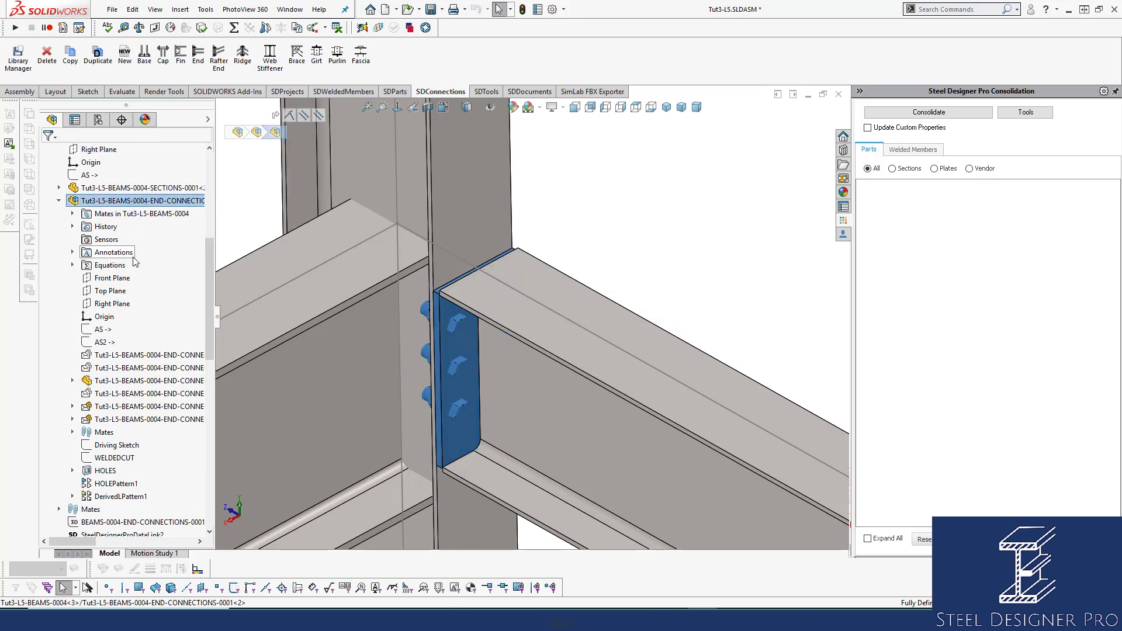
pyautogui.scroll(5, 134, 257)
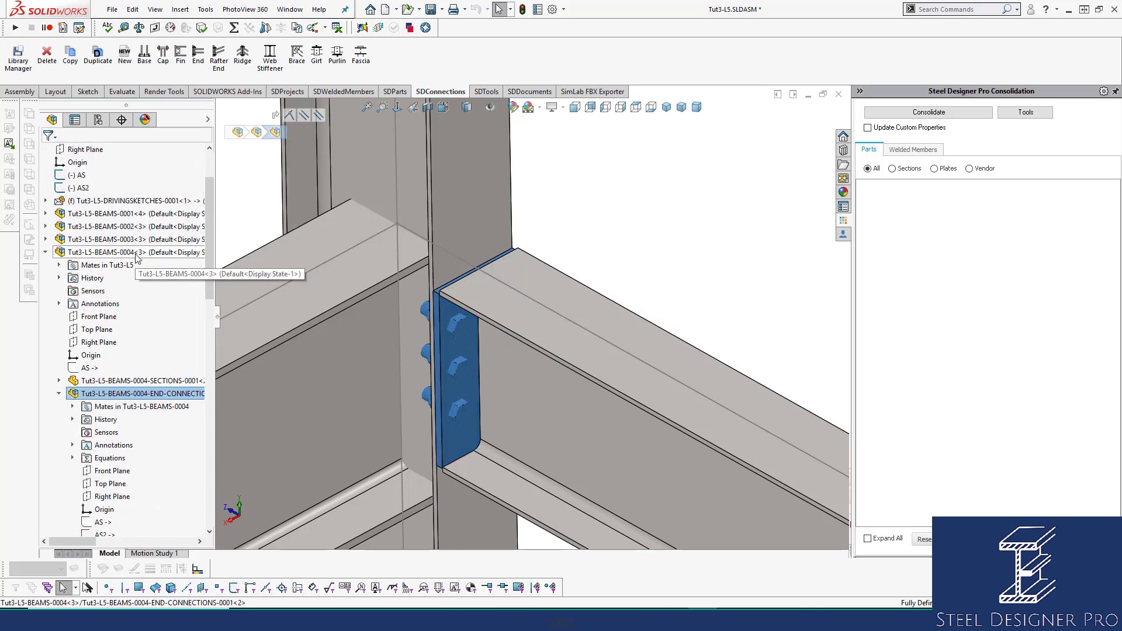
pyautogui.click(137, 256)
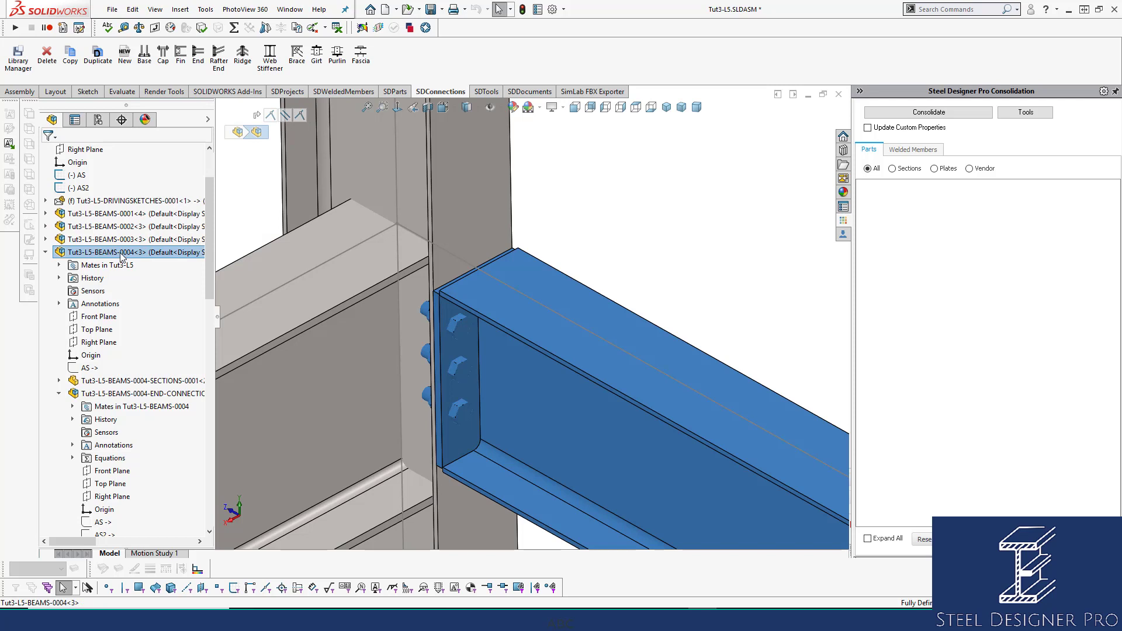
pyautogui.rightClick(122, 257)
pyautogui.click(131, 83)
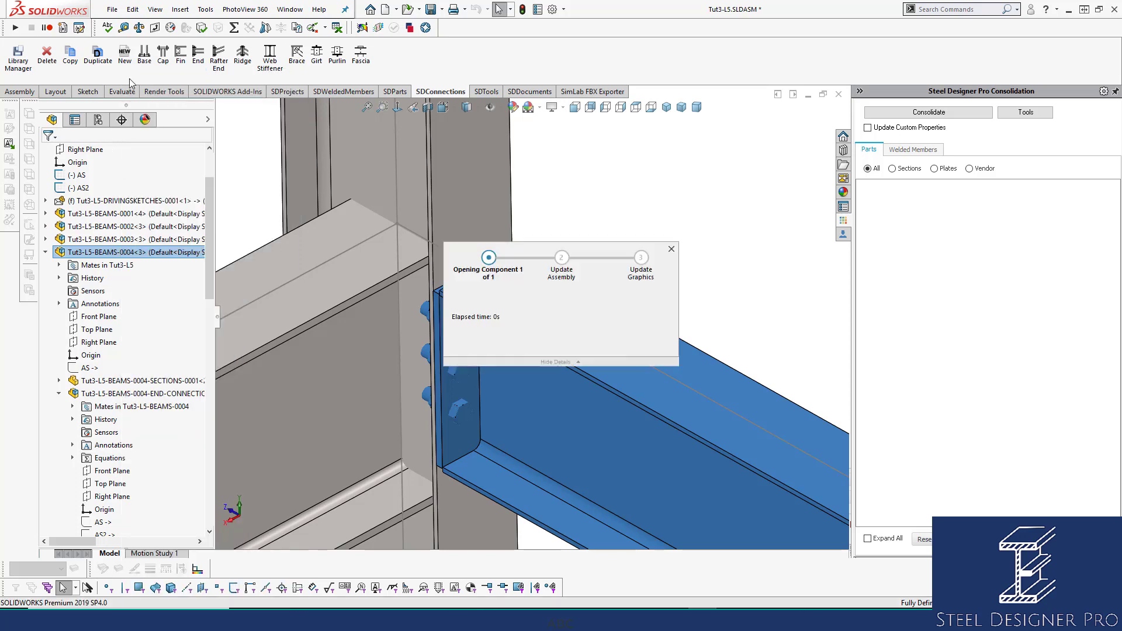
# Collapse the section part and examine the extent of the end-connection sub-assembly at the beam's end
pyautogui.scroll(-3, 826, 503)
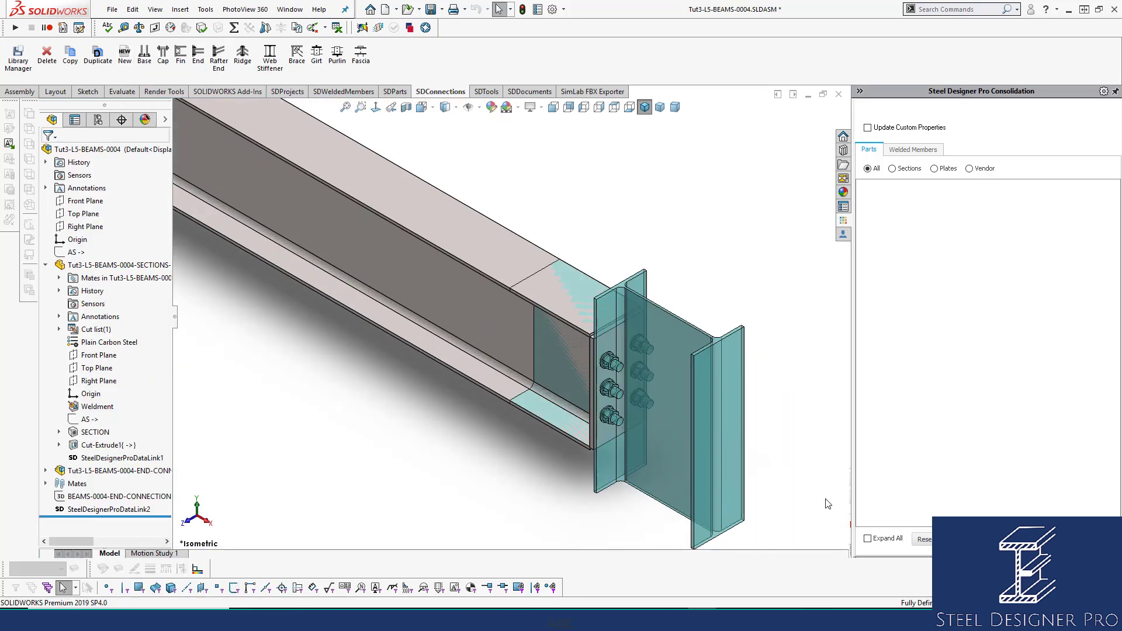
pyautogui.scroll(-1, 828, 503)
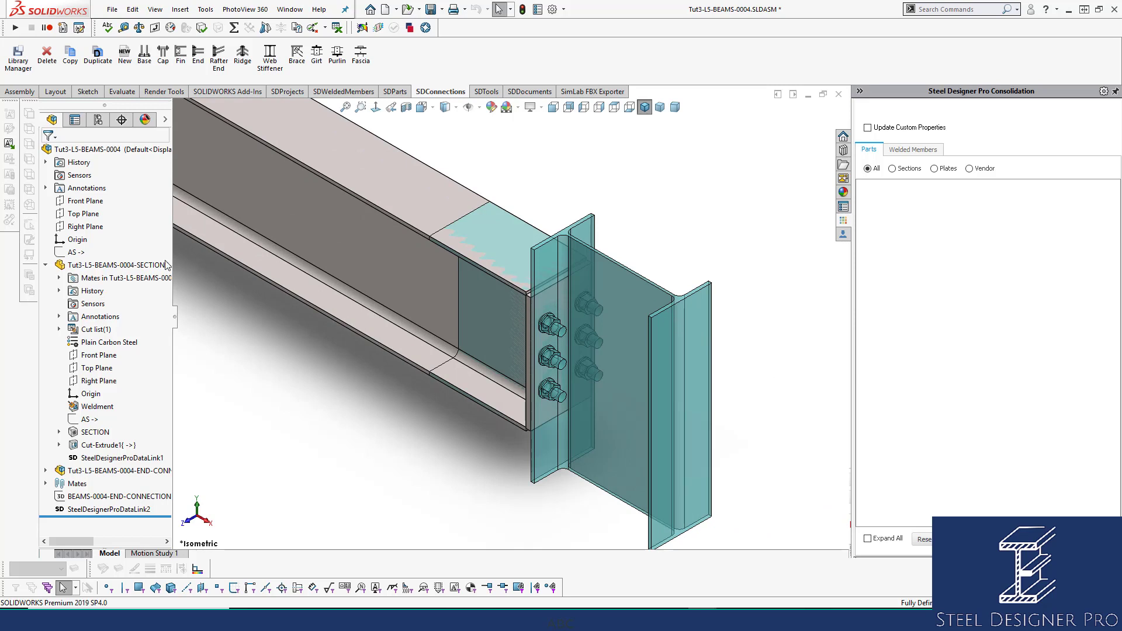
pyautogui.click(46, 265)
pyautogui.click(88, 278)
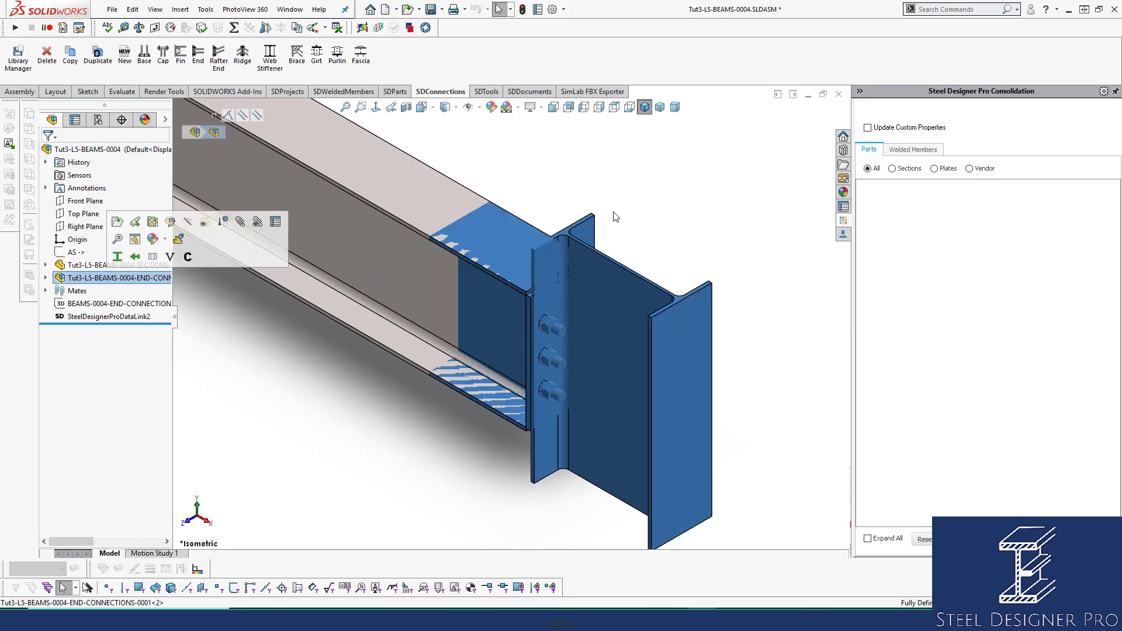
pyautogui.moveTo(700, 238); pyautogui.dragTo(588, 447)
pyautogui.moveTo(696, 199); pyautogui.dragTo(616, 455)
pyautogui.moveTo(619, 150); pyautogui.dragTo(486, 438)
pyautogui.moveTo(590, 146); pyautogui.dragTo(594, 225)
pyautogui.moveTo(481, 123); pyautogui.dragTo(774, 567)
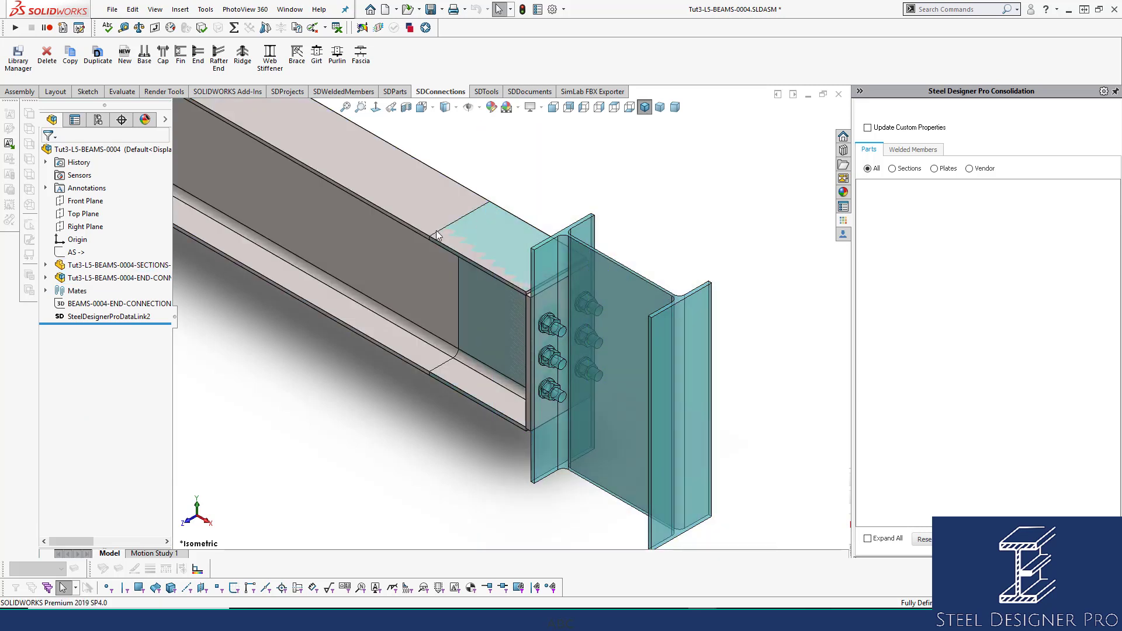
# Suppress the end-connection sub-assembly in the beam assembly, saving all its modified documents
pyautogui.click(128, 278)
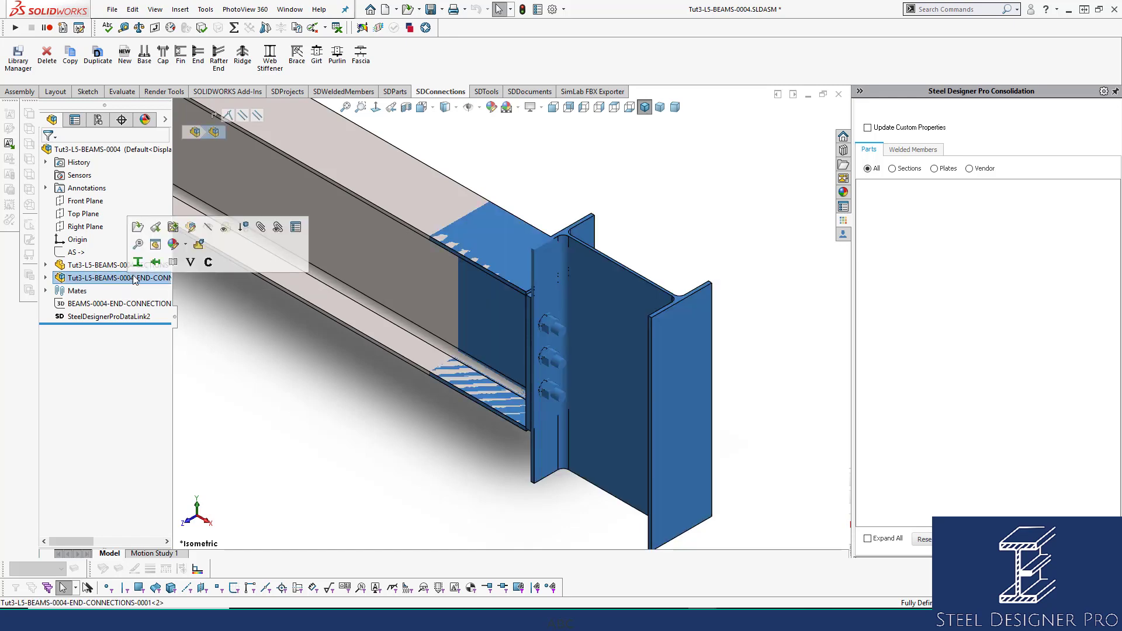
pyautogui.click(243, 228)
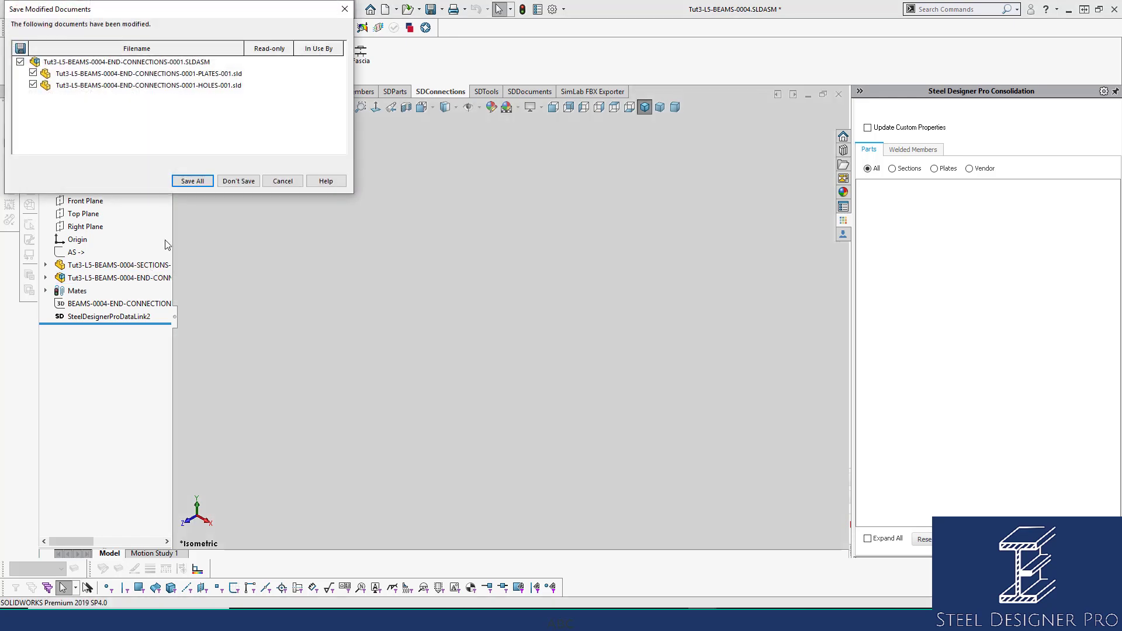
pyautogui.click(191, 181)
pyautogui.click(134, 278)
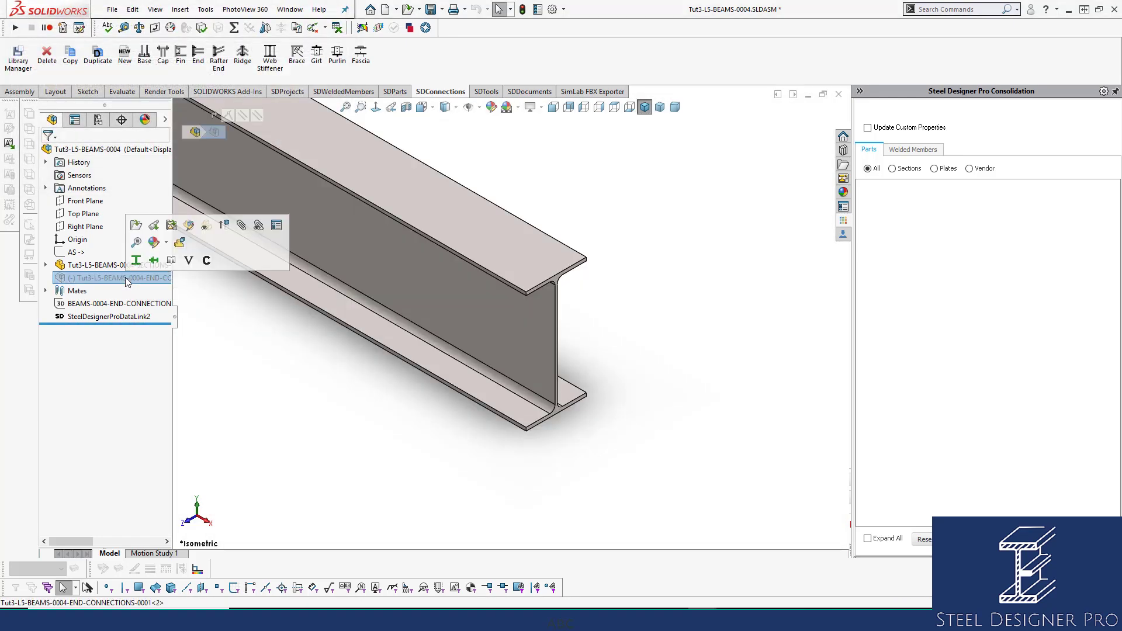
# Unsuppress the end-connection sub-assembly in the Tut3-L5-BEAMS-0004 beam assembly and collapse its component tree
pyautogui.click(217, 224)
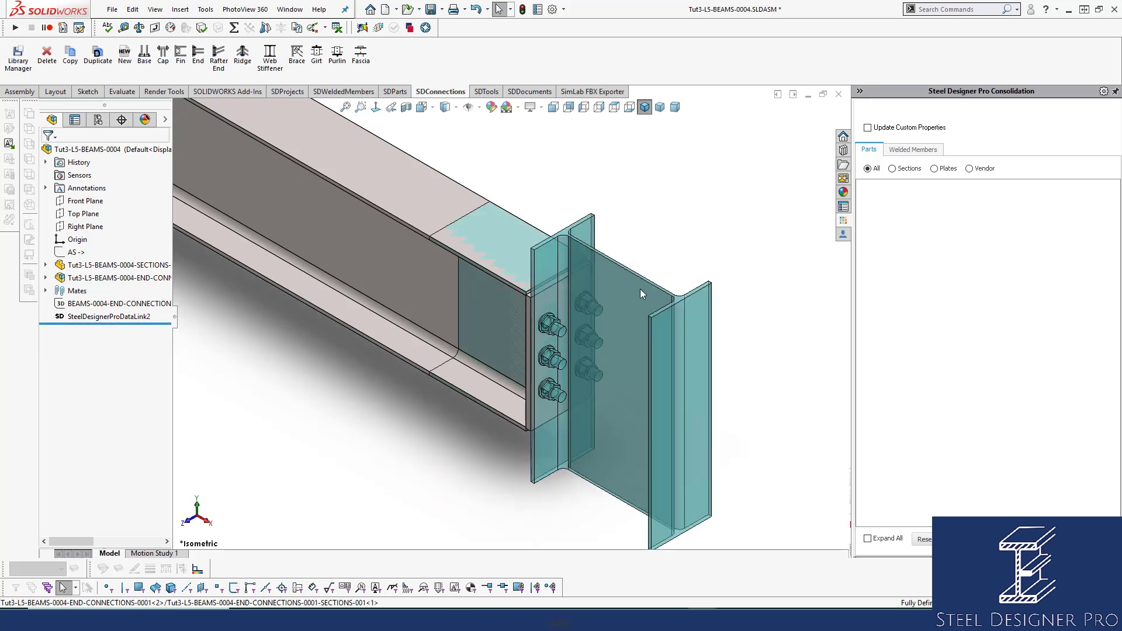
pyautogui.click(640, 293)
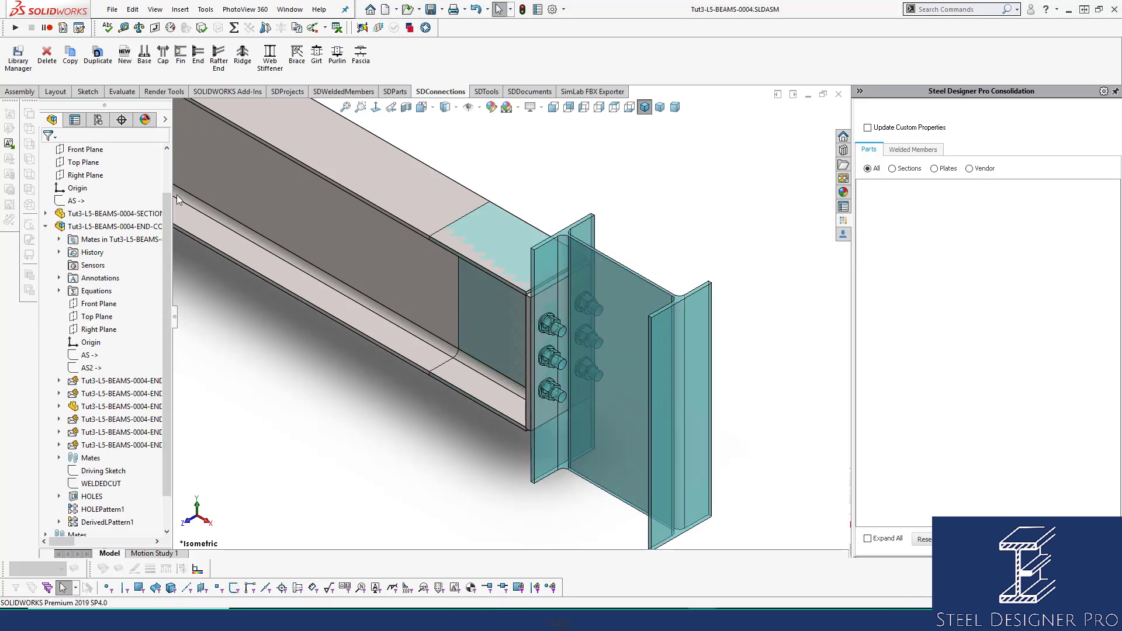
pyautogui.click(46, 226)
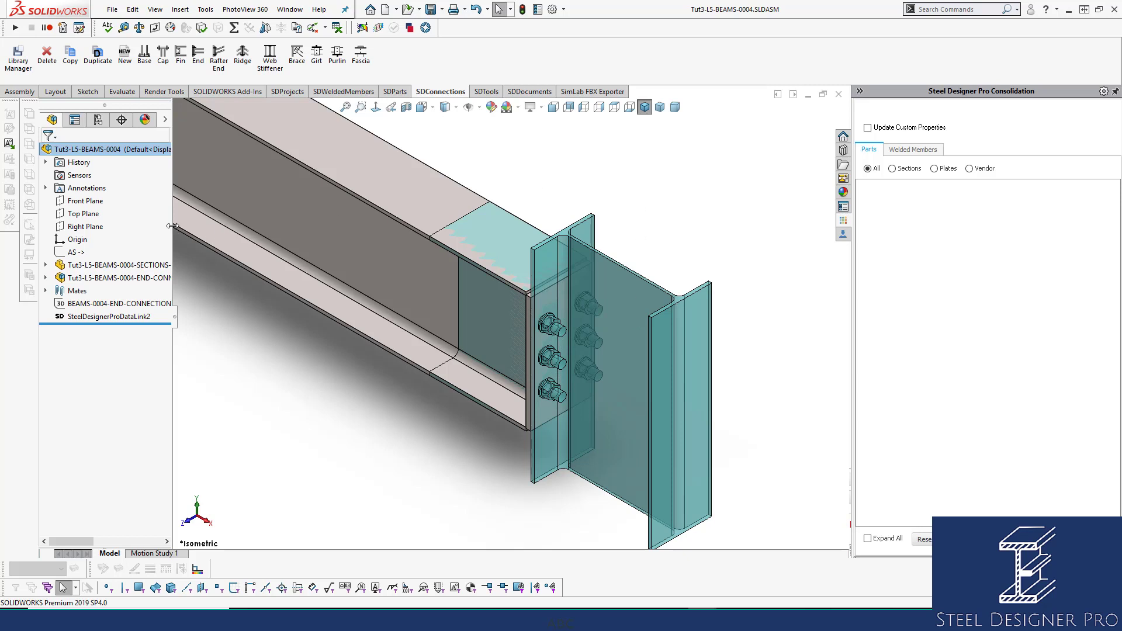
# Widen the feature tree and examine where the BEAMS-0004-END-CONNECTIONS-0001-1_1 sketch sits at the beam's end
pyautogui.moveTo(173, 226); pyautogui.dragTo(254, 225)
pyautogui.click(135, 304)
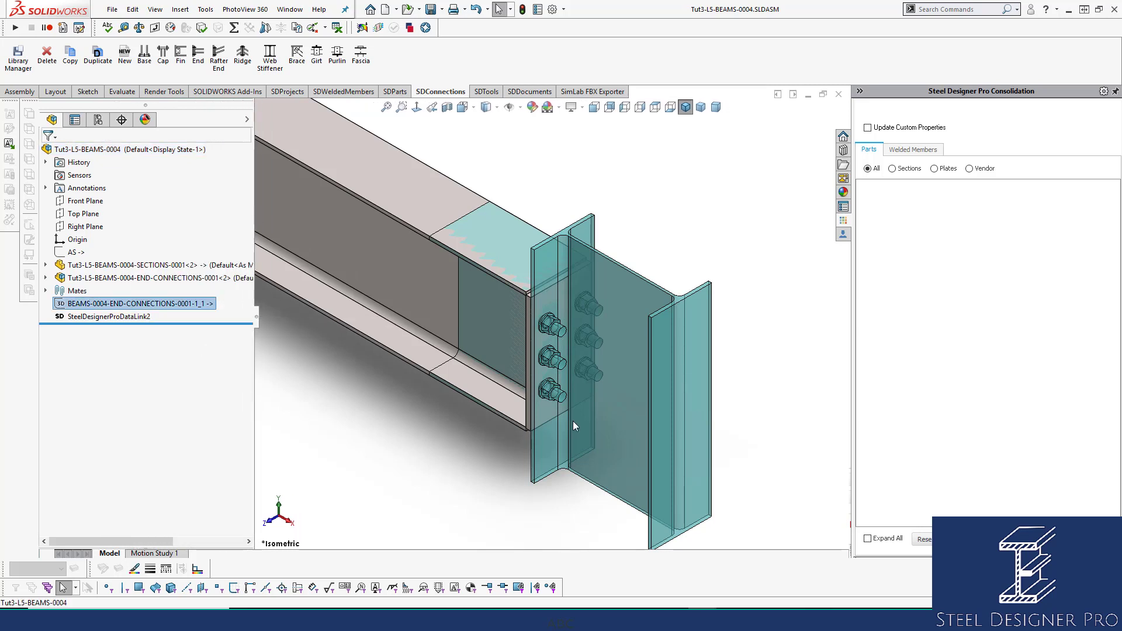
pyautogui.moveTo(604, 413); pyautogui.dragTo(664, 331, button='middle')
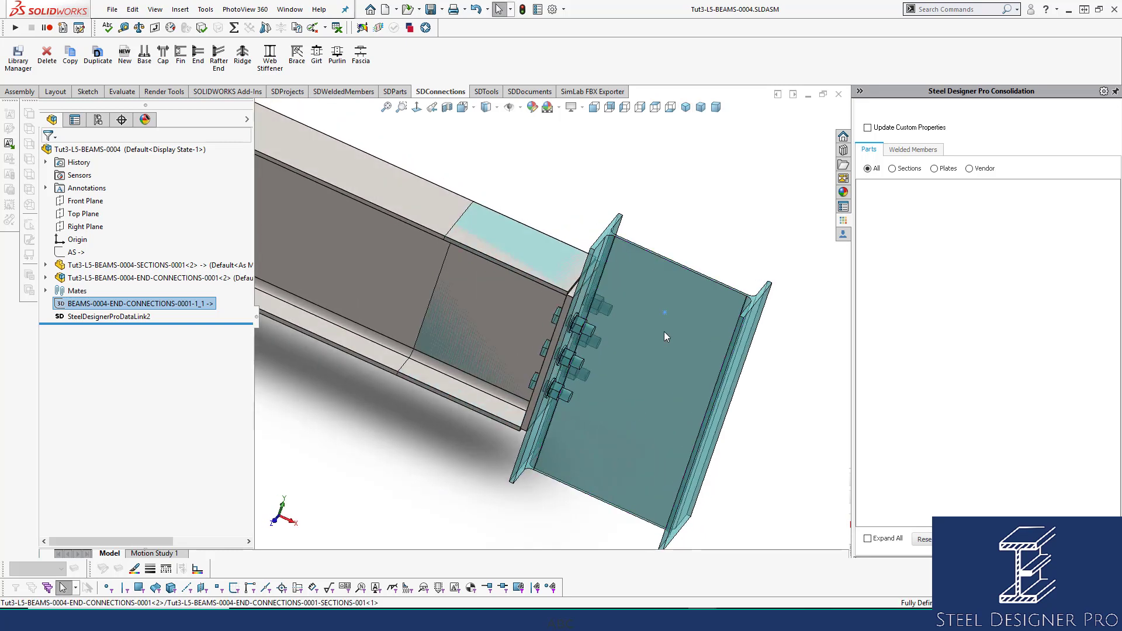
pyautogui.scroll(-3, 665, 319)
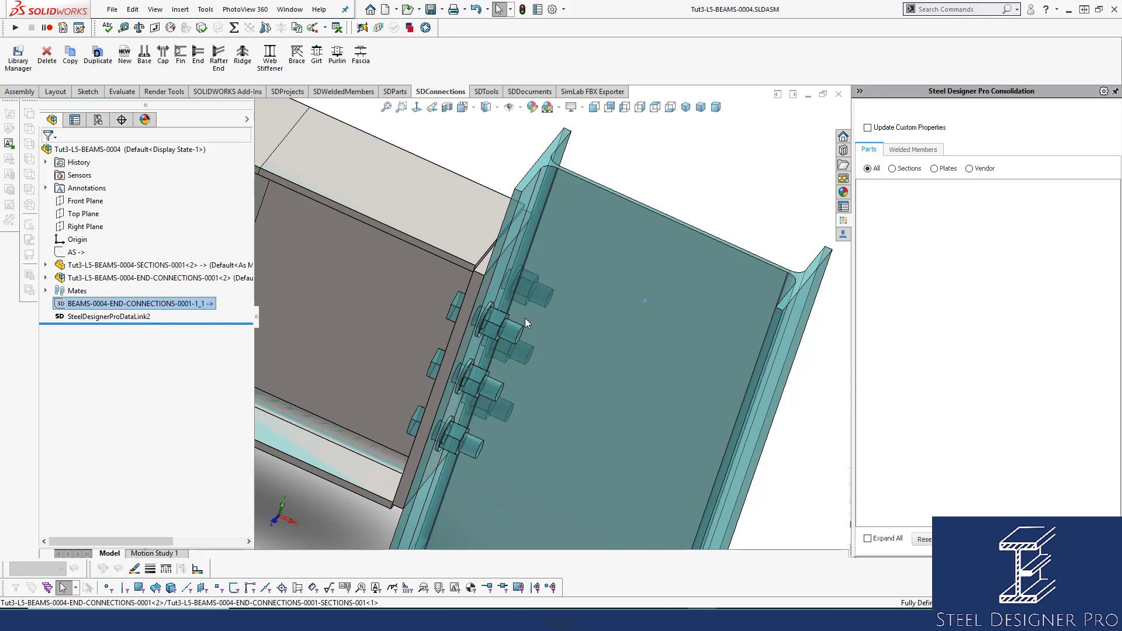
# Examine the coincident and two parallel mates that position the end-connection sub-assembly in the beam assembly
pyautogui.click(563, 345)
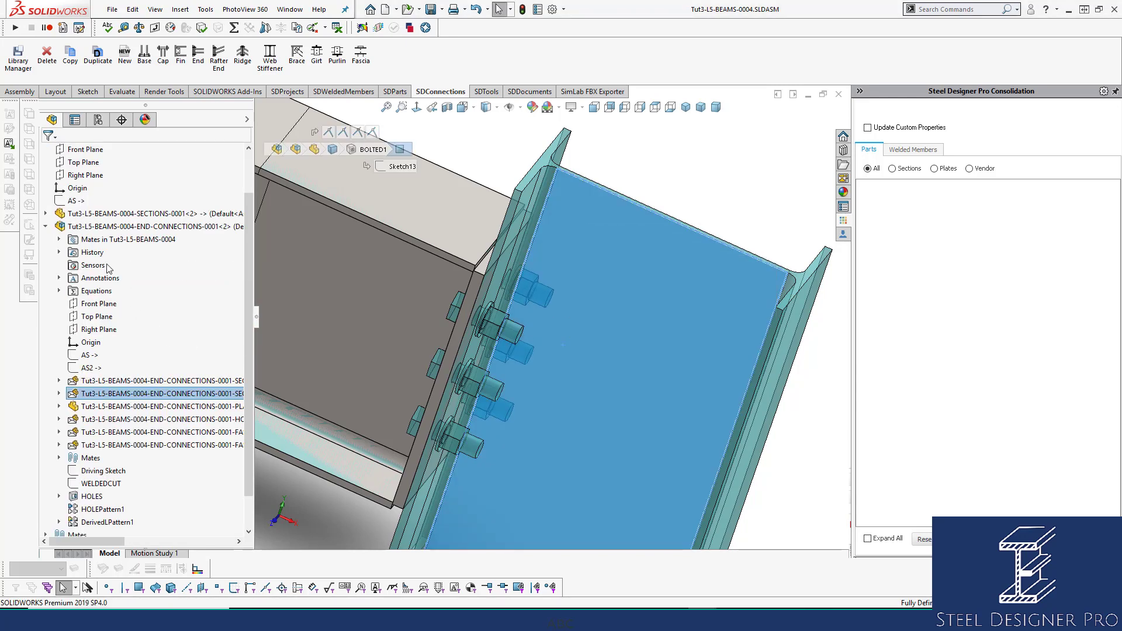
pyautogui.click(59, 239)
pyautogui.click(129, 252)
pyautogui.keyDown('ctrl'); pyautogui.click(142, 265); pyautogui.keyUp('ctrl')
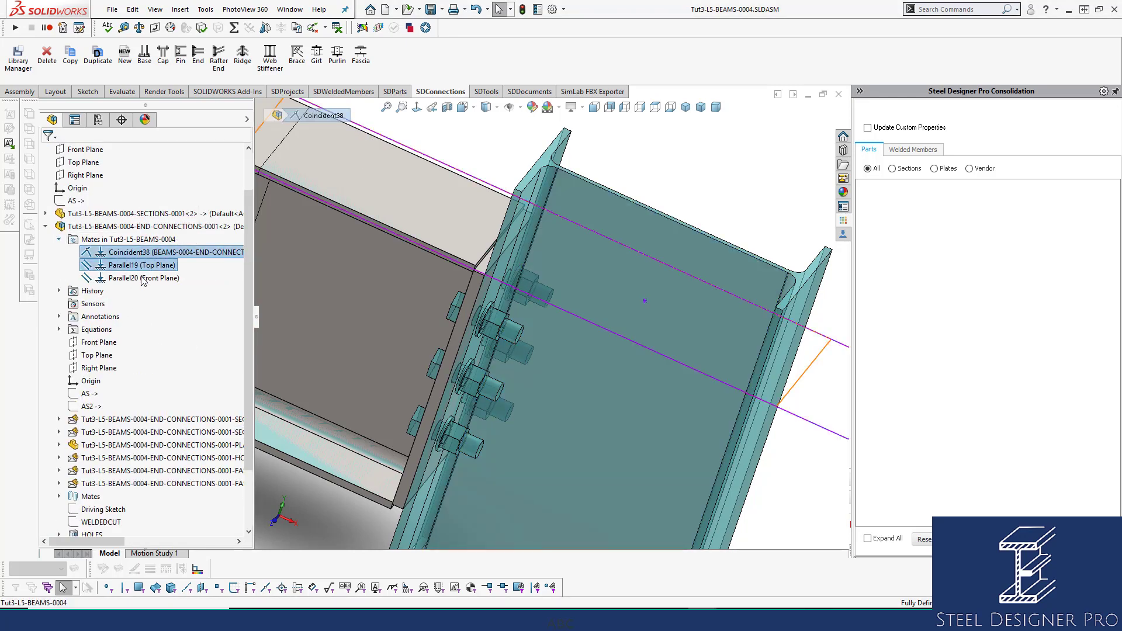
pyautogui.keyDown('ctrl'); pyautogui.click(144, 280); pyautogui.keyUp('ctrl')
pyautogui.scroll(5, 609, 358)
pyautogui.moveTo(622, 378); pyautogui.dragTo(549, 299, button='middle')
pyautogui.scroll(-3, 549, 298)
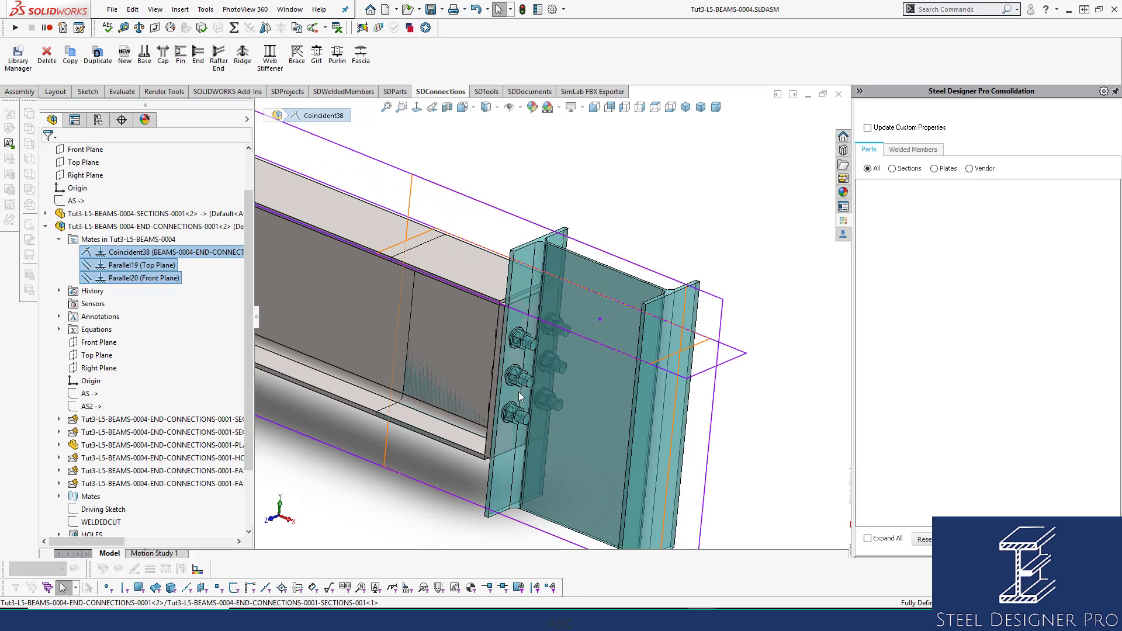
# Examine the AS and AS2 sketch lines inside the end-connection sub-assembly, both together and individually
pyautogui.click(89, 394)
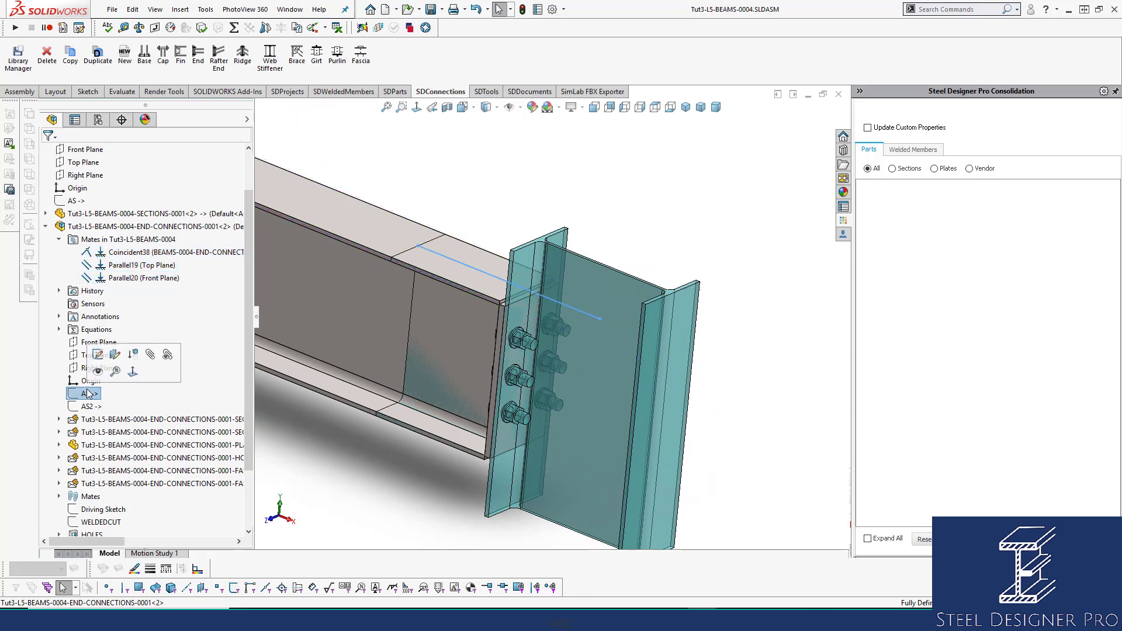
pyautogui.keyDown('ctrl'); pyautogui.click(89, 407); pyautogui.keyUp('ctrl')
pyautogui.moveTo(702, 178); pyautogui.dragTo(681, 355, button='middle')
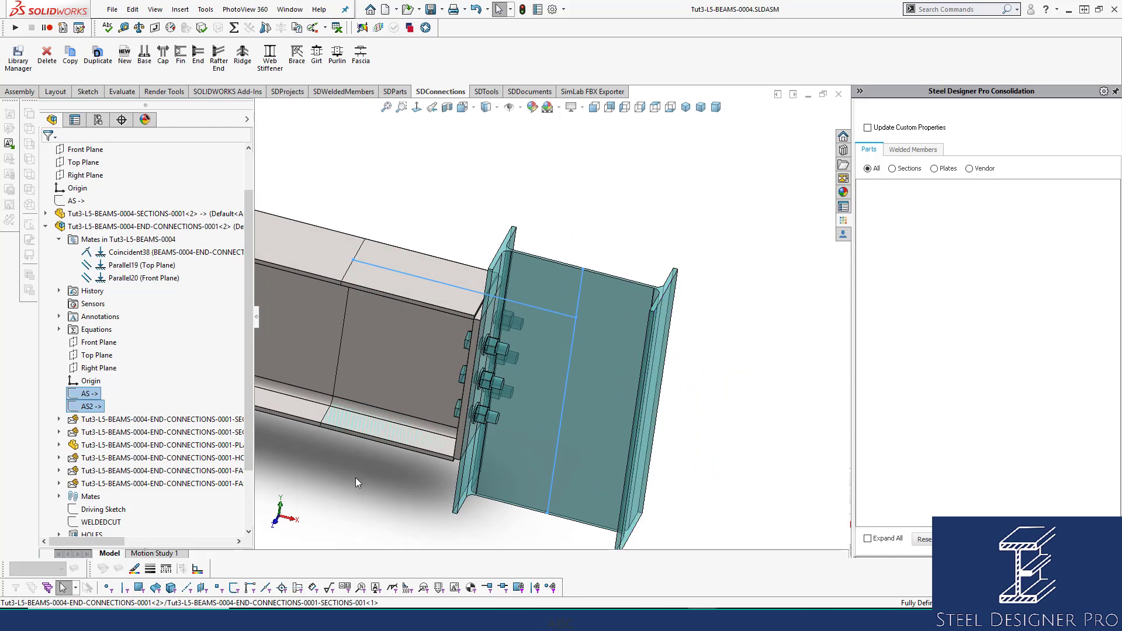
pyautogui.click(89, 393)
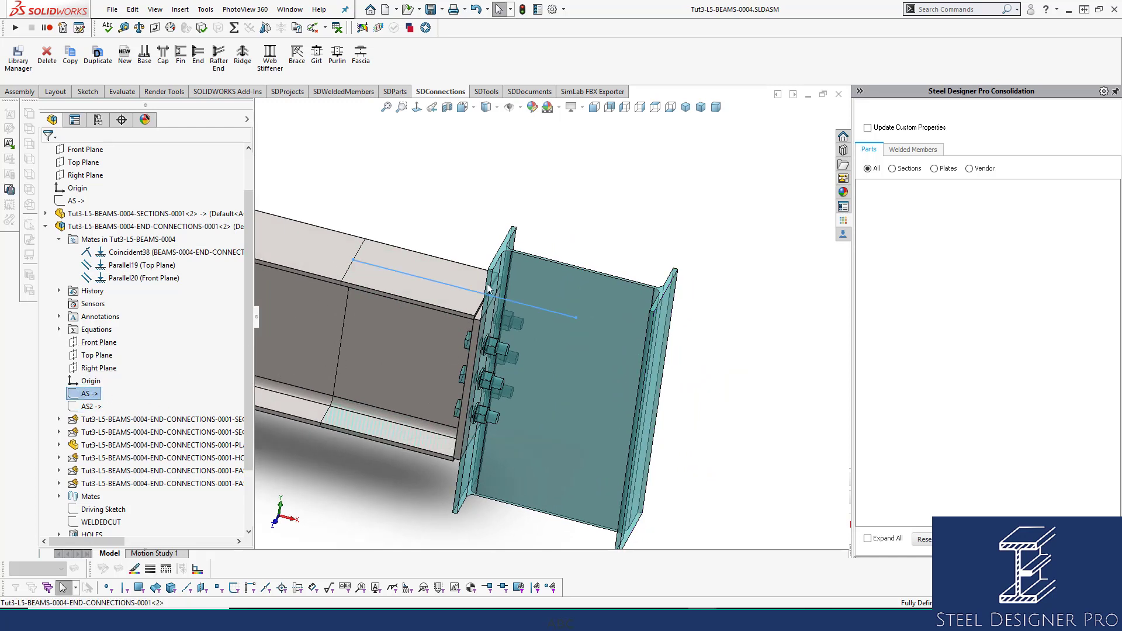
pyautogui.click(88, 406)
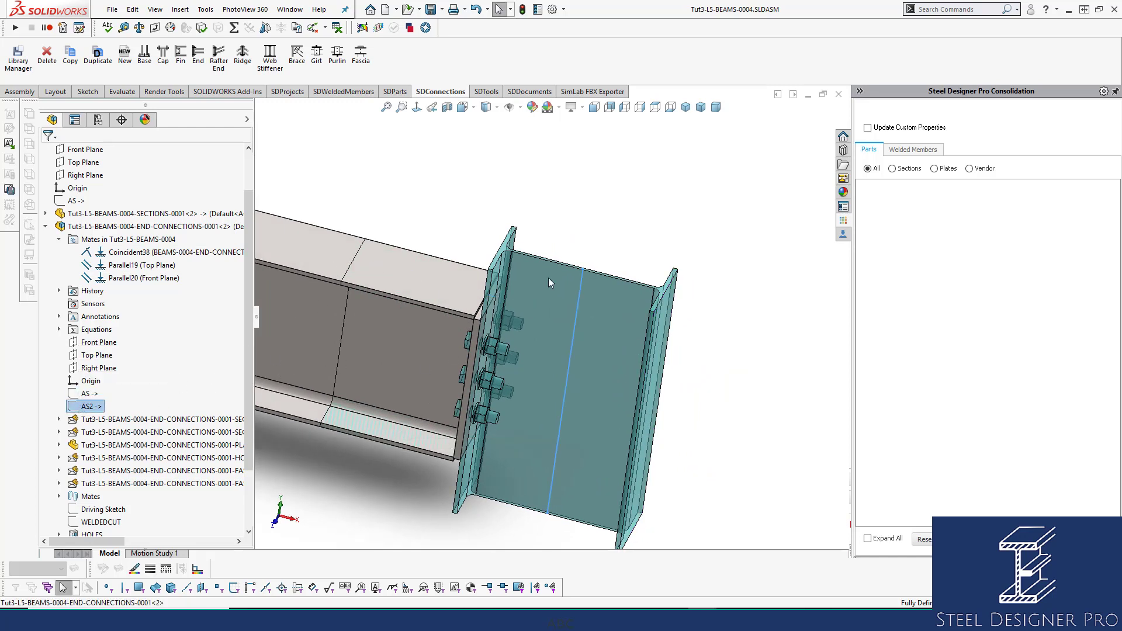
pyautogui.click(430, 486)
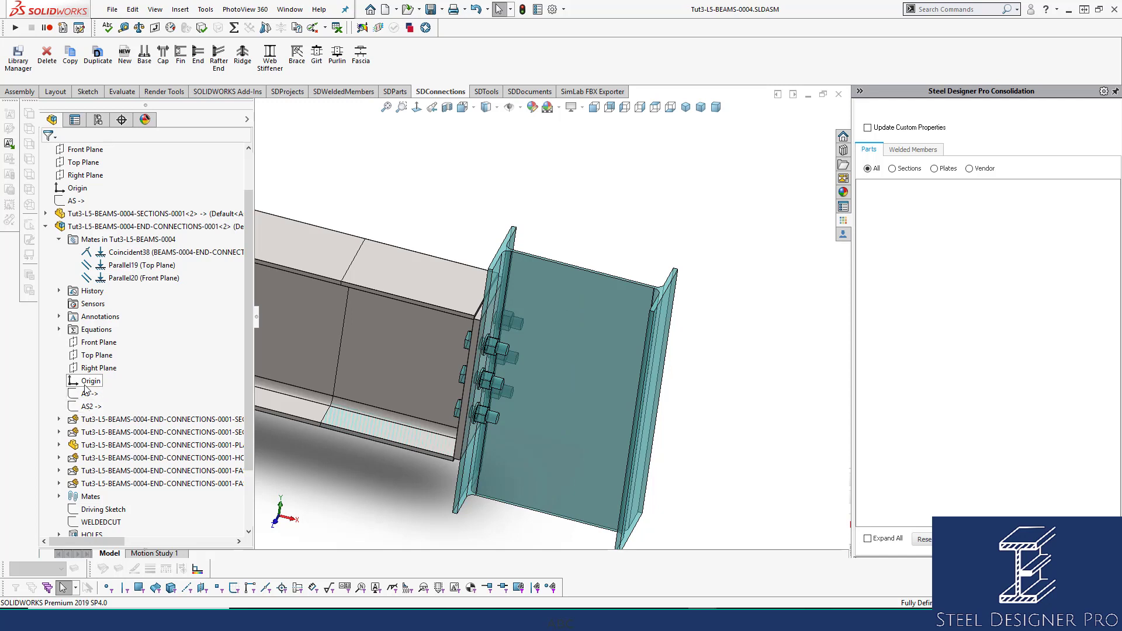
# Review the external references of the end-connection sub-assembly's AS sketch, widening the list to read the referenced entity
pyautogui.click(114, 227)
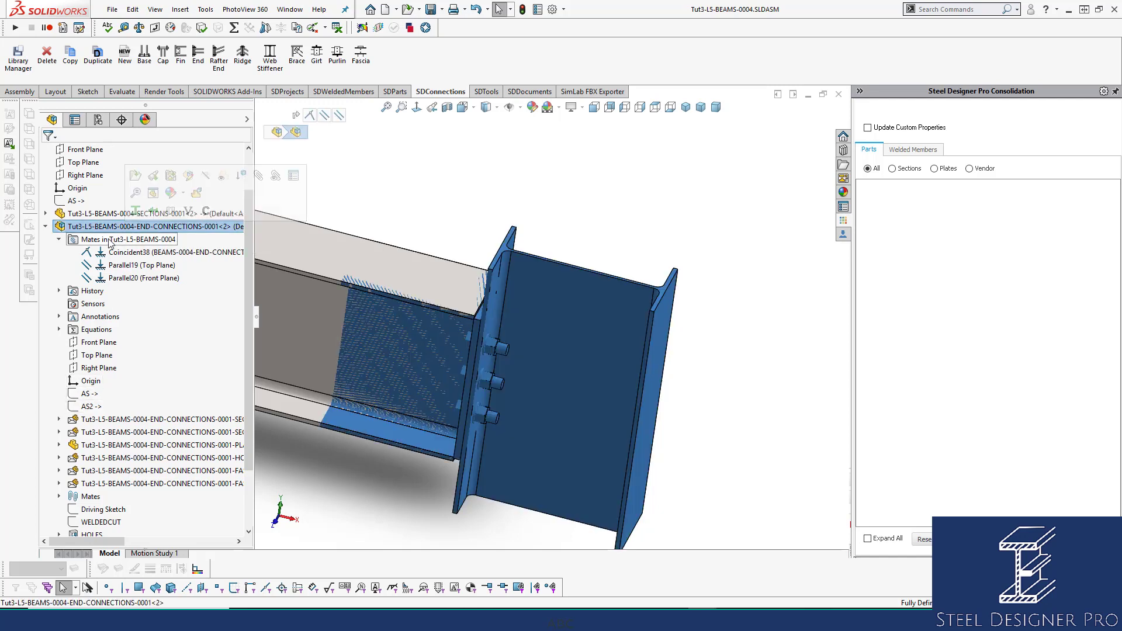
pyautogui.click(90, 395)
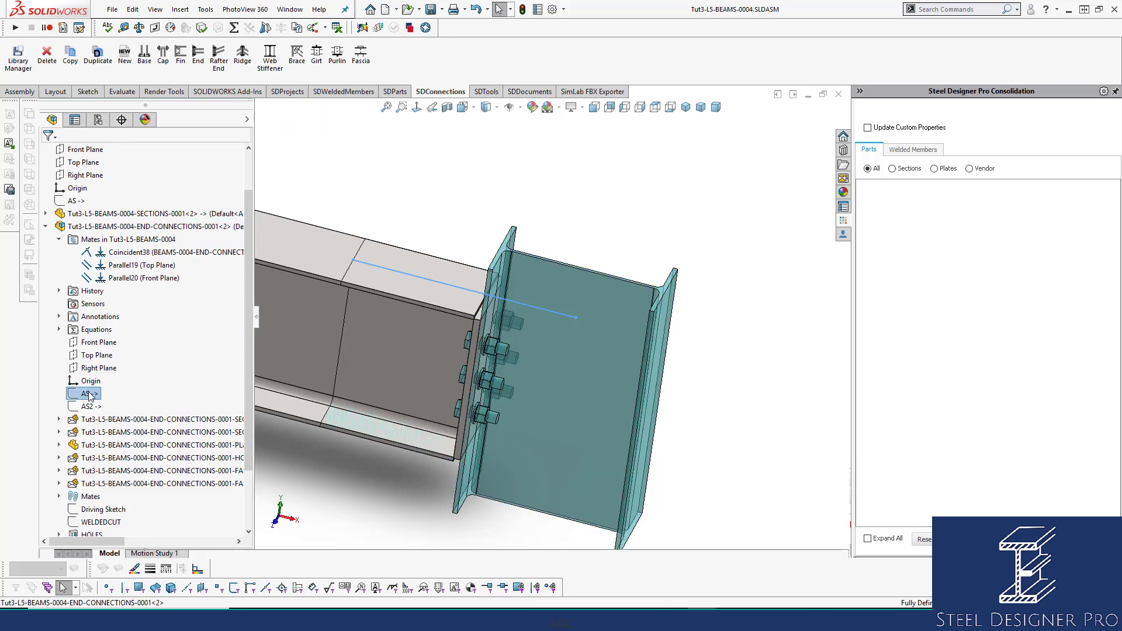
pyautogui.rightClick(90, 395)
pyautogui.click(140, 414)
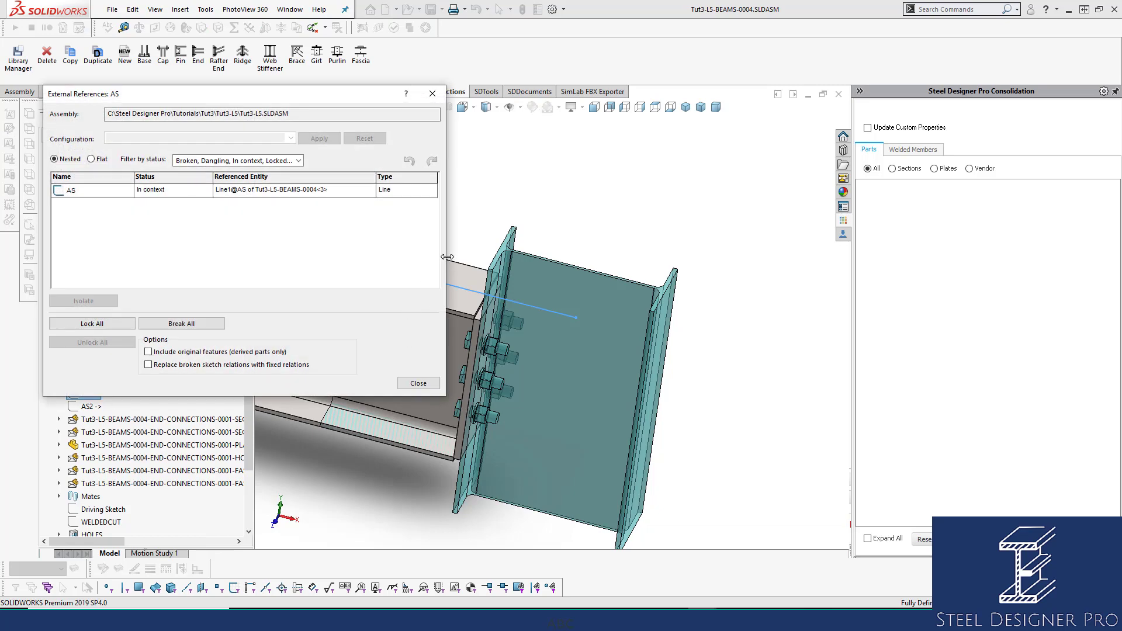
pyautogui.moveTo(445, 259); pyautogui.dragTo(707, 261)
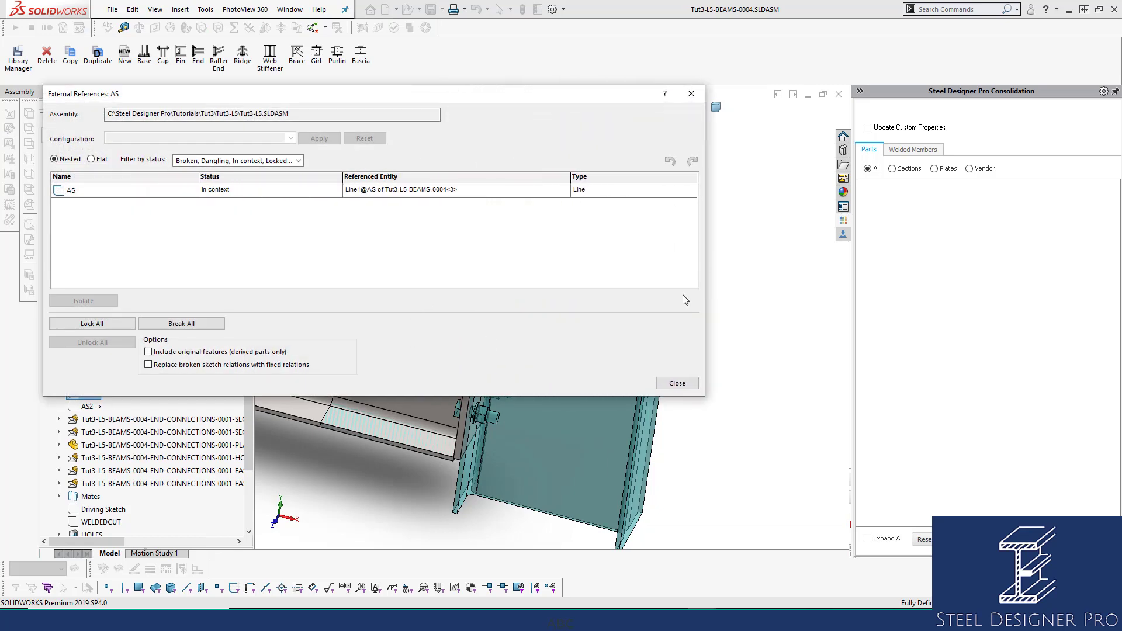
pyautogui.click(678, 384)
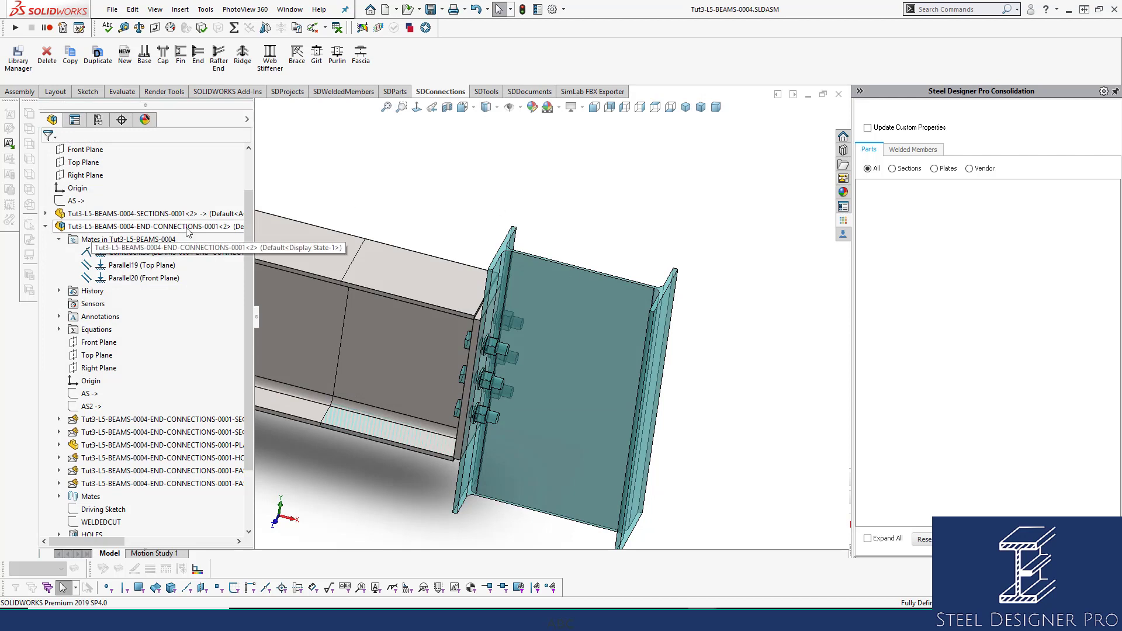
# Browse the Tut3-L5-BEAMS-0004-END-CONNECTIONS-0001 folder and preview its connection files without opening any
pyautogui.click(79, 231)
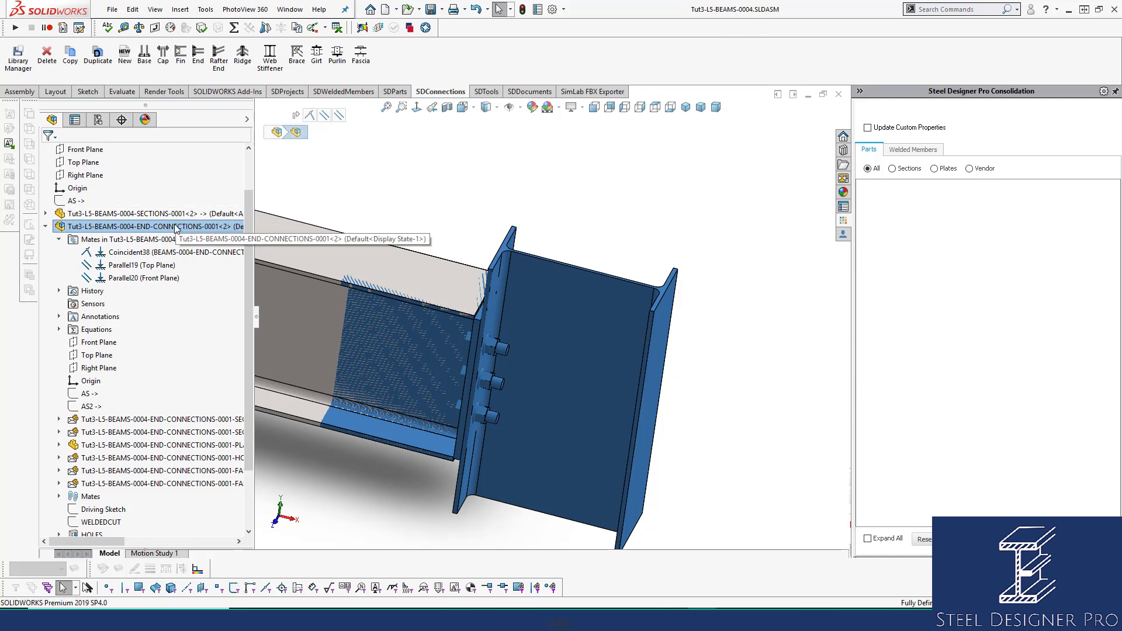
pyautogui.click(464, 151)
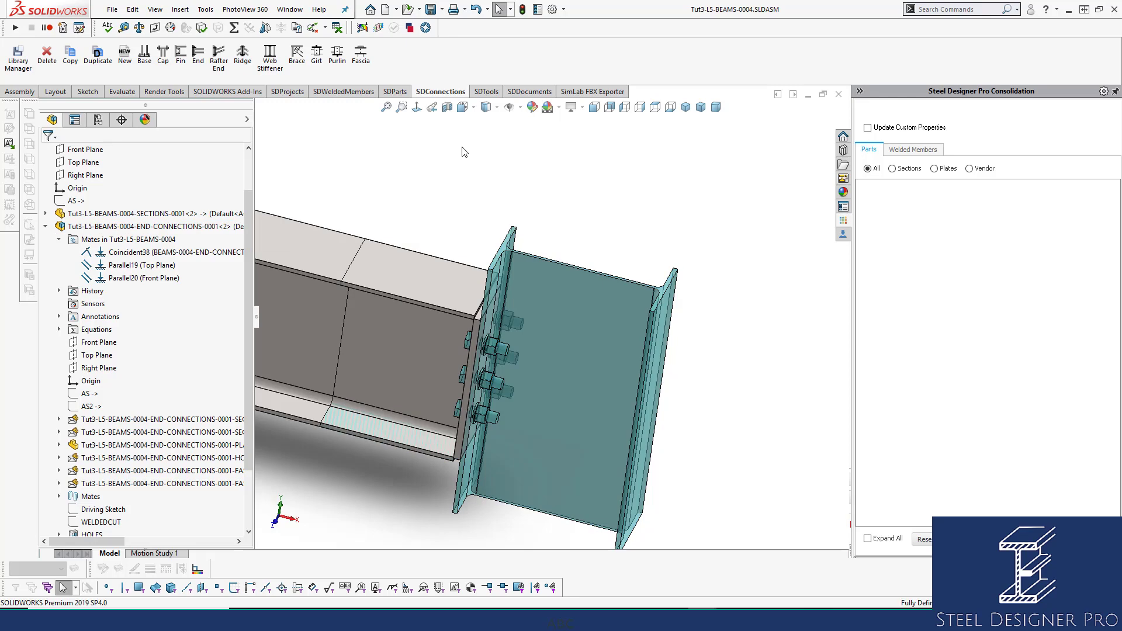
pyautogui.click(413, 10)
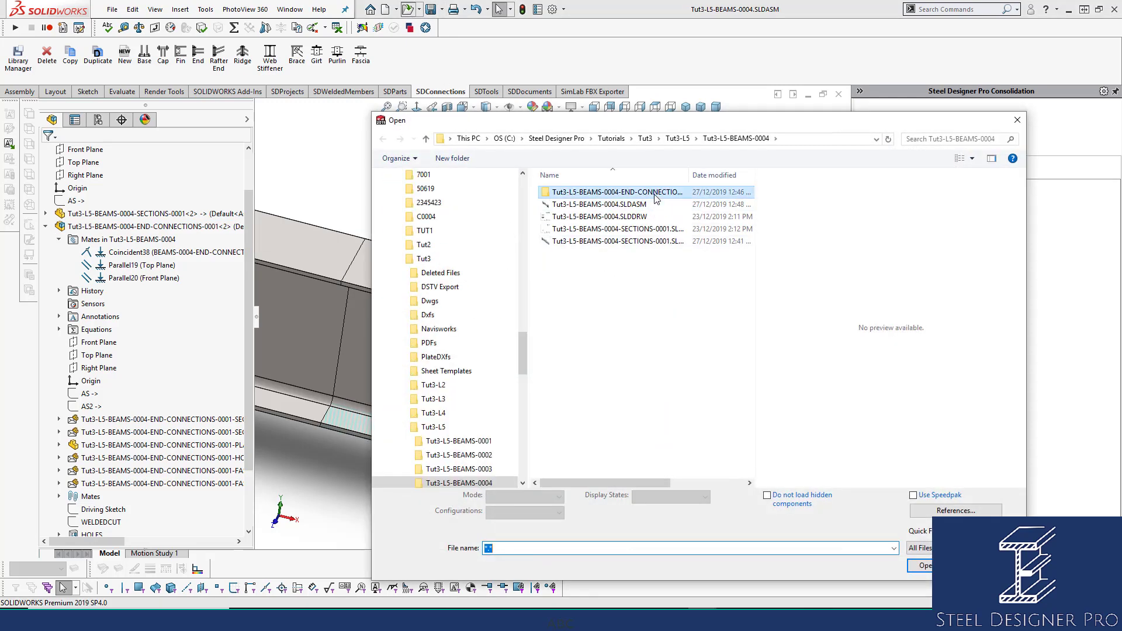
pyautogui.moveTo(690, 174); pyautogui.dragTo(760, 175)
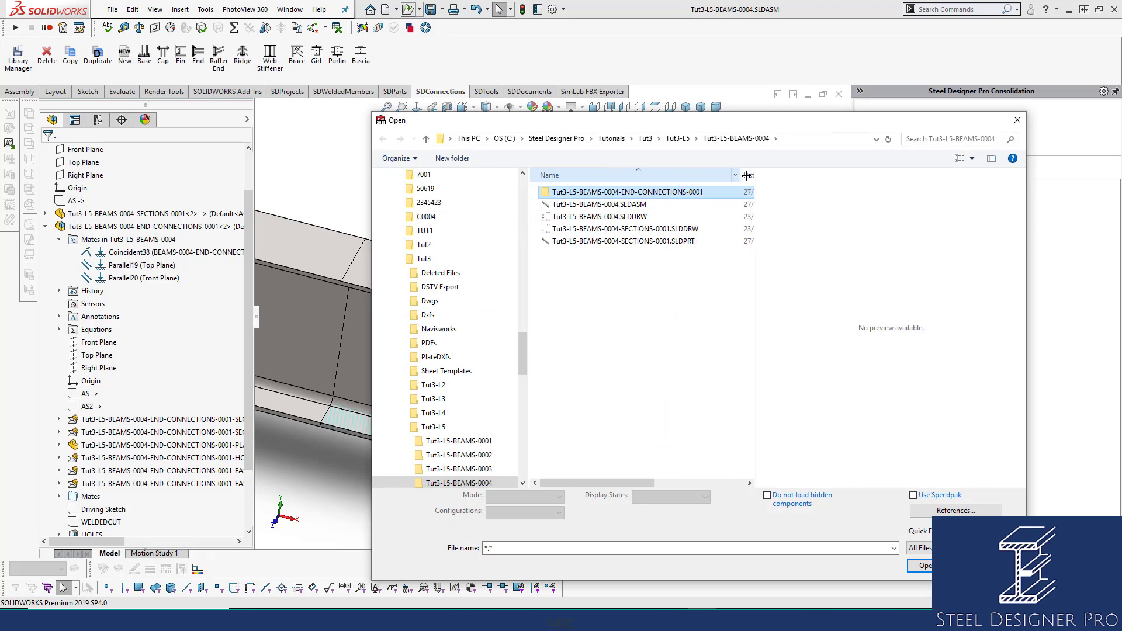
pyautogui.doubleClick(587, 193)
pyautogui.click(621, 204)
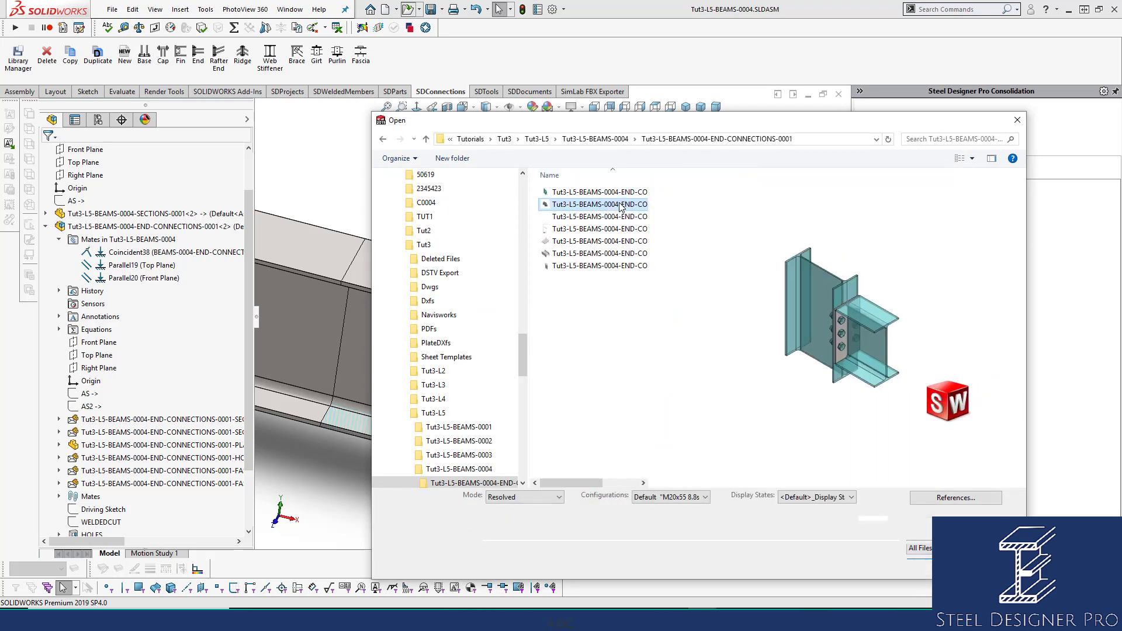
pyautogui.click(620, 217)
pyautogui.click(619, 229)
pyautogui.click(611, 242)
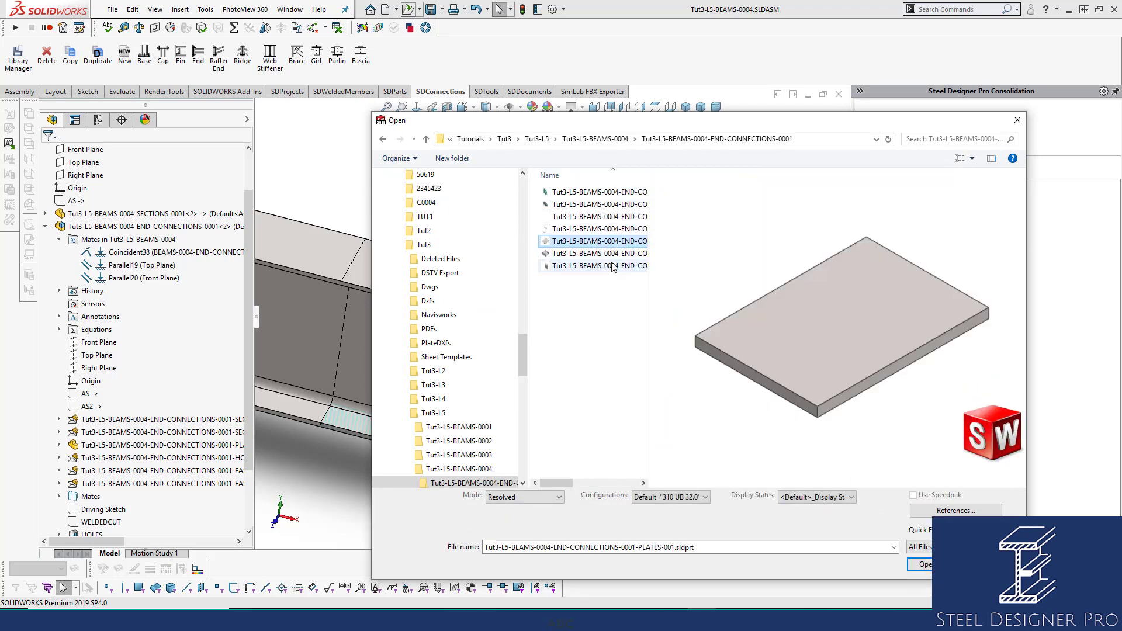
pyautogui.click(612, 266)
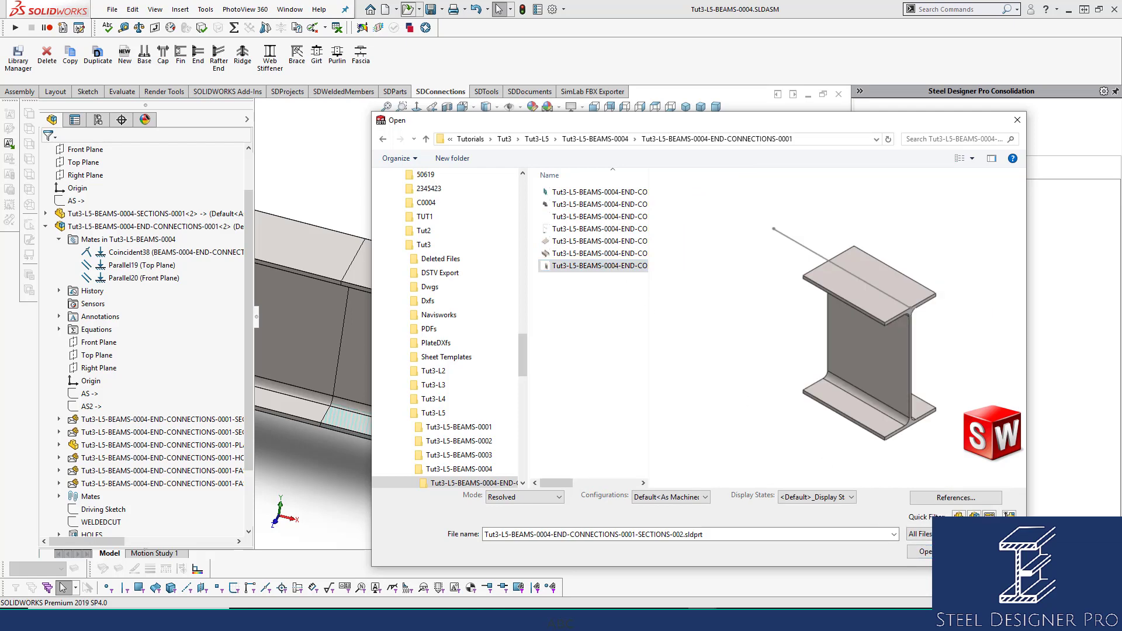
pyautogui.click(989, 552)
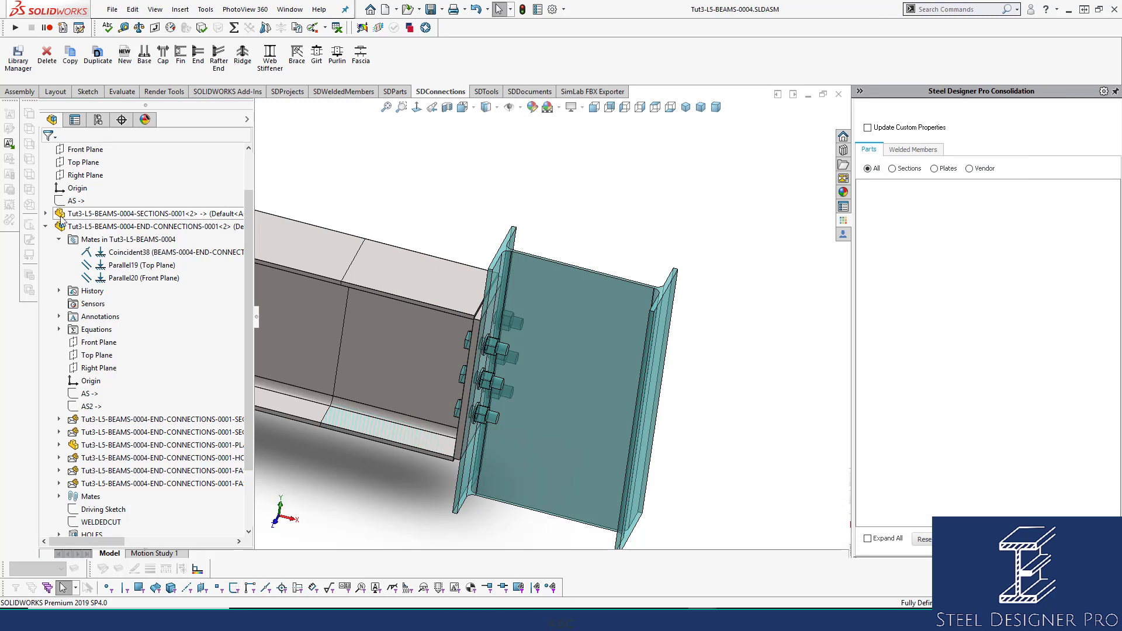
# Open the Tut3-L5-BEAMS-0004-END-CONNECTIONS-0001 sub-assembly in its own window
pyautogui.click(45, 226)
pyautogui.click(139, 278)
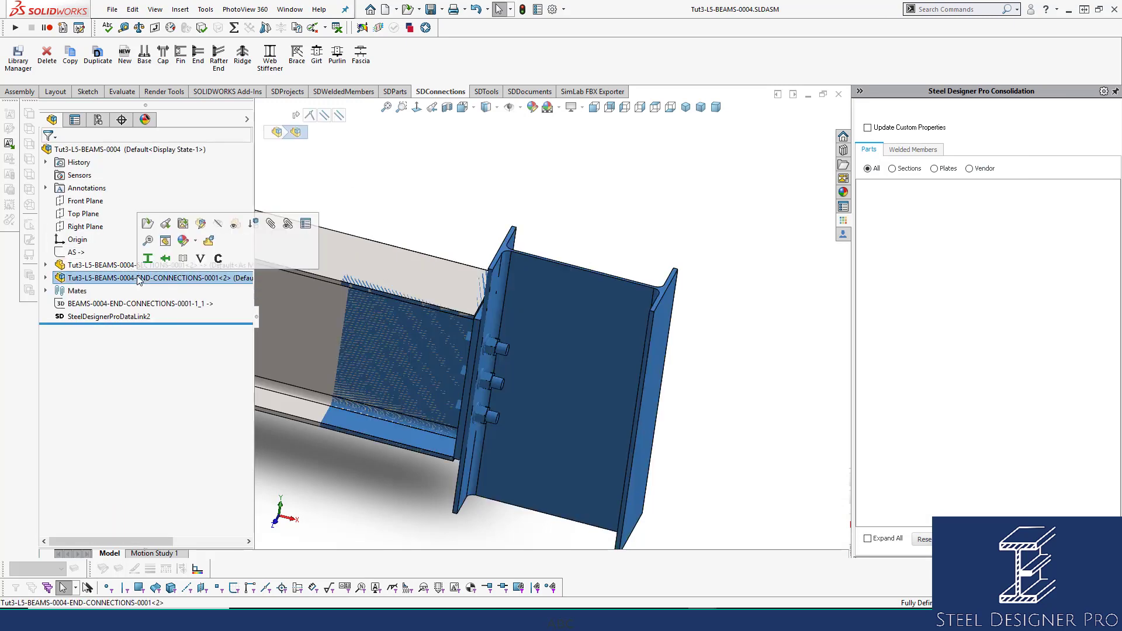
pyautogui.click(148, 225)
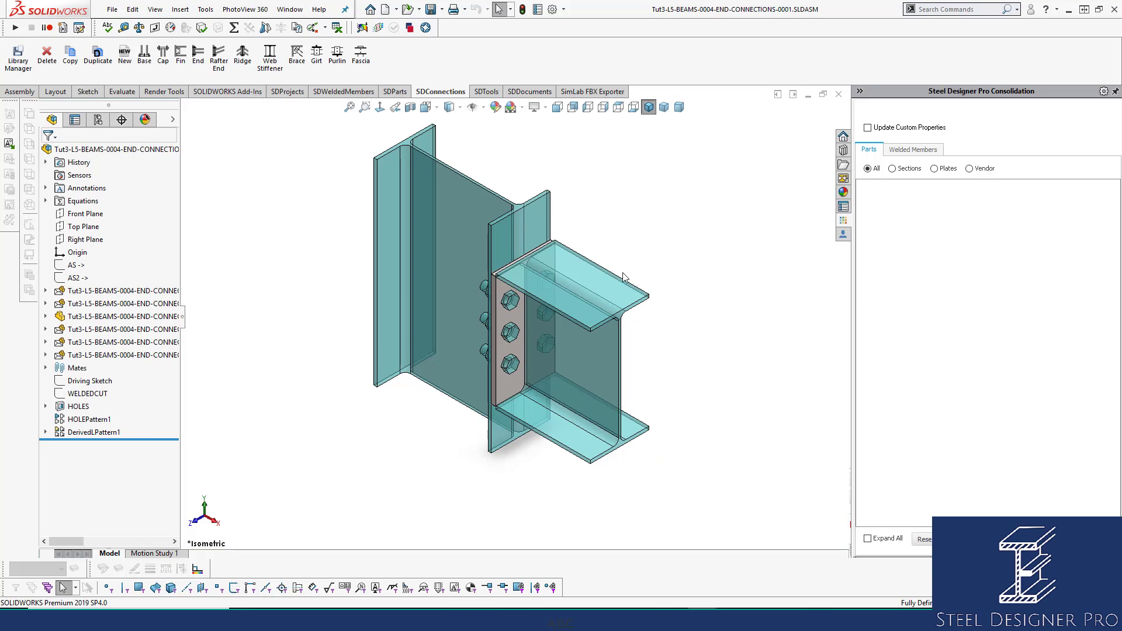
# Inspect the beam and column section envelopes in the connection sub-assembly
pyautogui.scroll(2, 622, 273)
pyautogui.scroll(-2, 597, 274)
pyautogui.click(530, 281)
pyautogui.keyDown('ctrl'); pyautogui.click(448, 247); pyautogui.keyUp('ctrl')
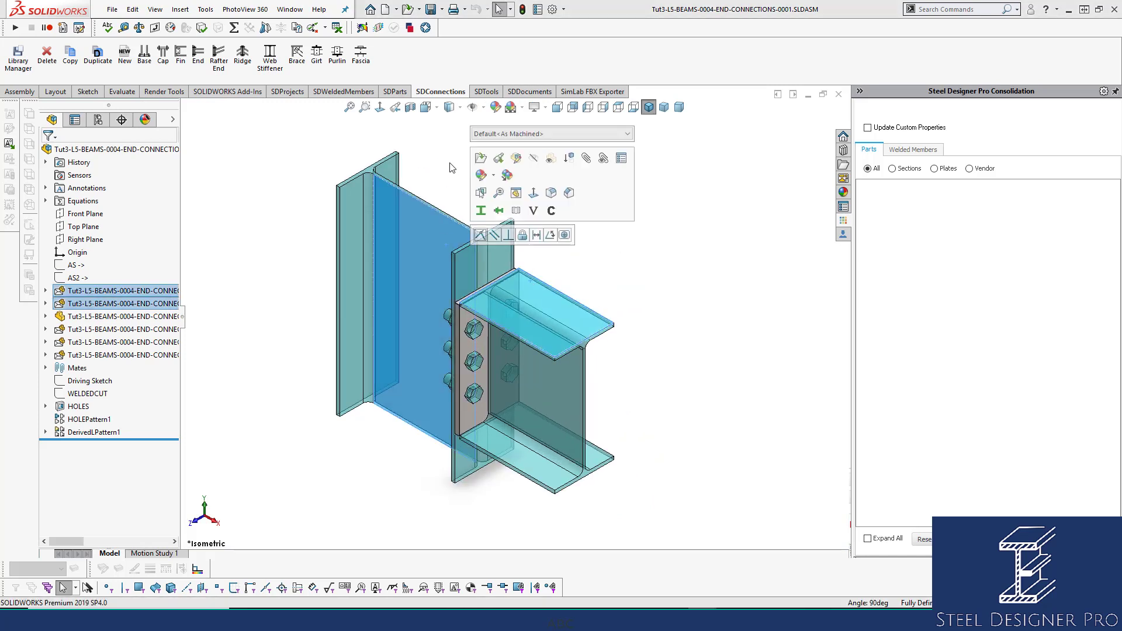
pyautogui.click(316, 202)
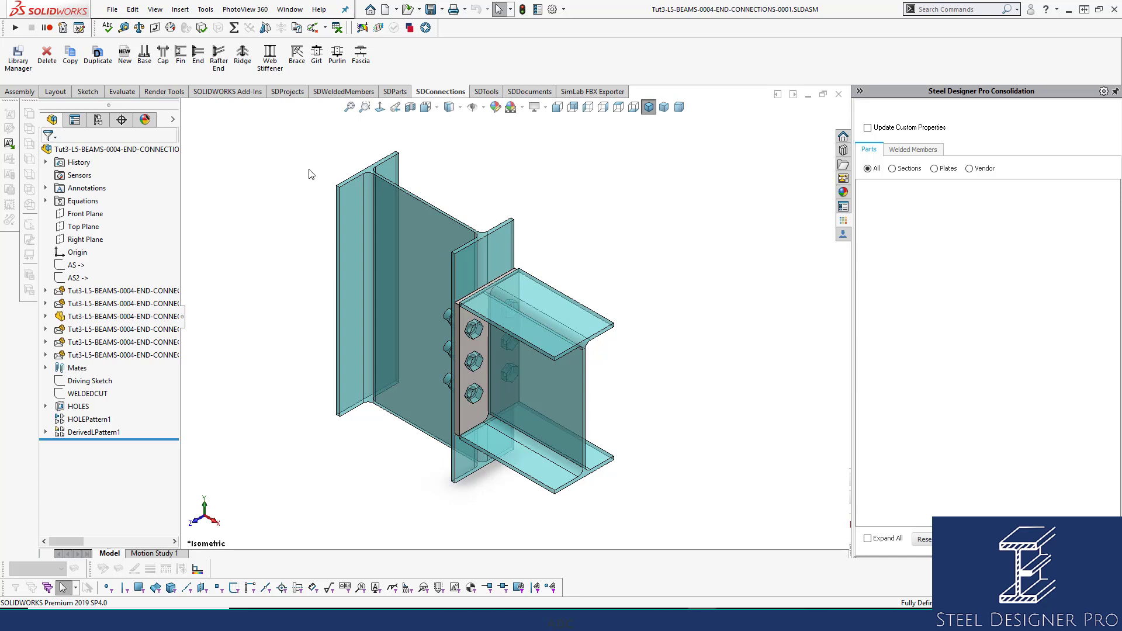
# Hide the assembly envelopes to isolate the end plate, and show them again
pyautogui.click(473, 92)
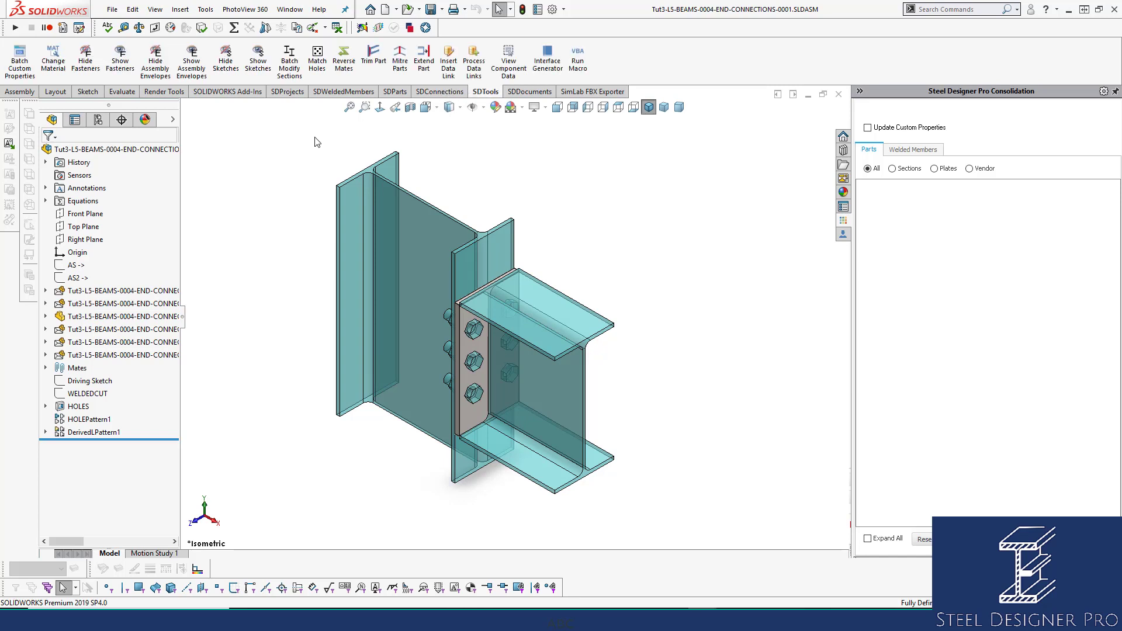
pyautogui.click(165, 70)
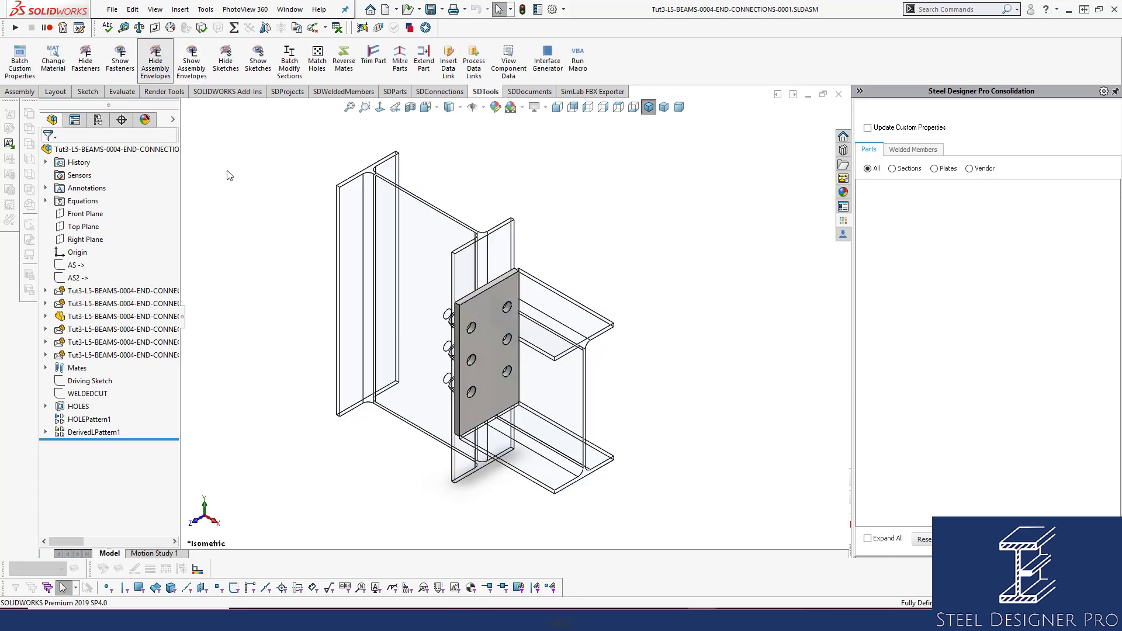
pyautogui.click(193, 69)
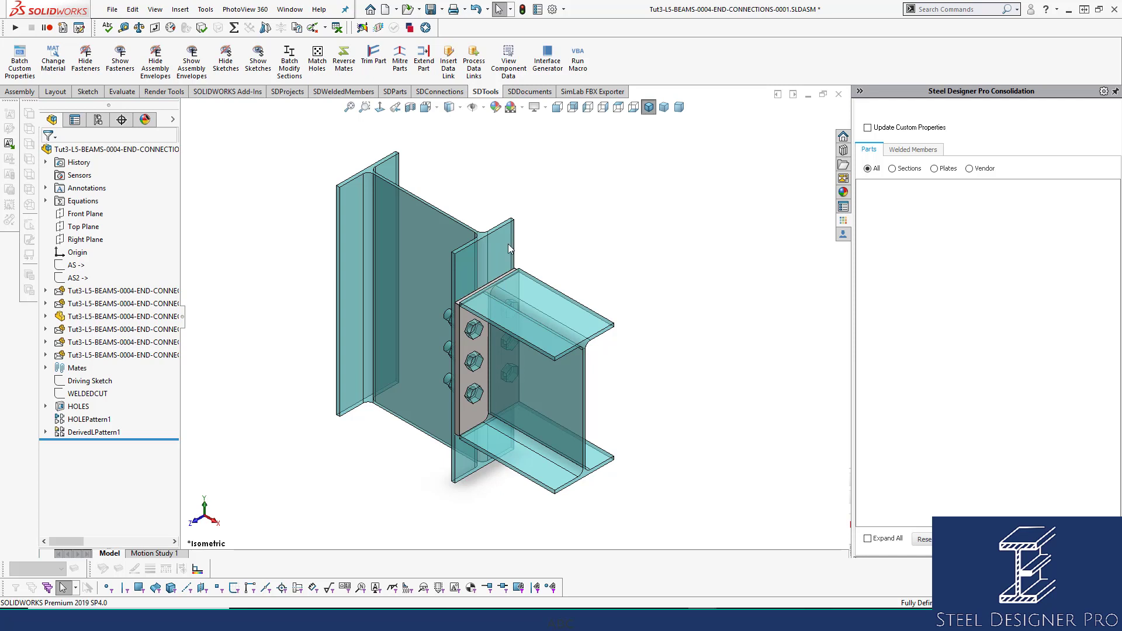
# Examine the column envelope, the beam envelope's flanges and the end plate between them by highlighting their faces in the model
pyautogui.click(493, 240)
pyautogui.click(370, 206)
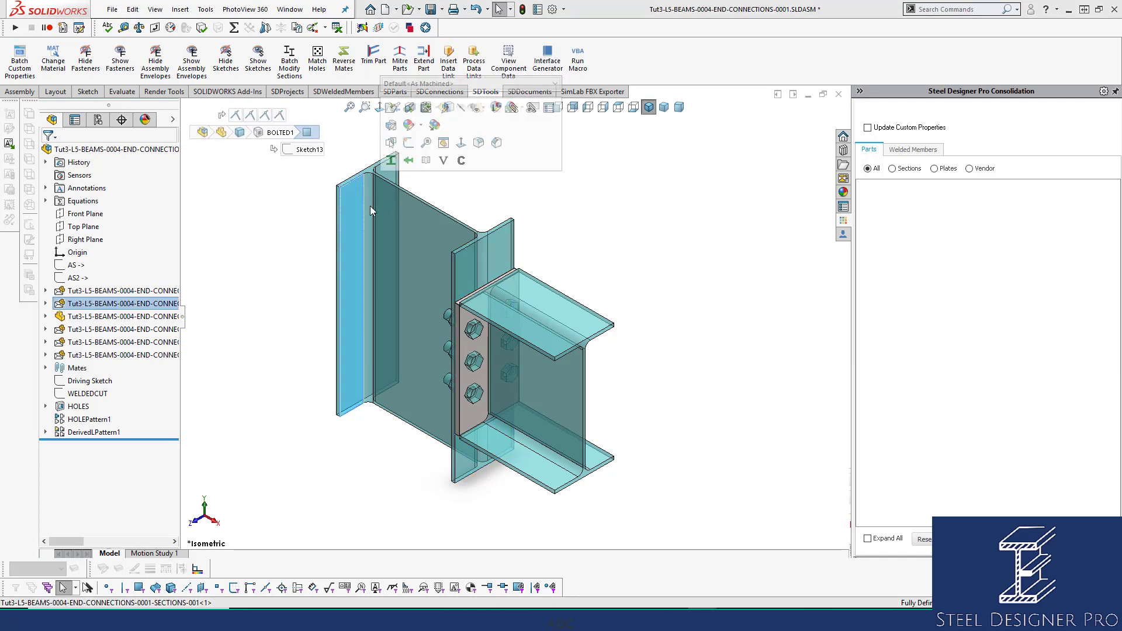
pyautogui.click(490, 250)
pyautogui.click(612, 294)
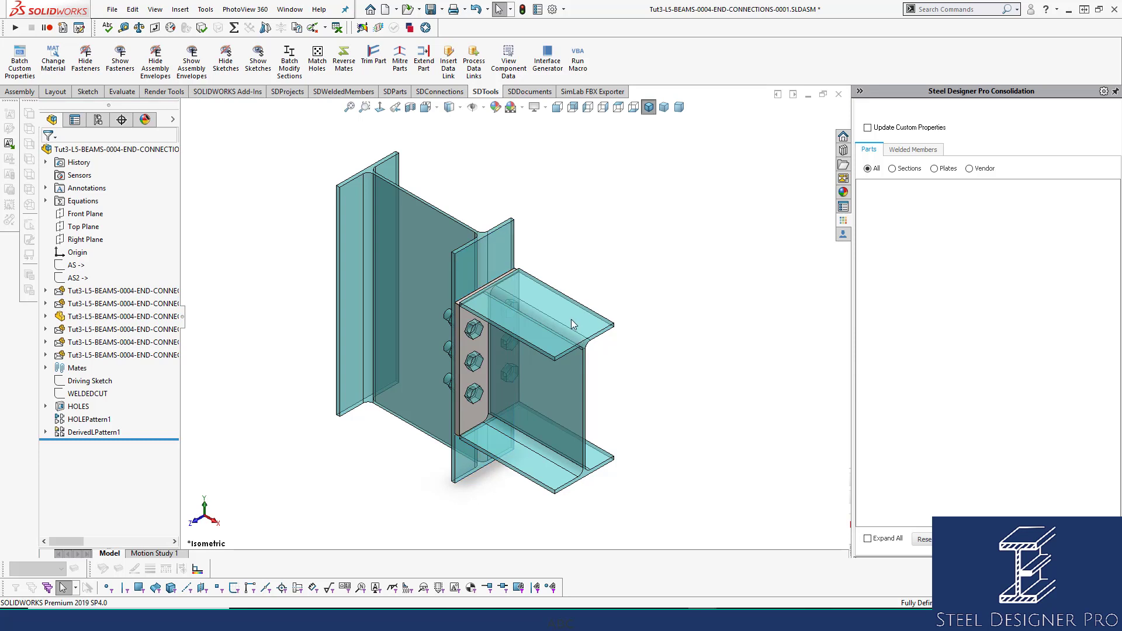
pyautogui.click(542, 465)
pyautogui.click(551, 350)
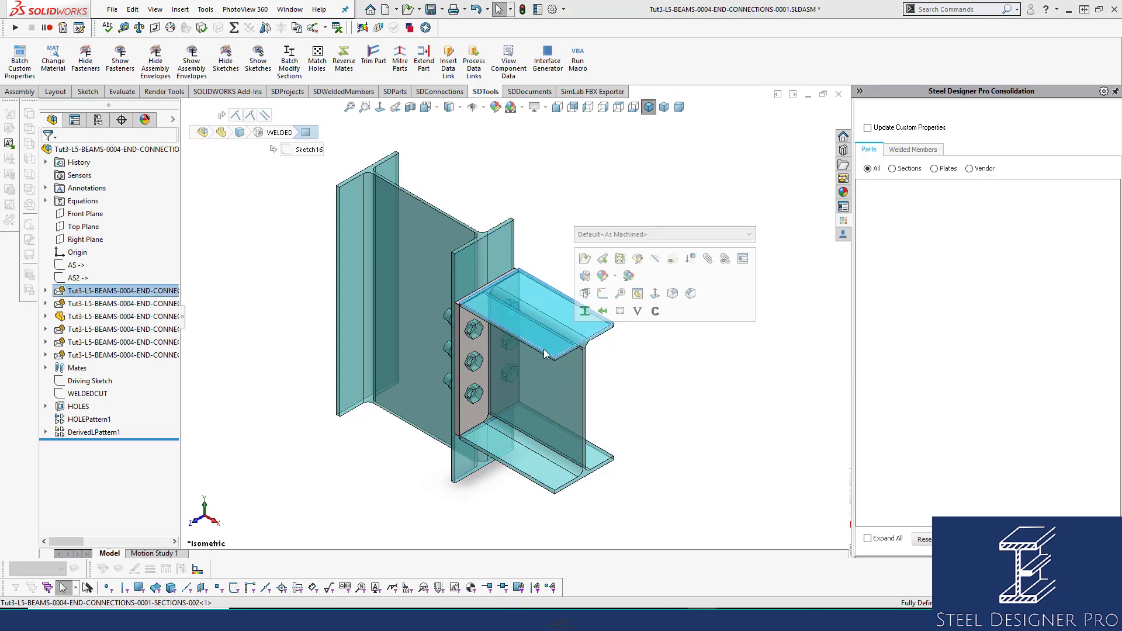
pyautogui.click(477, 408)
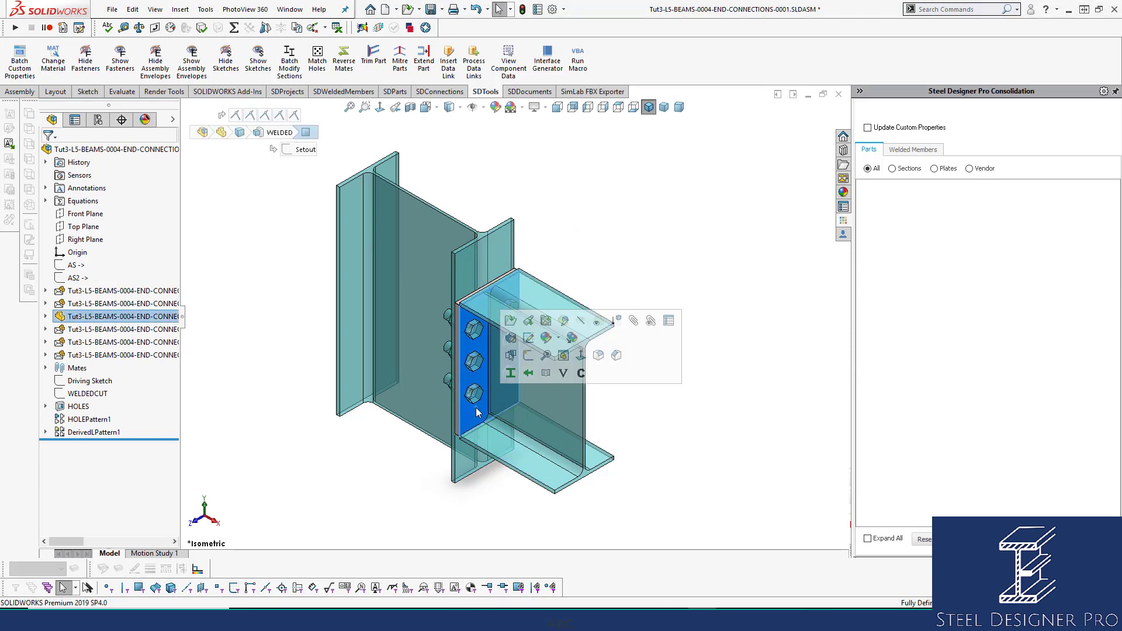
pyautogui.click(479, 300)
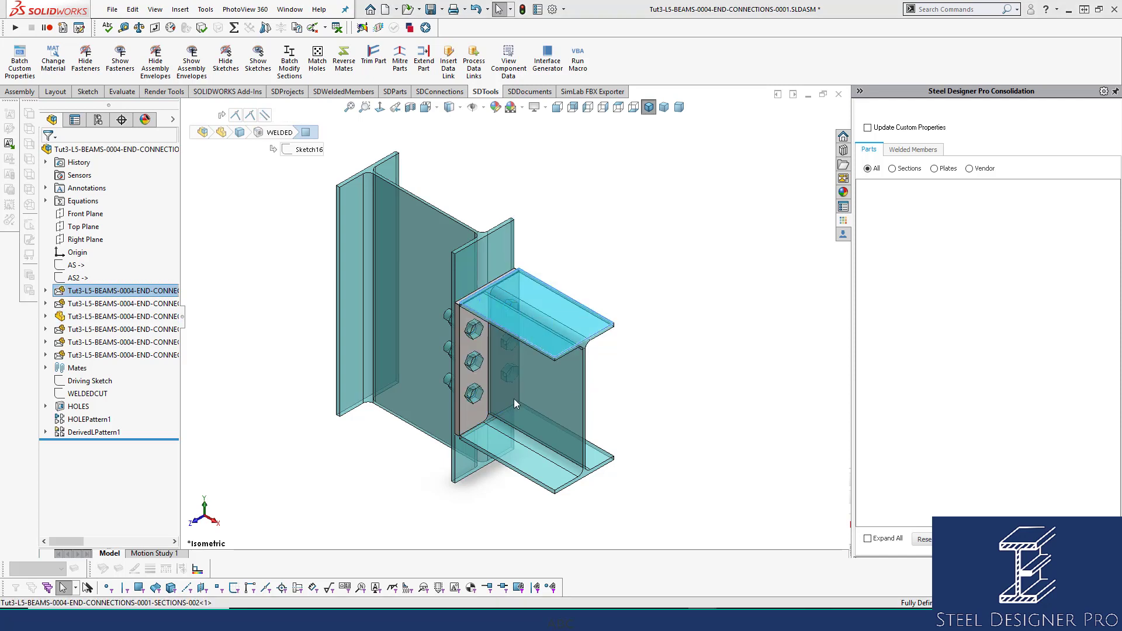
pyautogui.click(514, 440)
pyautogui.click(512, 272)
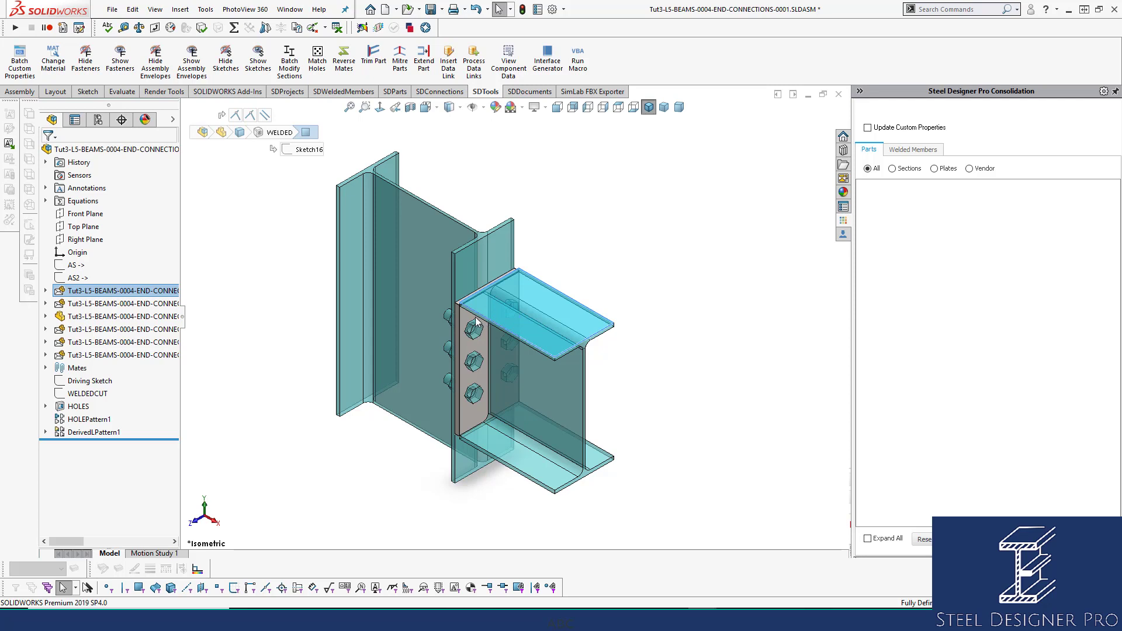
pyautogui.click(563, 243)
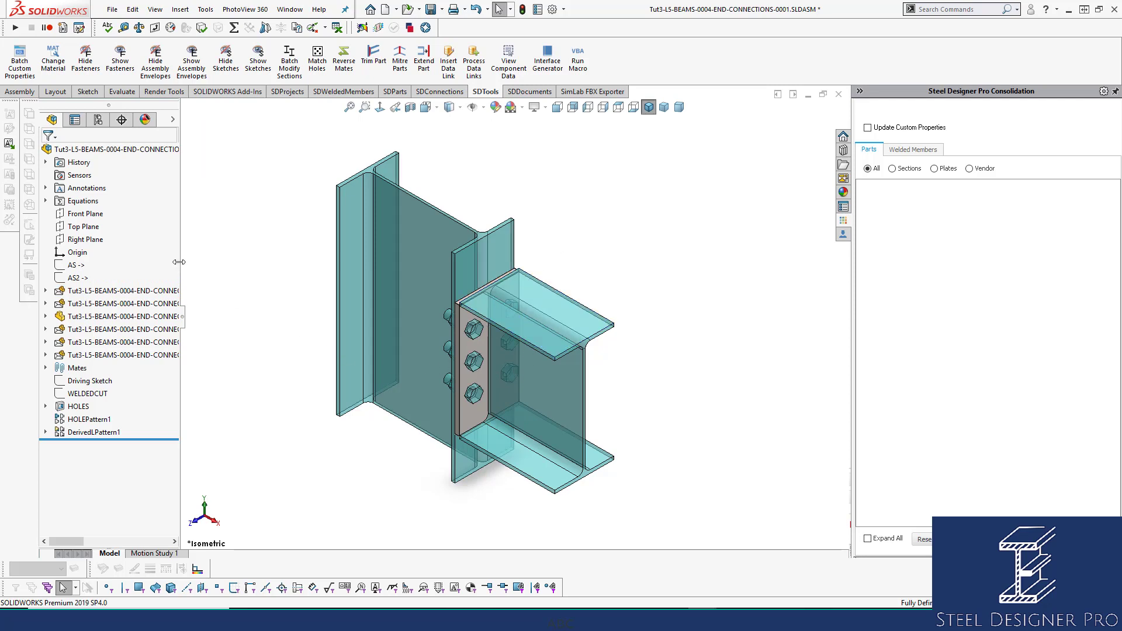
# Widen the feature tree to show the full component names, and highlight the AS and AS2 sketches in the model
pyautogui.moveTo(192, 262); pyautogui.dragTo(299, 262)
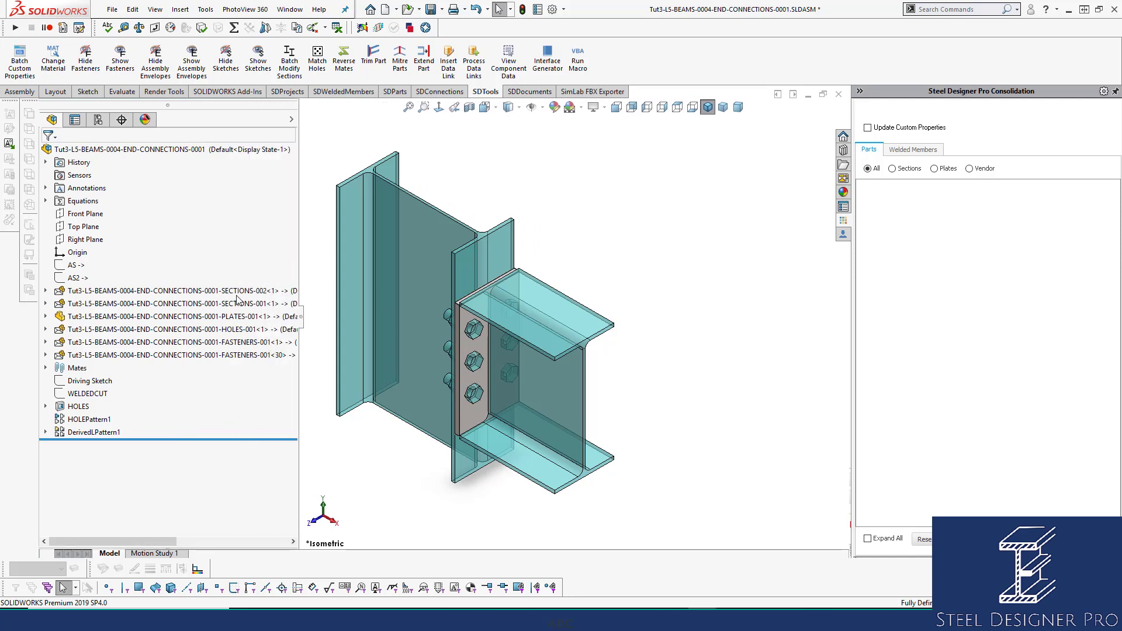
pyautogui.click(76, 265)
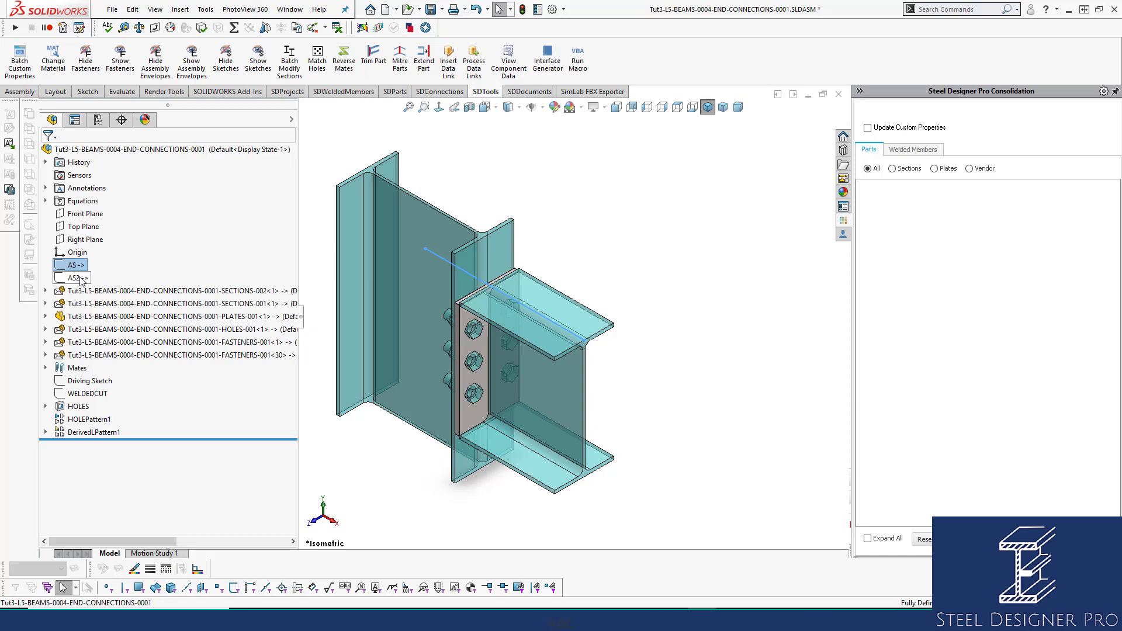
pyautogui.click(76, 278)
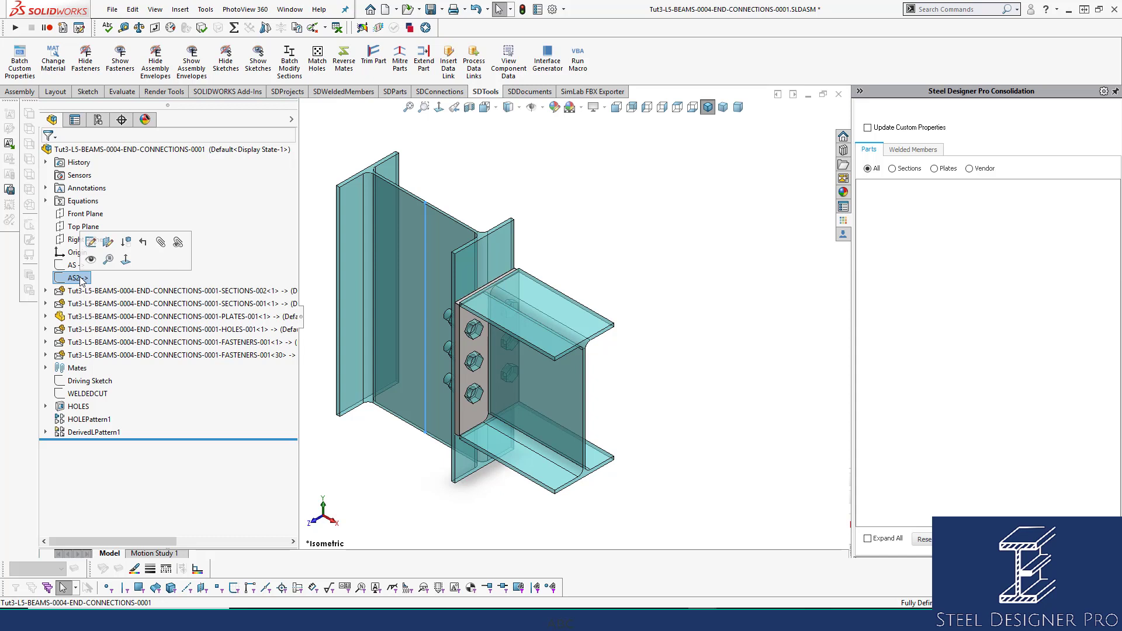
# Expand the SECTIONS-002 and SECTIONS-001 components and examine the SECTIONS-002 beam envelope and its WELDED feature
pyautogui.click(133, 293)
pyautogui.click(46, 291)
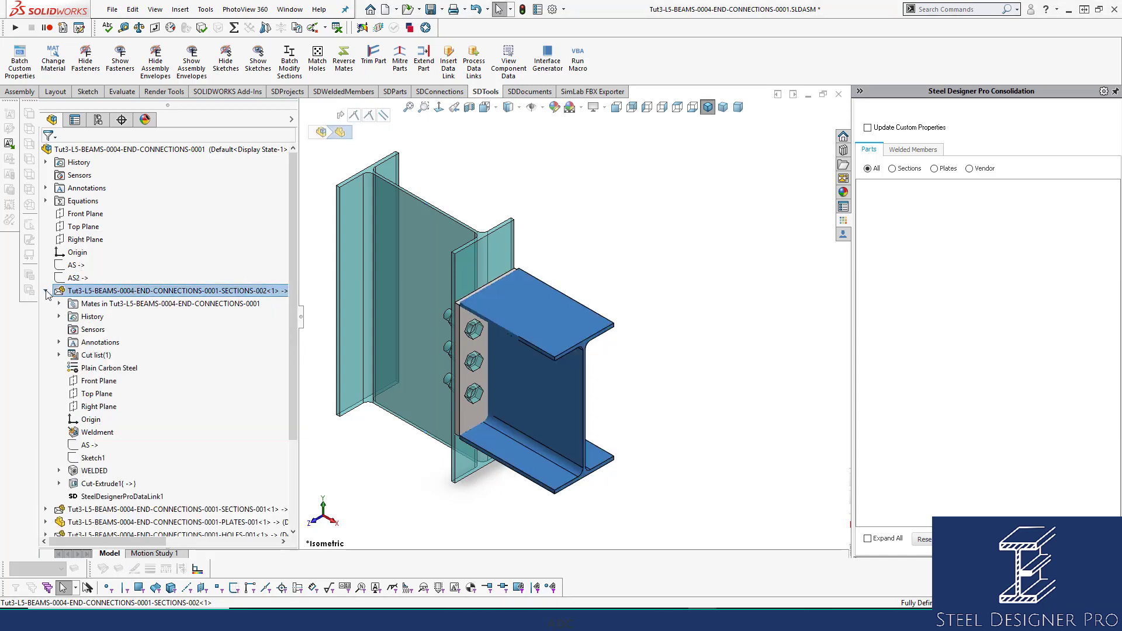
pyautogui.click(46, 509)
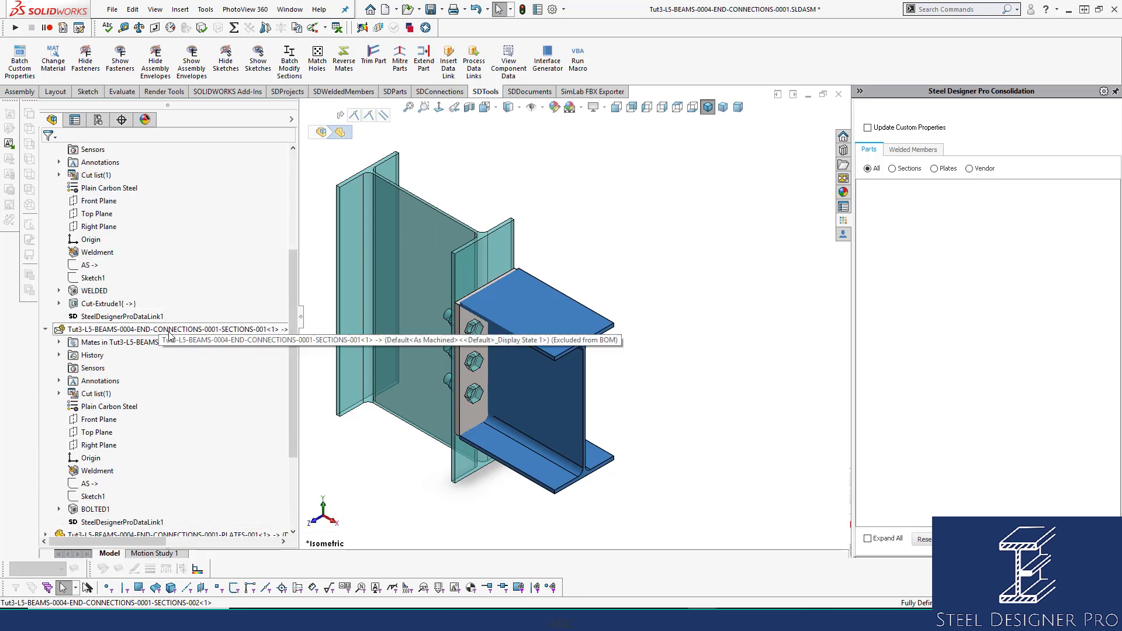
pyautogui.scroll(3, 154, 325)
pyautogui.click(198, 231)
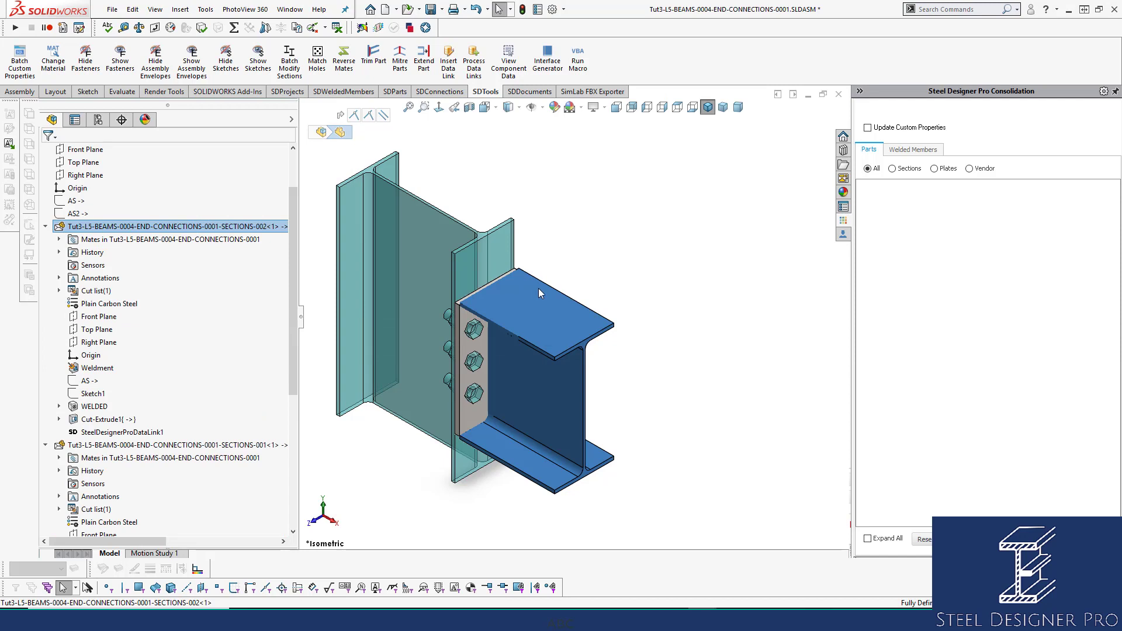
pyautogui.click(606, 221)
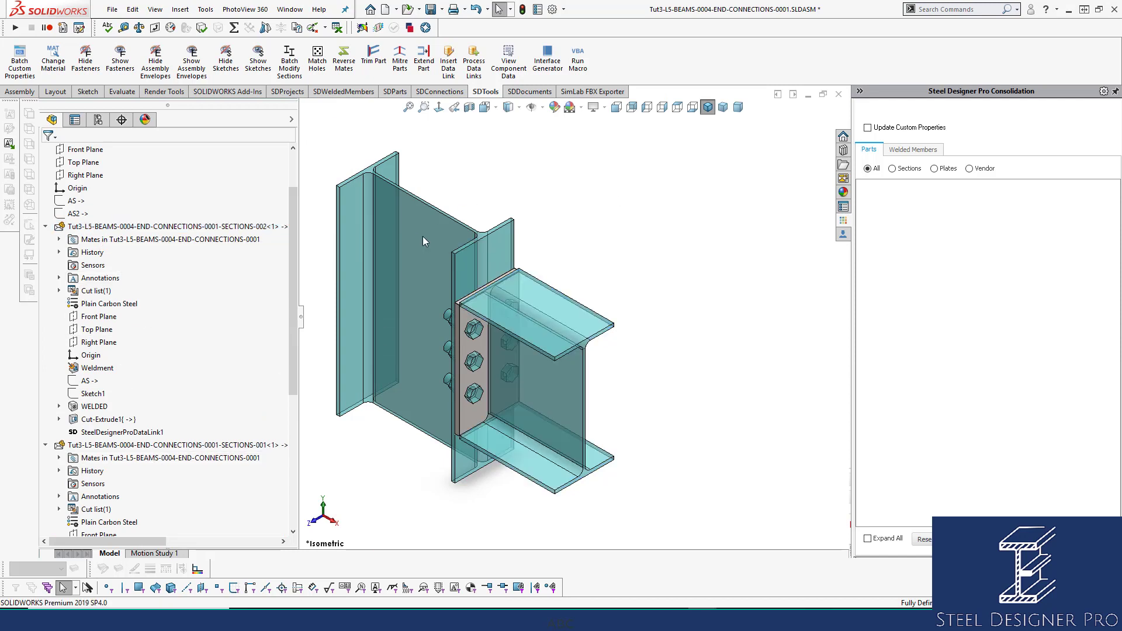
pyautogui.click(178, 228)
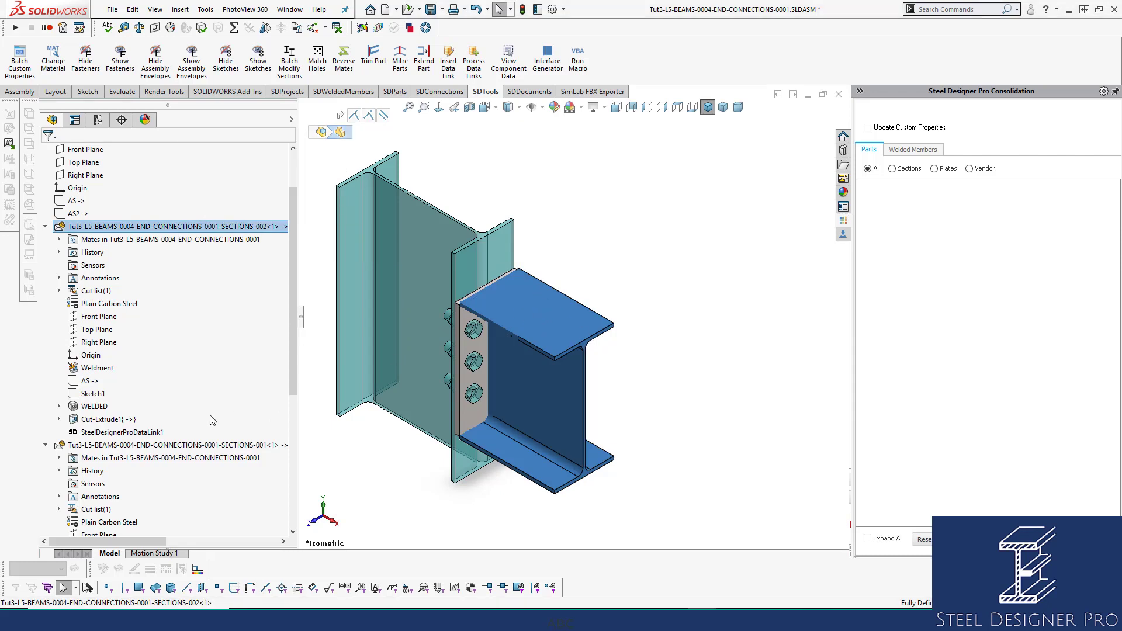
pyautogui.click(95, 407)
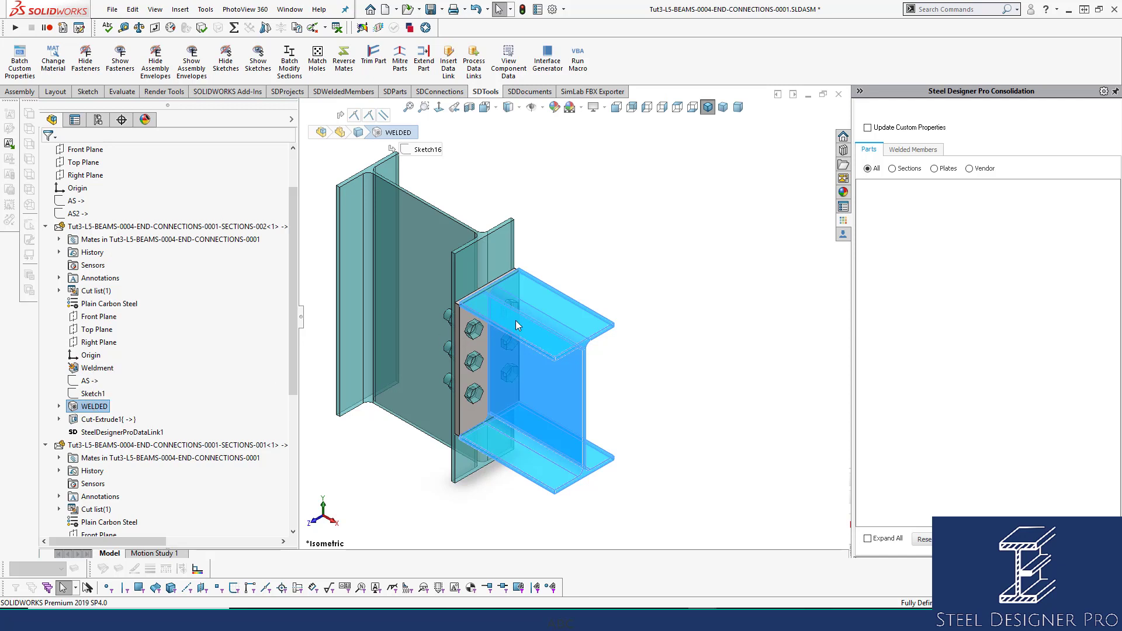
# Examine the SECTIONS-001 column envelope and highlight its BOLTED1 feature
pyautogui.scroll(-3, 209, 422)
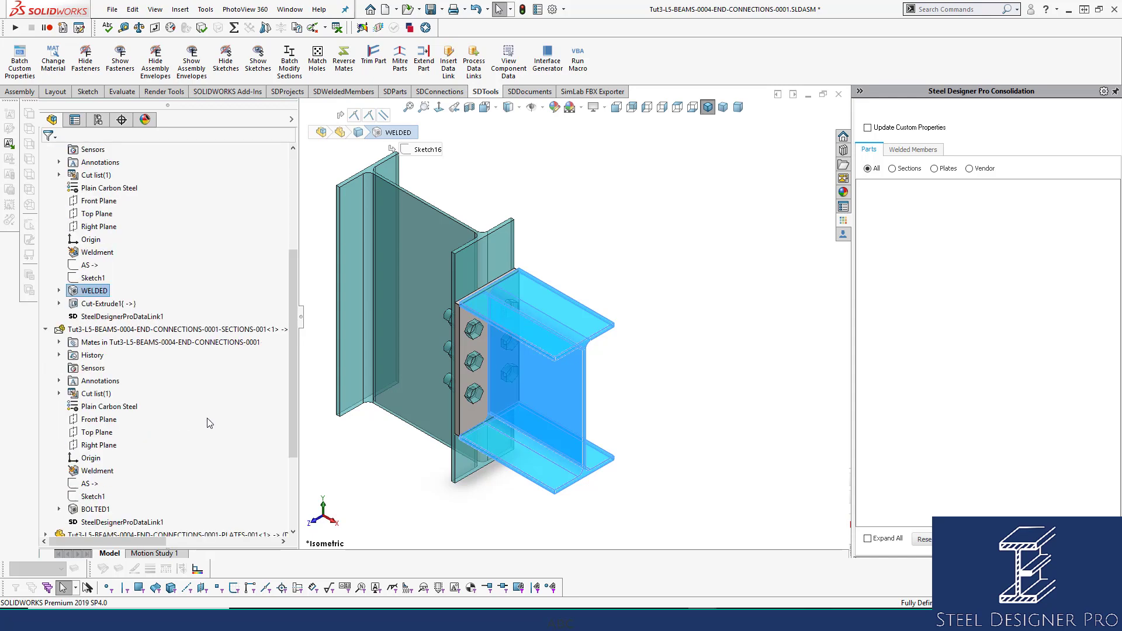
pyautogui.scroll(-1, 210, 422)
pyautogui.click(181, 291)
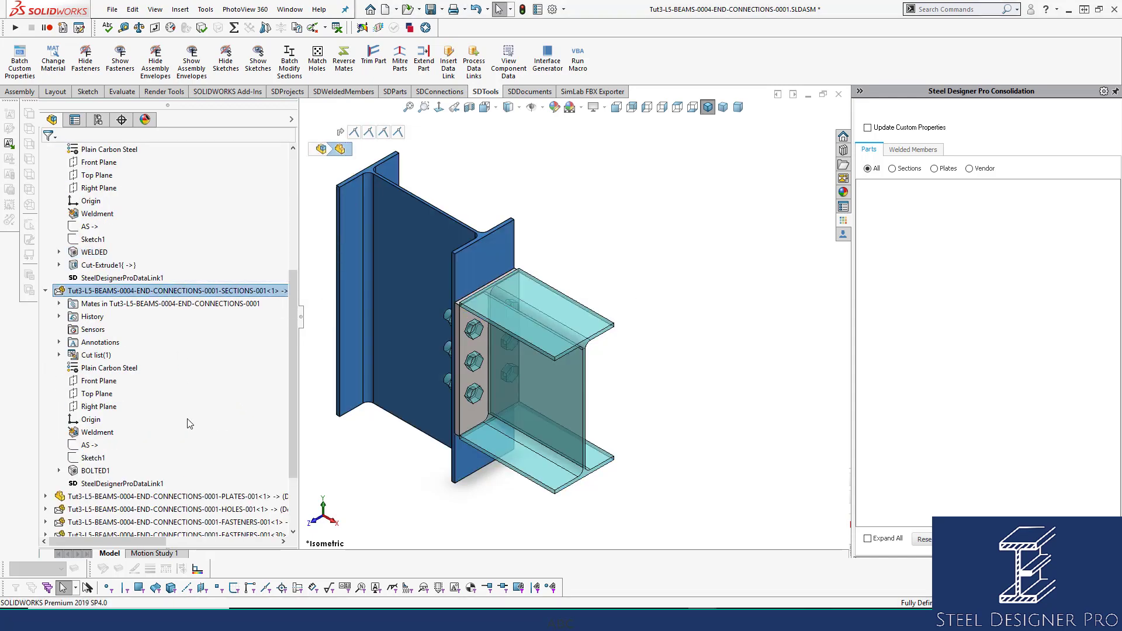
pyautogui.click(96, 470)
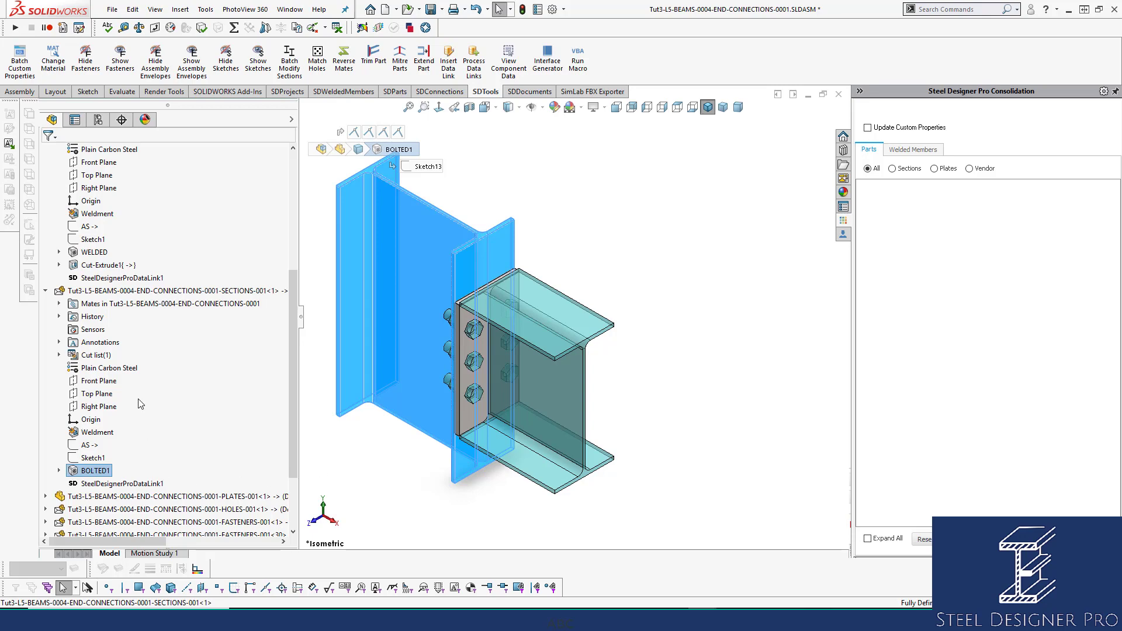
# Expand the PLATES-001 end plate component and review its features
pyautogui.scroll(-3, 140, 410)
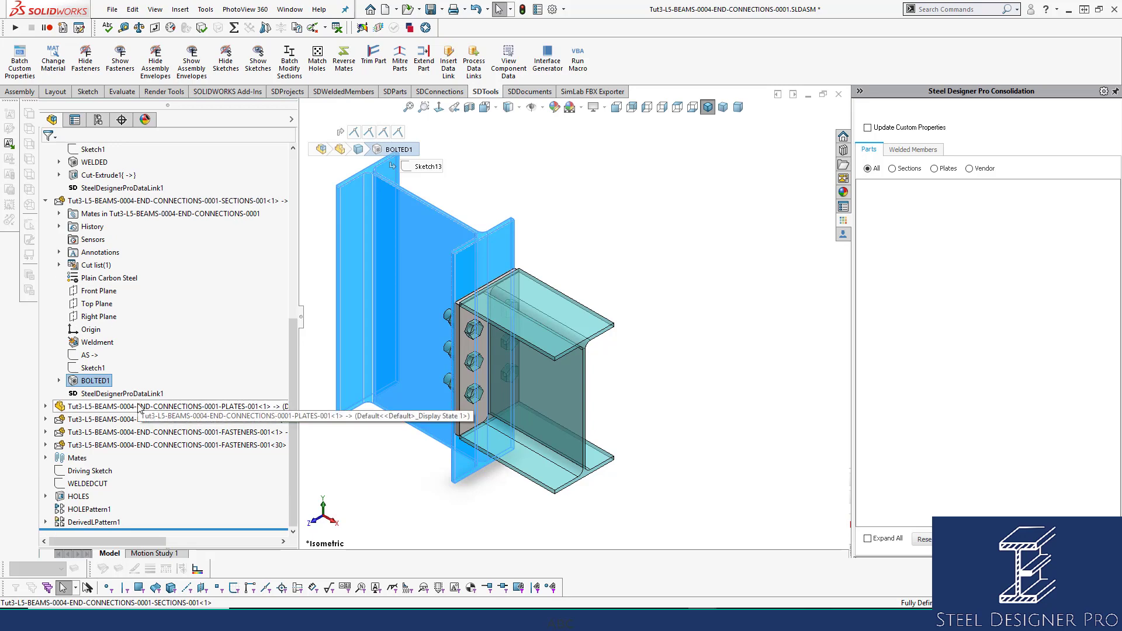
pyautogui.click(139, 406)
pyautogui.click(45, 407)
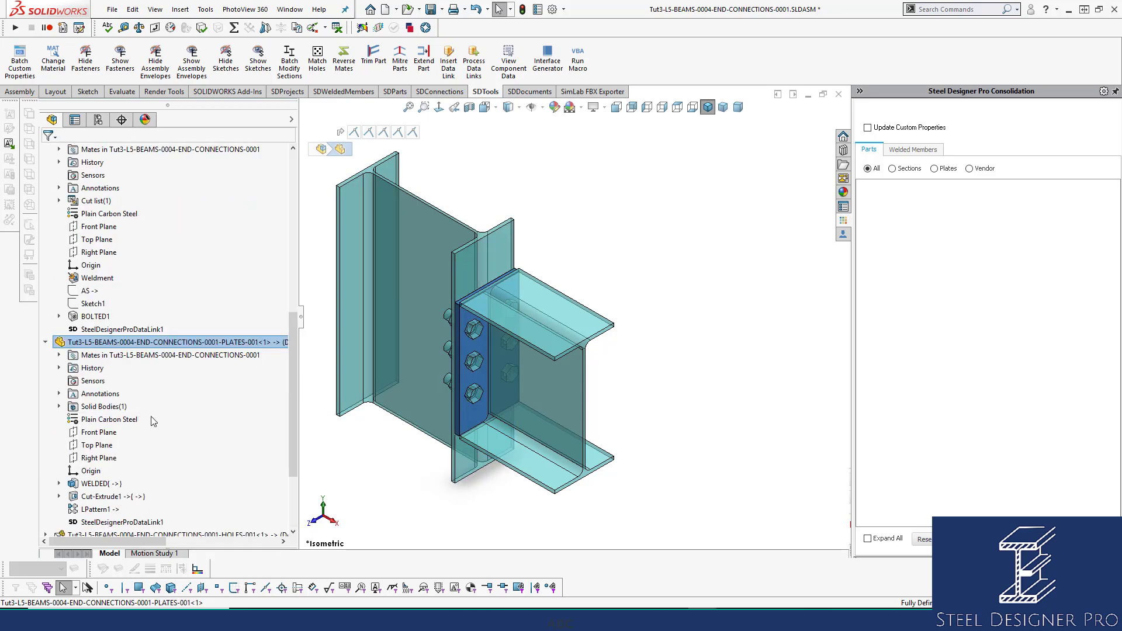
pyautogui.scroll(-5, 154, 421)
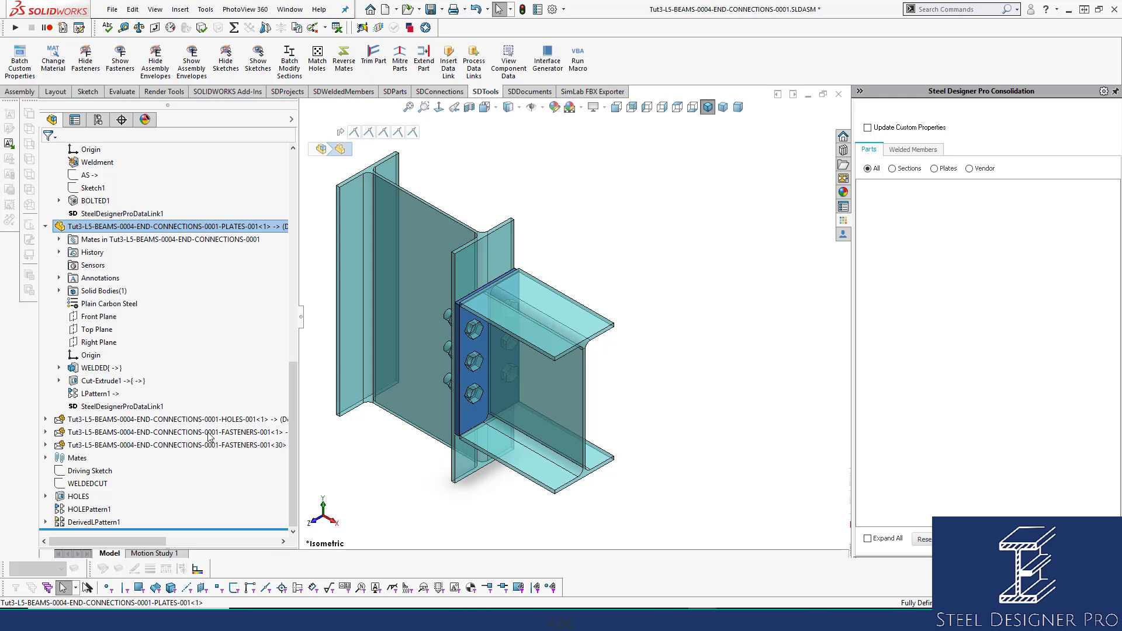
# Display the Driving Sketch dimensions over the end plate in the Right view
pyautogui.click(110, 472)
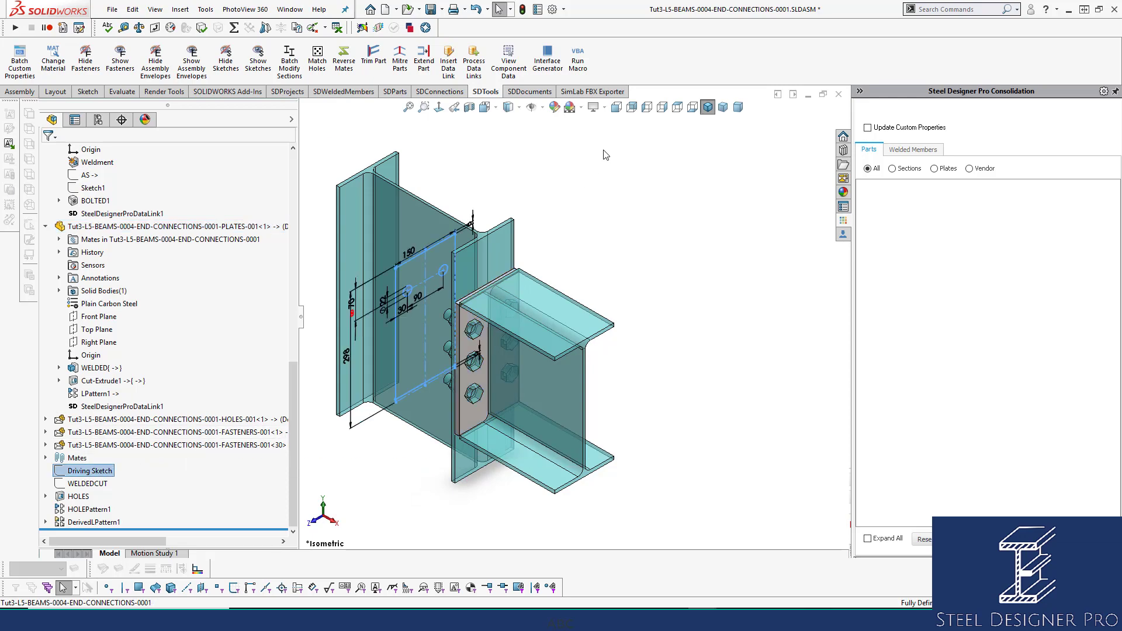
pyautogui.click(663, 107)
pyautogui.scroll(-2, 750, 317)
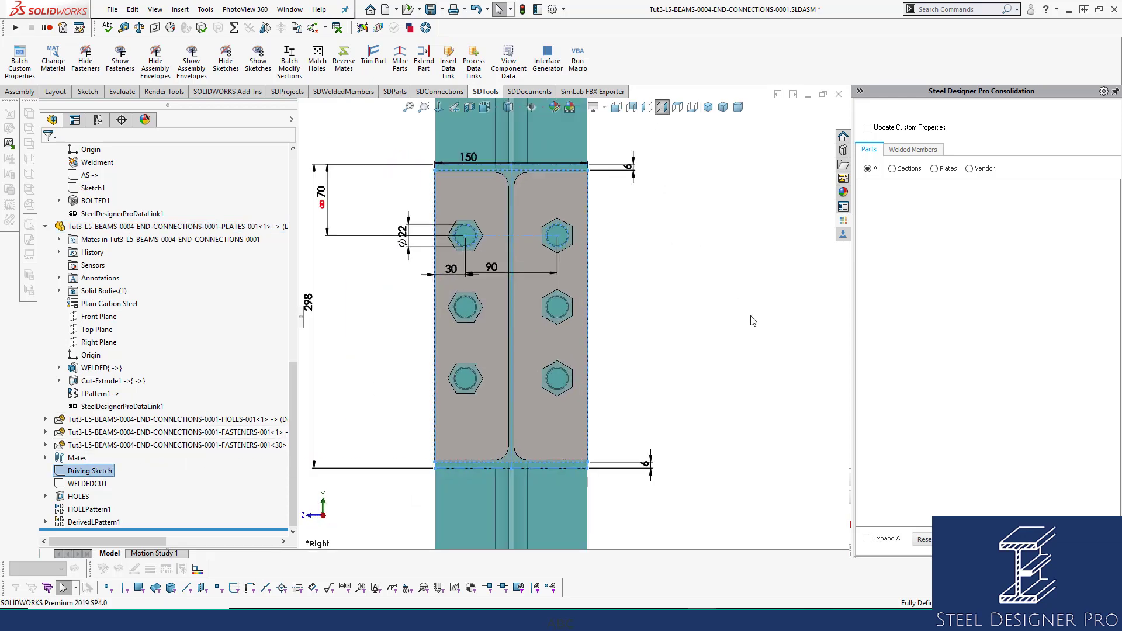
pyautogui.scroll(1, 718, 302)
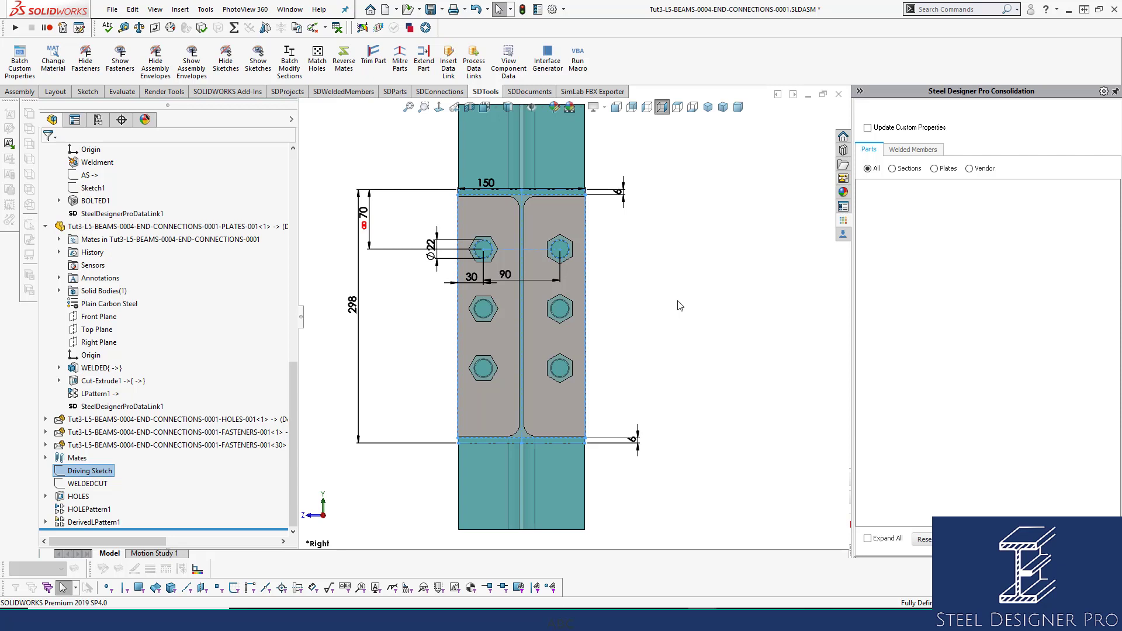
# Reposition the Driving Sketch's two 6 mm offsets, overall depth and top hole offset dimensions for readability, then deselect the sketch
pyautogui.moveTo(632, 440); pyautogui.dragTo(627, 400)
pyautogui.moveTo(617, 192); pyautogui.dragTo(628, 224)
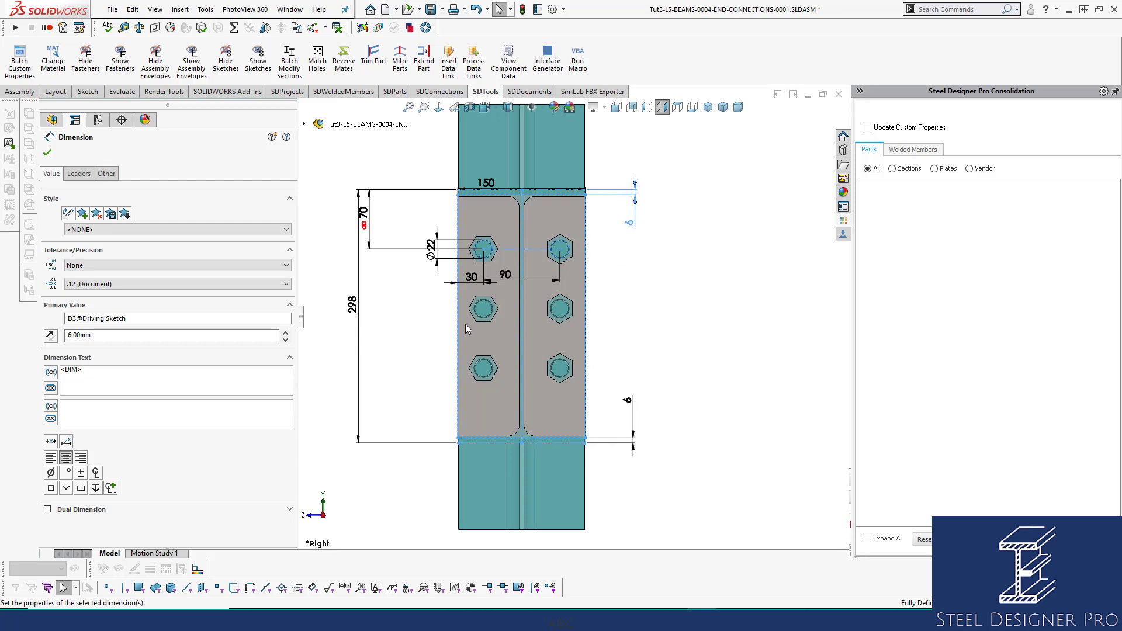
pyautogui.moveTo(357, 310); pyautogui.dragTo(335, 309)
pyautogui.click(337, 309)
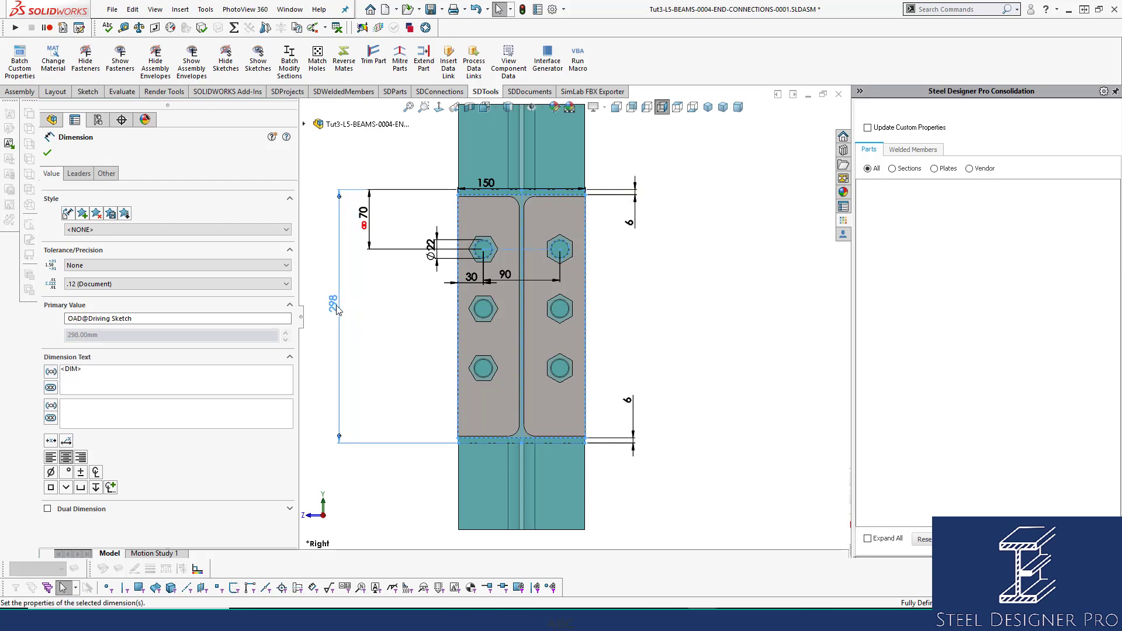
pyautogui.moveTo(369, 221); pyautogui.dragTo(391, 222)
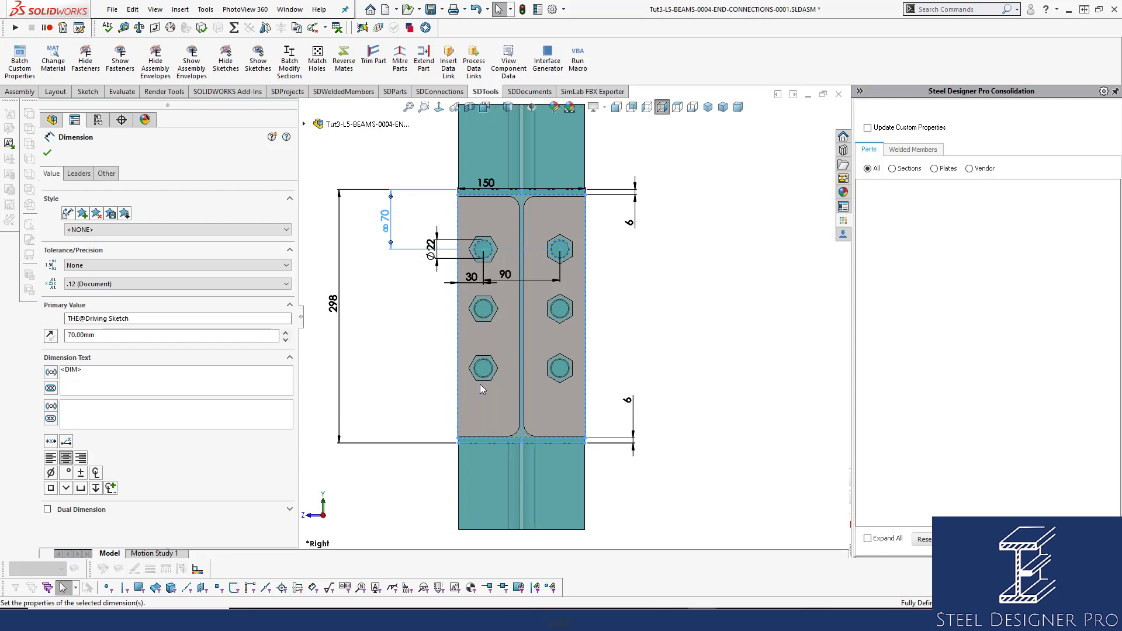
pyautogui.click(381, 153)
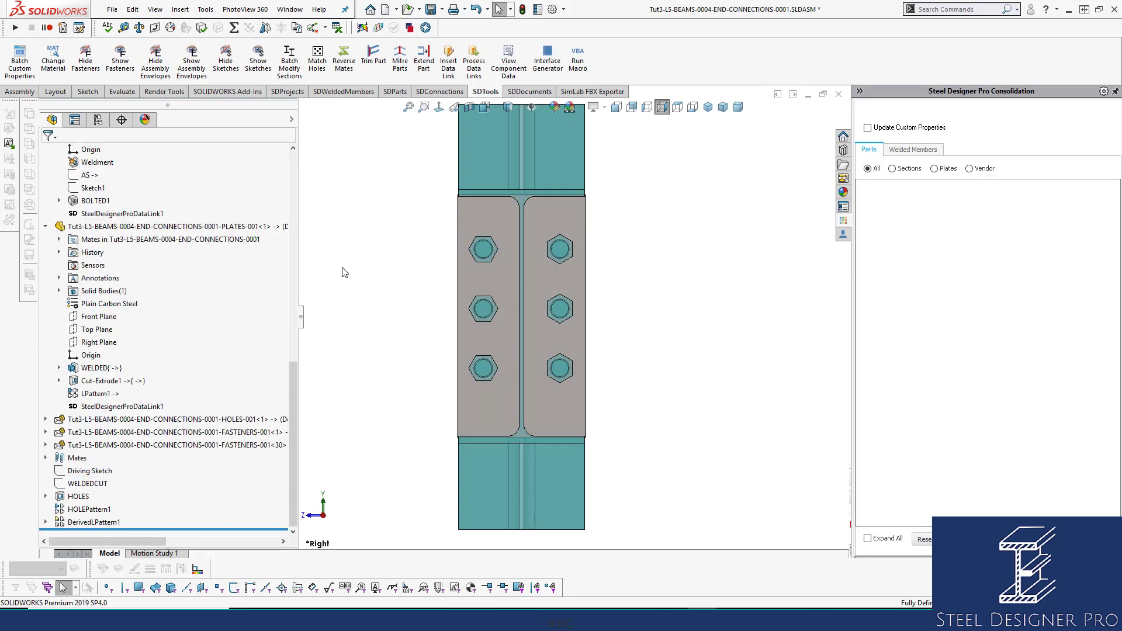
# Examine the end plate's WELDED feature with its Setout sketch, the Cut-Extrude1 holes and the LPattern1 pattern
pyautogui.click(103, 369)
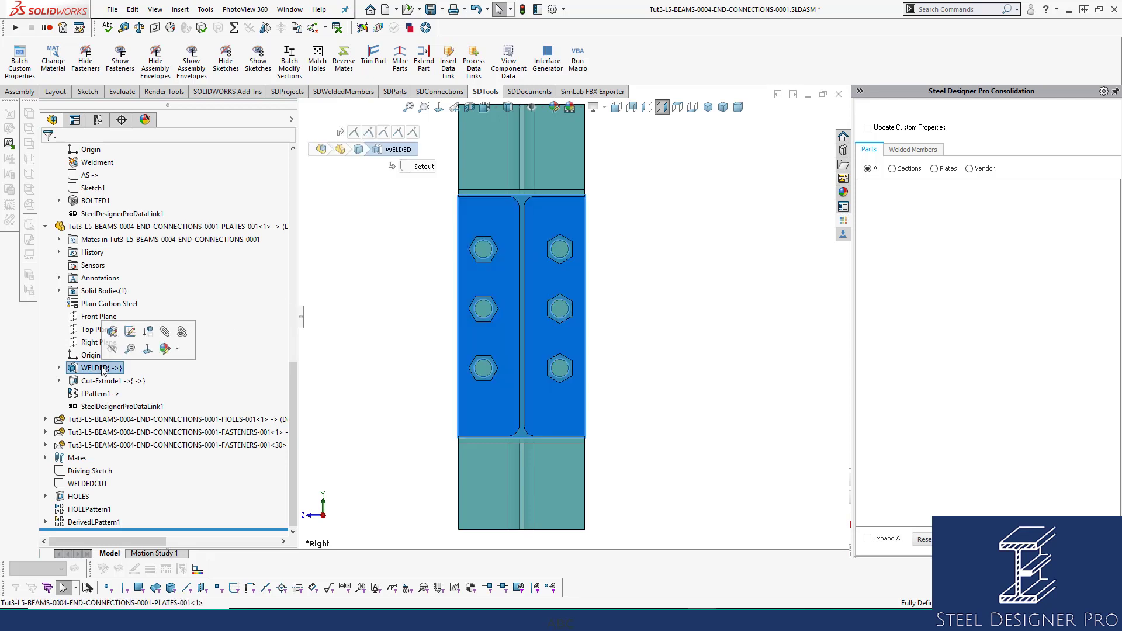
pyautogui.click(59, 368)
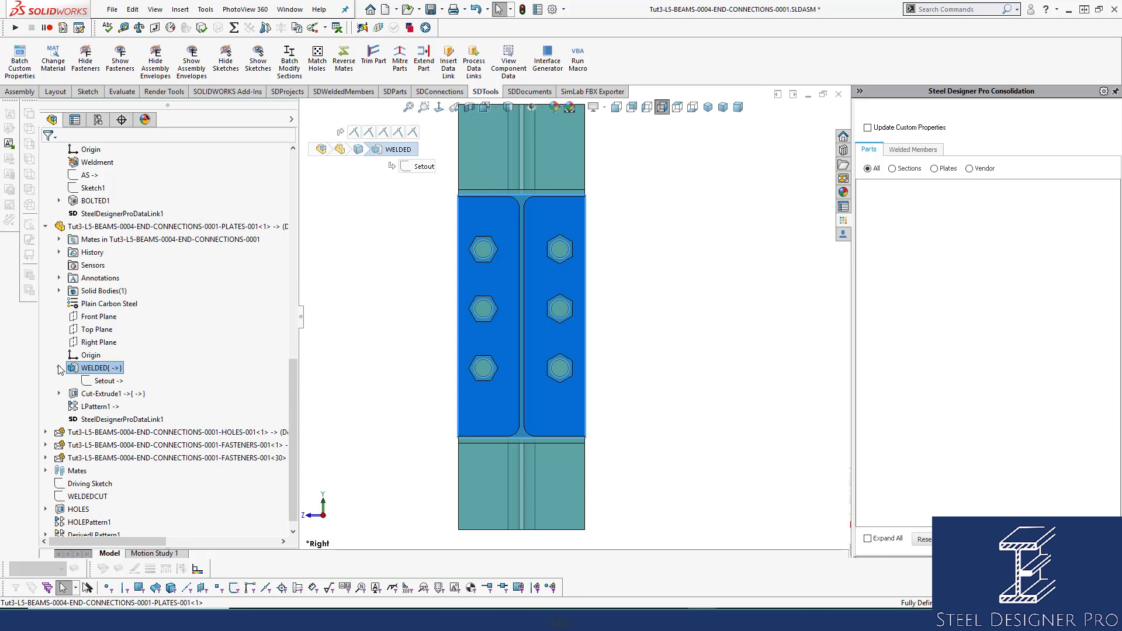
pyautogui.click(59, 368)
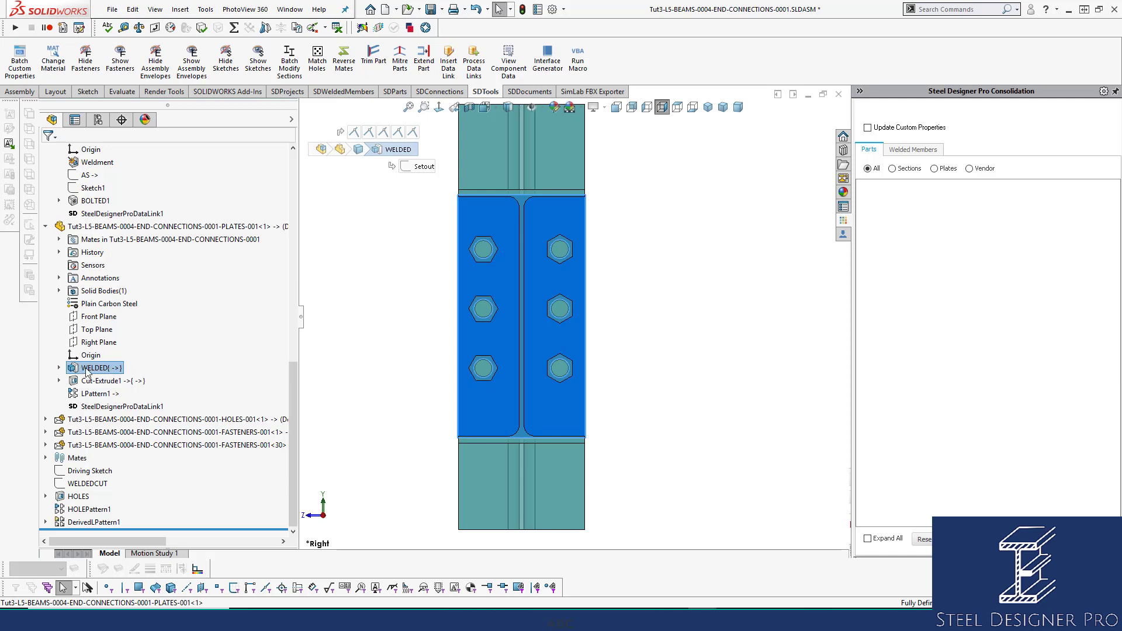
pyautogui.click(99, 383)
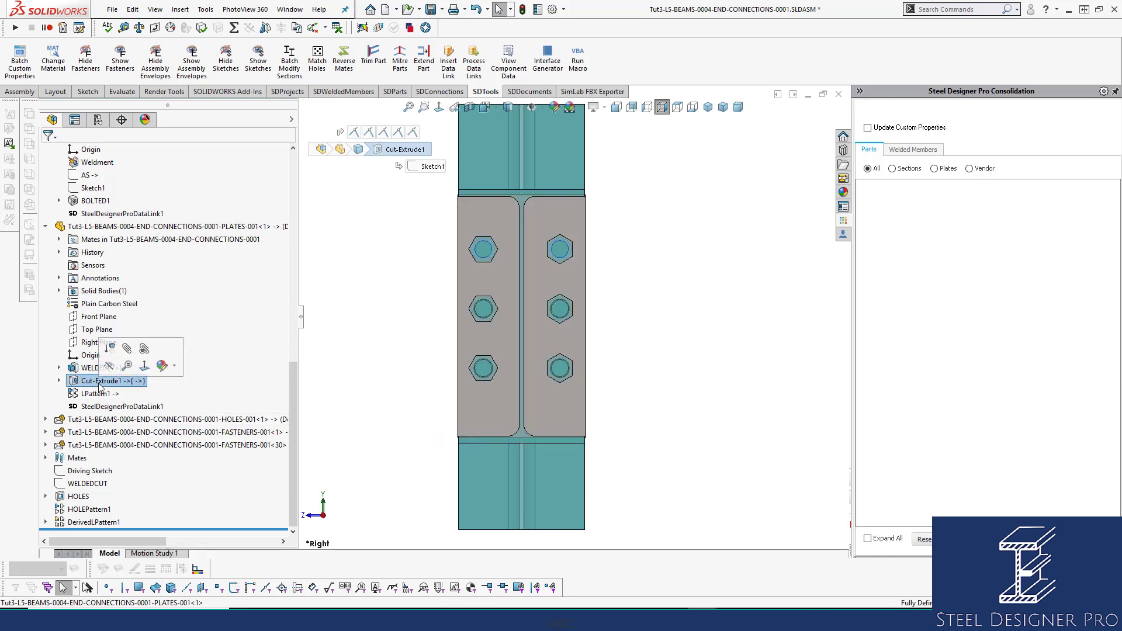
pyautogui.click(97, 369)
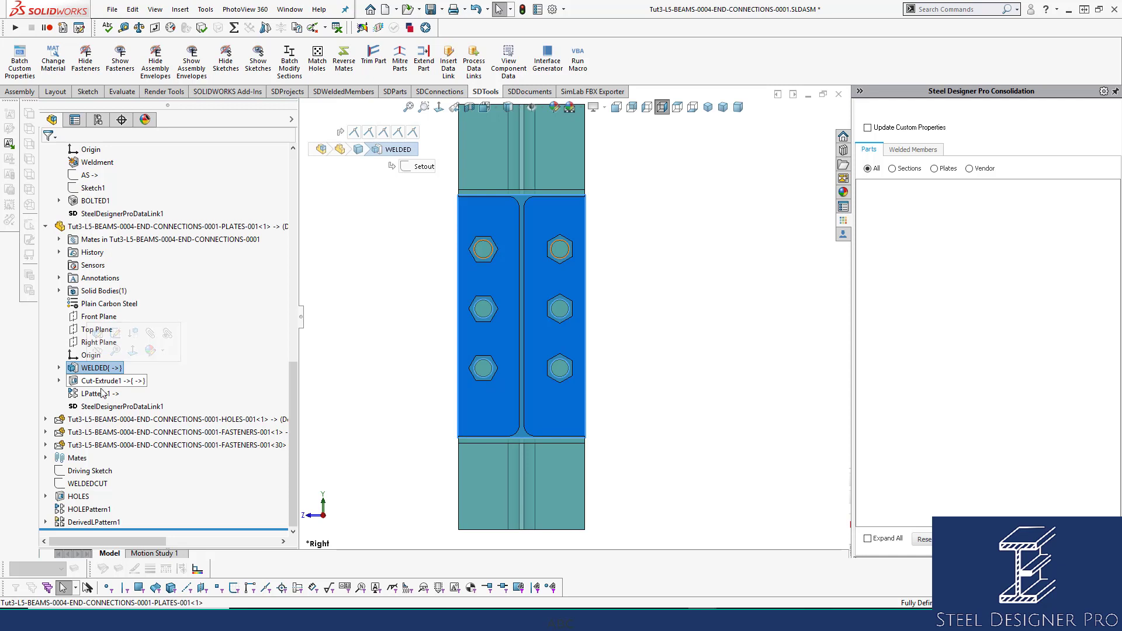
pyautogui.click(106, 393)
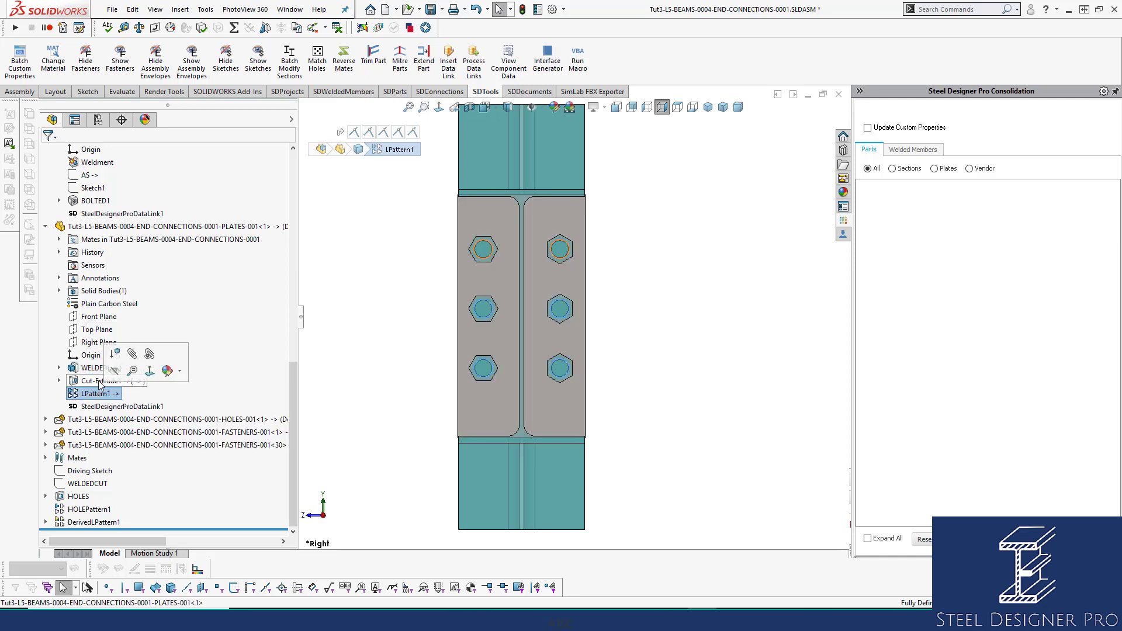
# Highlight the end plate's Cut-Extrude1 holes and their LPattern1 pattern again, then clear the selection
pyautogui.click(101, 381)
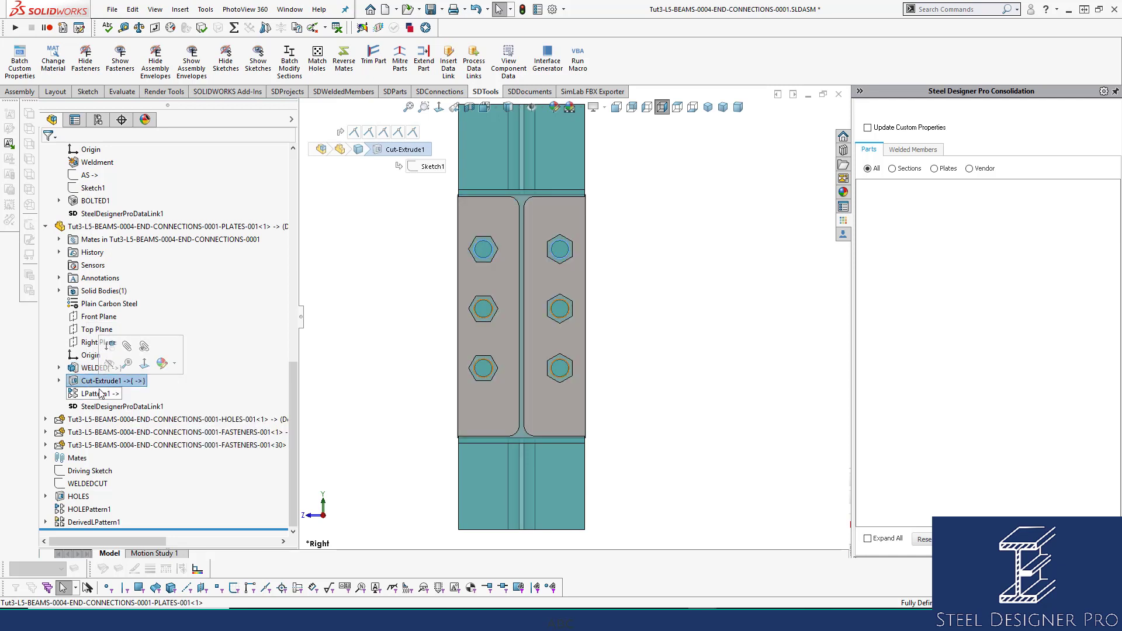
pyautogui.click(100, 393)
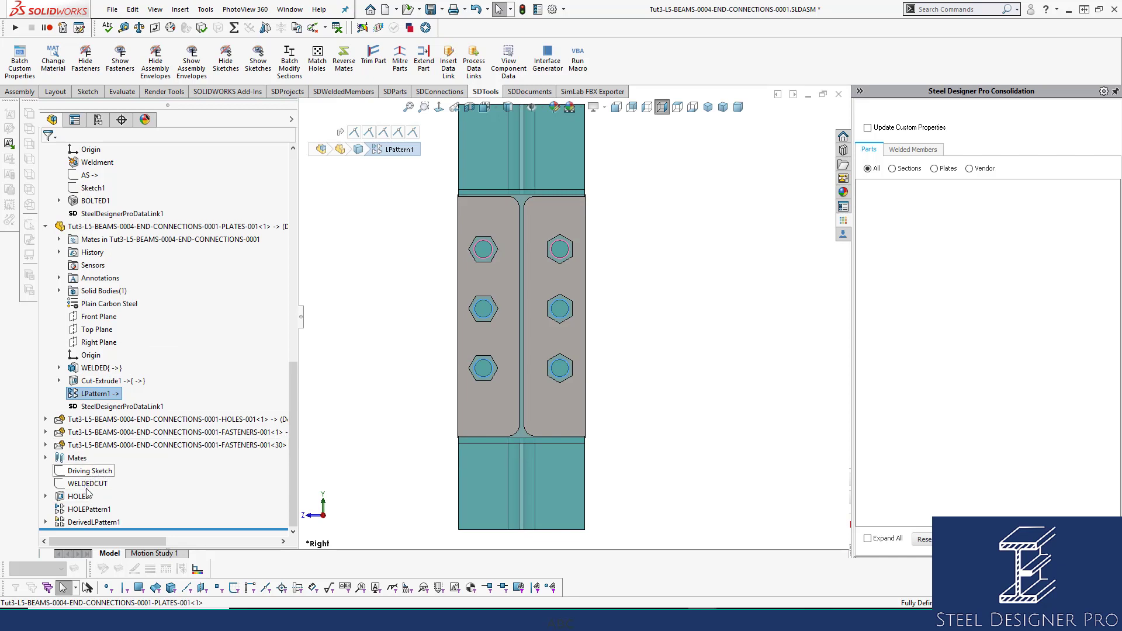
pyautogui.click(380, 415)
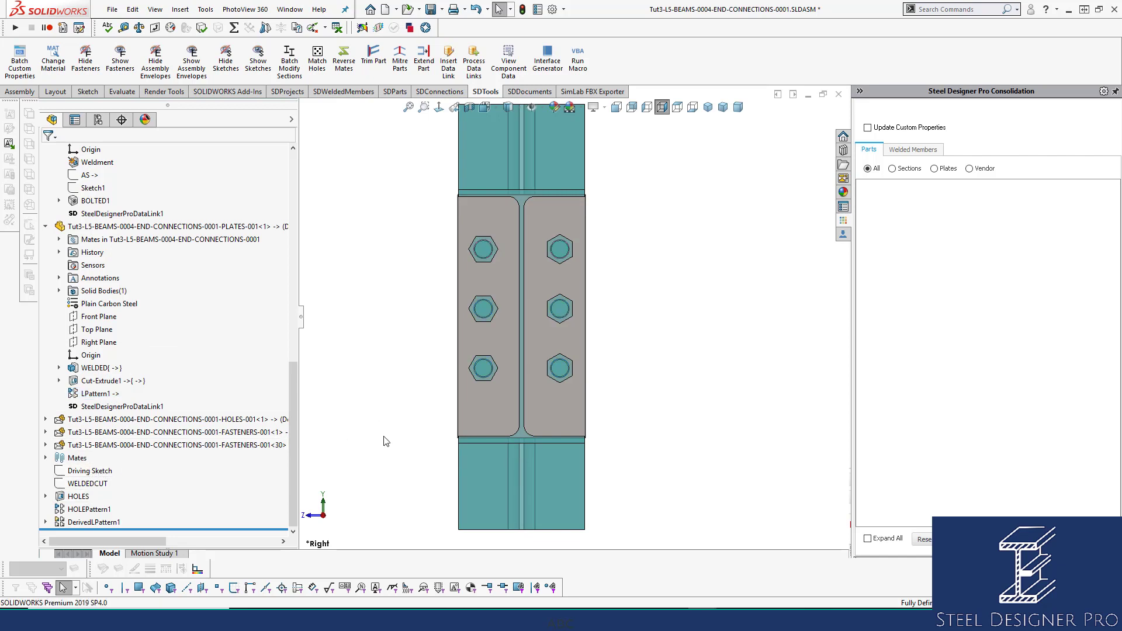
# Compare the end plate's Setout sketch under WELDED with the assembly's Driving Sketch in an angled 3D view
pyautogui.click(89, 471)
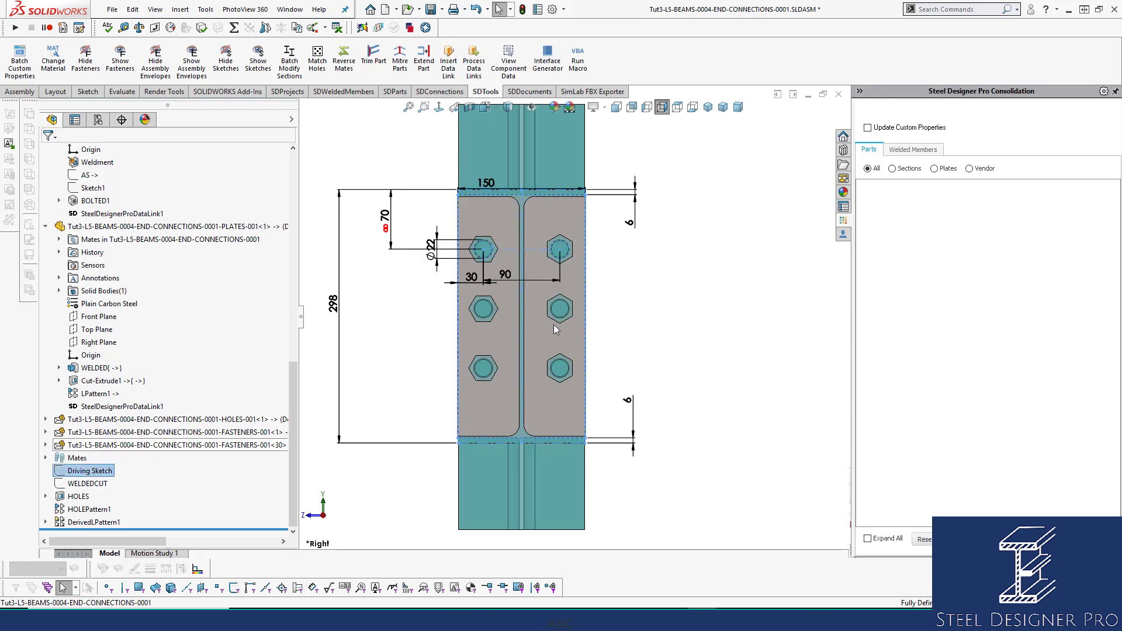
pyautogui.moveTo(554, 326); pyautogui.dragTo(605, 336, button='middle')
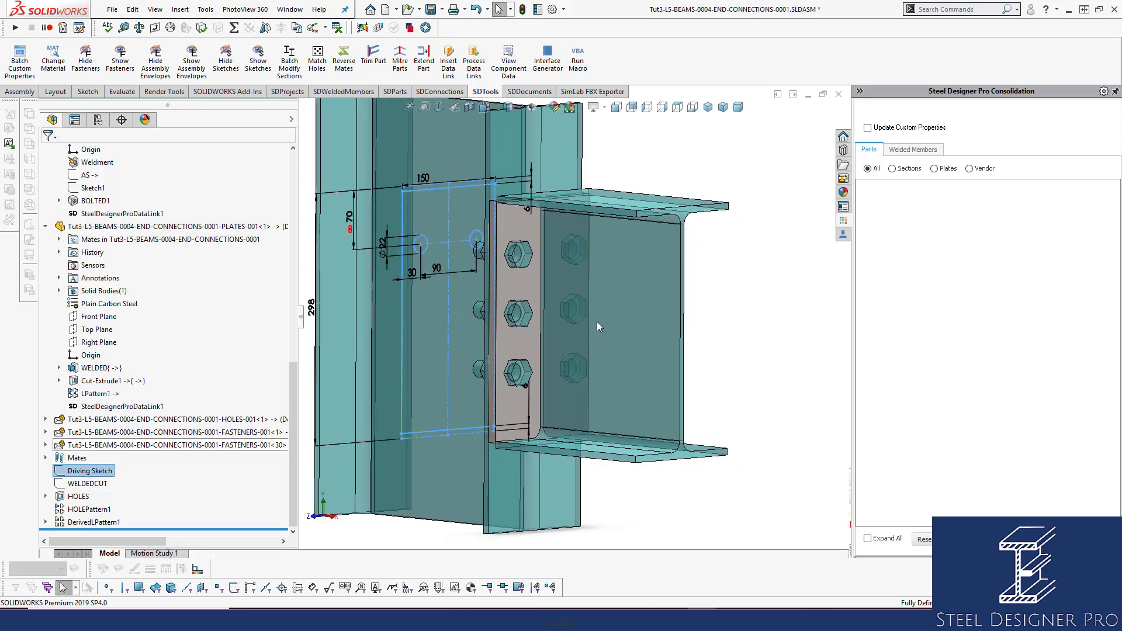
pyautogui.click(517, 226)
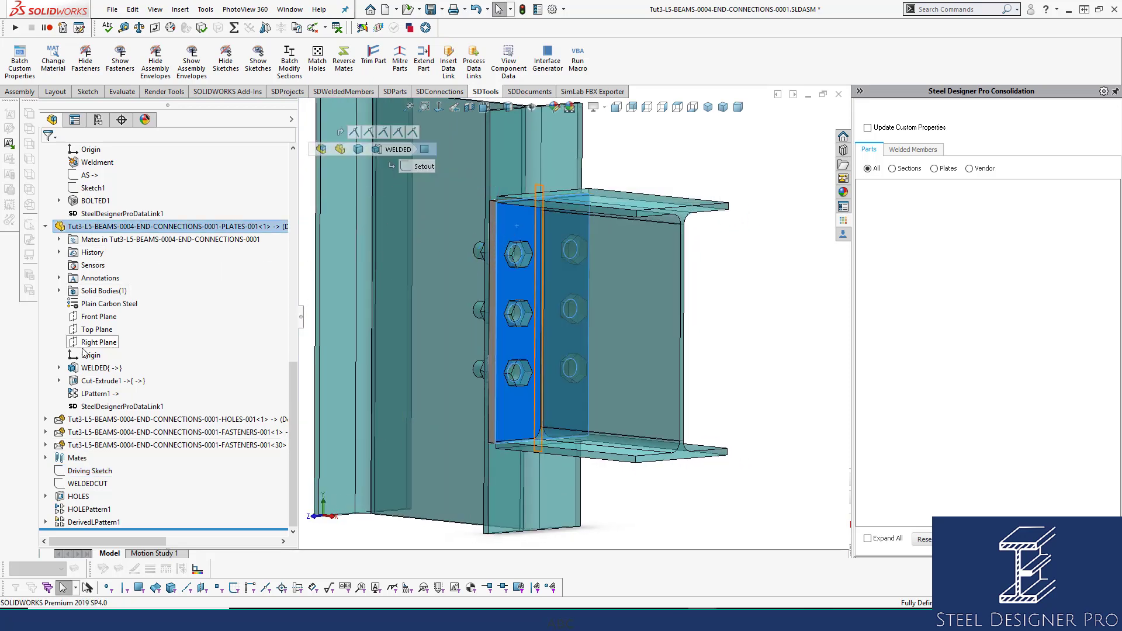
pyautogui.click(59, 367)
pyautogui.click(106, 381)
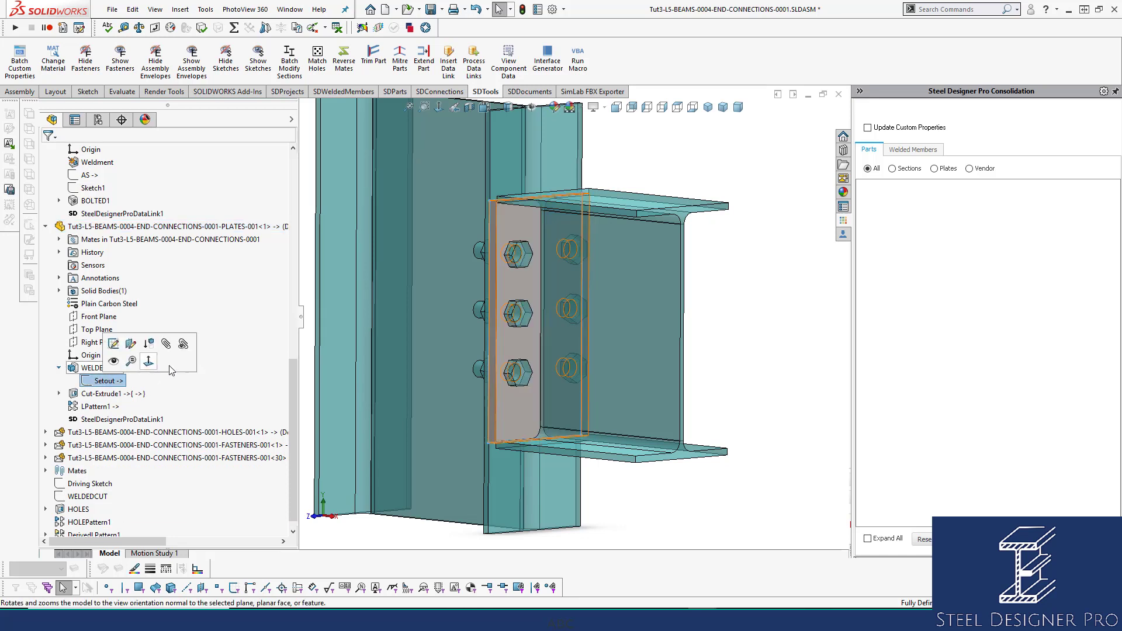
pyautogui.scroll(-1, 130, 471)
pyautogui.keyDown('ctrl'); pyautogui.click(106, 472); pyautogui.keyUp('ctrl')
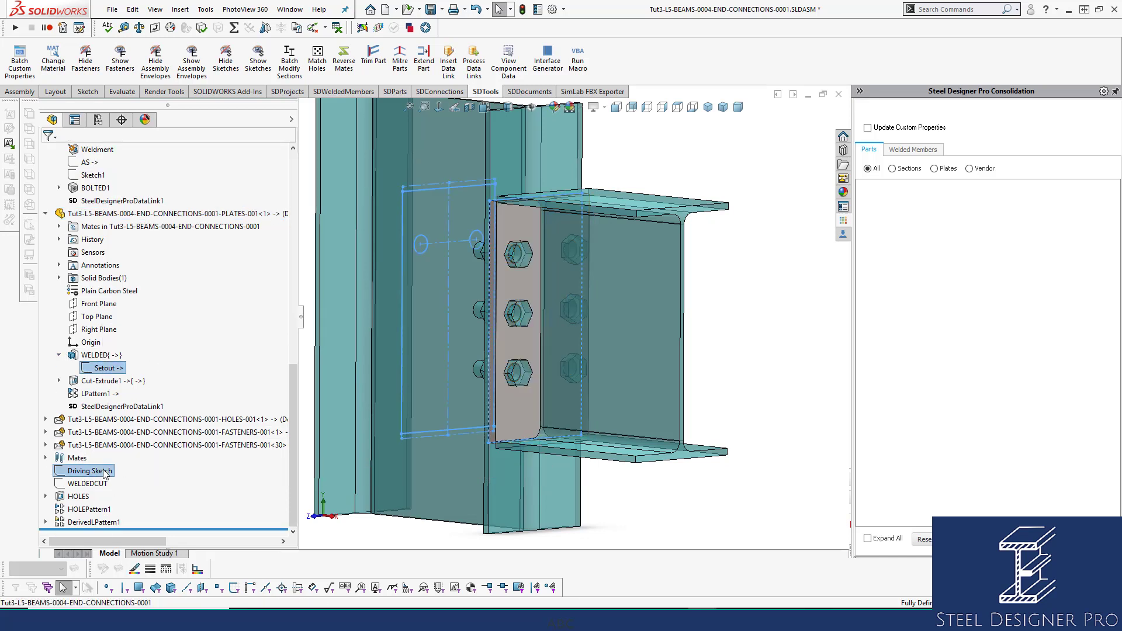
pyautogui.click(100, 369)
pyautogui.click(132, 374)
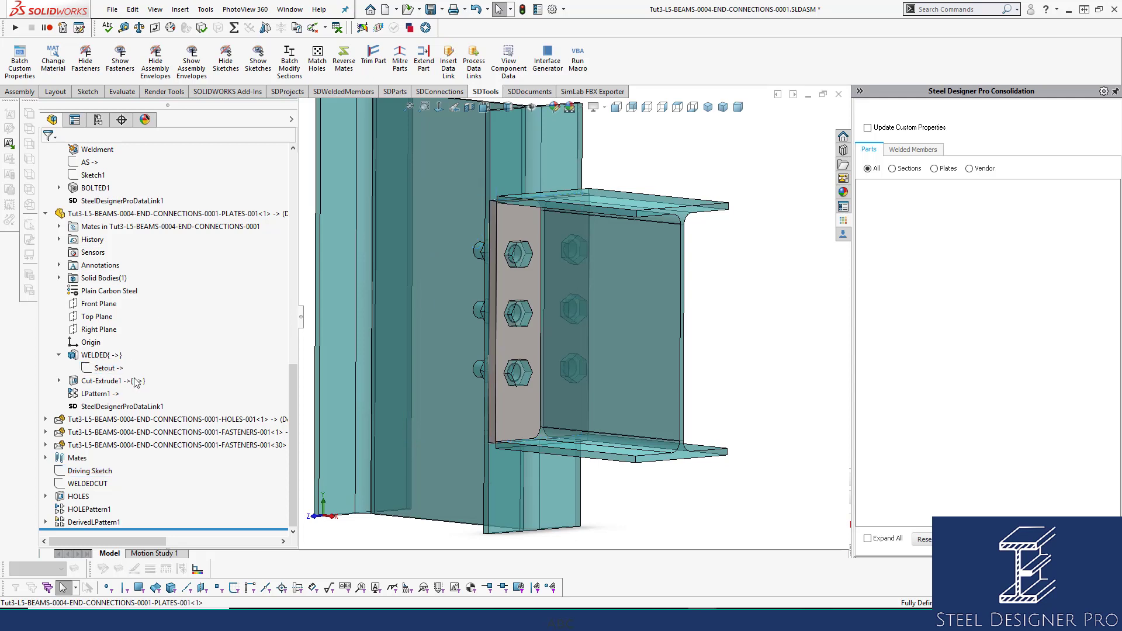
# Inspect the Driving Sketch dimensions against the end plate from an angled view, then deselect the sketch
pyautogui.click(98, 473)
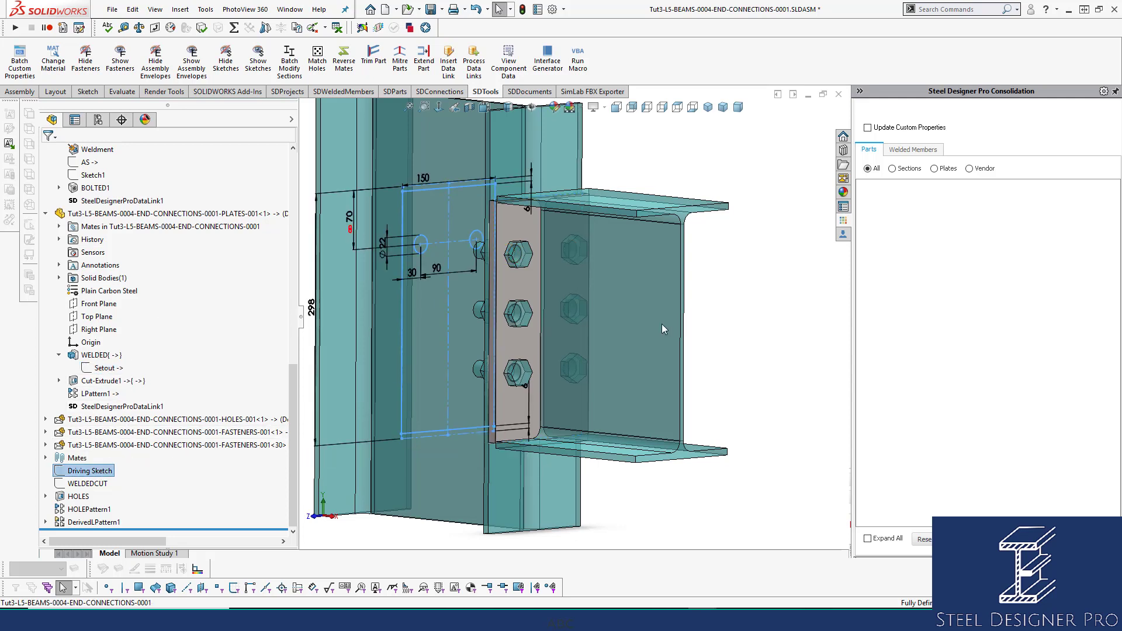
pyautogui.click(163, 348)
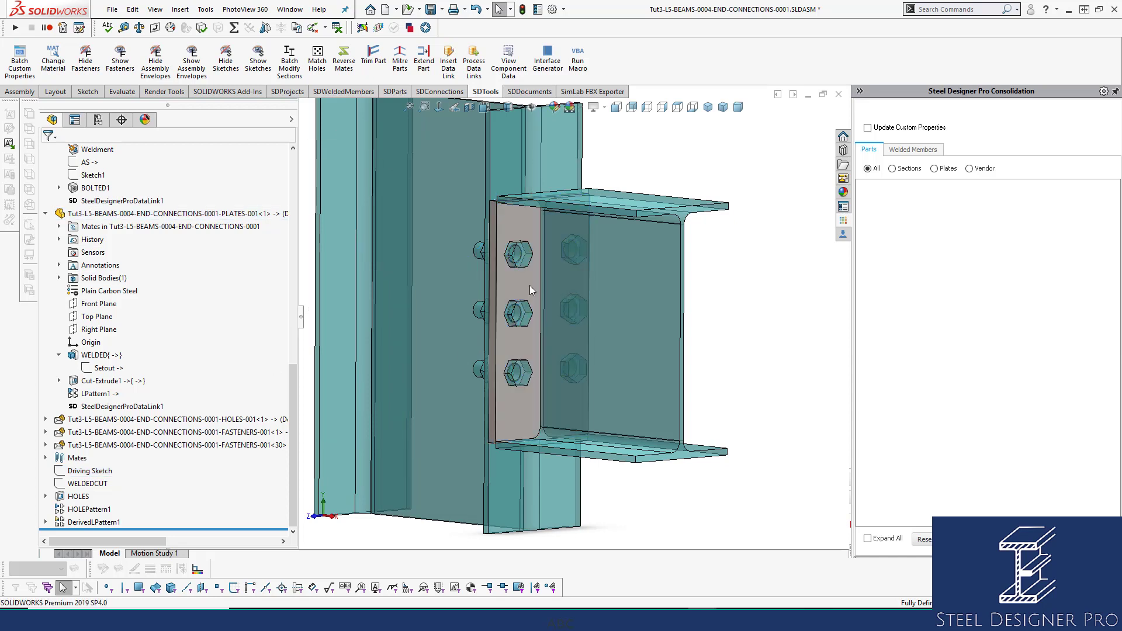
pyautogui.click(103, 472)
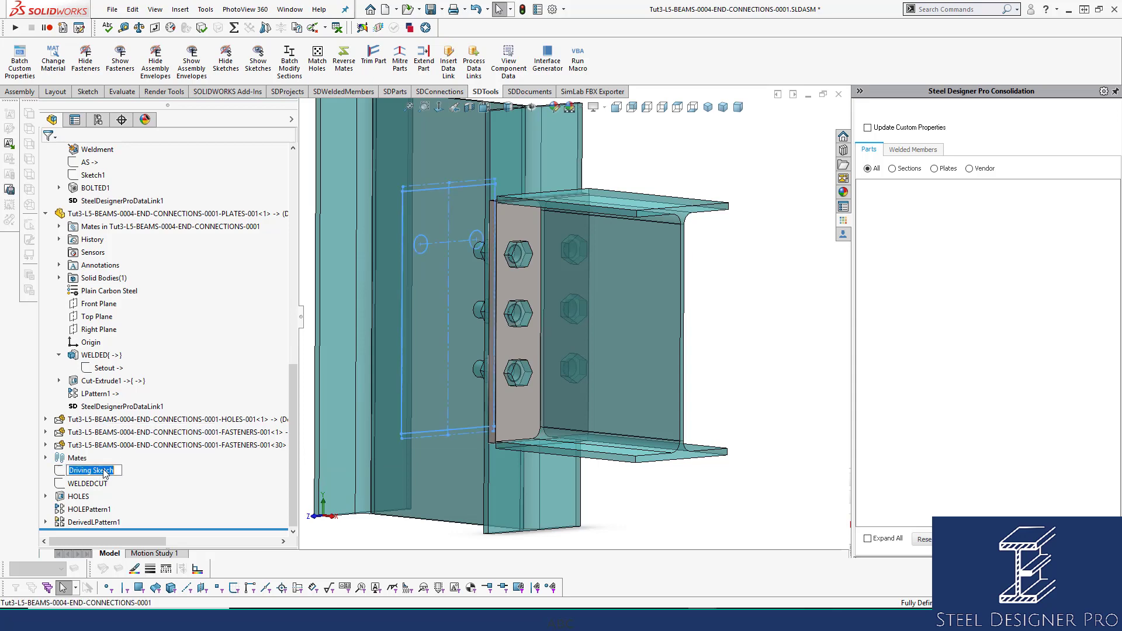
pyautogui.moveTo(545, 334)
pyautogui.mouseDown(button='middle')
pyautogui.moveTo(524, 342)
pyautogui.moveTo(517, 291)
pyautogui.mouseUp(button='middle')
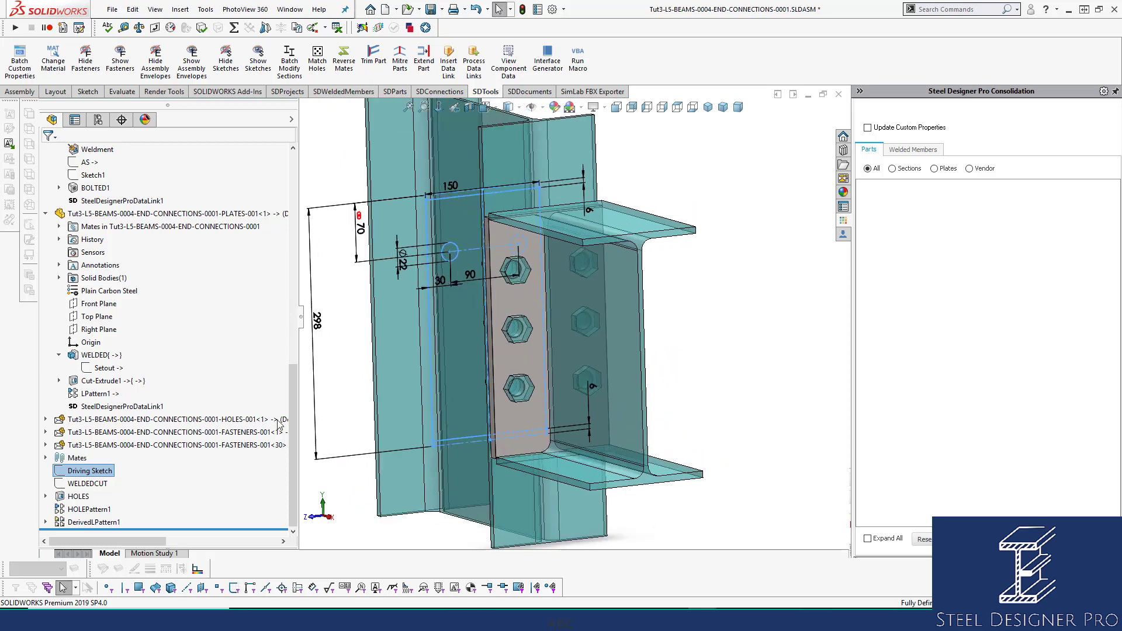
pyautogui.press('Escape')
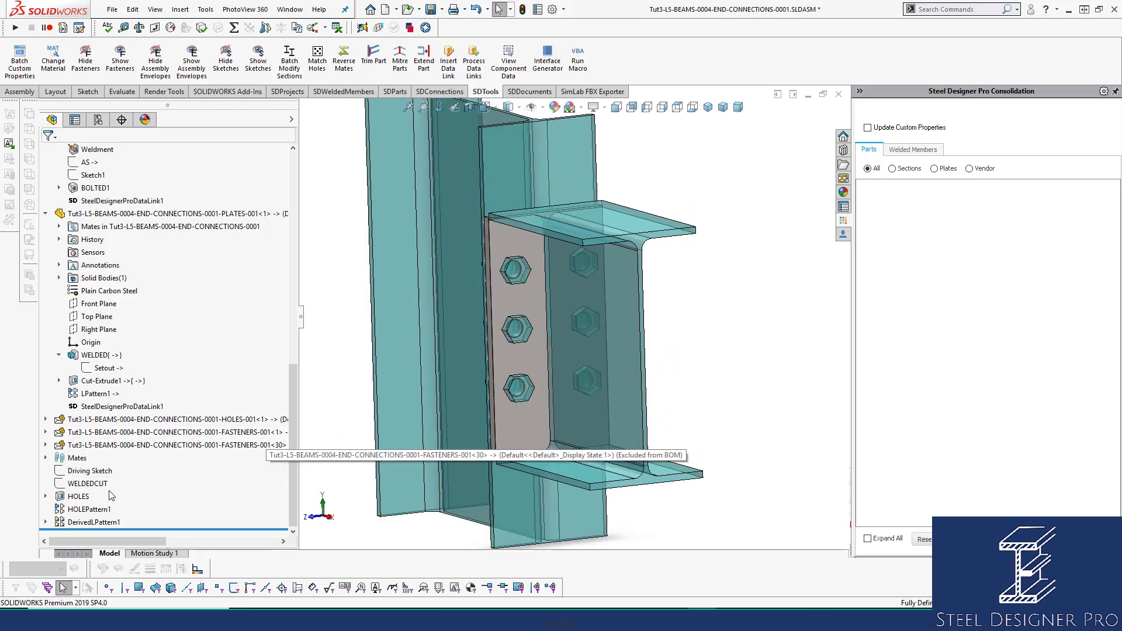
# Inspect the WELDEDCUT sketch around the end plate in the Front view, then deselect it
pyautogui.click(82, 488)
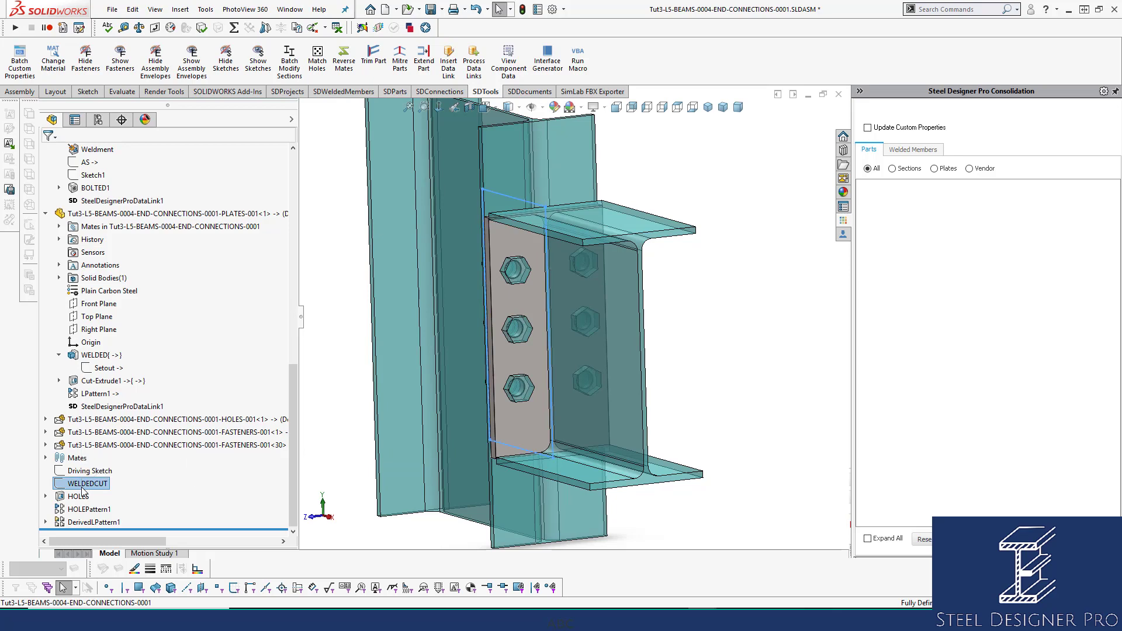
pyautogui.click(719, 217)
pyautogui.click(89, 485)
pyautogui.click(617, 108)
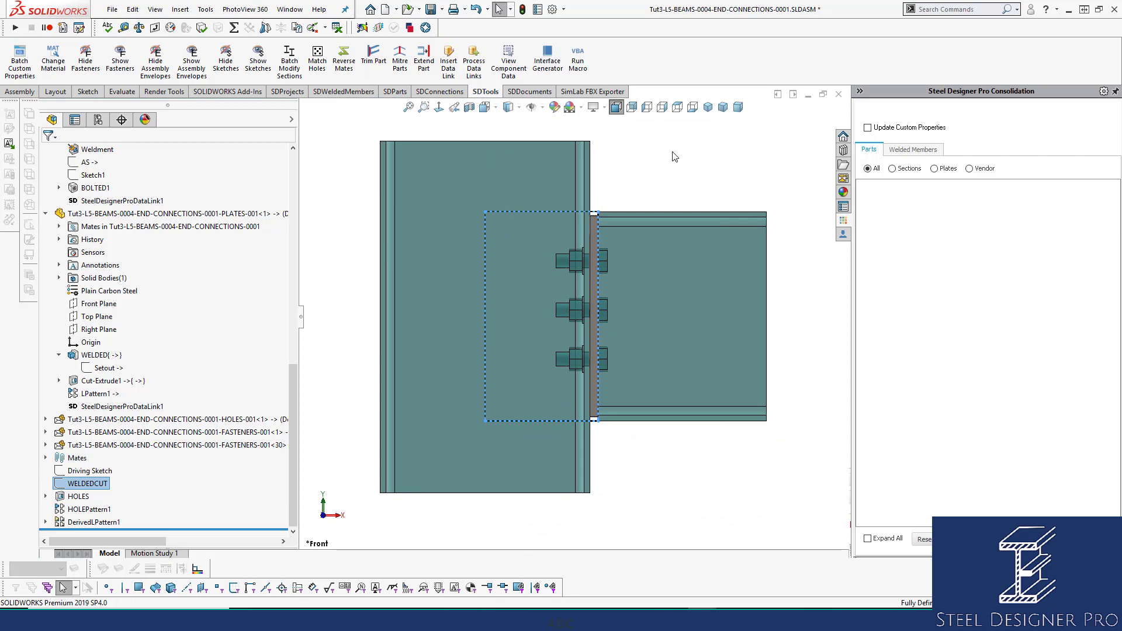
pyautogui.press('Escape')
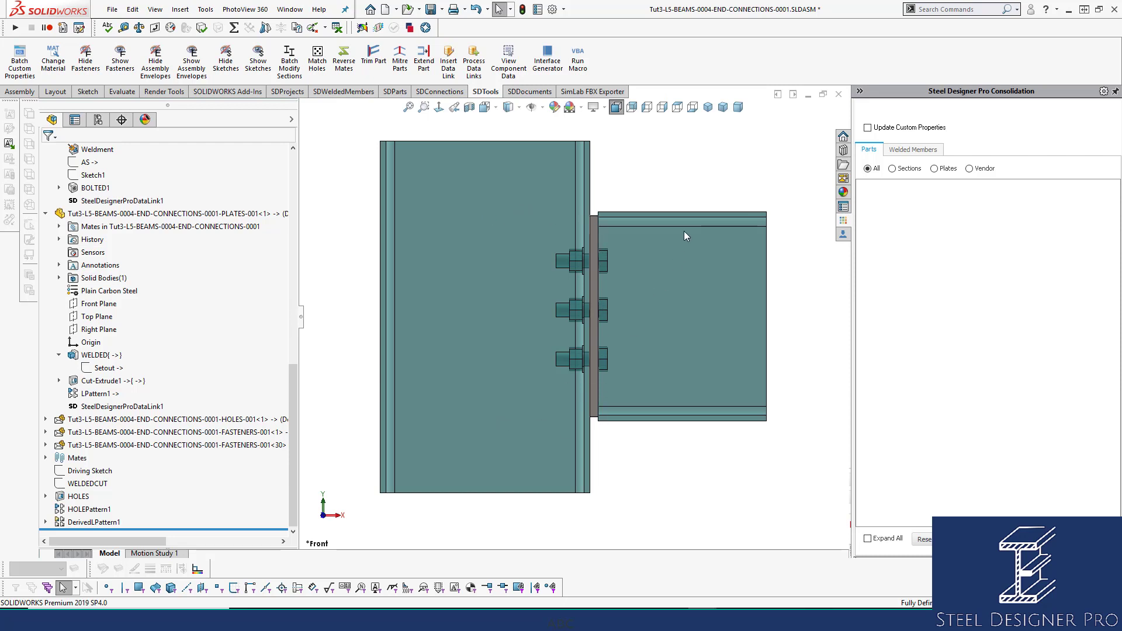
# Check the beam section envelope against the WELDEDCUT sketch that trims it, then clear the selection
pyautogui.click(683, 251)
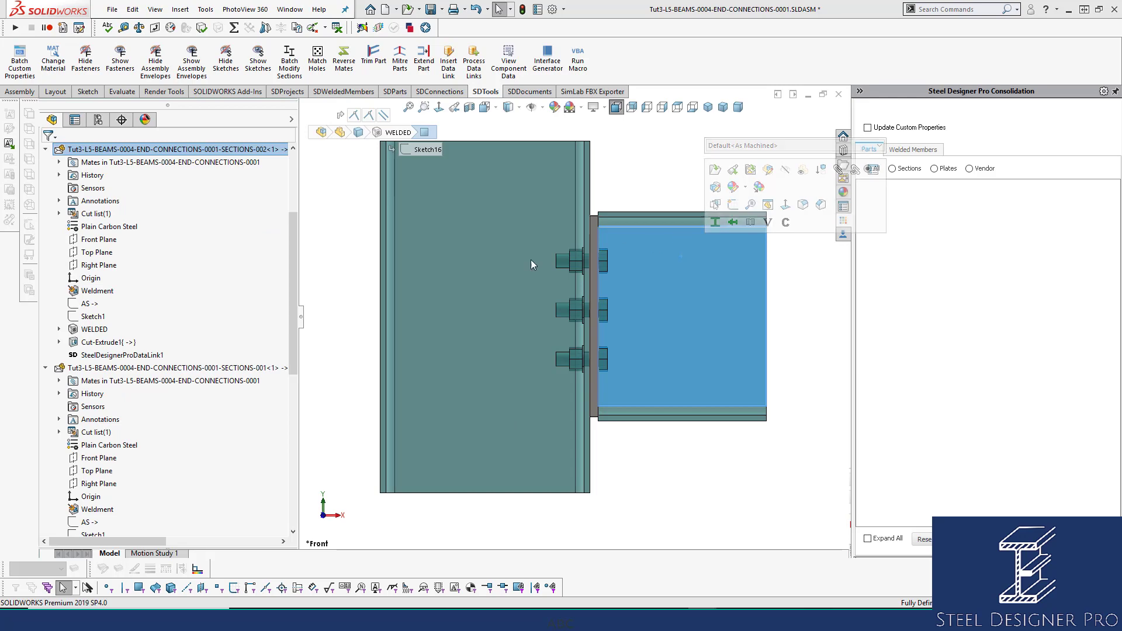
pyautogui.scroll(-10, 229, 349)
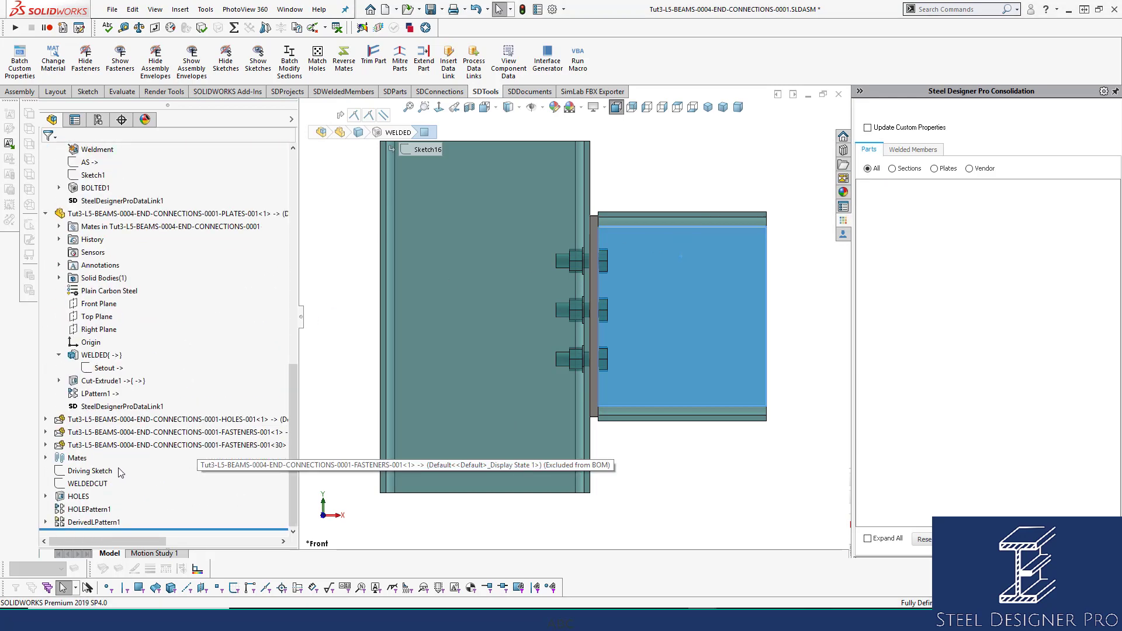
pyautogui.click(93, 484)
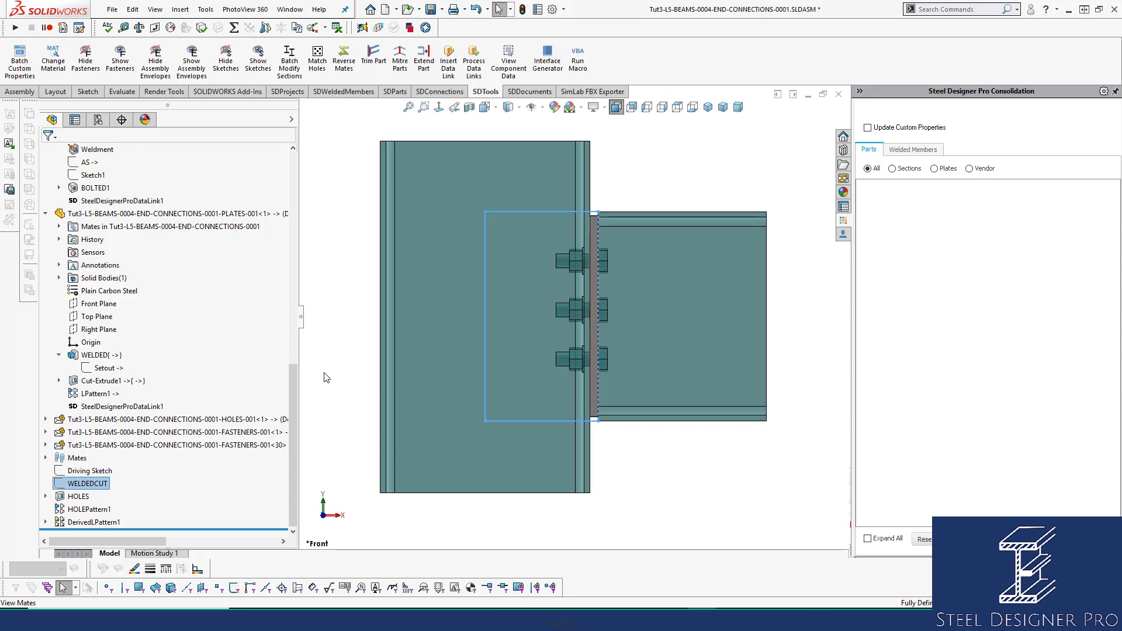
pyautogui.click(326, 377)
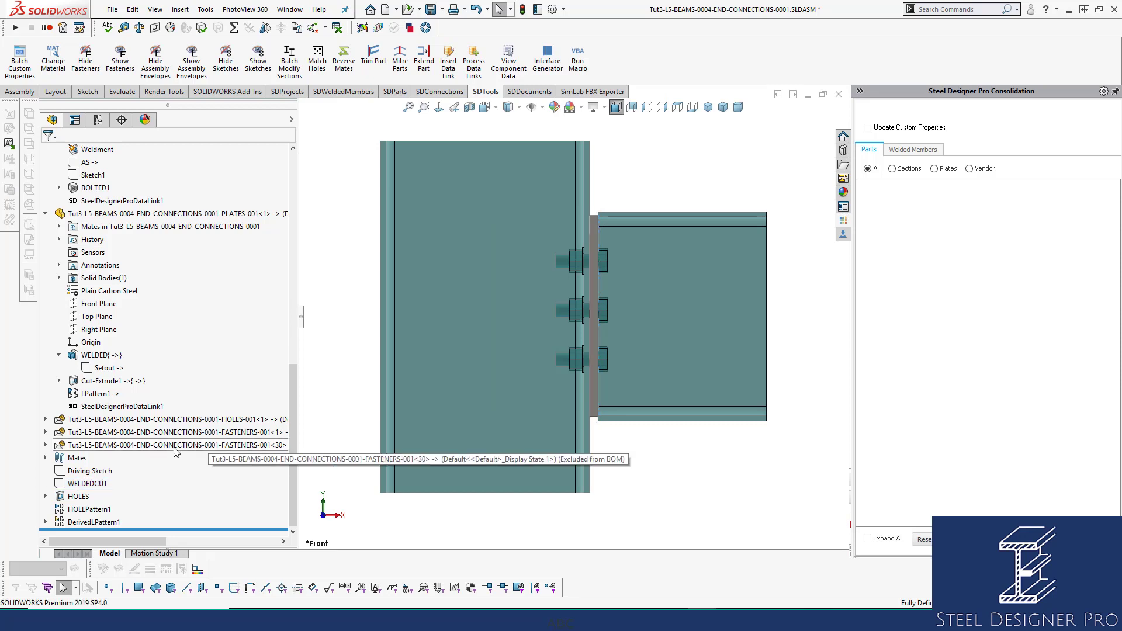
# Expand the assembly's HOLES feature and compare its Sketch2 circles with the Driving Sketch in 3D
pyautogui.click(45, 496)
pyautogui.click(92, 509)
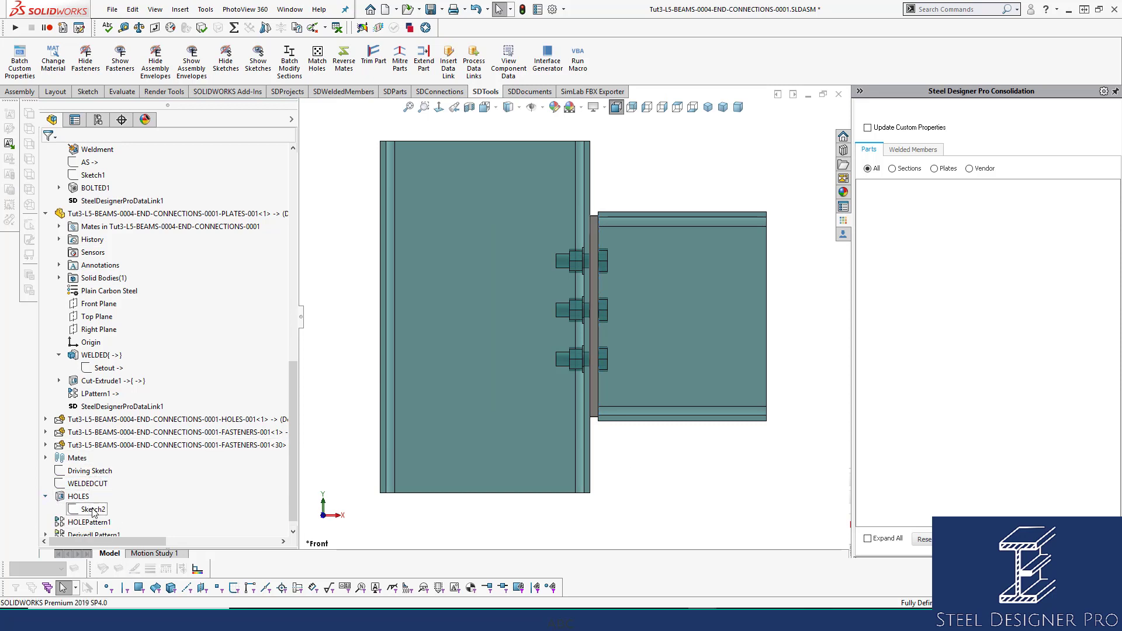
pyautogui.moveTo(640, 327); pyautogui.dragTo(567, 332, button='middle')
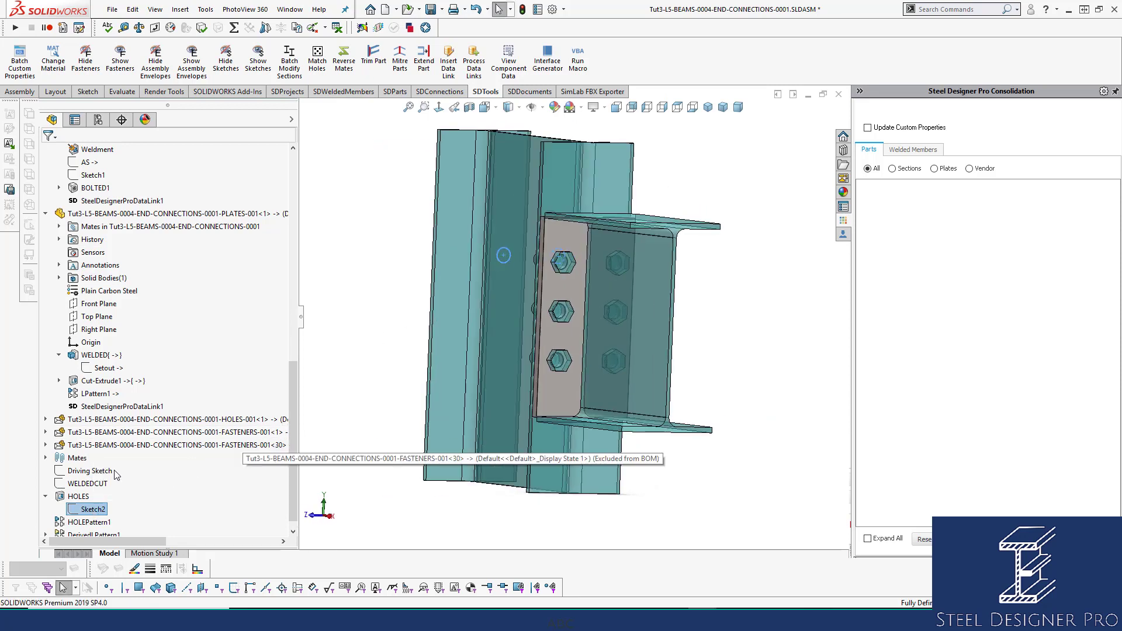
pyautogui.click(93, 471)
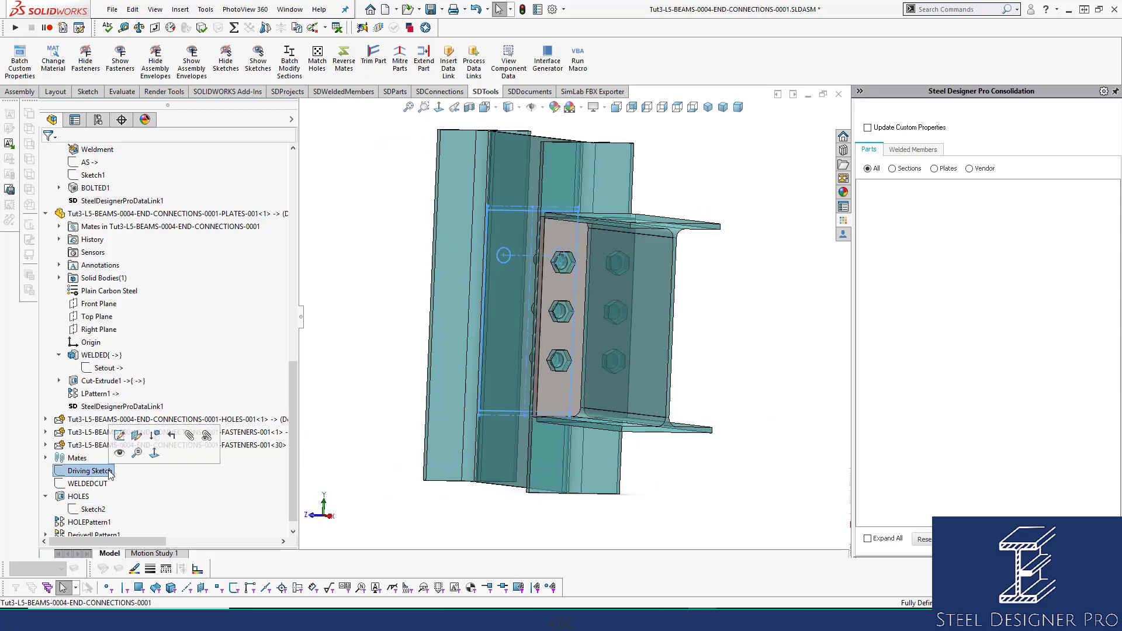
pyautogui.click(102, 509)
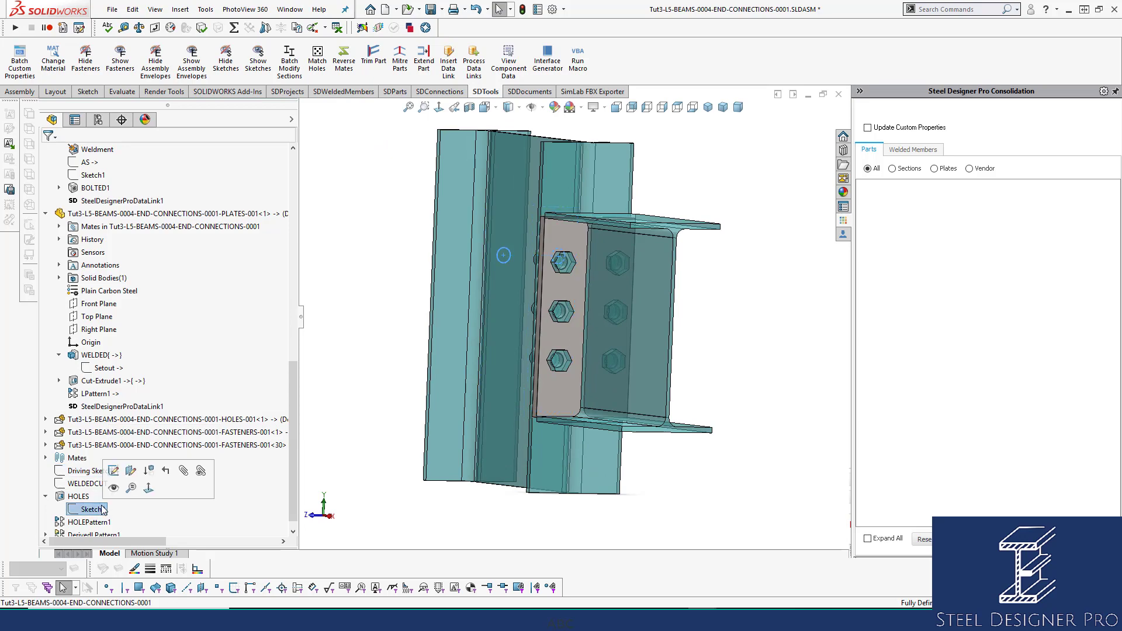
pyautogui.moveTo(442, 359); pyautogui.dragTo(450, 369, button='middle')
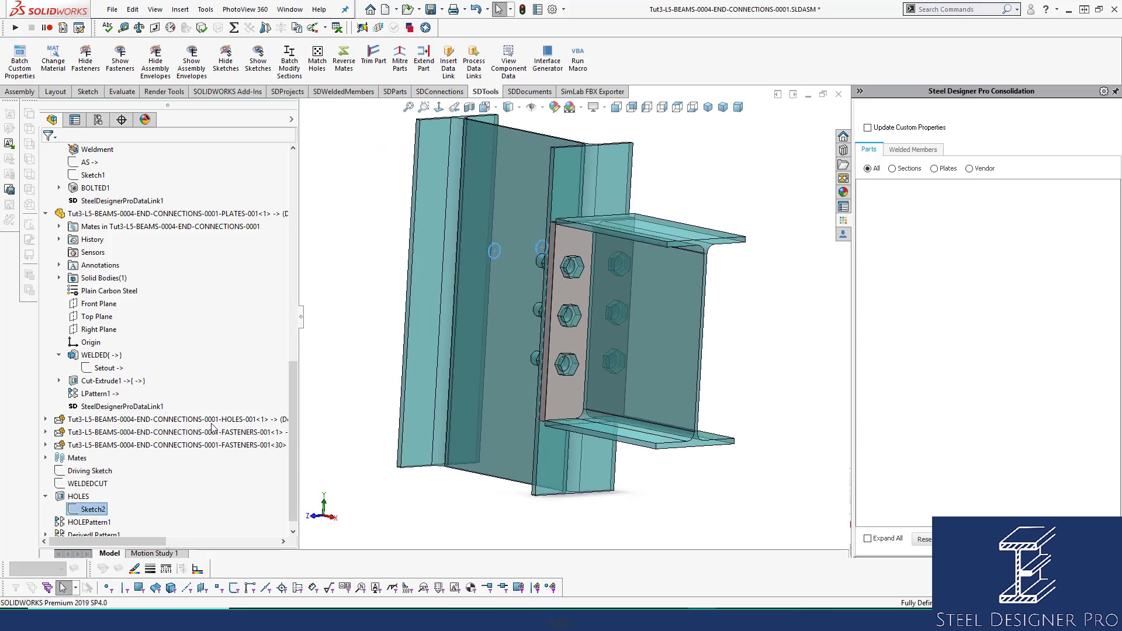
# Examine the HOLES cut and the HOLEPattern1 spacing close up on the end plate, then deselect the pattern
pyautogui.click(84, 497)
pyautogui.scroll(-1, 216, 396)
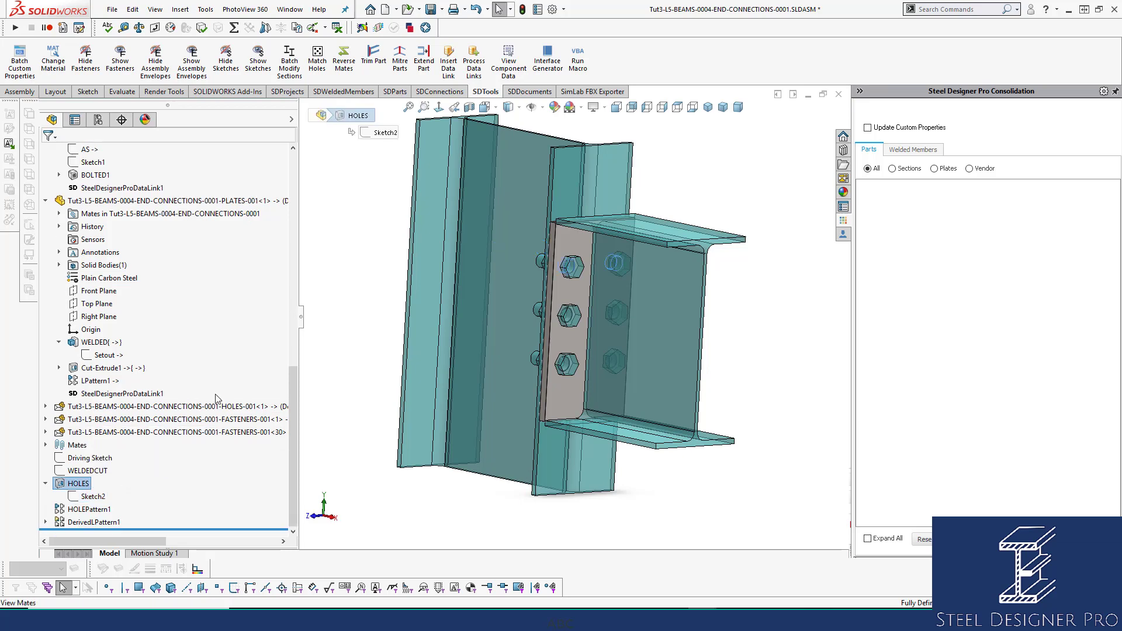
pyautogui.click(91, 510)
pyautogui.scroll(-5, 575, 330)
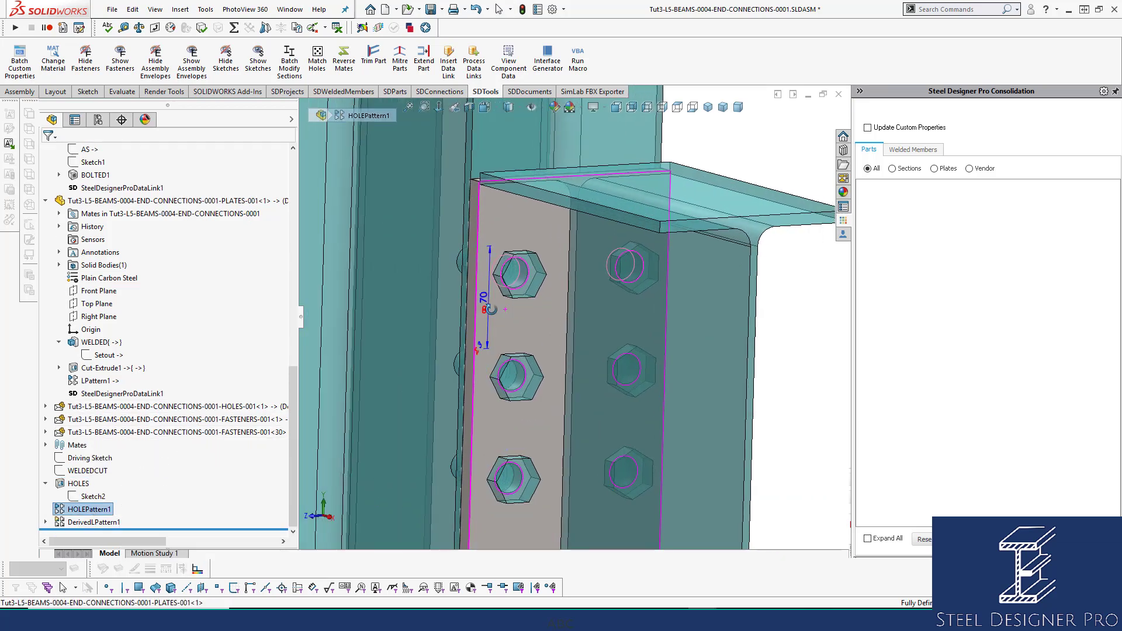
pyautogui.moveTo(491, 310); pyautogui.dragTo(502, 323, button='middle')
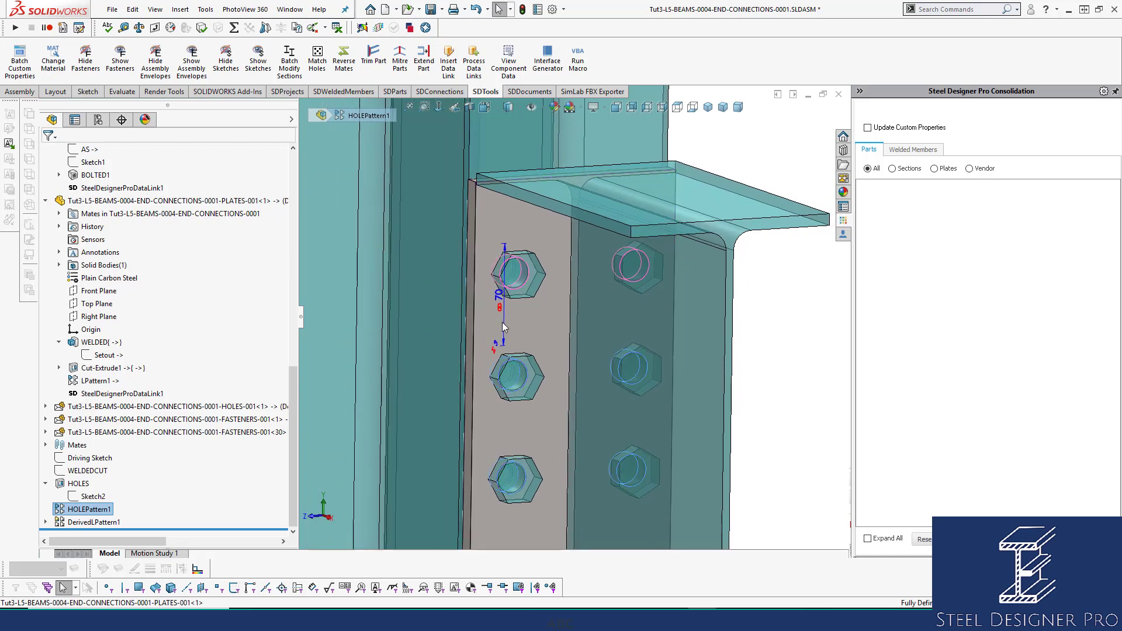
pyautogui.scroll(4, 585, 350)
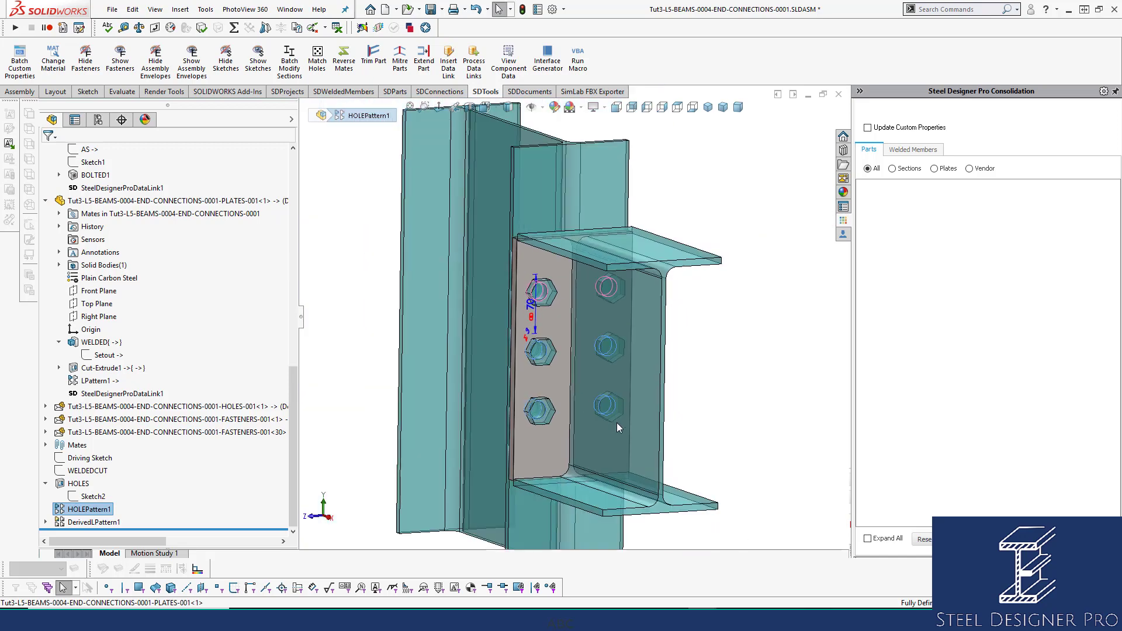
pyautogui.click(376, 427)
# Compare the bolts in DerivedLPattern1 with the holes in HOLEPattern1, then clear the selection
pyautogui.click(79, 522)
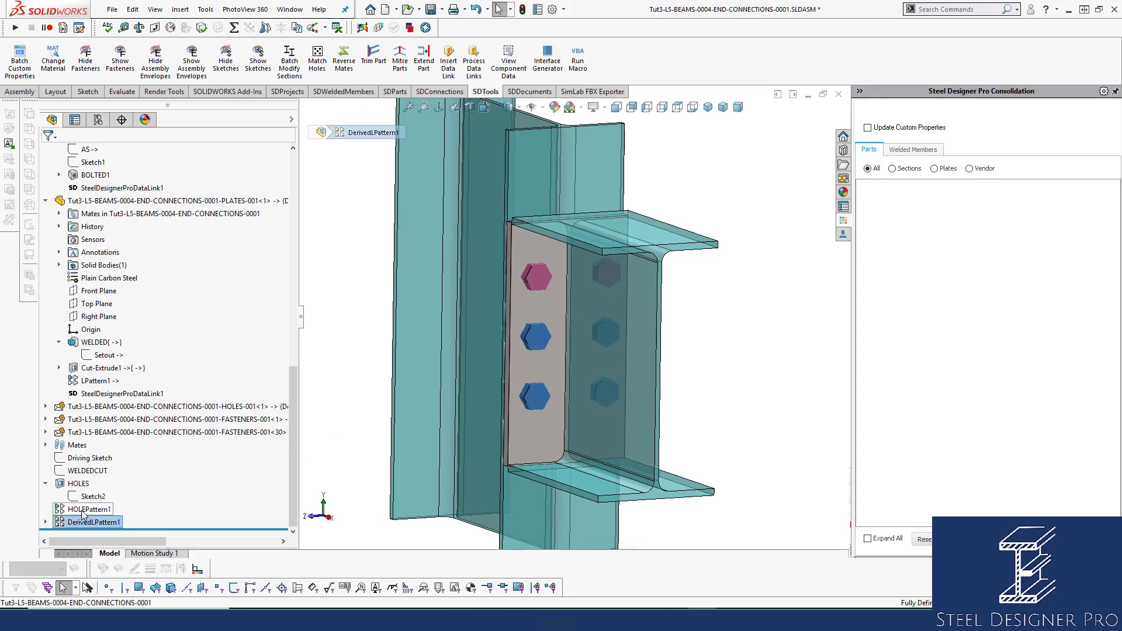
pyautogui.click(87, 509)
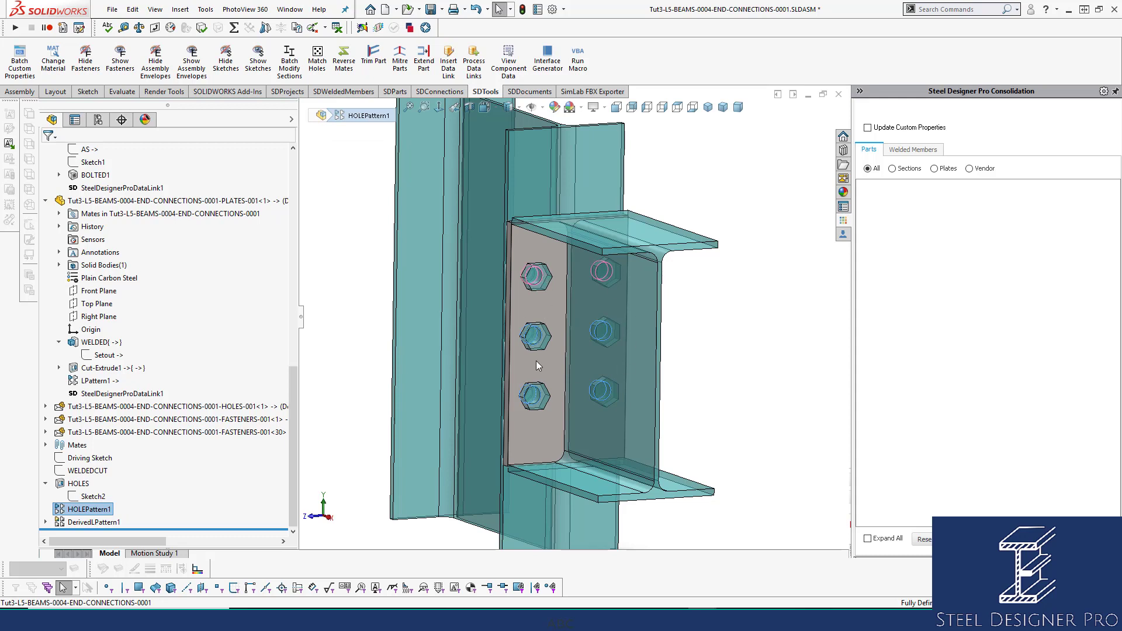
pyautogui.click(370, 301)
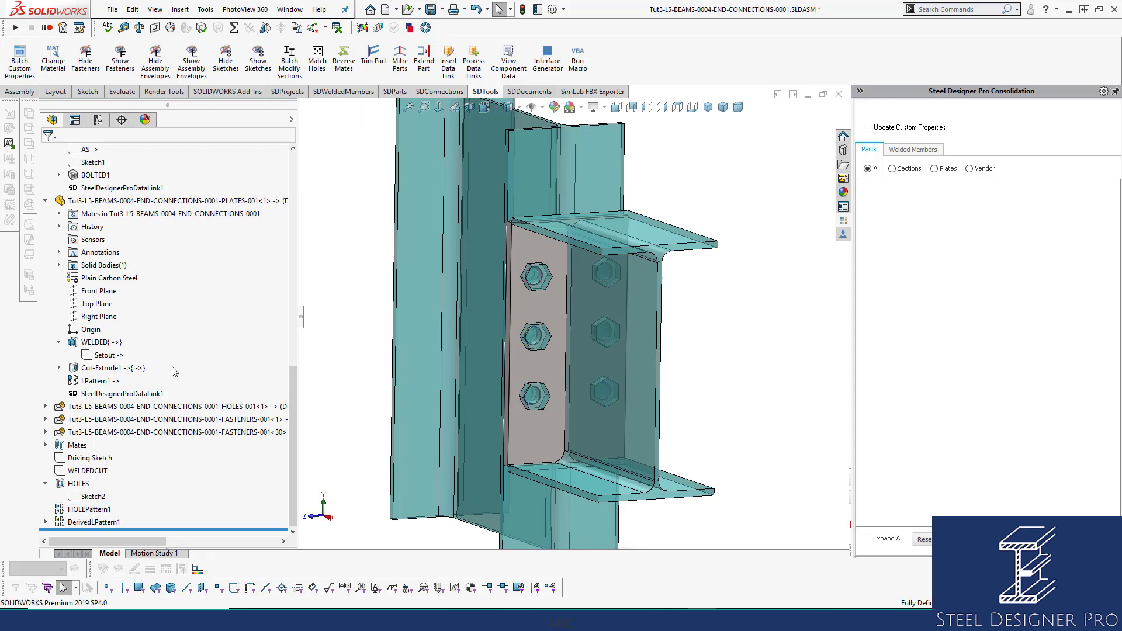
# Highlight both FASTENERS-001 components to identify the seed bolts on the end plate, then deselect them
pyautogui.click(169, 419)
pyautogui.keyDown('ctrl'); pyautogui.click(204, 433); pyautogui.keyUp('ctrl')
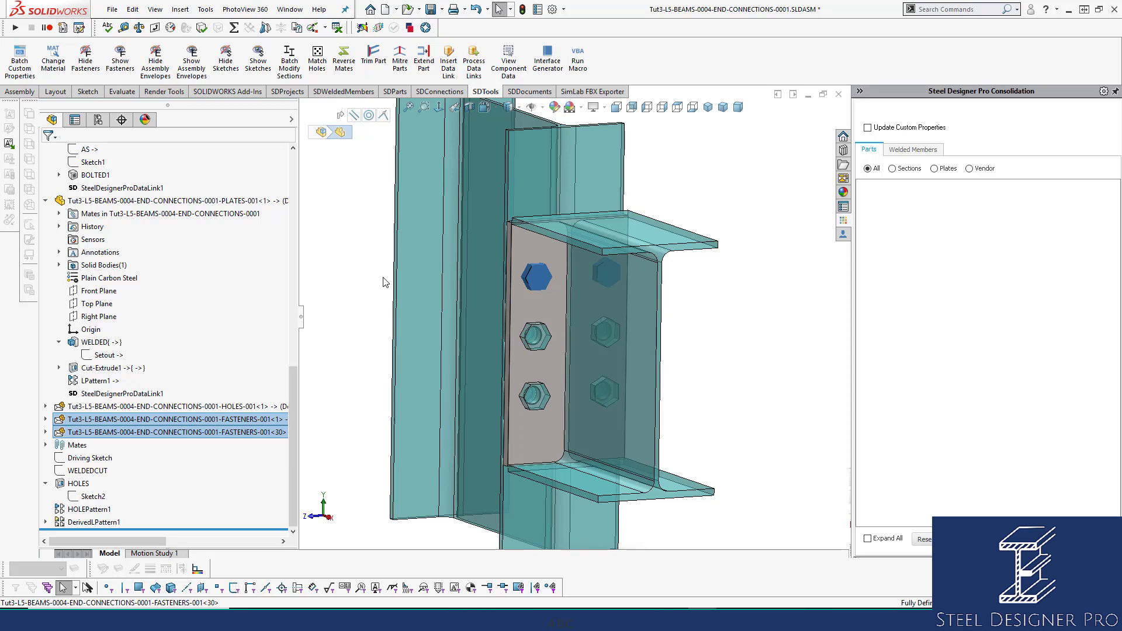
pyautogui.click(385, 283)
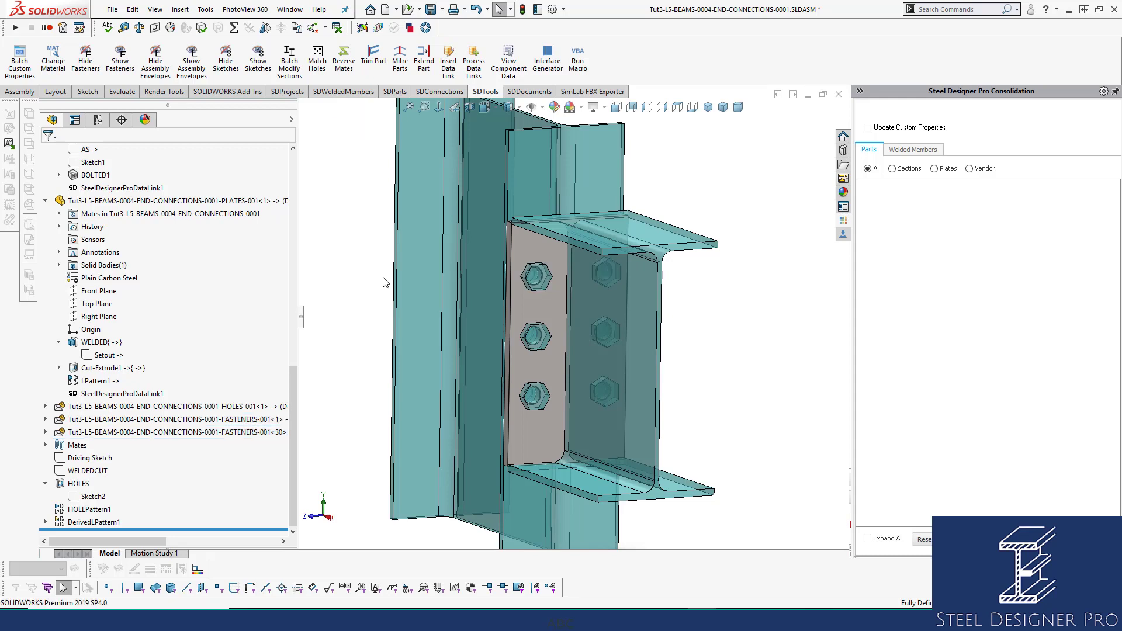
# Collapse the expanded section and plate parts, expand HOLES-001, and highlight its BOLTED1 feature while listing its solid bodies
pyautogui.click(46, 200)
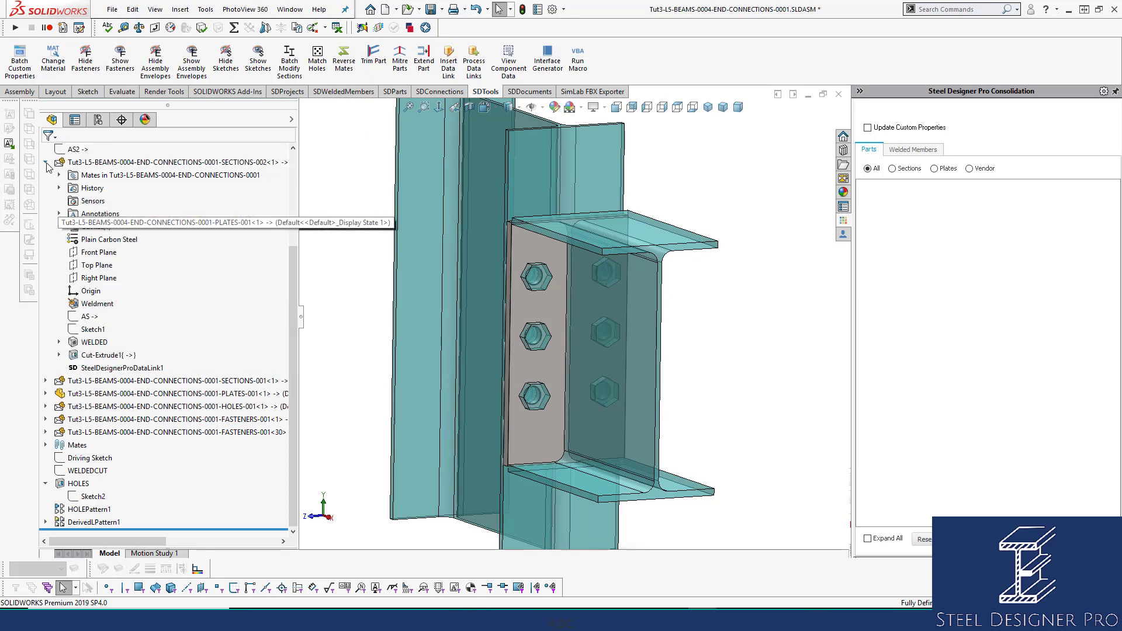
pyautogui.click(46, 188)
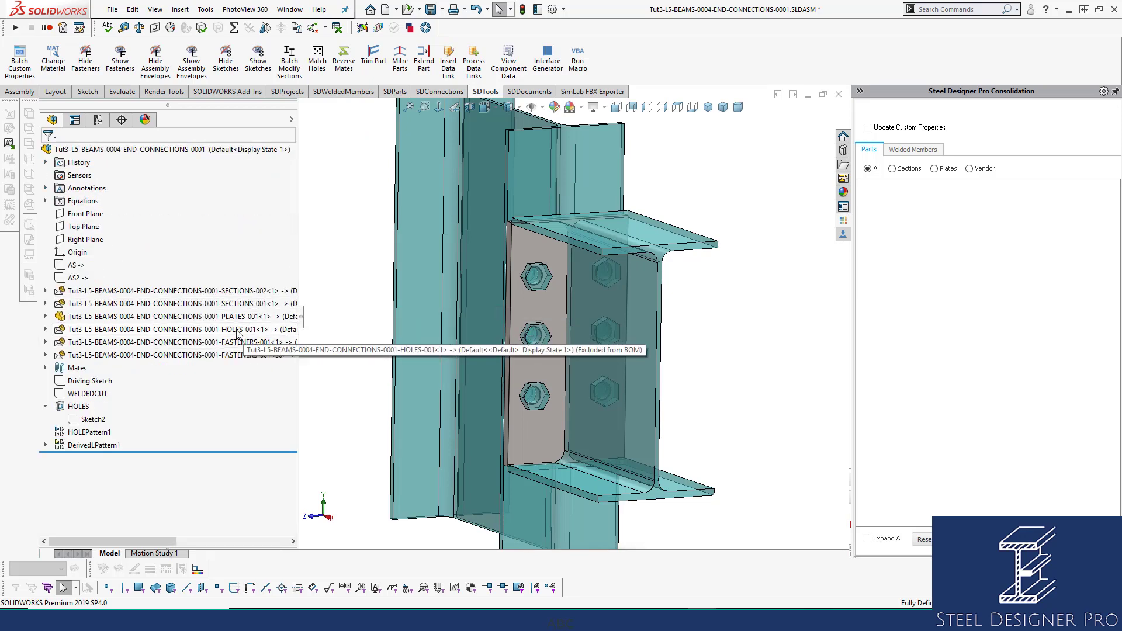
pyautogui.click(142, 331)
pyautogui.click(47, 330)
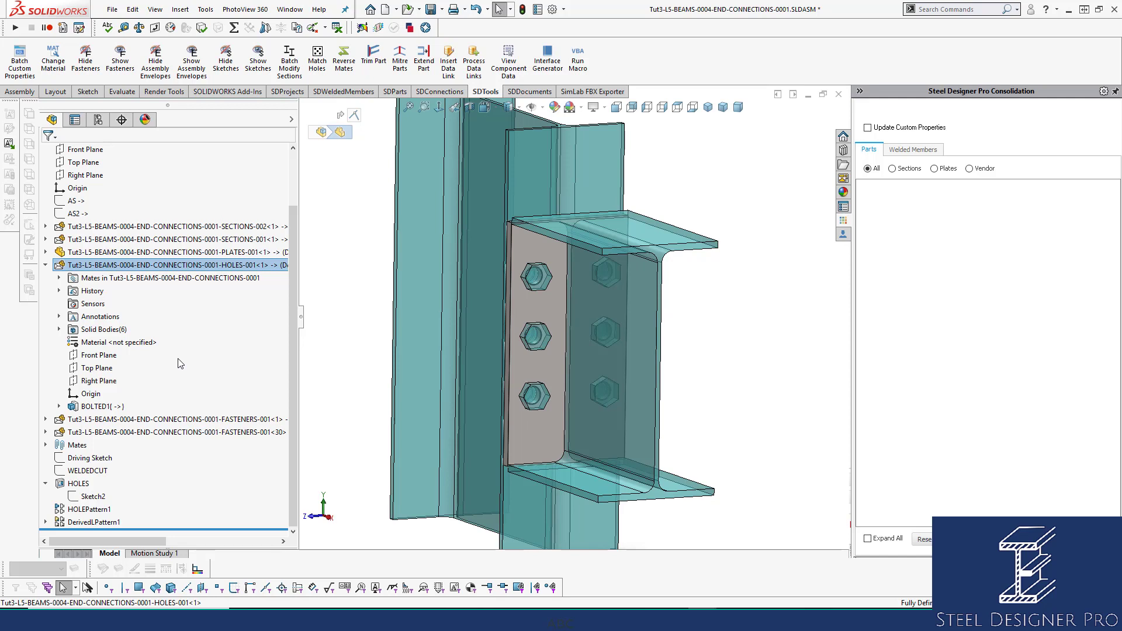
pyautogui.click(100, 407)
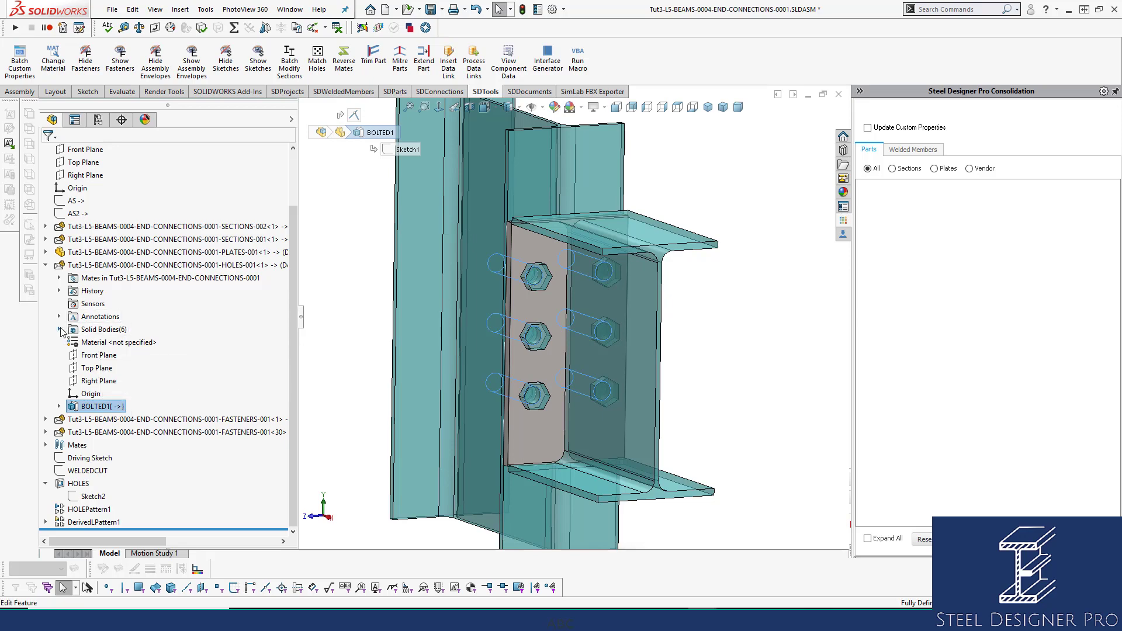
pyautogui.doubleClick(113, 331)
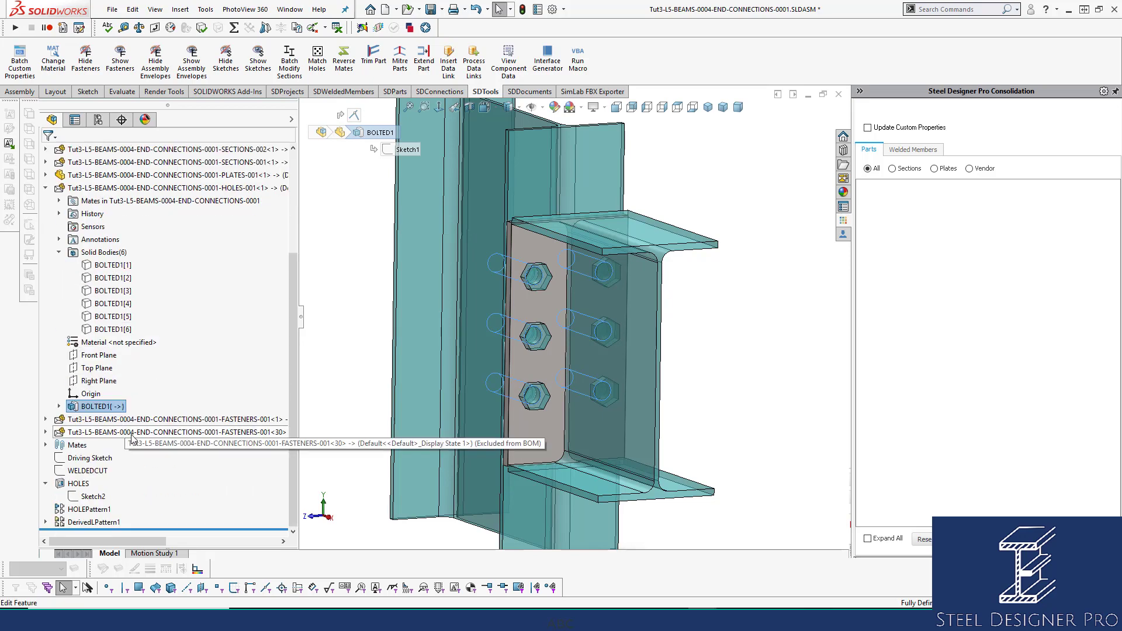
# Show the hidden BOLTED1 solid bodies of the HOLES-001 part
pyautogui.scroll(-2, 193, 400)
pyautogui.click(105, 406)
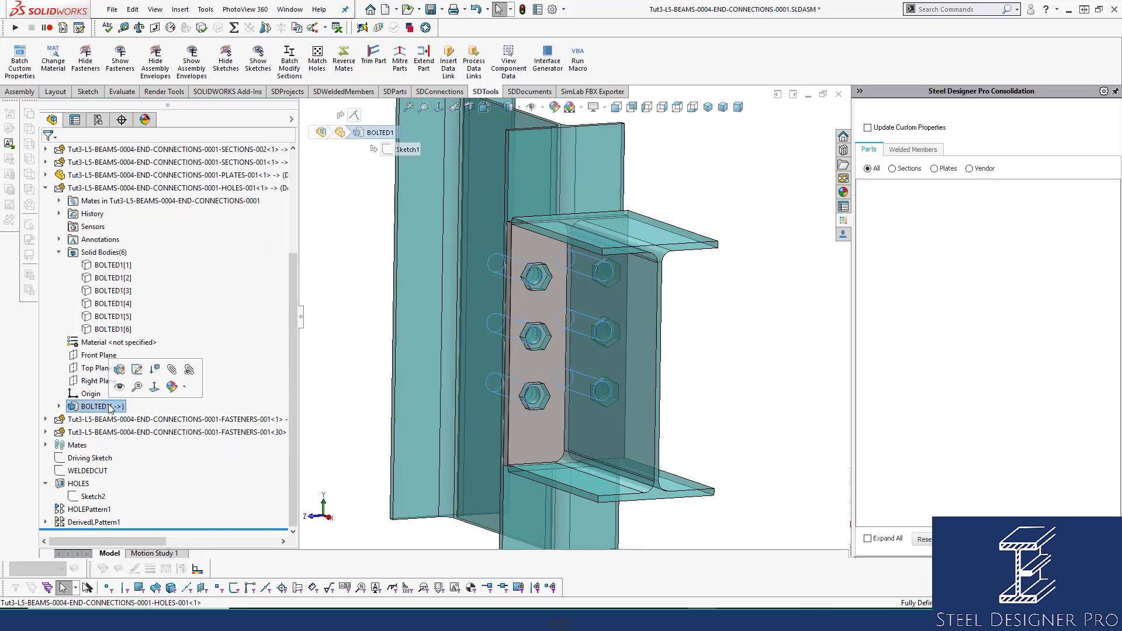
pyautogui.click(119, 387)
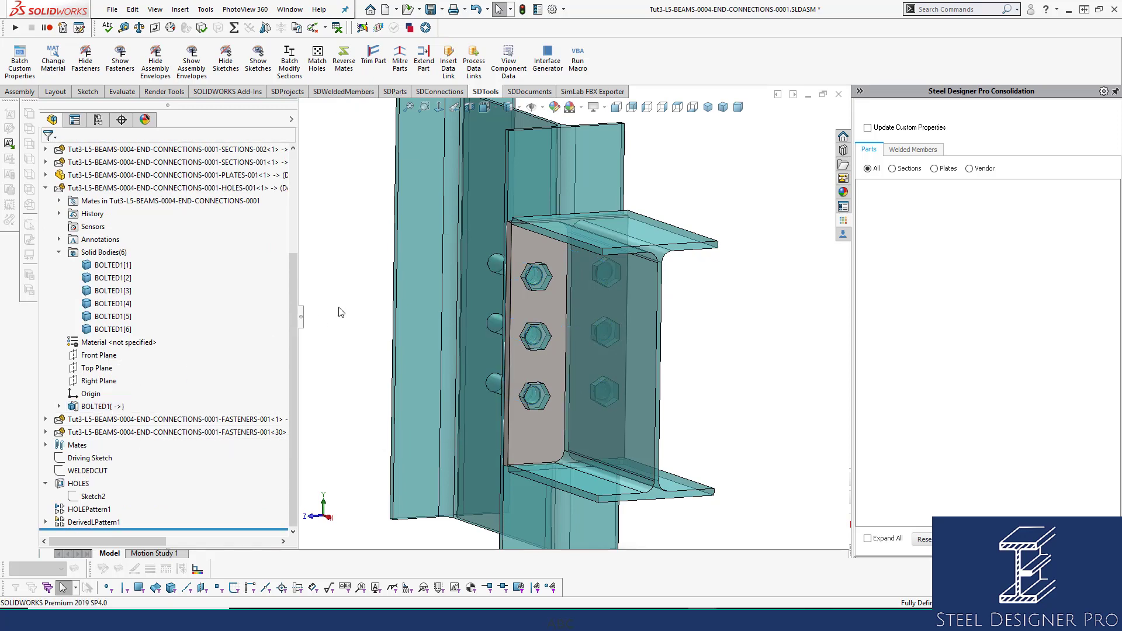
# Examine from several angles how the upper BOLTED1 cylinder passes through the end plate and column flange
pyautogui.moveTo(616, 343); pyautogui.dragTo(509, 281, button='middle')
pyautogui.scroll(-3, 487, 260)
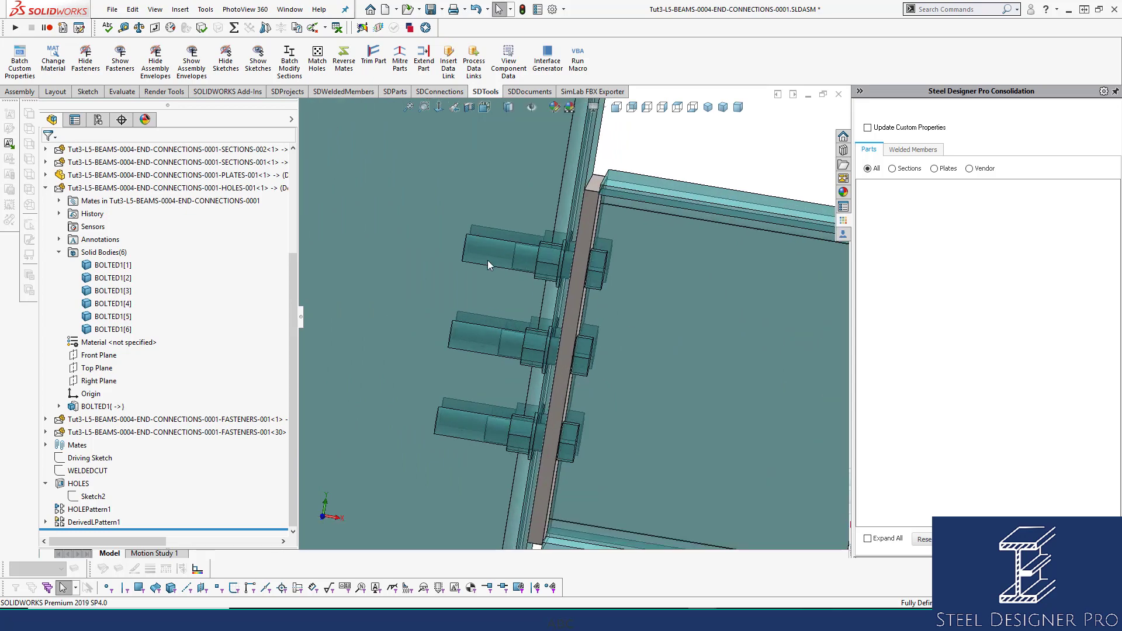
pyautogui.click(481, 254)
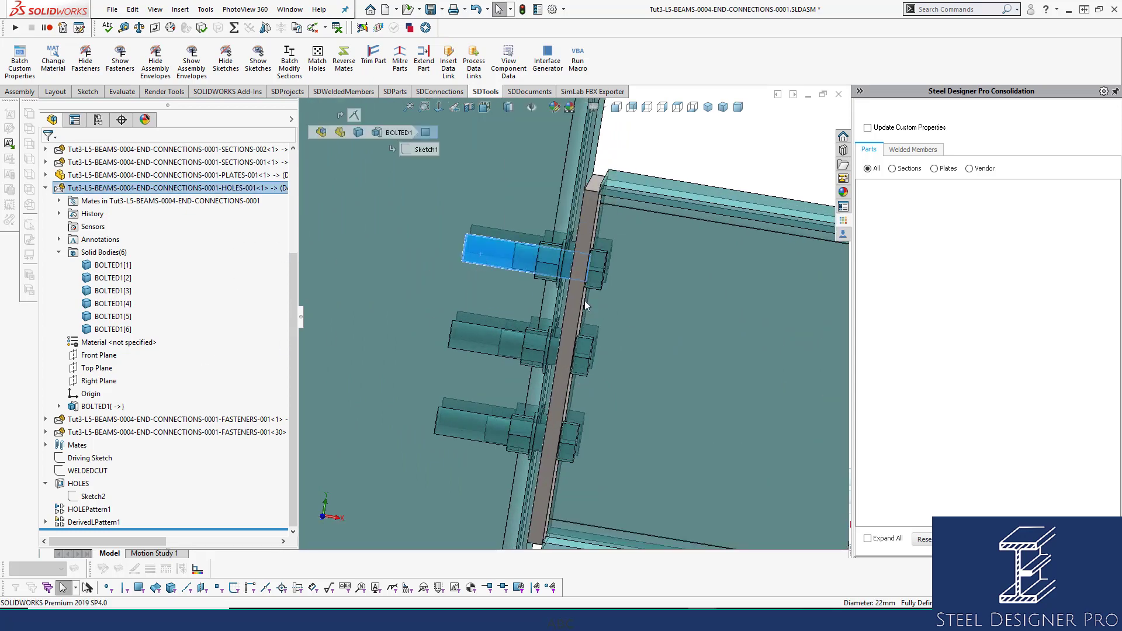
pyautogui.moveTo(585, 301); pyautogui.dragTo(587, 224, button='middle')
pyautogui.click(557, 232)
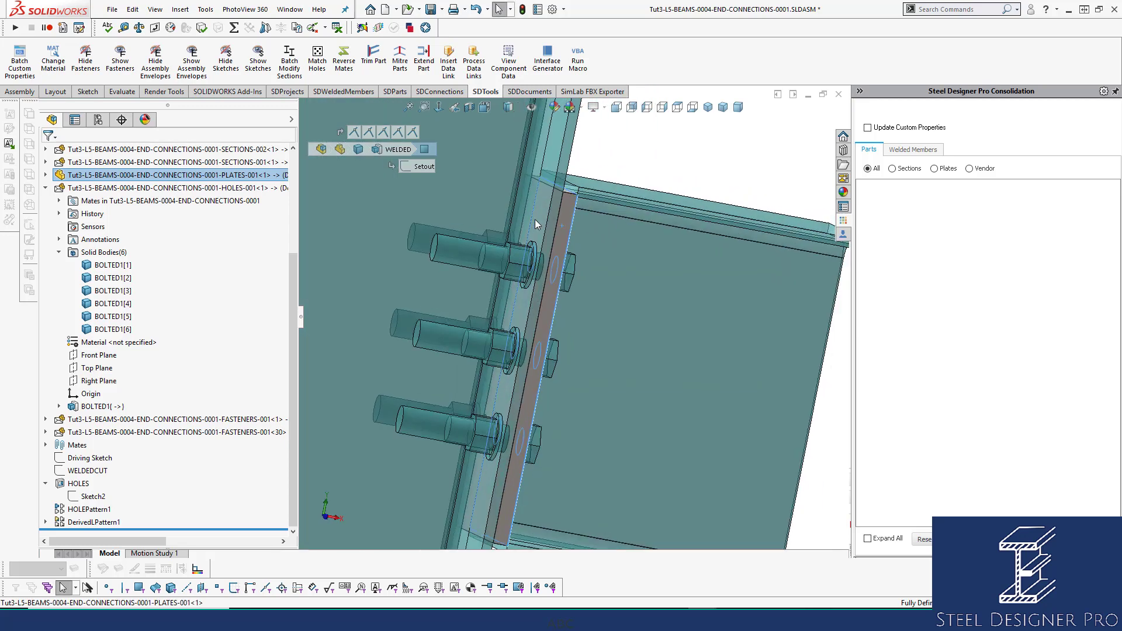
pyautogui.click(450, 245)
pyautogui.moveTo(503, 308); pyautogui.dragTo(431, 319, button='middle')
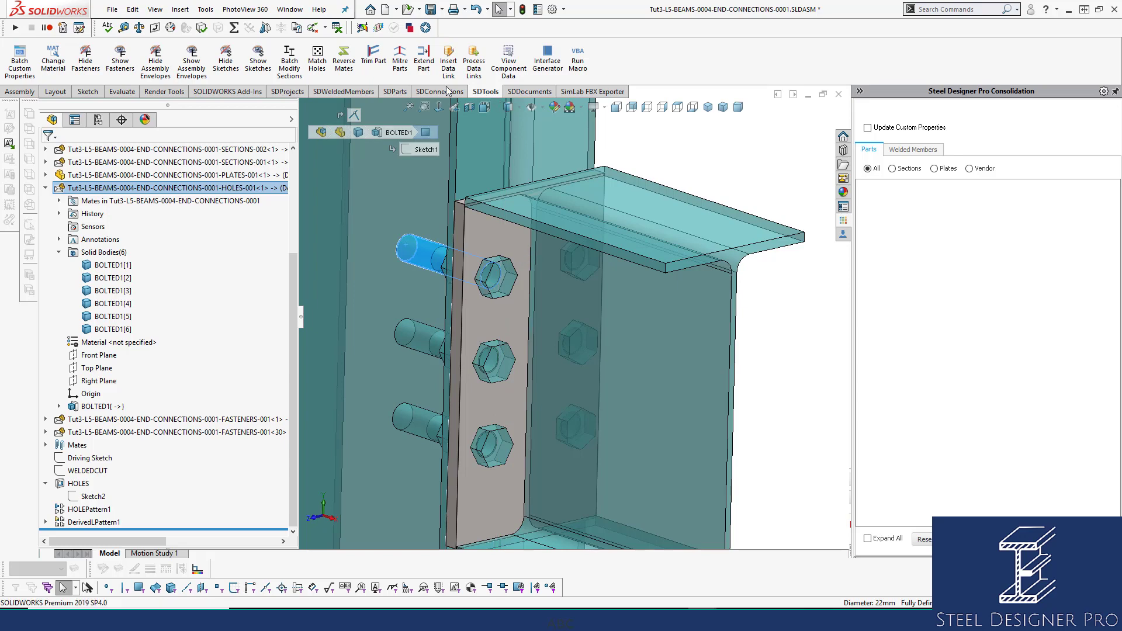
# Highlight the column flange around the bolts, expand SECTIONS-001 to check its BOLTED1 feature, then clear the selection
pyautogui.click(496, 241)
pyautogui.moveTo(497, 240); pyautogui.dragTo(437, 210, button='middle')
pyautogui.click(437, 210)
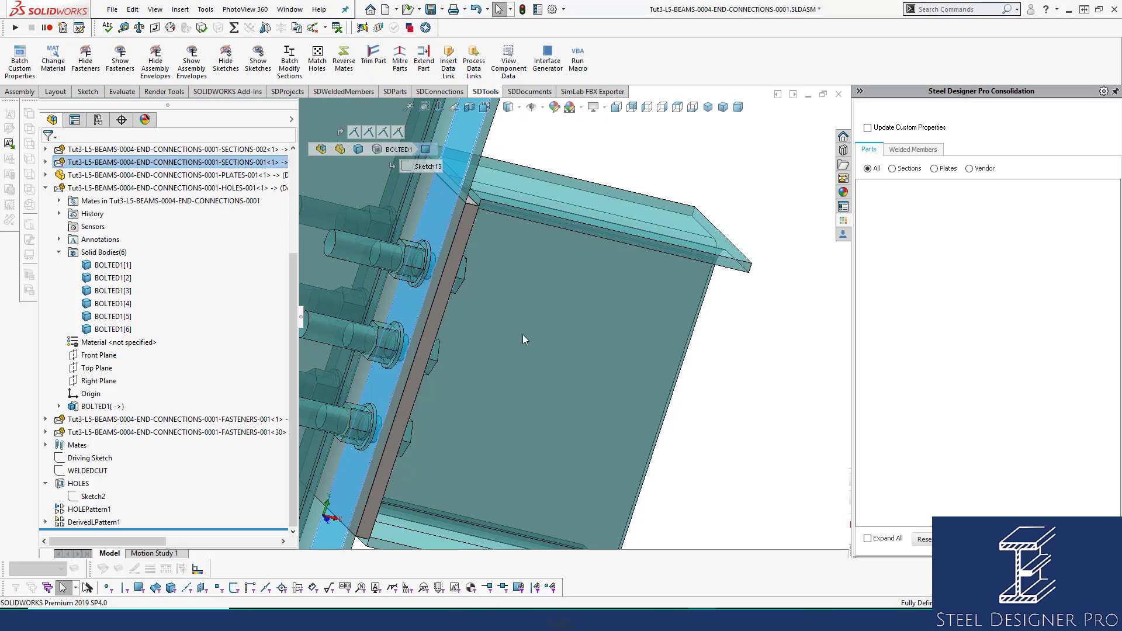
pyautogui.moveTo(521, 333); pyautogui.dragTo(476, 265, button='middle')
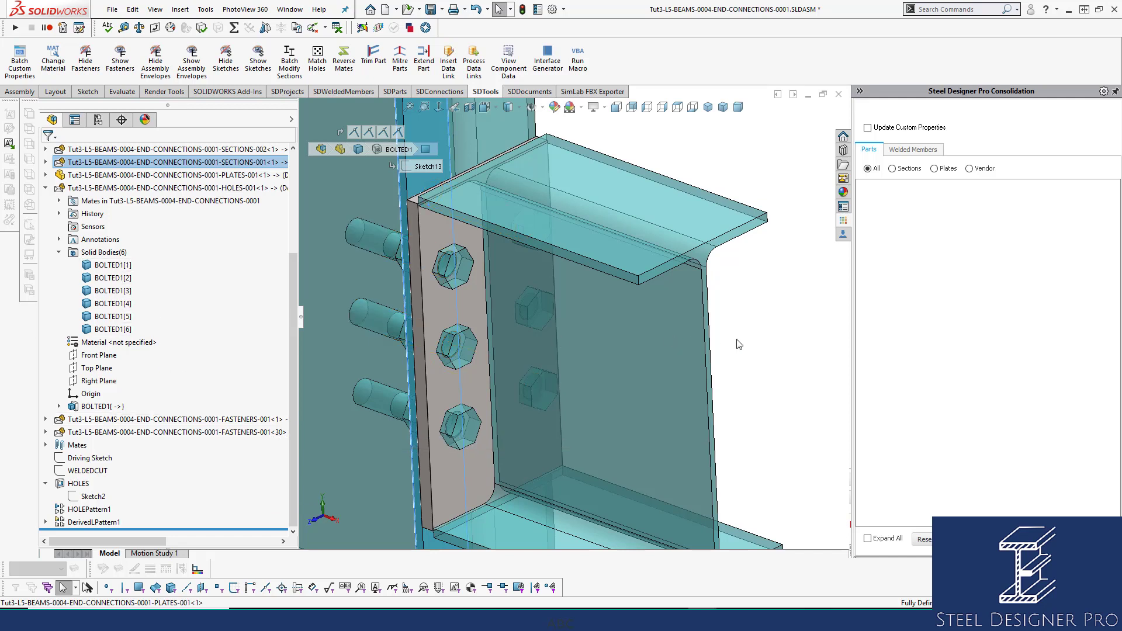
pyautogui.click(183, 393)
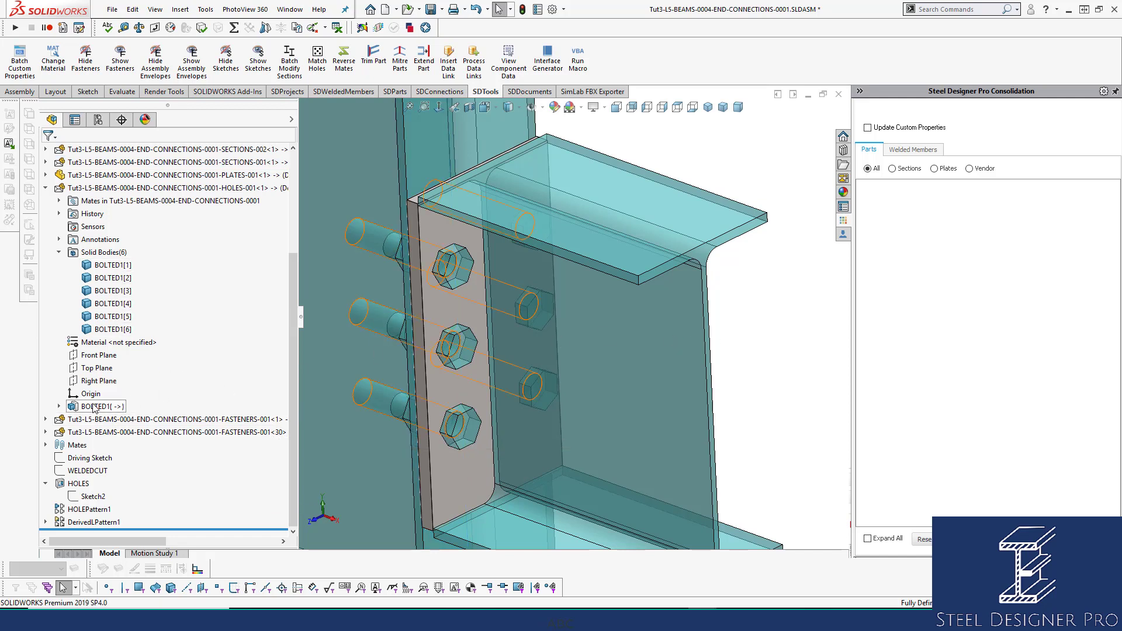
pyautogui.click(56, 162)
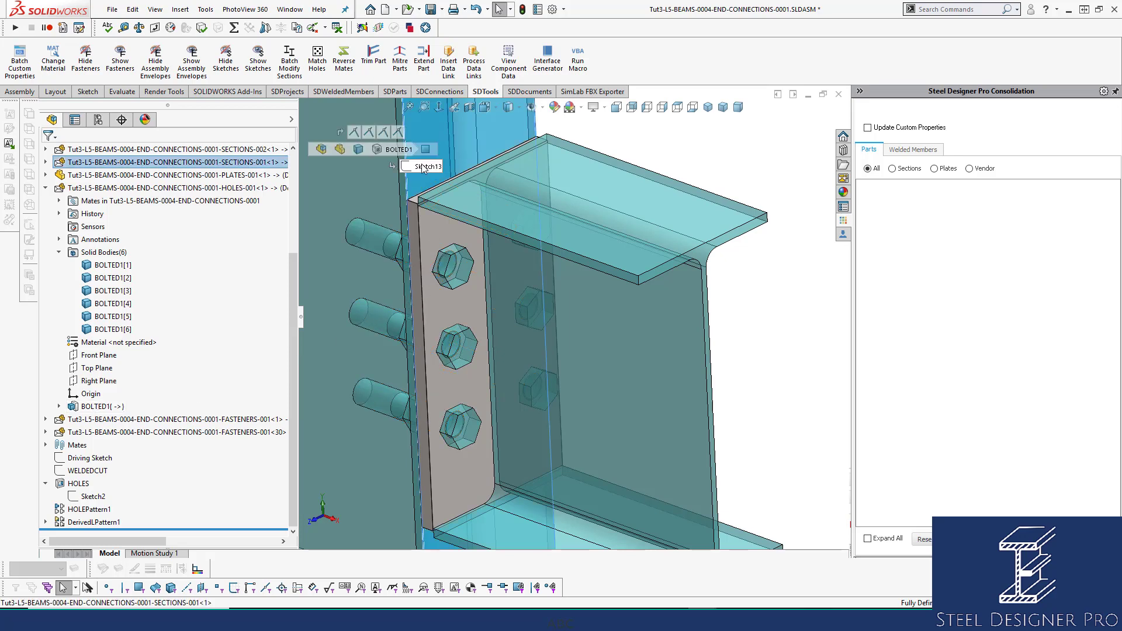
pyautogui.click(45, 163)
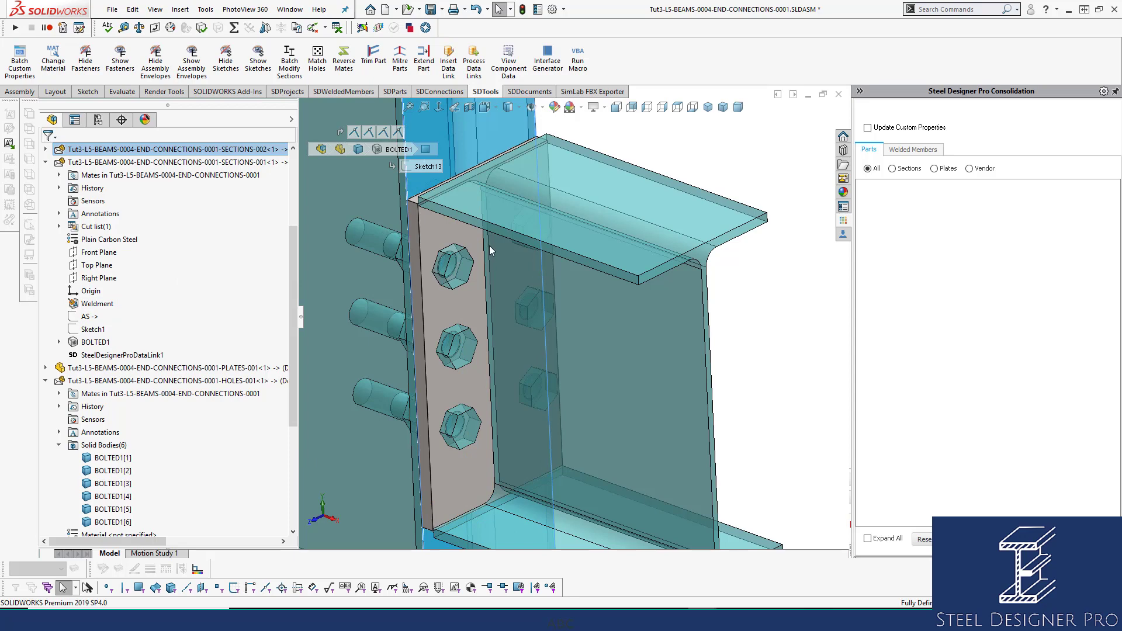
pyautogui.scroll(3, 526, 309)
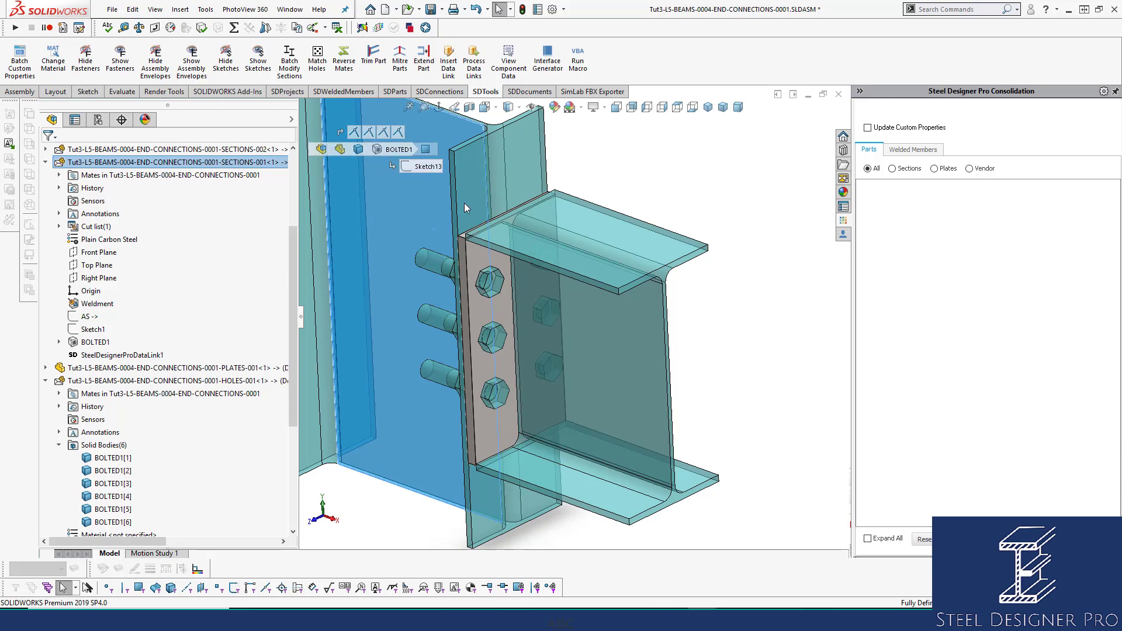
pyautogui.click(716, 345)
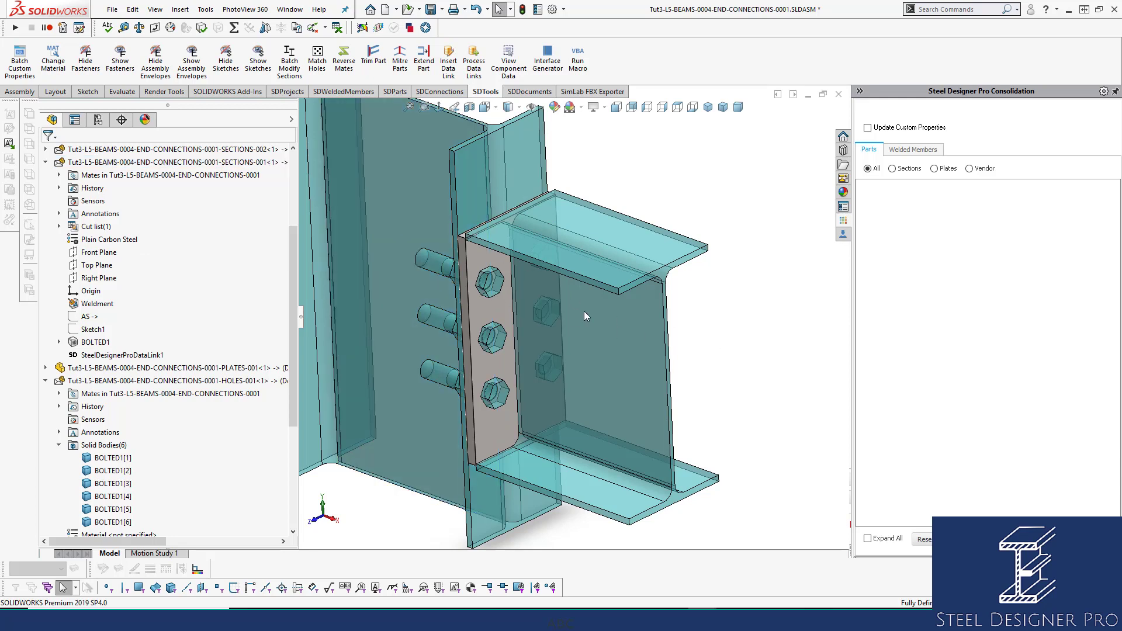
# Collapse SECTIONS-001, expand BOLTED1 in HOLES-001 and examine its Sketch1 circles close up on the end plate
pyautogui.click(46, 163)
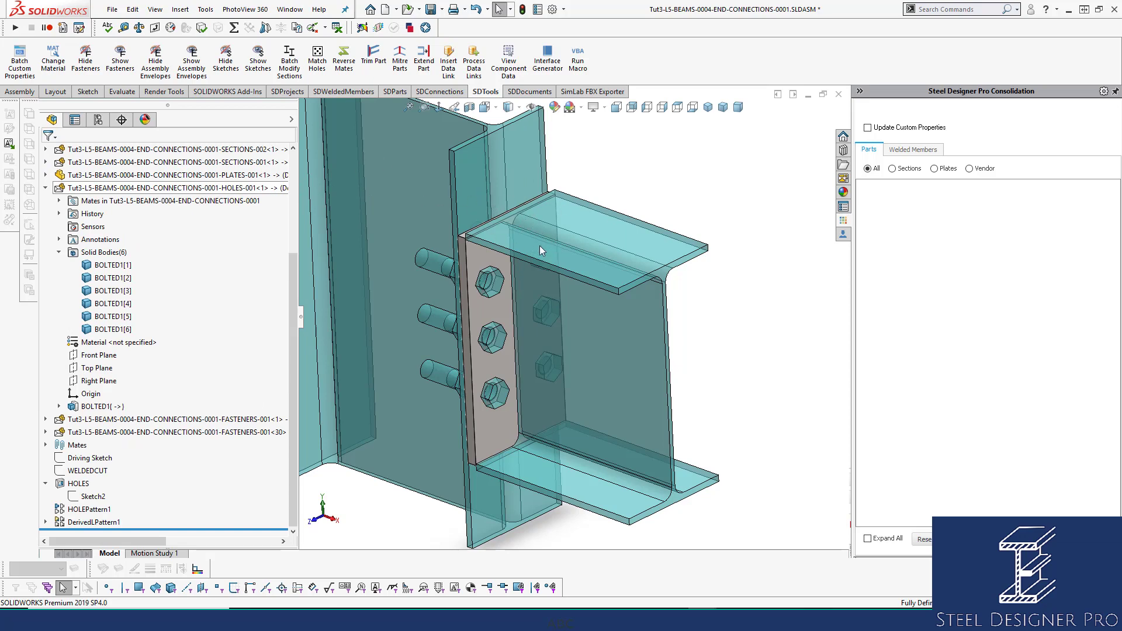
pyautogui.click(45, 188)
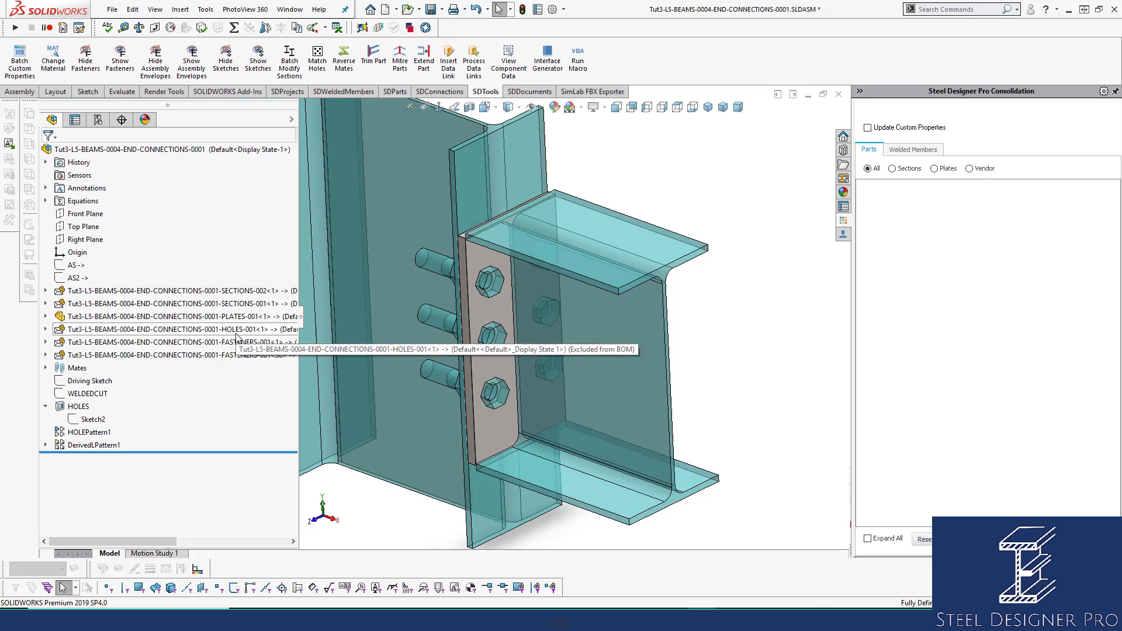
pyautogui.click(70, 329)
pyautogui.click(46, 329)
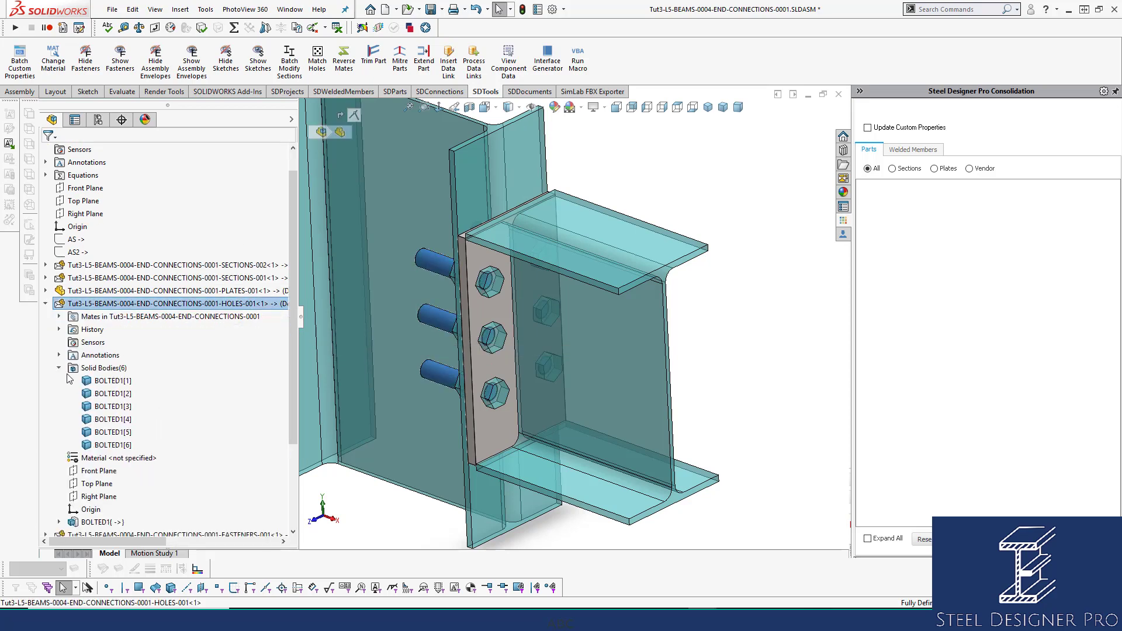
pyautogui.scroll(-1, 187, 442)
pyautogui.click(58, 406)
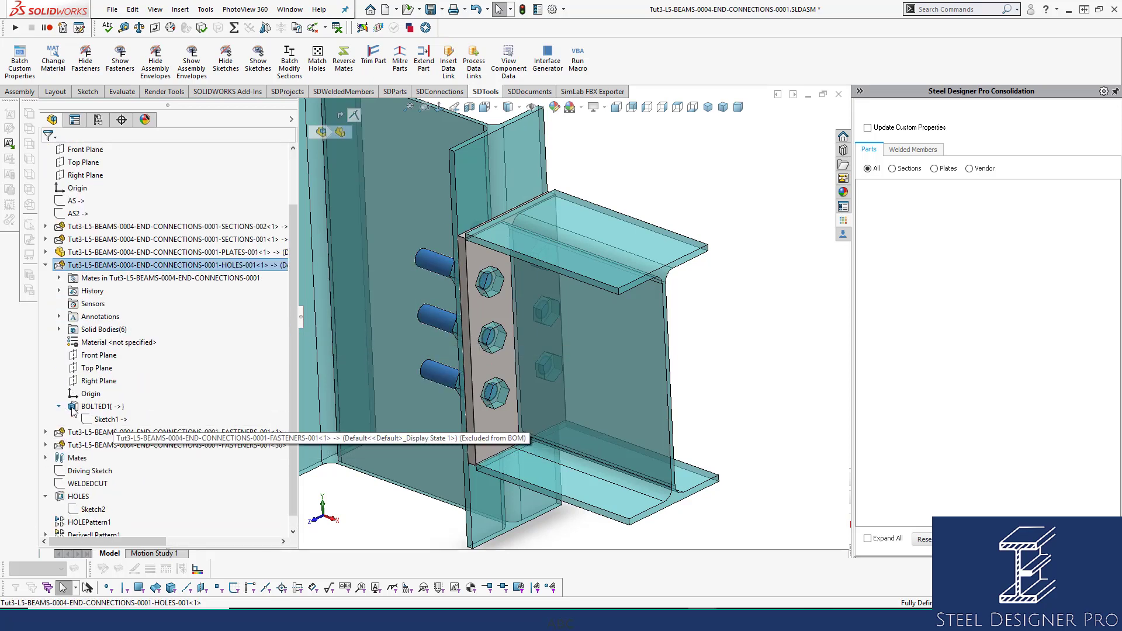
pyautogui.click(106, 422)
pyautogui.scroll(-2, 565, 330)
pyautogui.moveTo(495, 325)
pyautogui.mouseDown(button='middle')
pyautogui.moveTo(489, 283)
pyautogui.moveTo(490, 318)
pyautogui.mouseUp(button='middle')
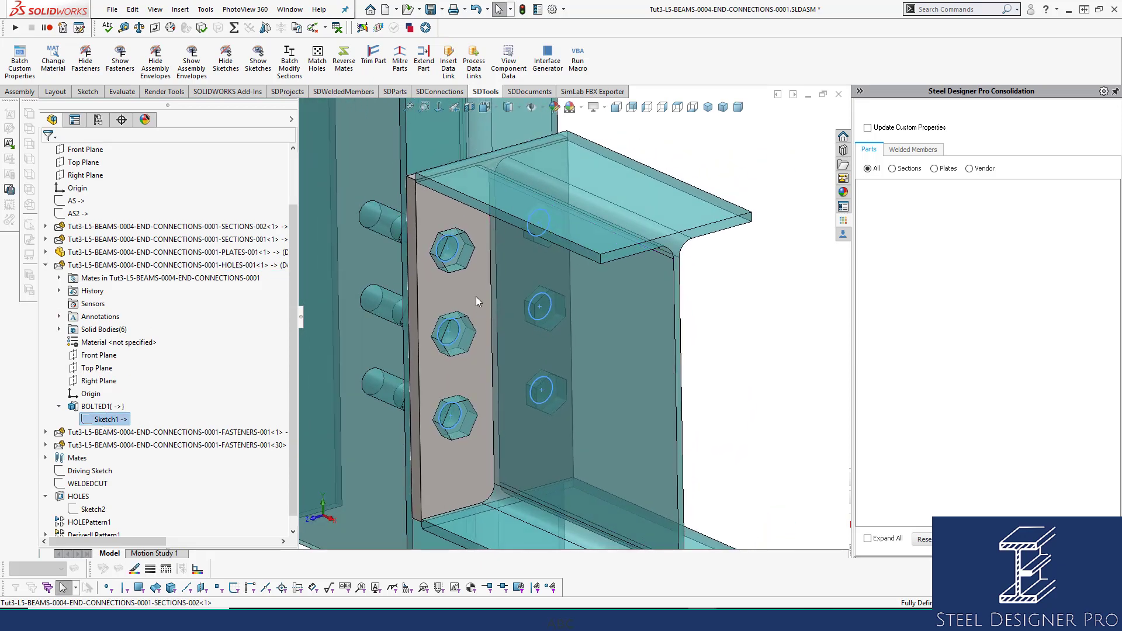
# Open the BOLTED1 feature's Sketch1 for editing, view the Intersection Curve tool's options, then leave the sketch
pyautogui.rightClick(119, 421)
pyautogui.click(128, 380)
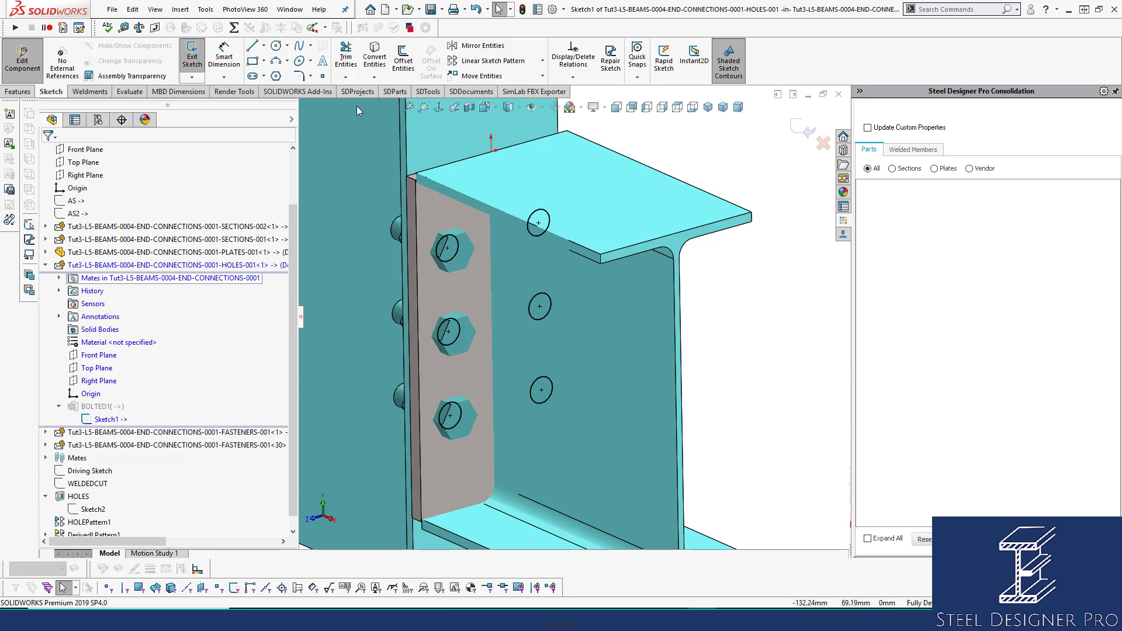
pyautogui.click(371, 77)
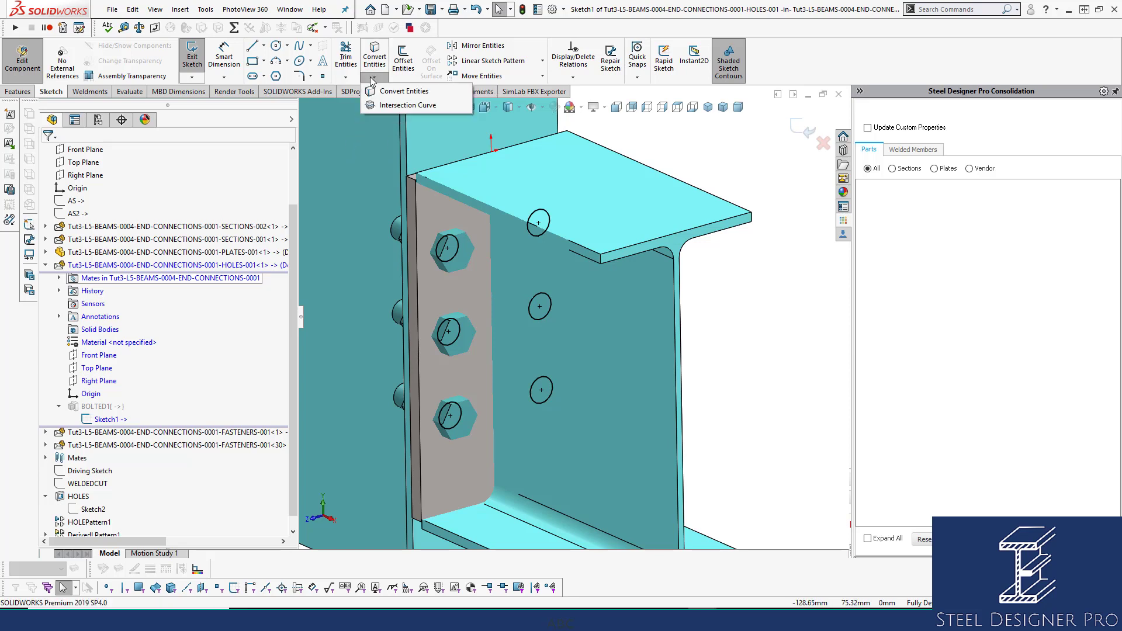
pyautogui.click(392, 106)
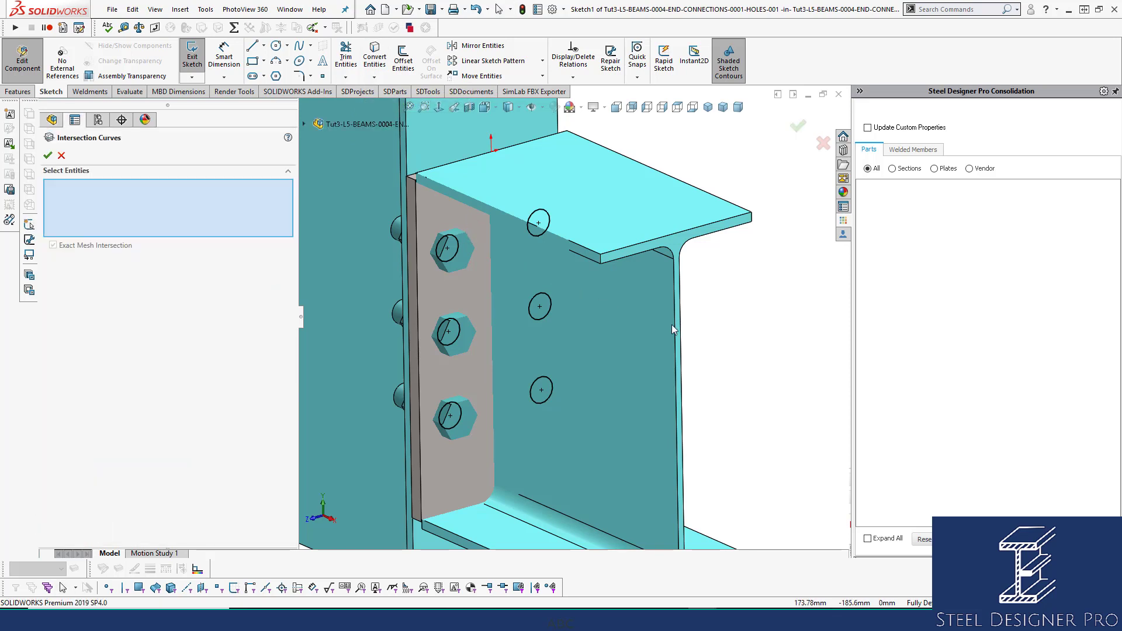
pyautogui.click(61, 156)
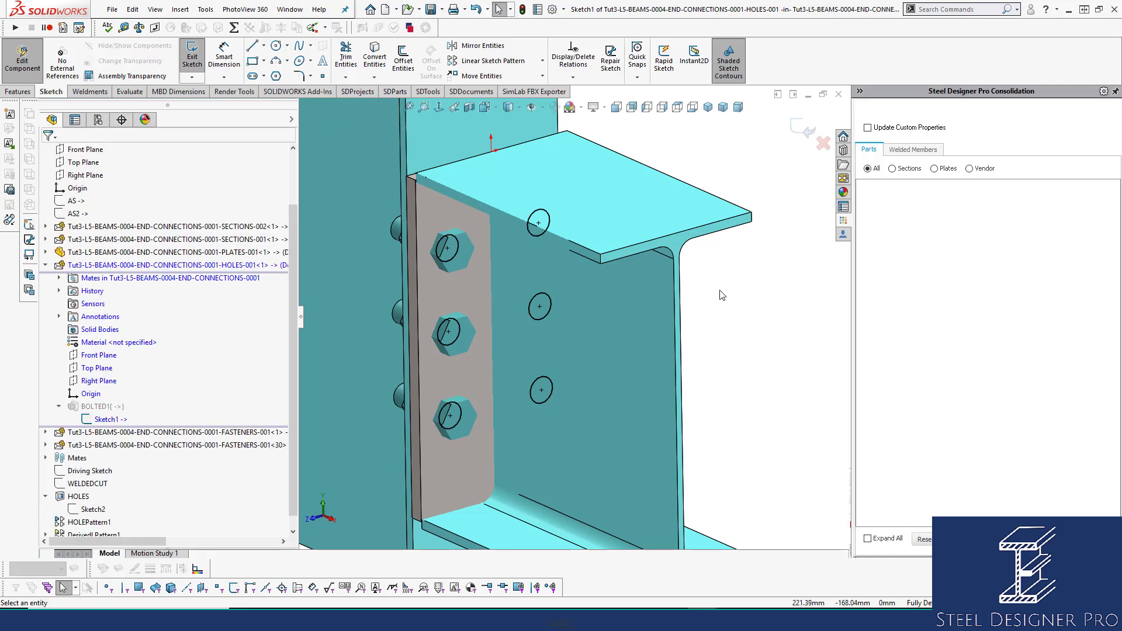
pyautogui.click(805, 128)
# Delete the BOLTED1 feature and its leftover Sketch1 from the HOLES-001 part
pyautogui.click(98, 408)
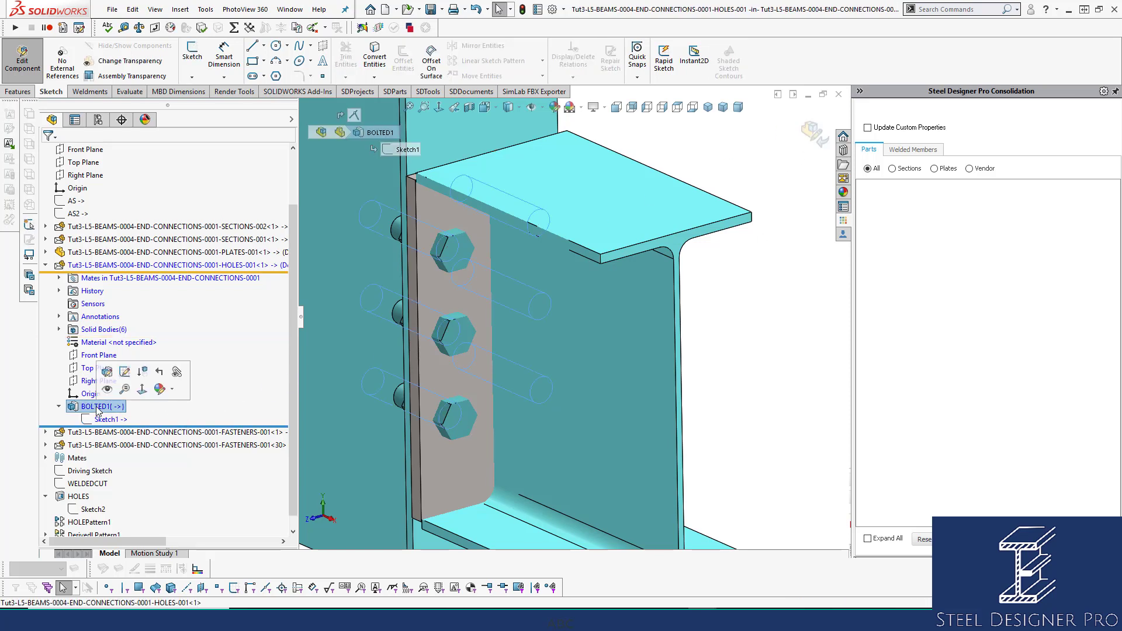
pyautogui.press('Delete')
pyautogui.click(97, 407)
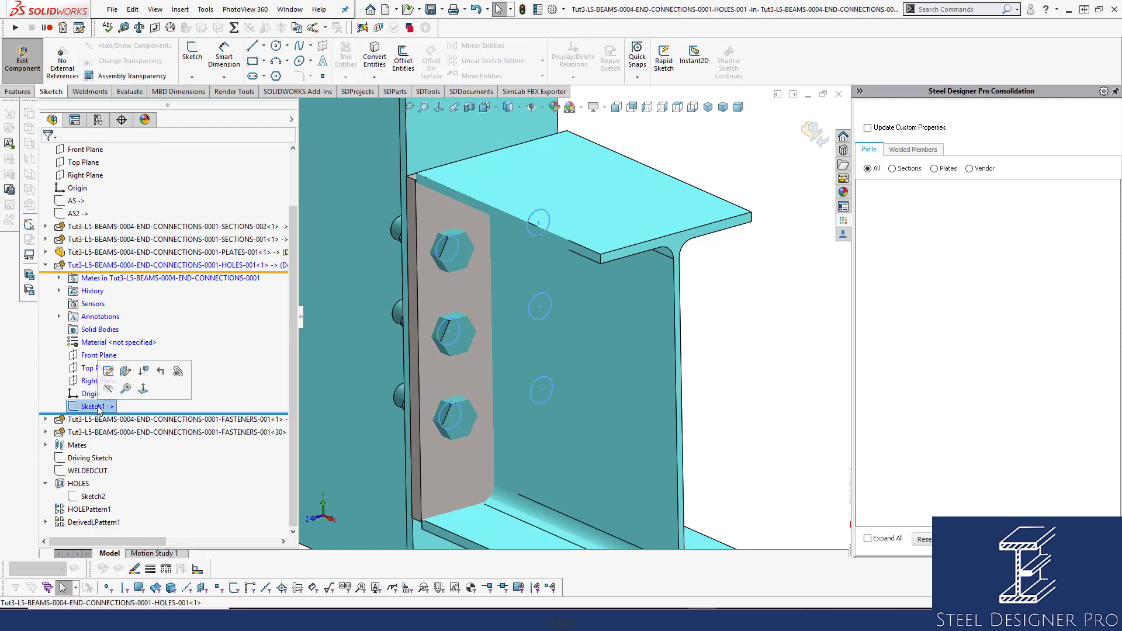
pyautogui.press('Delete')
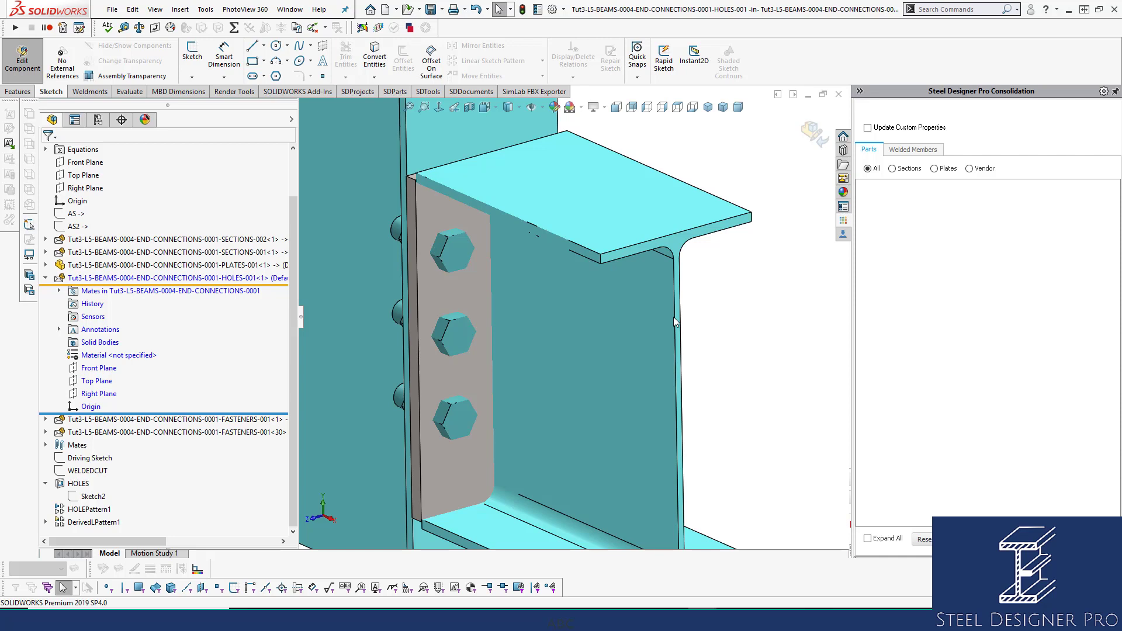
# Start a new sketch for the HOLES-001 part on the front face of the end plate
pyautogui.click(374, 77)
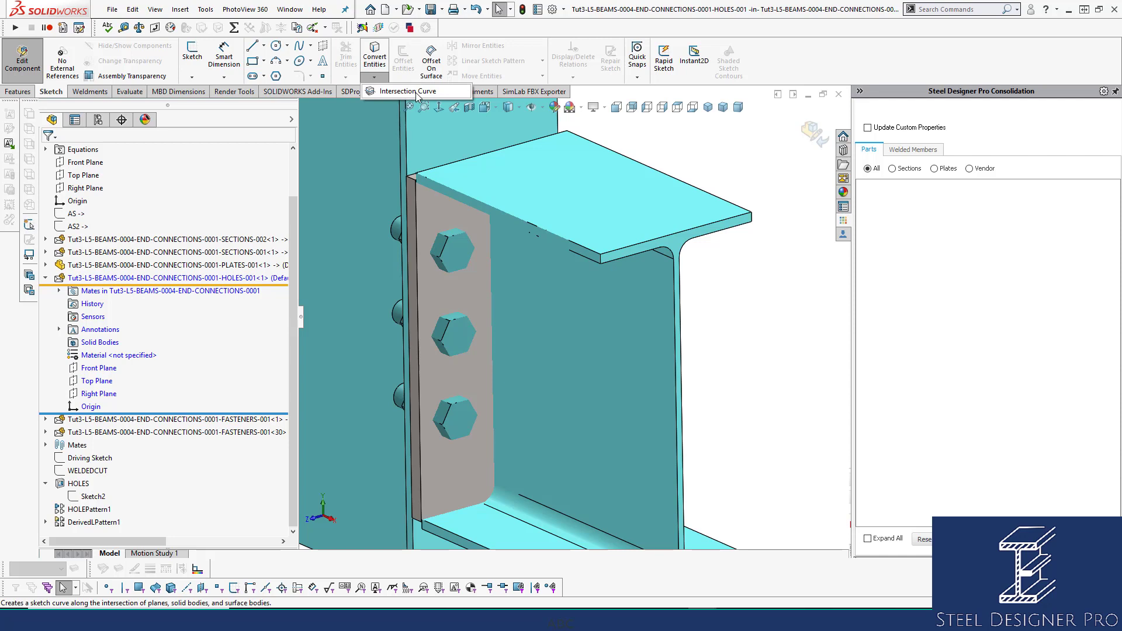
pyautogui.scroll(1, 592, 354)
pyautogui.scroll(-1, 593, 354)
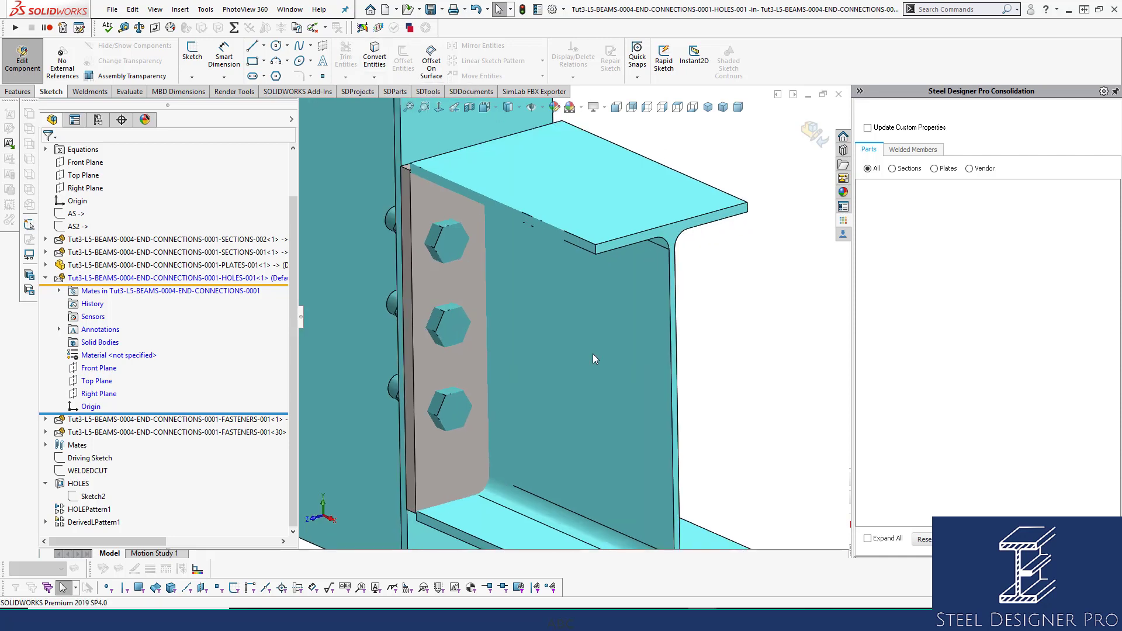
pyautogui.click(477, 285)
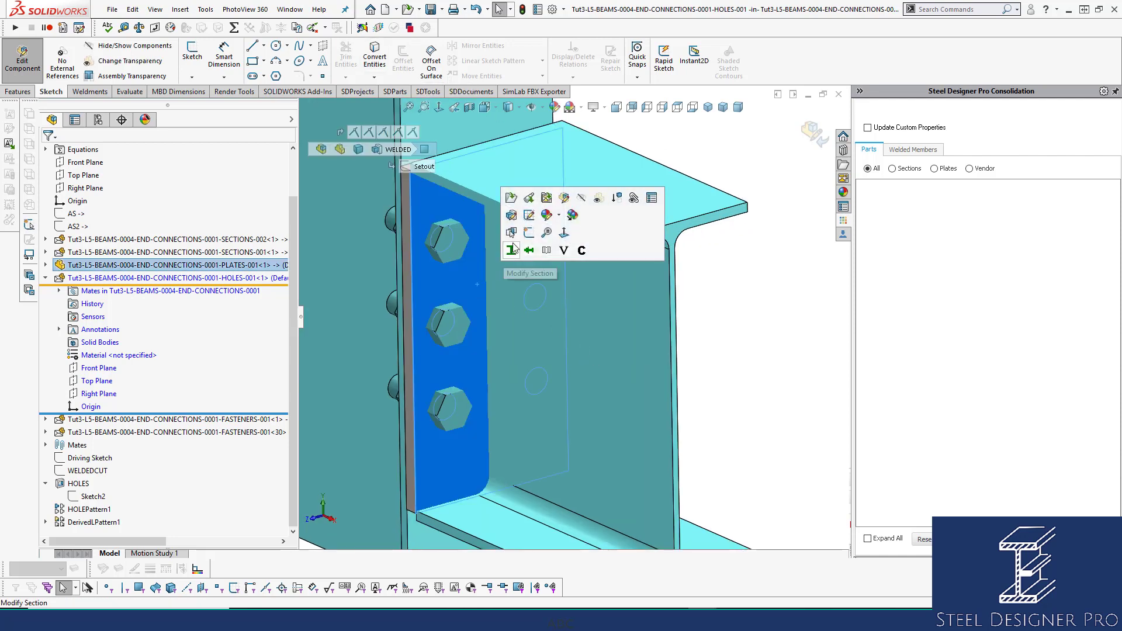
pyautogui.click(528, 232)
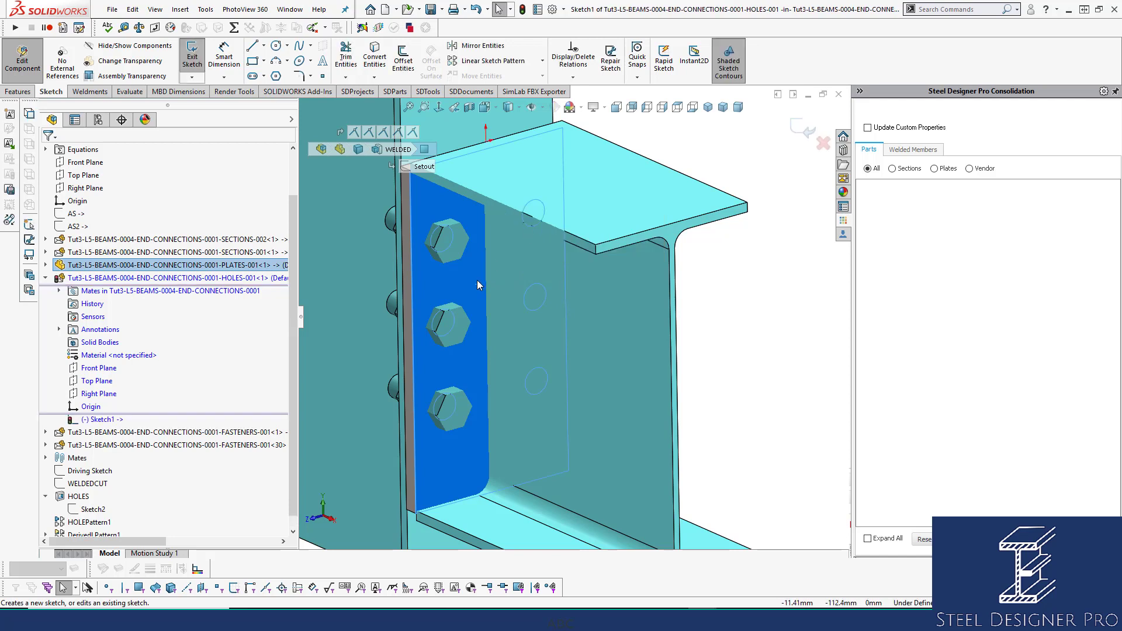
# Filter selection to solid bodies, pick the end plate body and create its intersection curve in the sketch
pyautogui.click(374, 78)
pyautogui.click(389, 106)
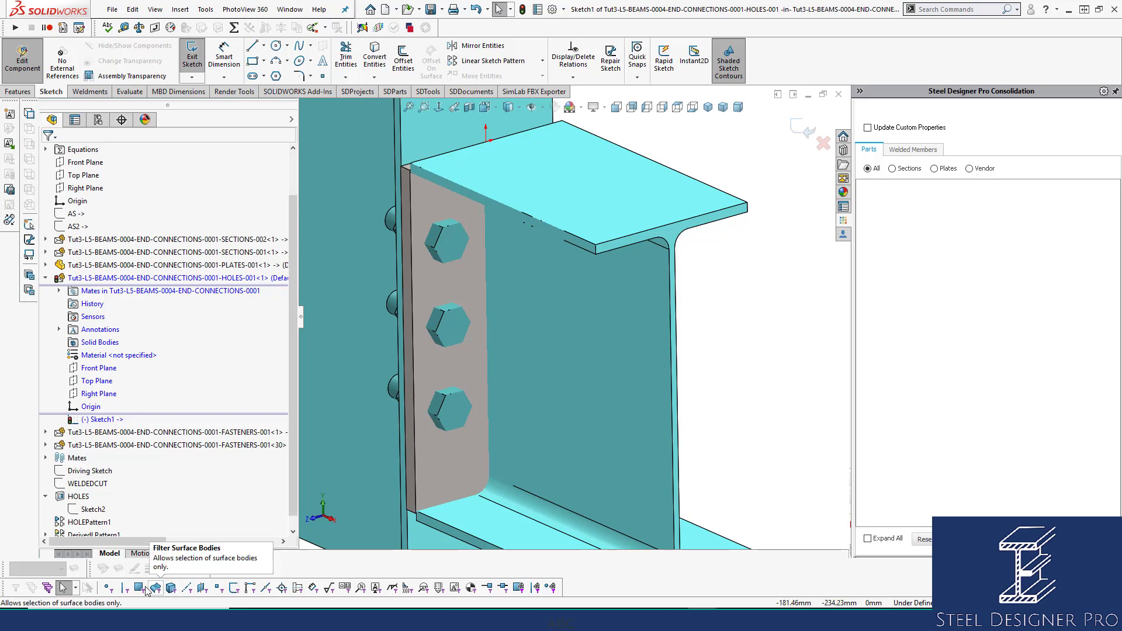
pyautogui.click(170, 589)
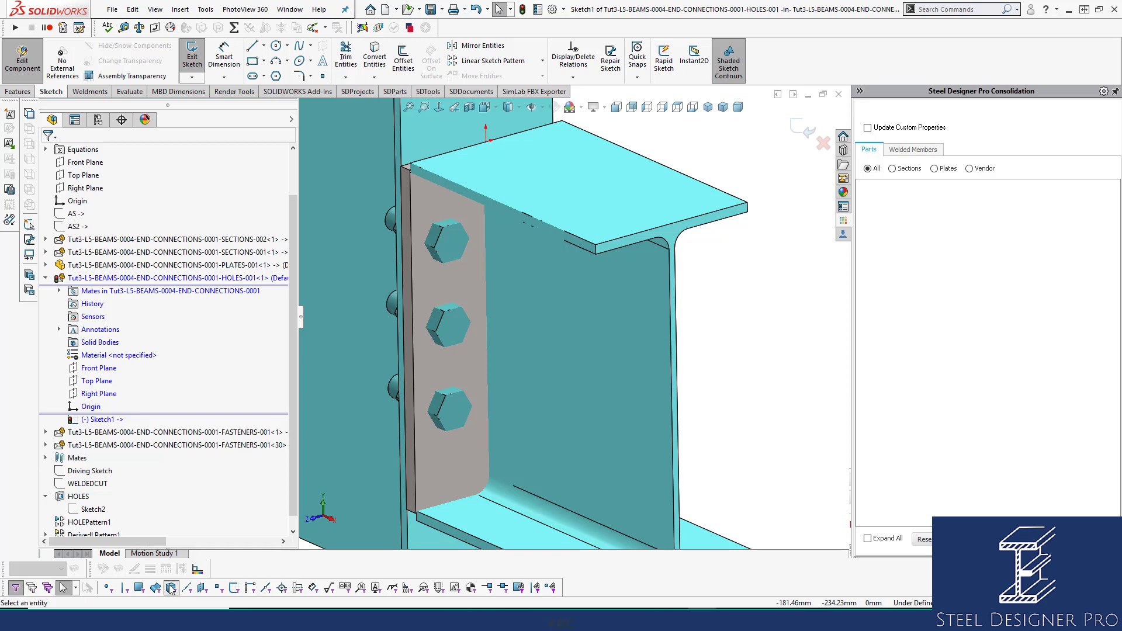
pyautogui.click(444, 284)
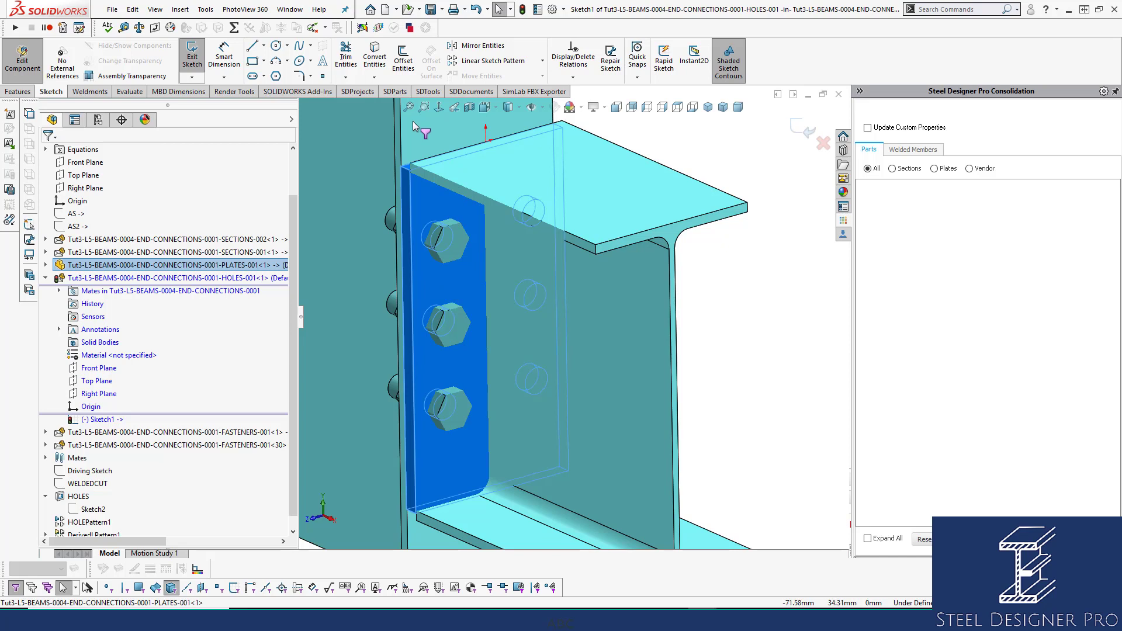
pyautogui.click(381, 77)
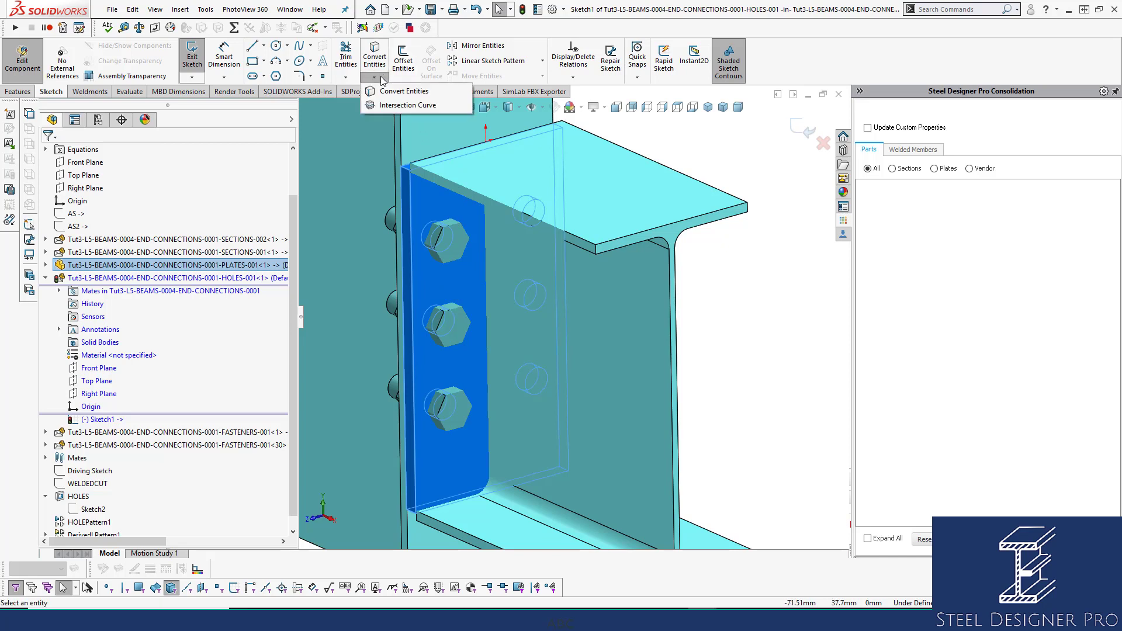
pyautogui.click(397, 106)
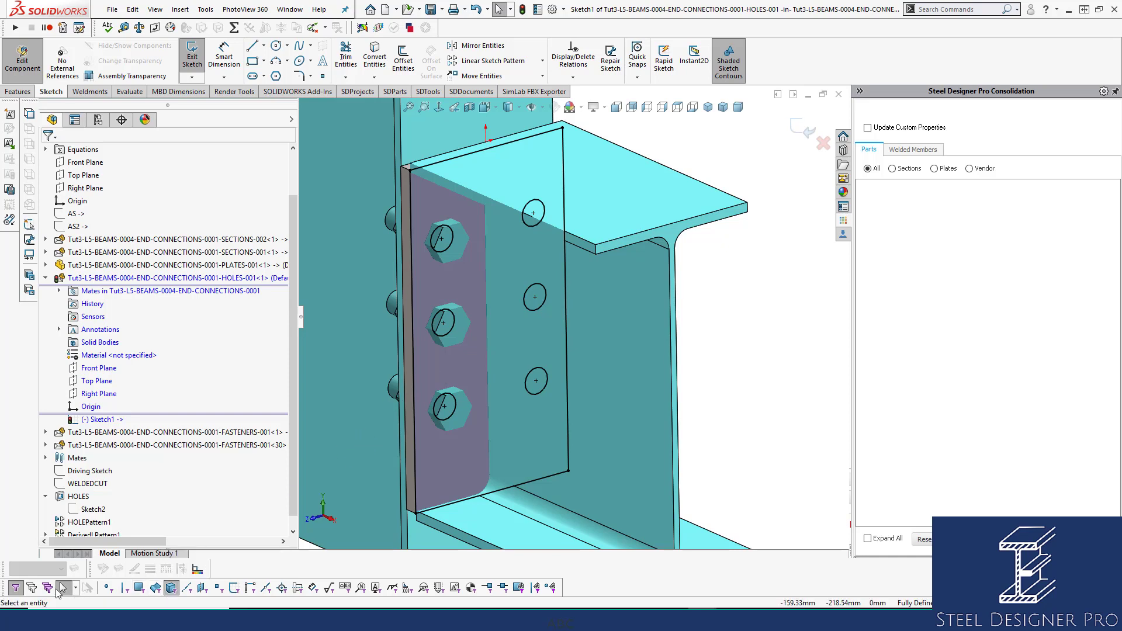
# Turn off the selection filter and delete the four plate outline lines, leaving only the six hole circles in the sketch
pyautogui.click(16, 589)
pyautogui.rightClick(563, 177)
pyautogui.click(604, 186)
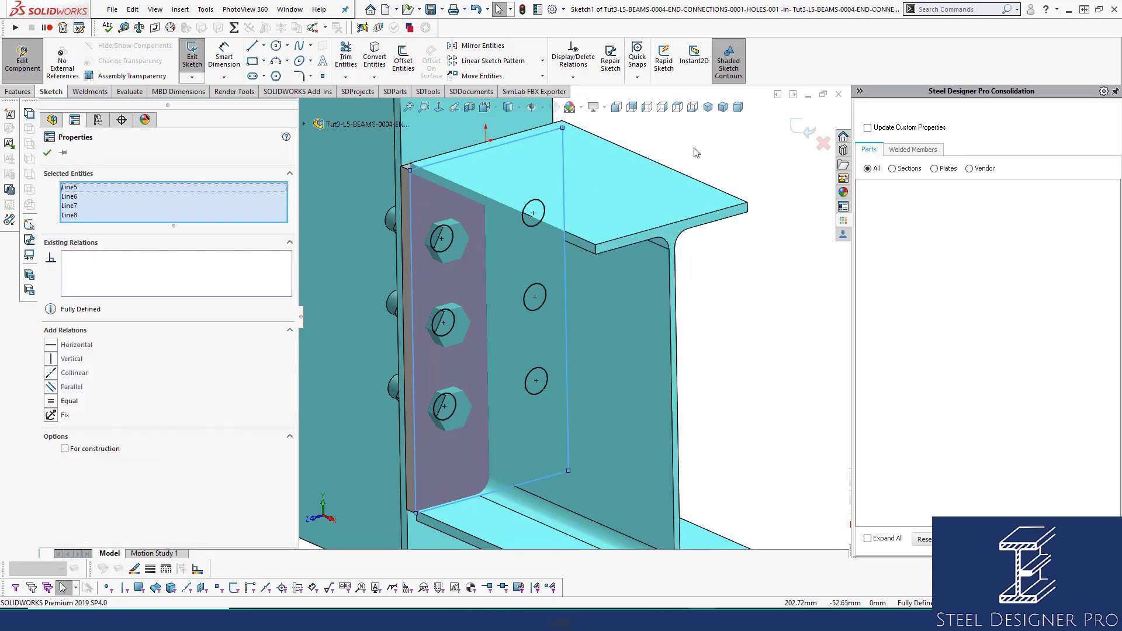
pyautogui.press('Delete')
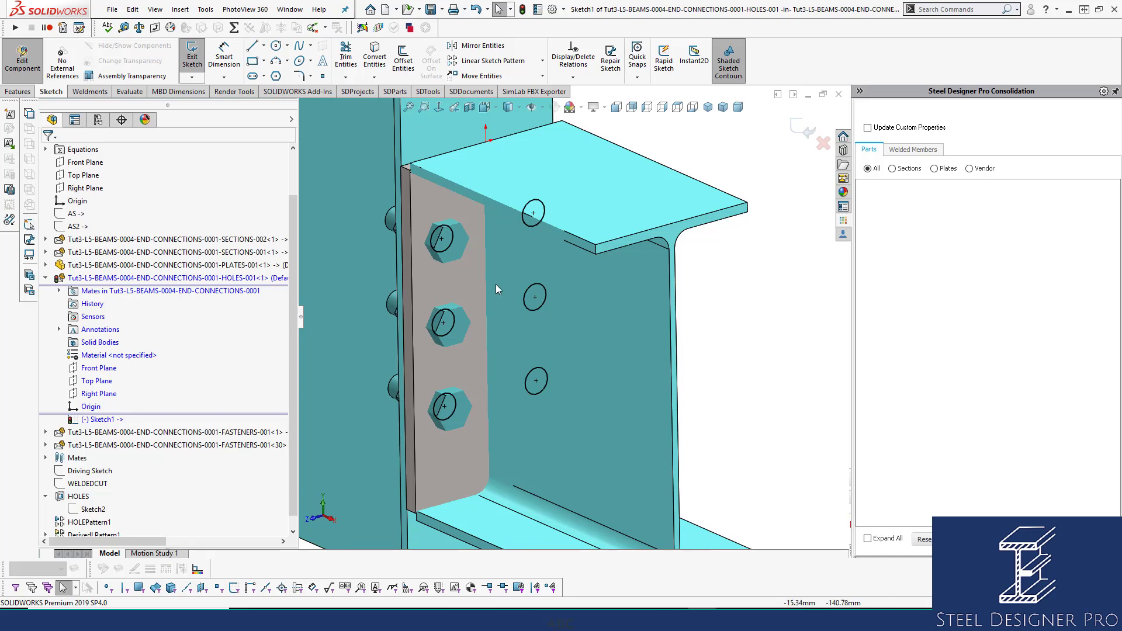
# Extrude the hole circles 100 mm as a Blind boss, reversed so it runs through the plate and column flange
pyautogui.click(10, 93)
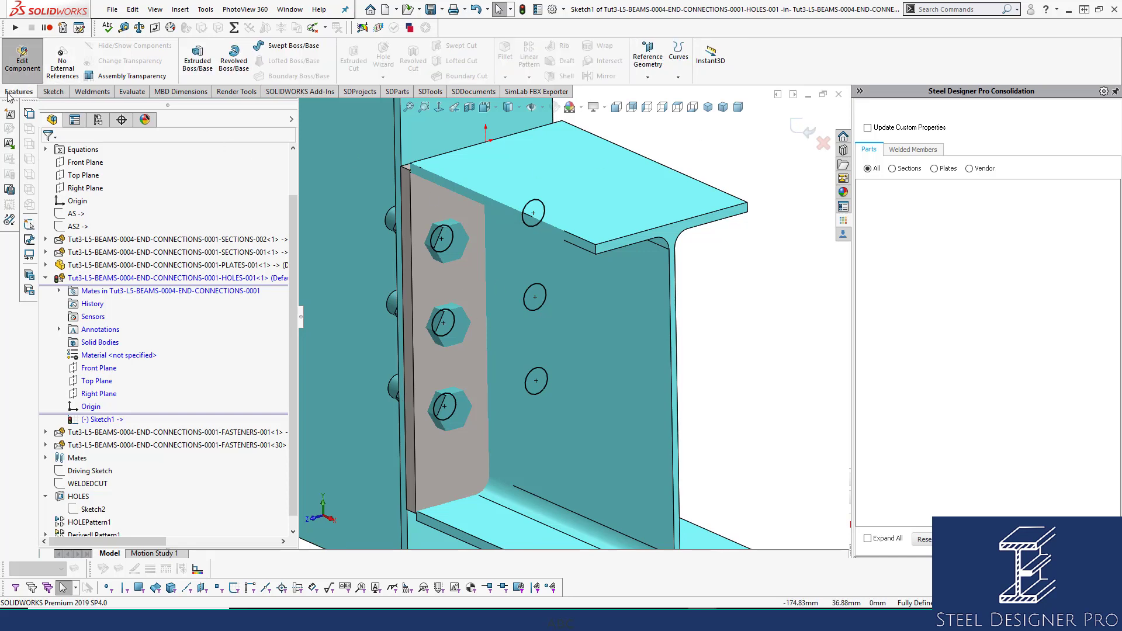
pyautogui.click(198, 59)
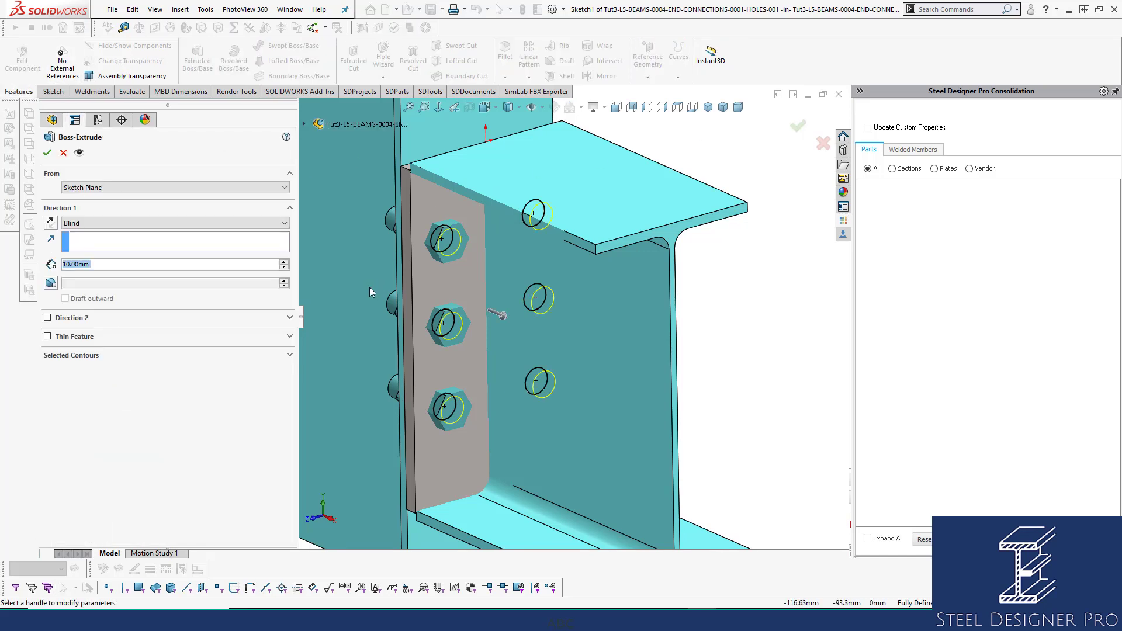
pyautogui.click(50, 223)
pyautogui.click(107, 222)
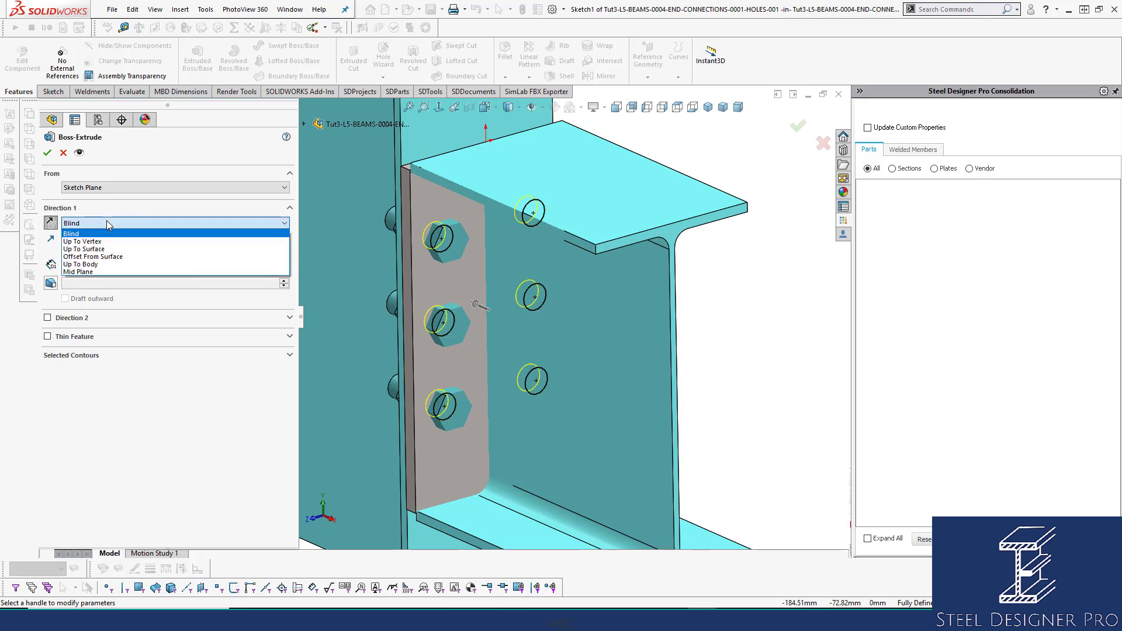
pyautogui.click(106, 233)
pyautogui.write('100')
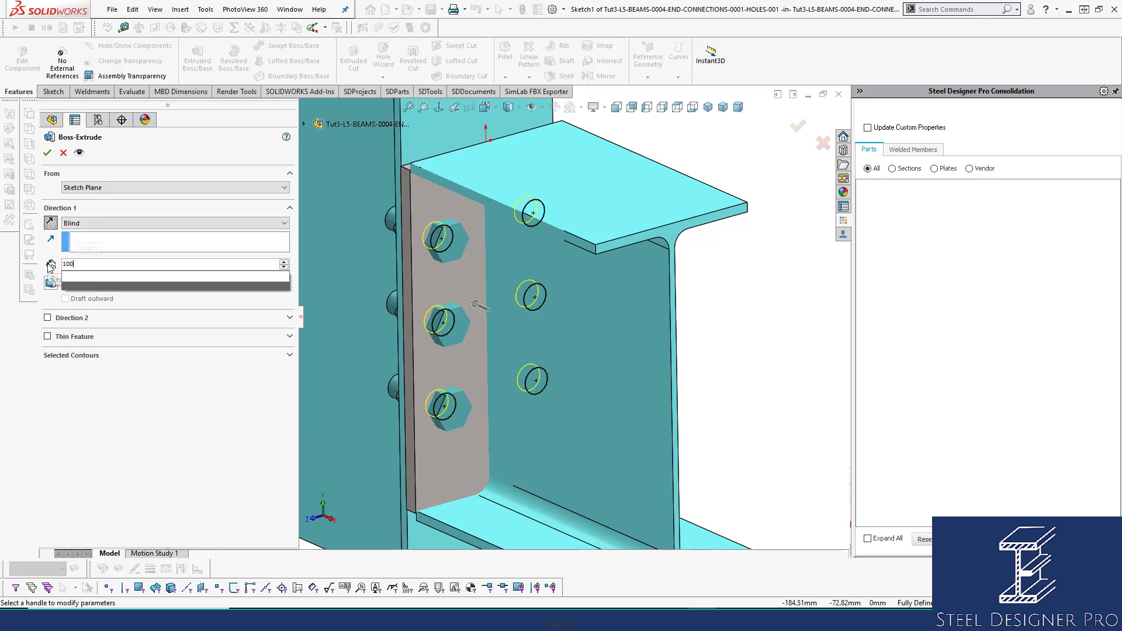
pyautogui.click(76, 277)
pyautogui.press('Return')
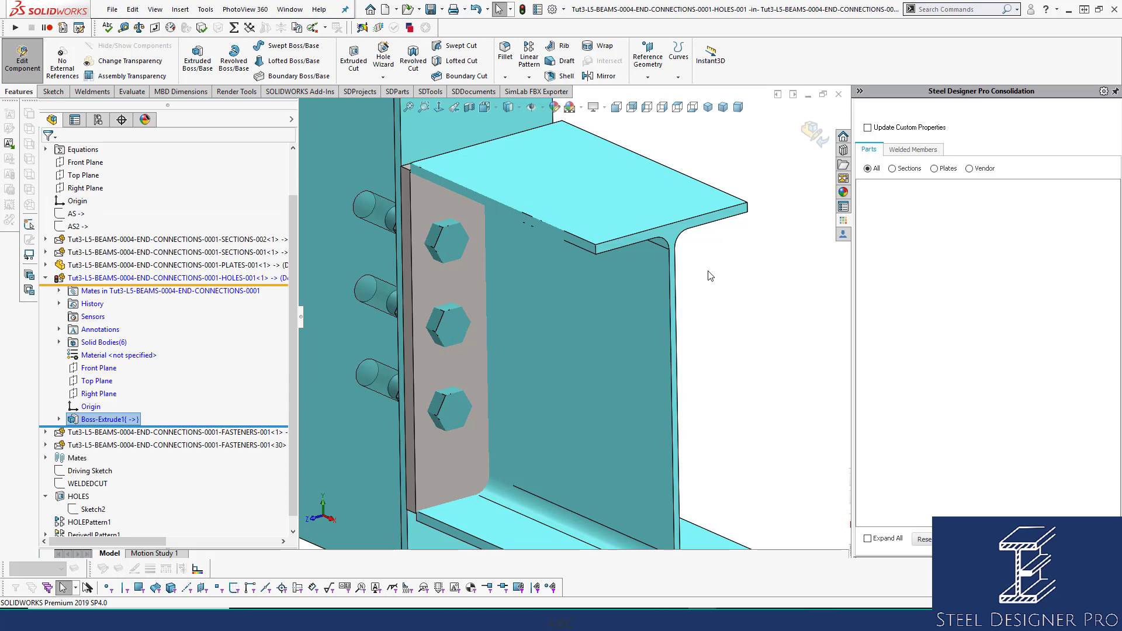
# Leave component editing and hide the extruded hole bodies in the HOLES-001 part
pyautogui.click(813, 136)
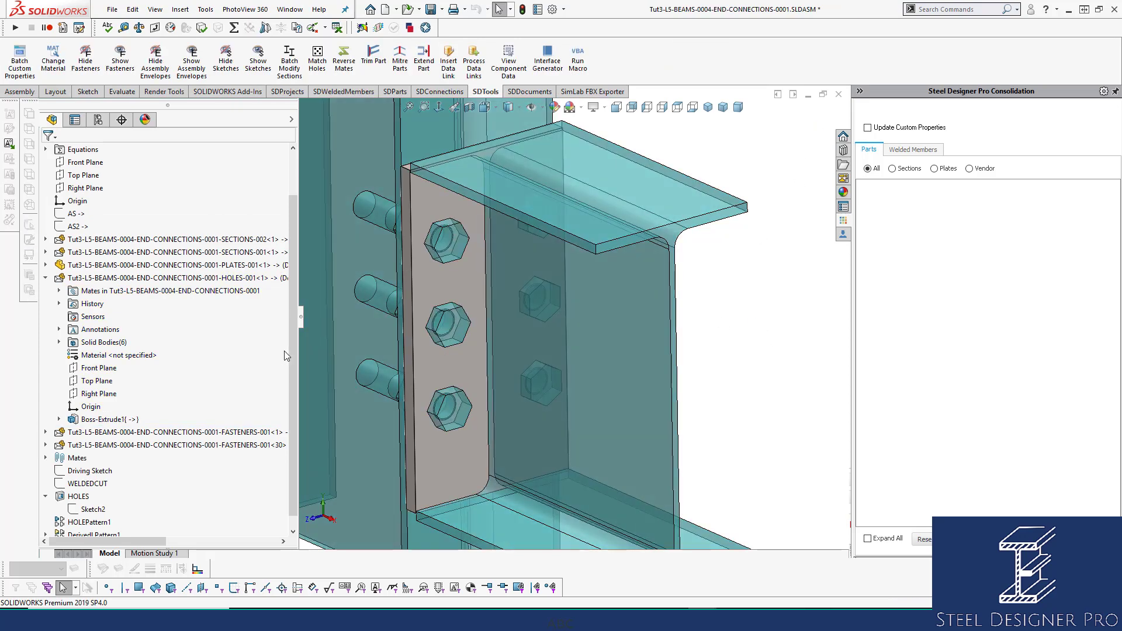
pyautogui.click(114, 419)
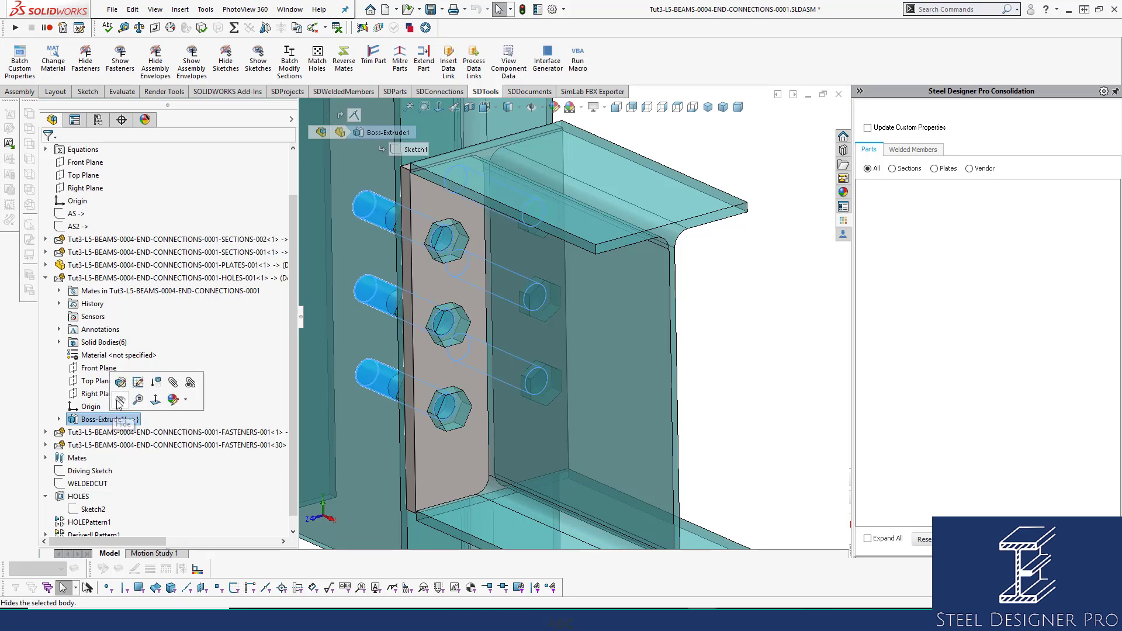
pyautogui.press('Escape')
pyautogui.moveTo(494, 331); pyautogui.dragTo(604, 282, button='middle')
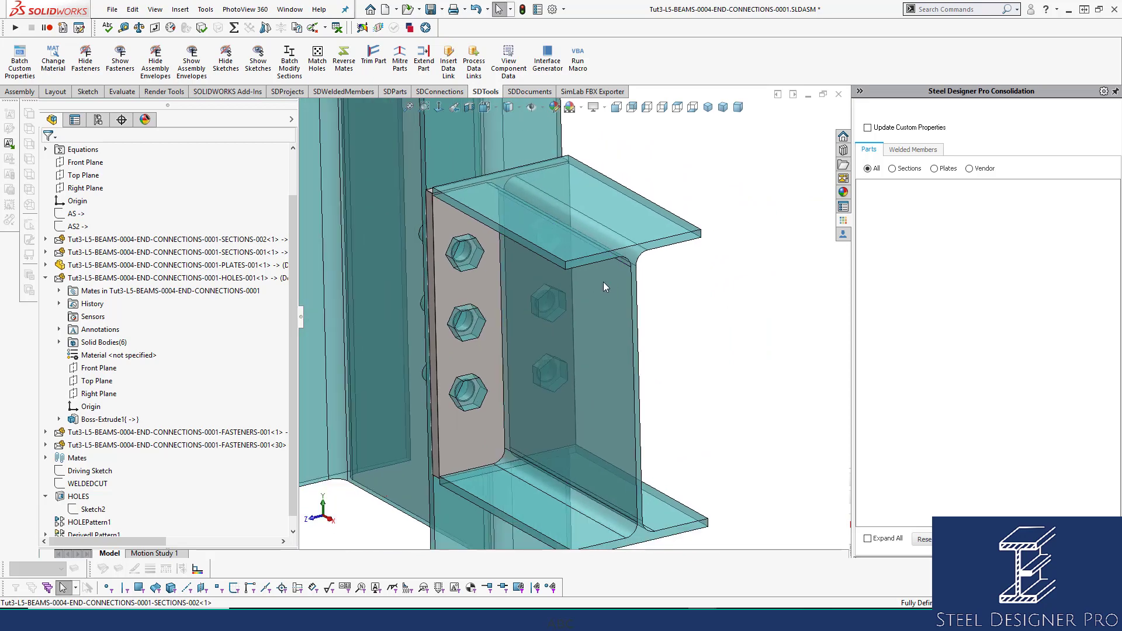
# Collapse HOLES-001, highlight the upper bolt head to see which component it belongs to, then clear the selection
pyautogui.click(47, 279)
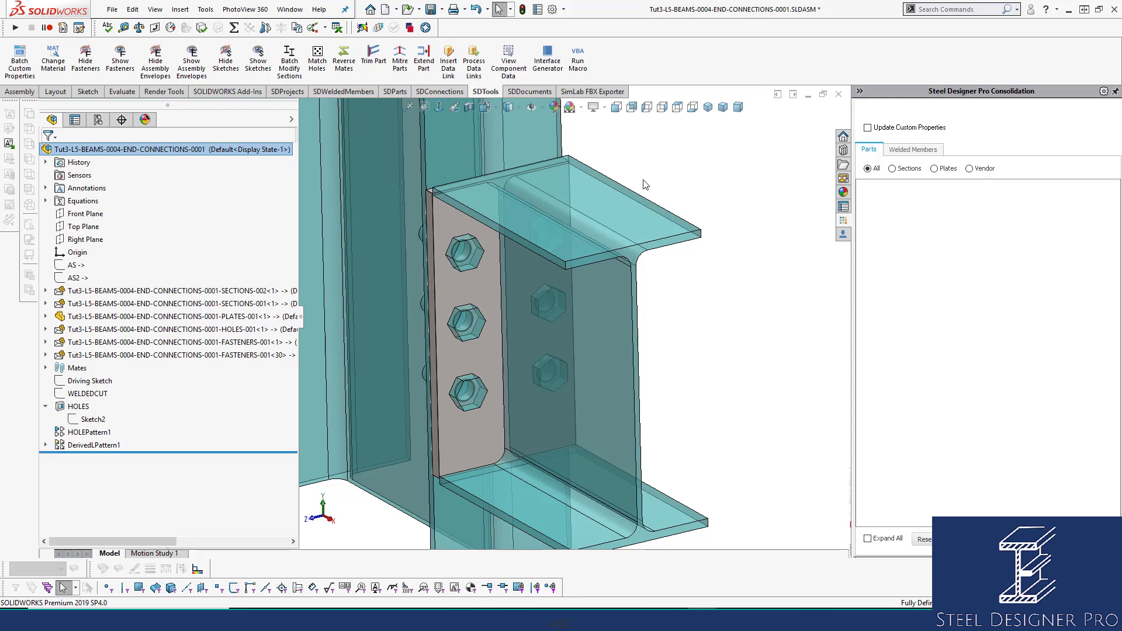
pyautogui.click(473, 254)
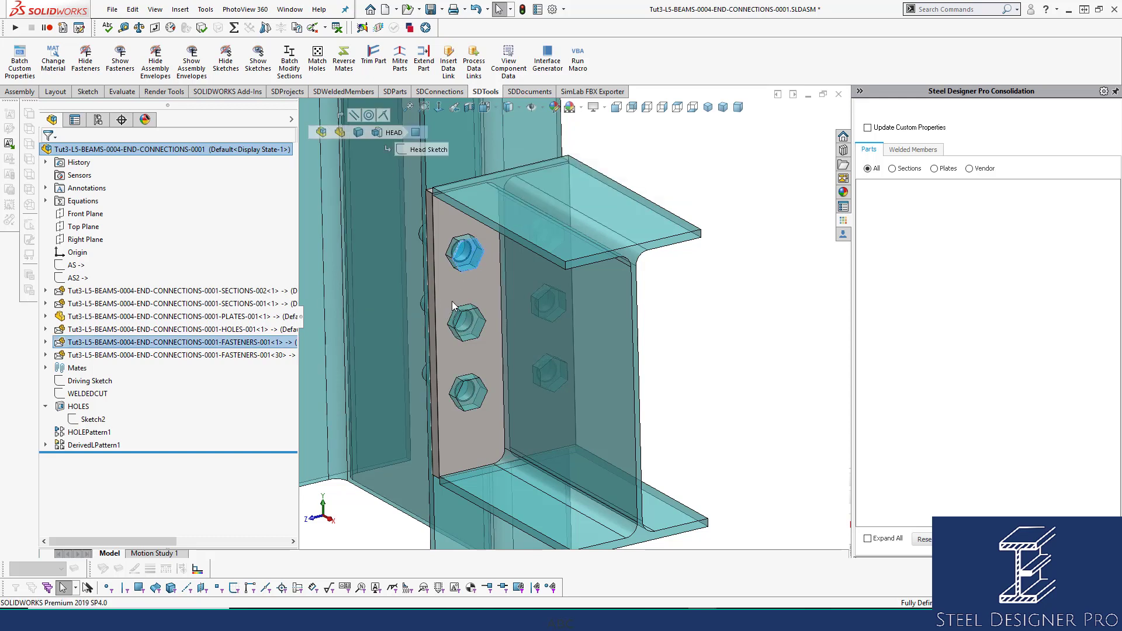
pyautogui.click(789, 304)
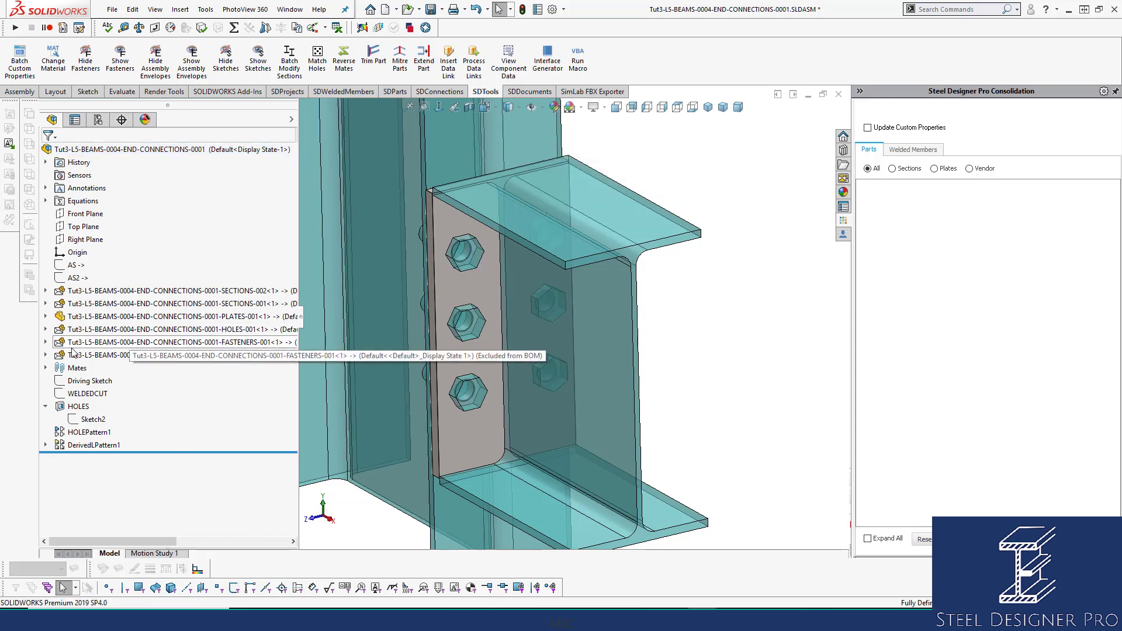
# Expand HOLES-001 and rename its Boss-Extrude1 feature to BOLTED1
pyautogui.click(120, 329)
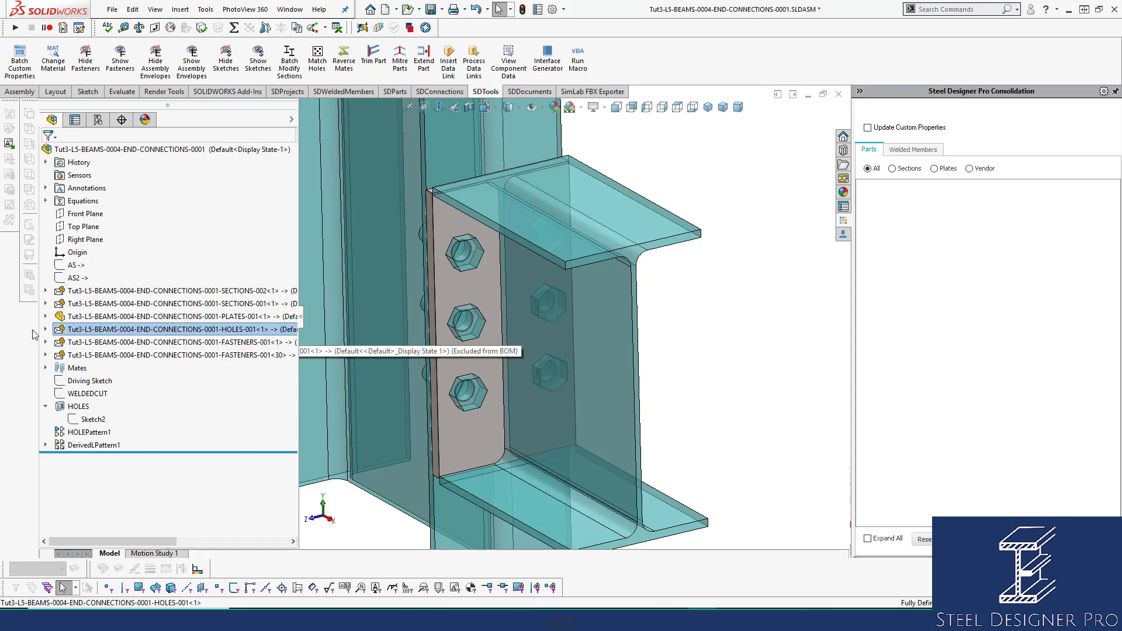
pyautogui.click(46, 329)
pyautogui.scroll(-2, 131, 467)
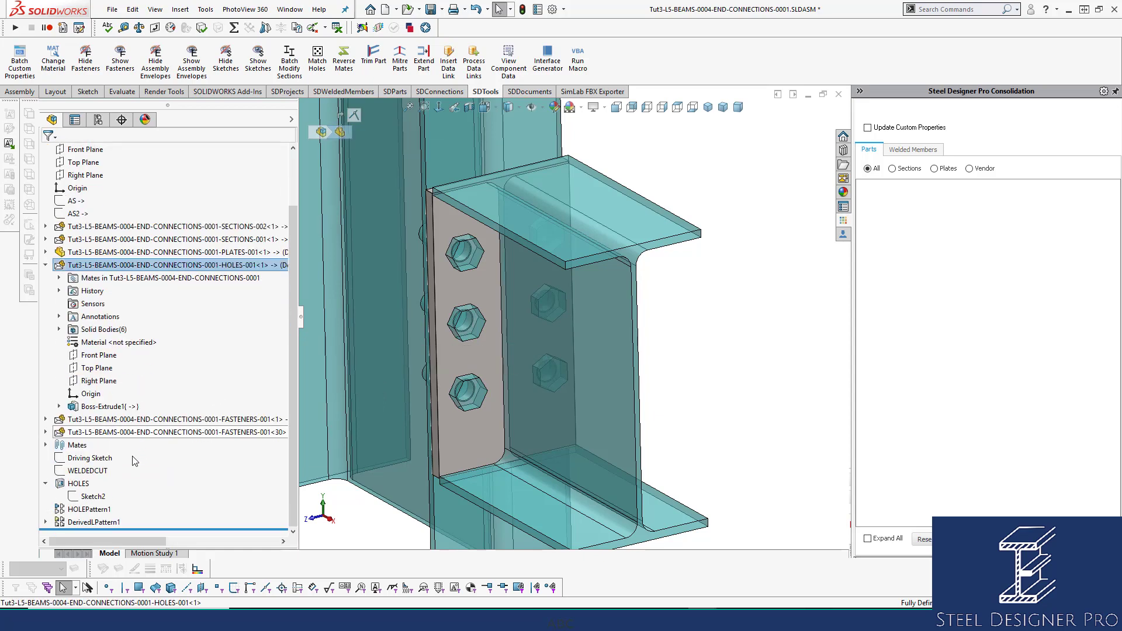
pyautogui.click(99, 407)
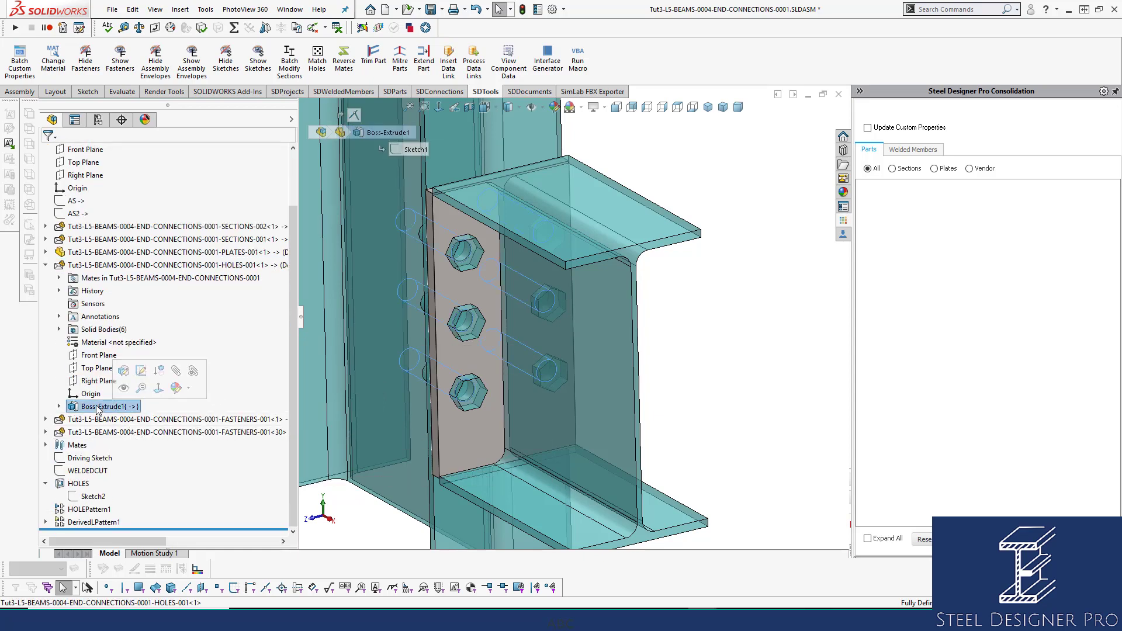
pyautogui.click(104, 406)
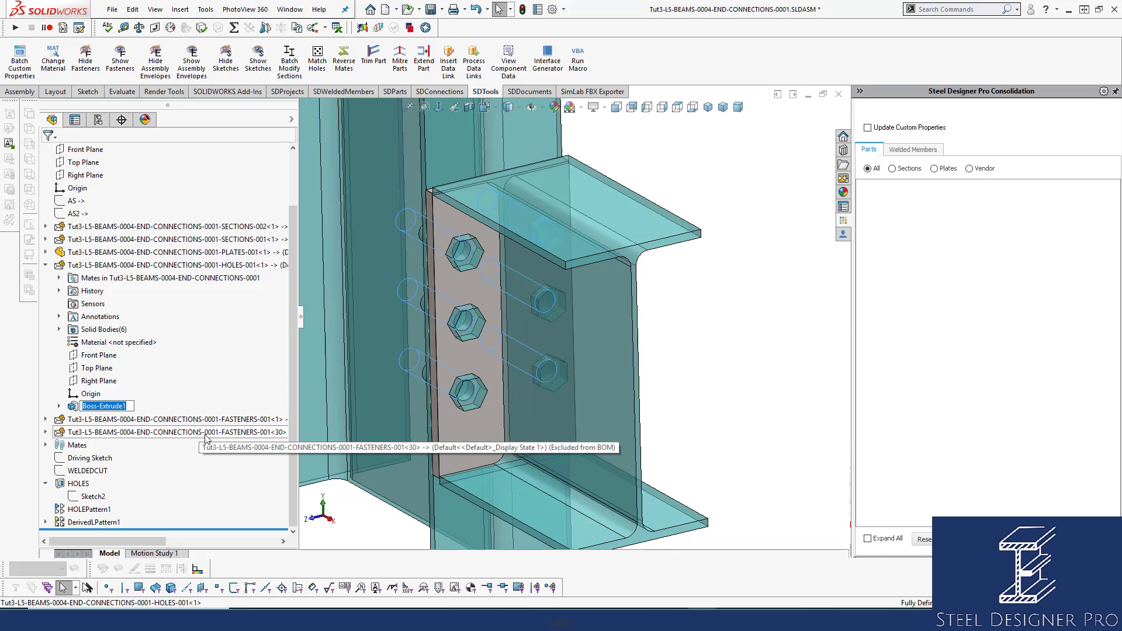
pyautogui.write('BOLTED1')
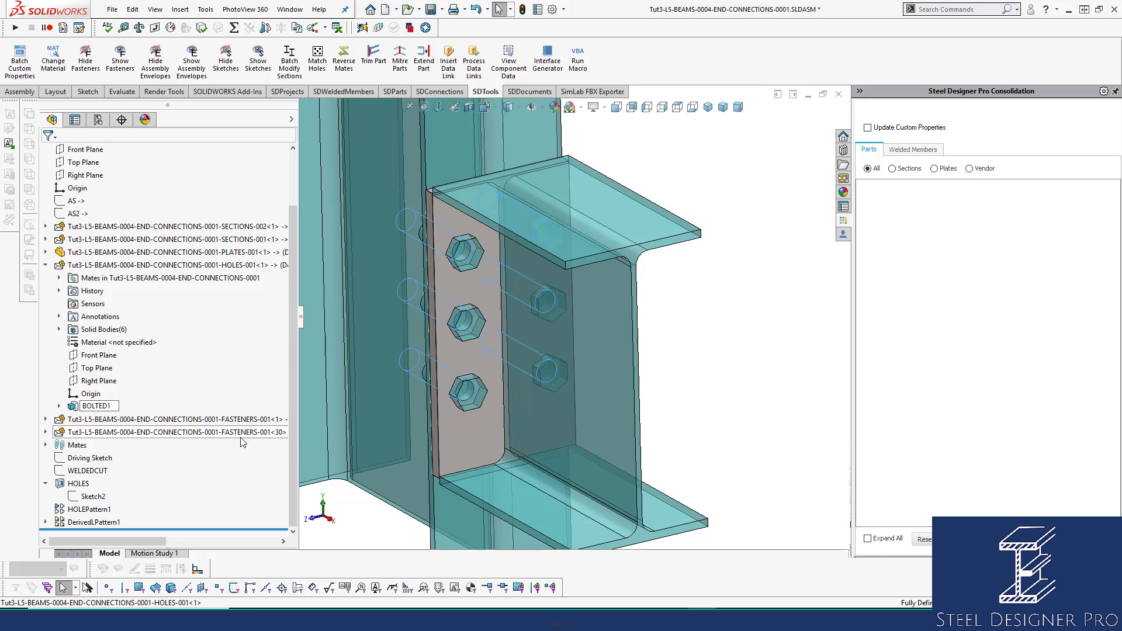
pyautogui.click(707, 334)
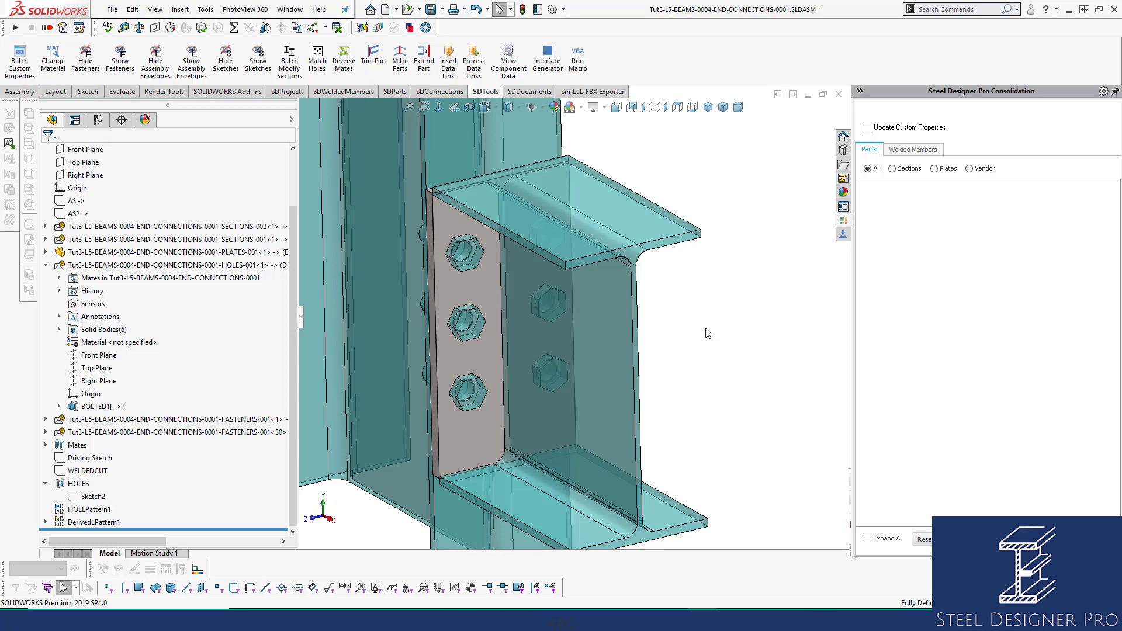
# Open the PLATES-001 end plate part in its own window from the assembly
pyautogui.scroll(3, 708, 333)
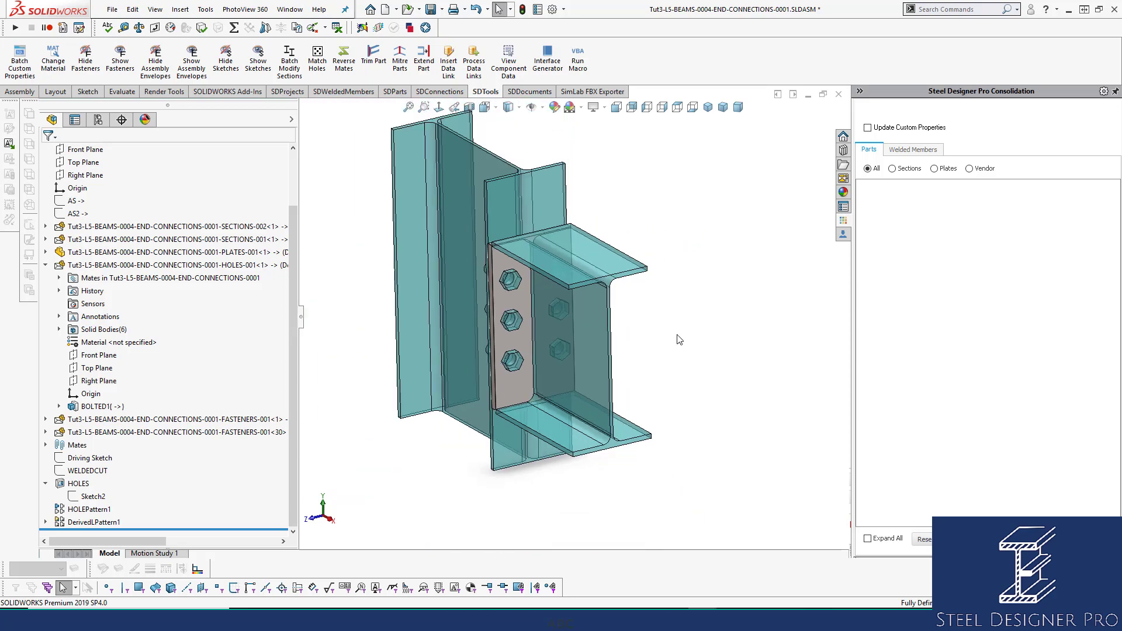
pyautogui.scroll(-5, 513, 269)
pyautogui.moveTo(514, 269); pyautogui.dragTo(500, 283, button='middle')
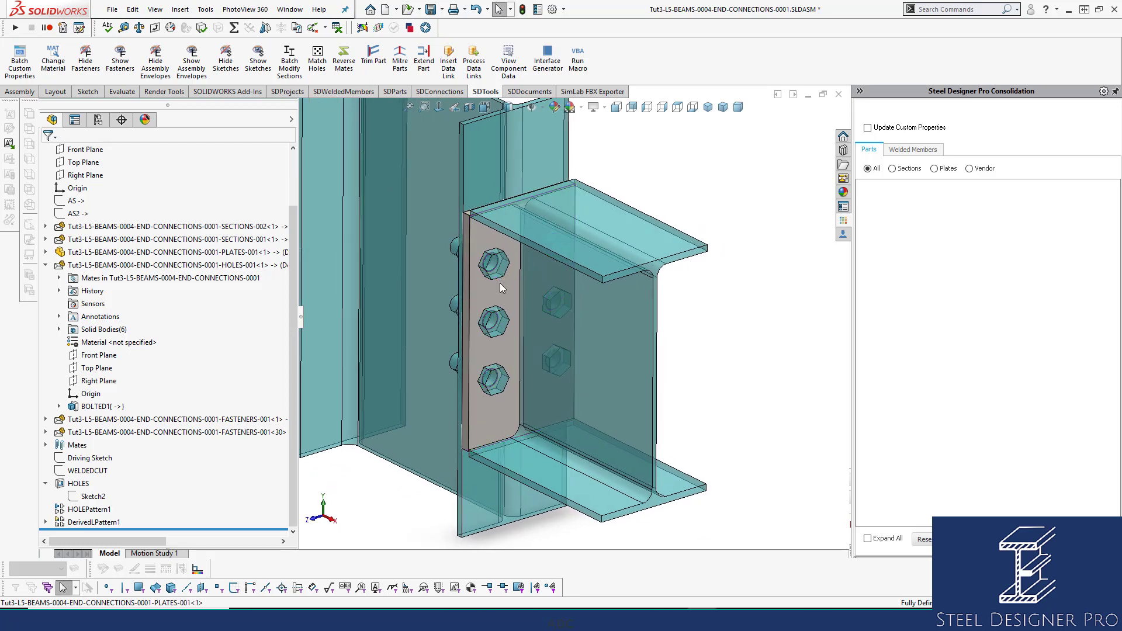
pyautogui.click(486, 236)
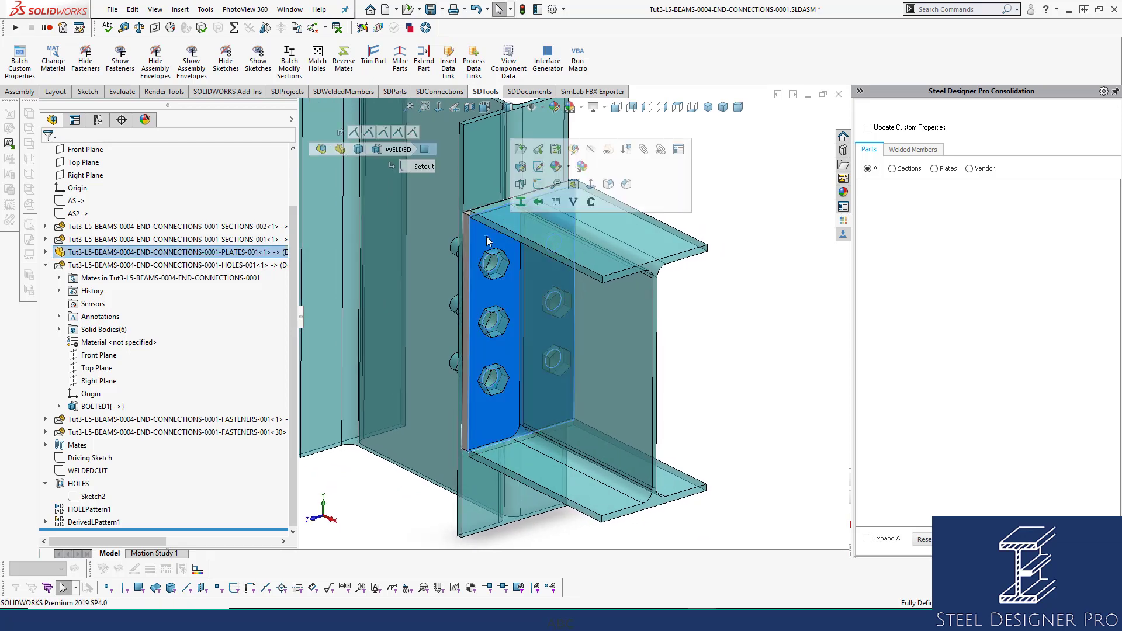
pyautogui.click(520, 149)
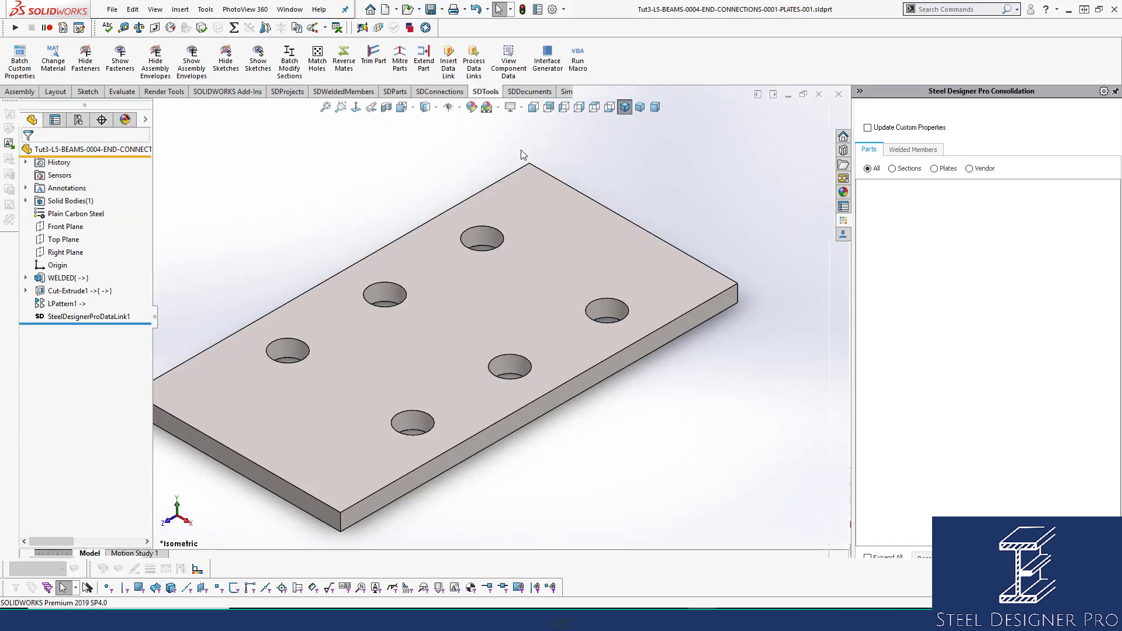
# Open the drawing of the PLATES-001 end plate from its part window
pyautogui.scroll(2, 446, 304)
pyautogui.rightClick(408, 204)
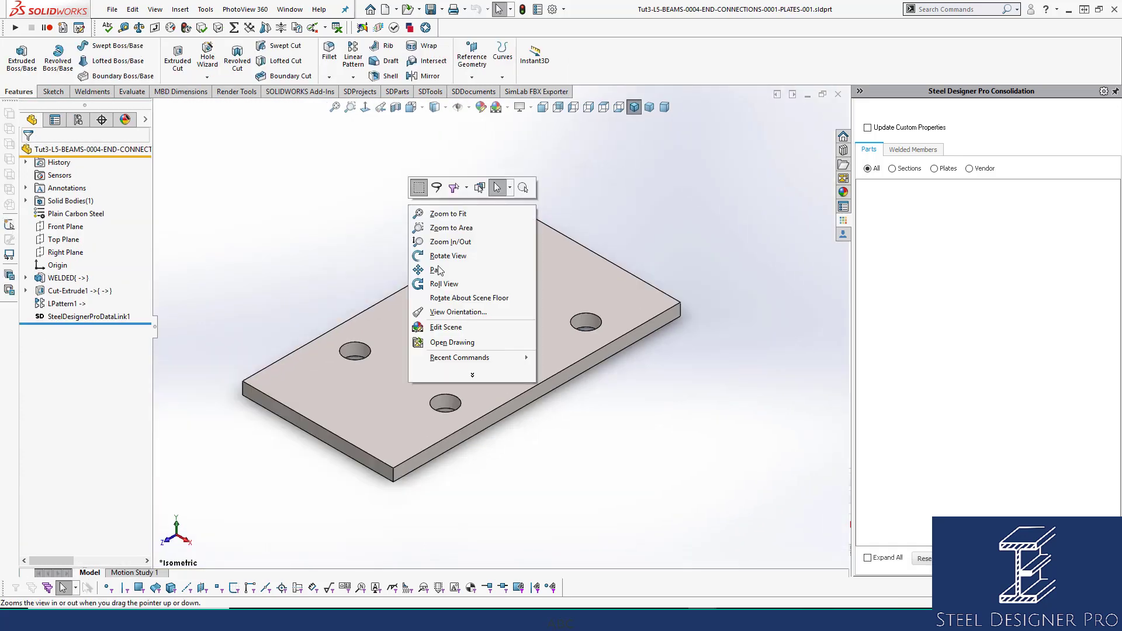
pyautogui.click(457, 343)
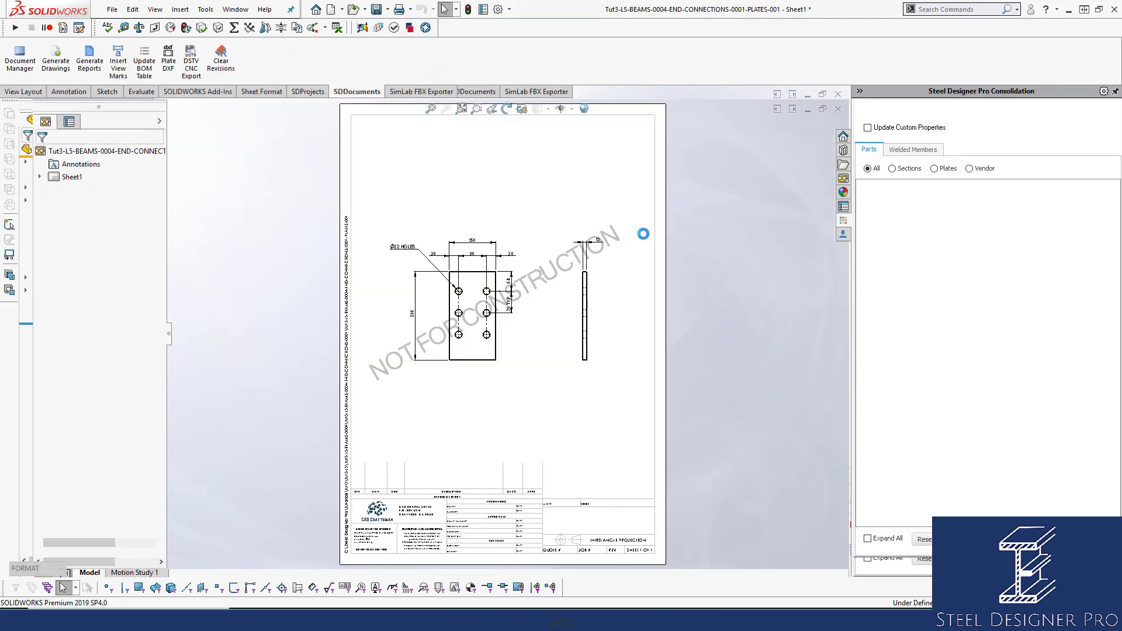
# Close the end plate drawing, saving all modified documents, and close the plate part to return to the end connection assembly
pyautogui.click(837, 111)
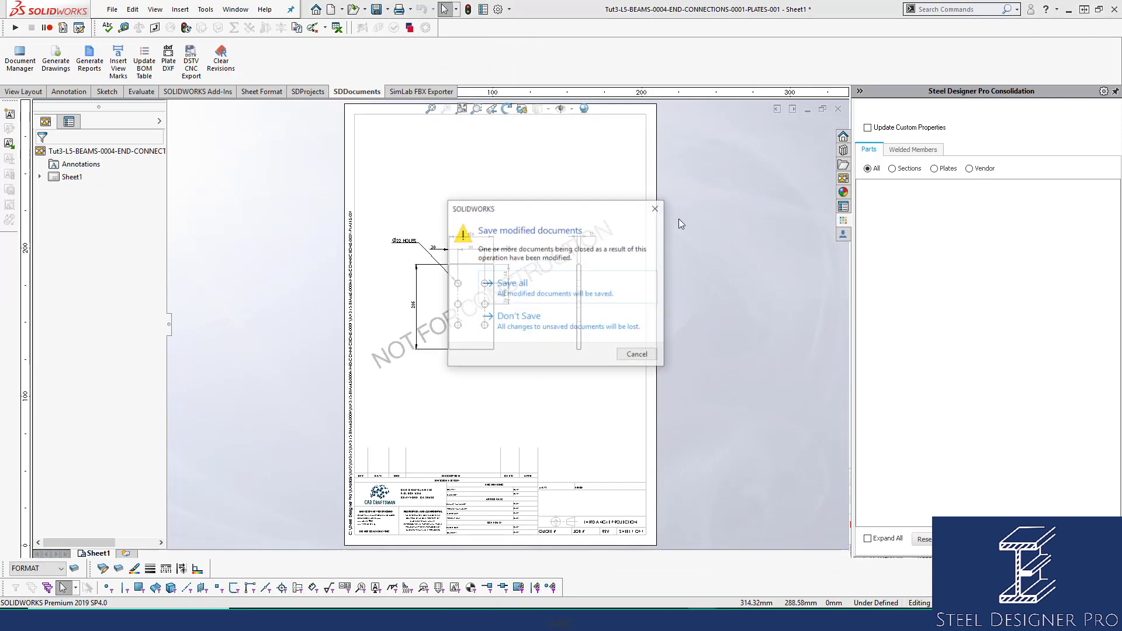
pyautogui.click(485, 283)
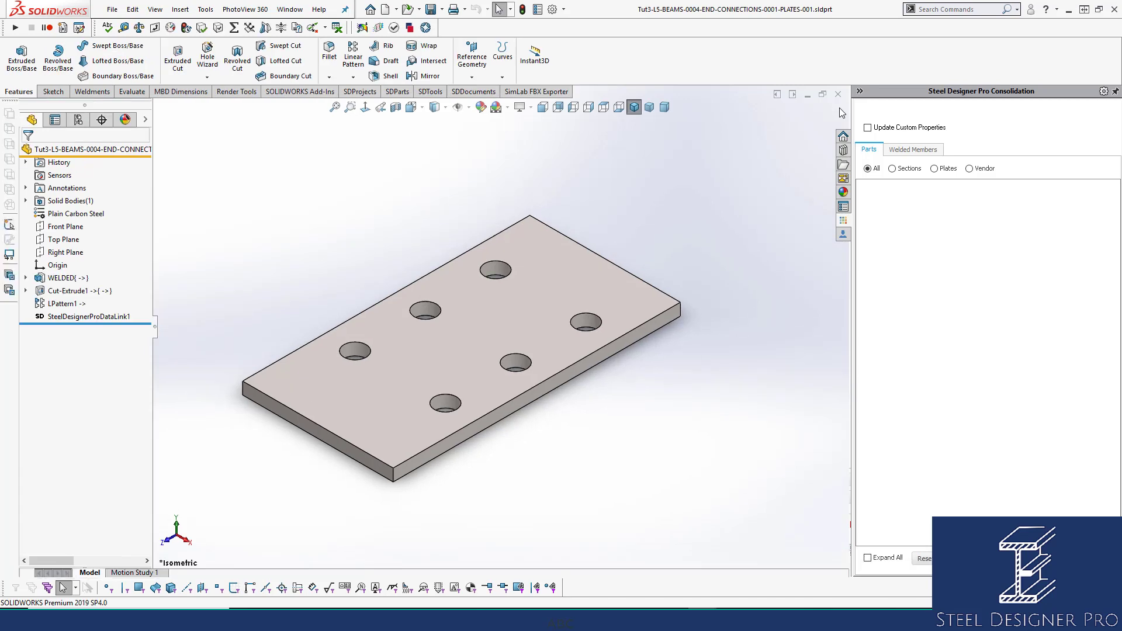
pyautogui.click(838, 95)
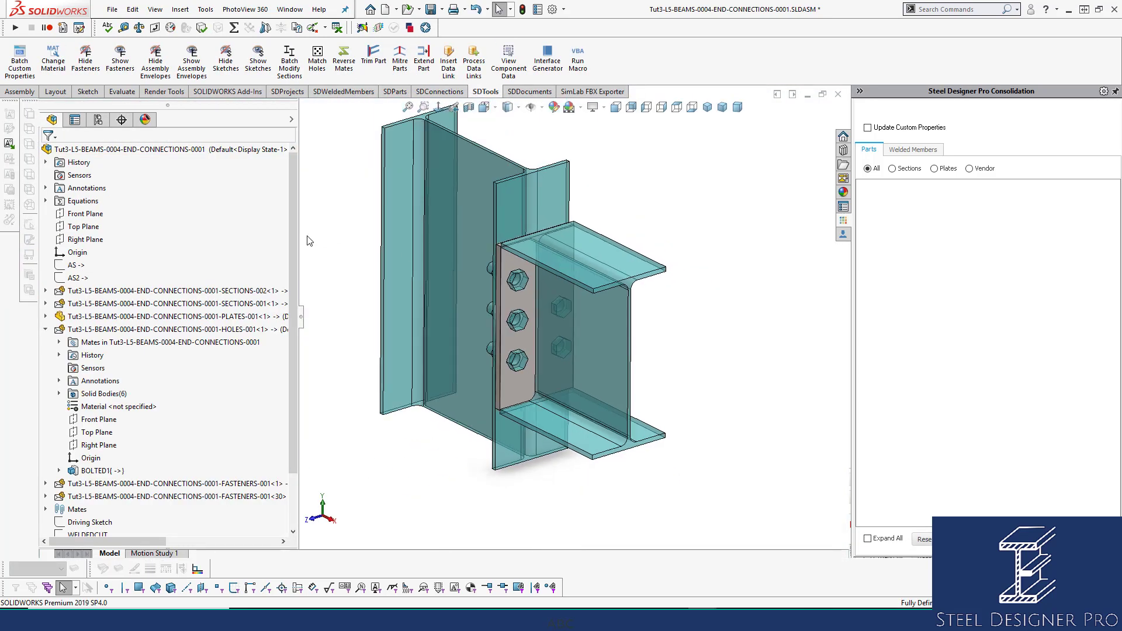
# Review the connection's global variables and equations in the equation manager, widening the Comments column to read the descriptions
pyautogui.click(46, 329)
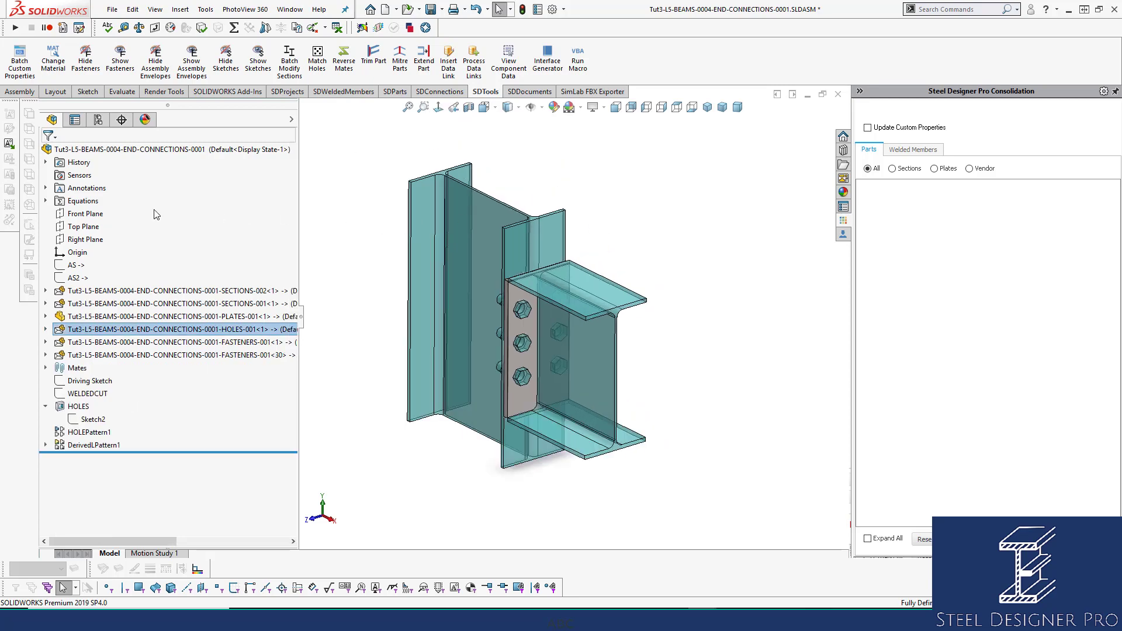
pyautogui.click(45, 201)
pyautogui.rightClick(96, 203)
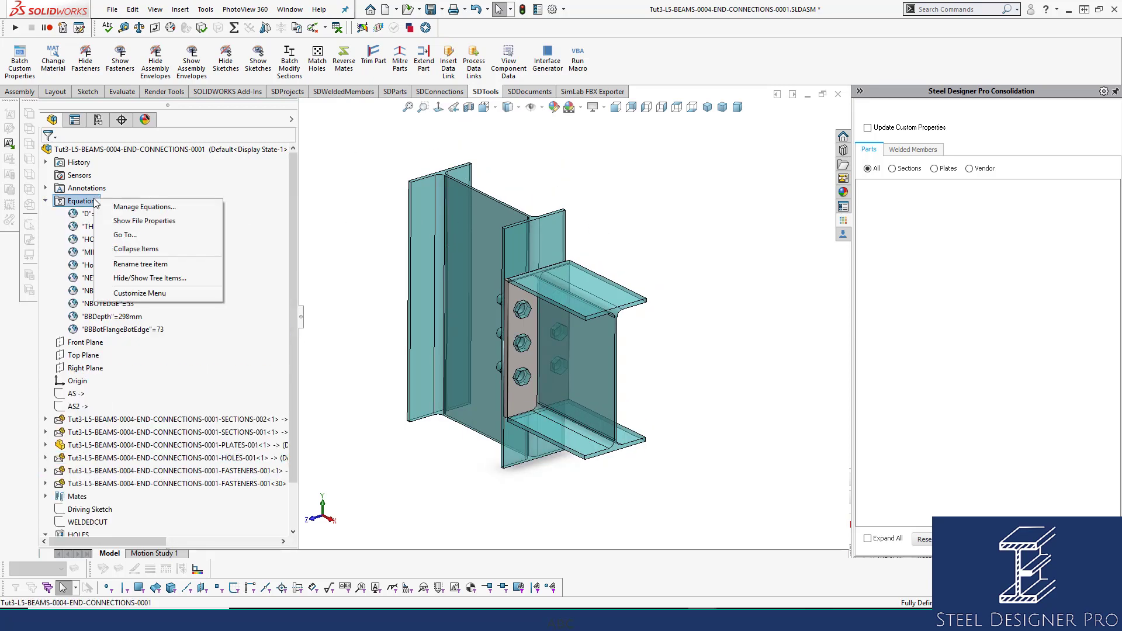
pyautogui.click(137, 207)
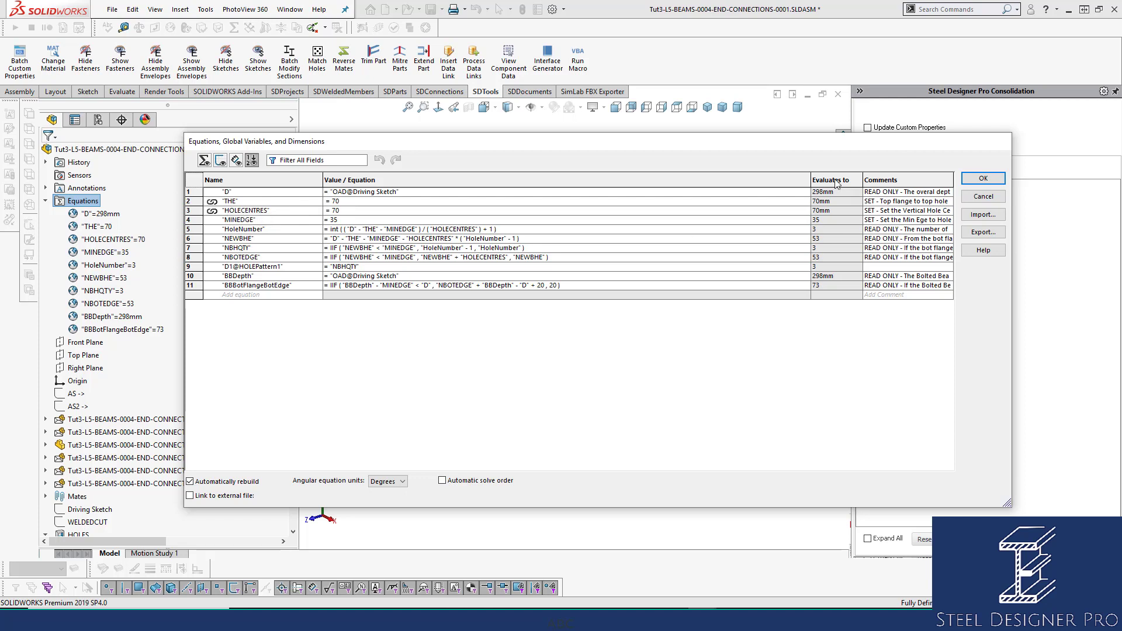
pyautogui.moveTo(811, 178); pyautogui.dragTo(692, 178)
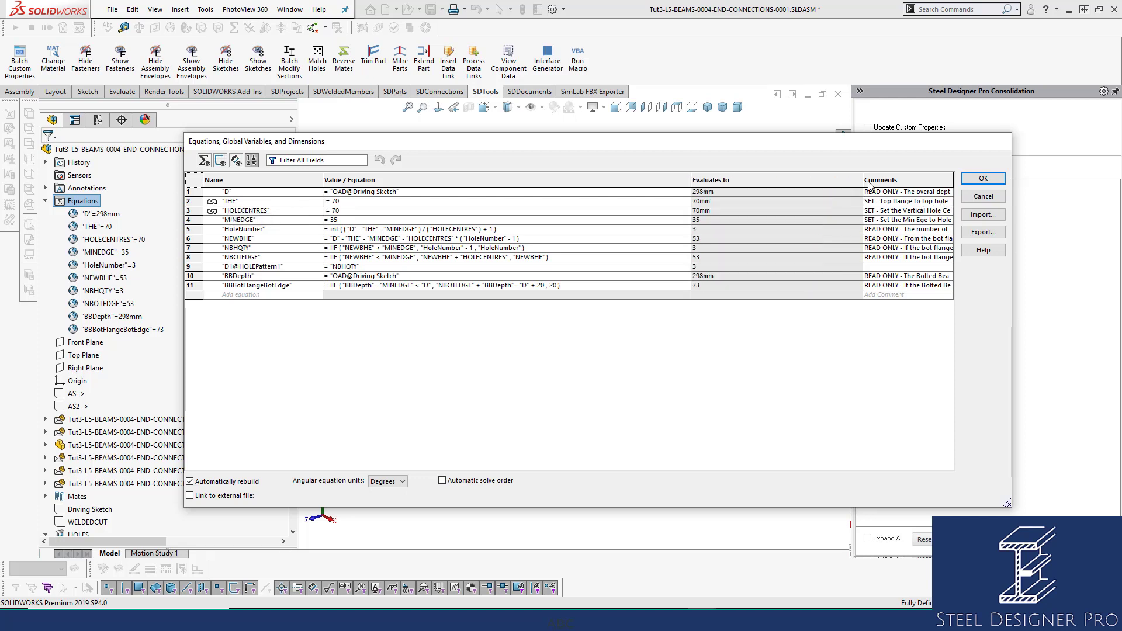
pyautogui.moveTo(862, 180); pyautogui.dragTo(744, 180)
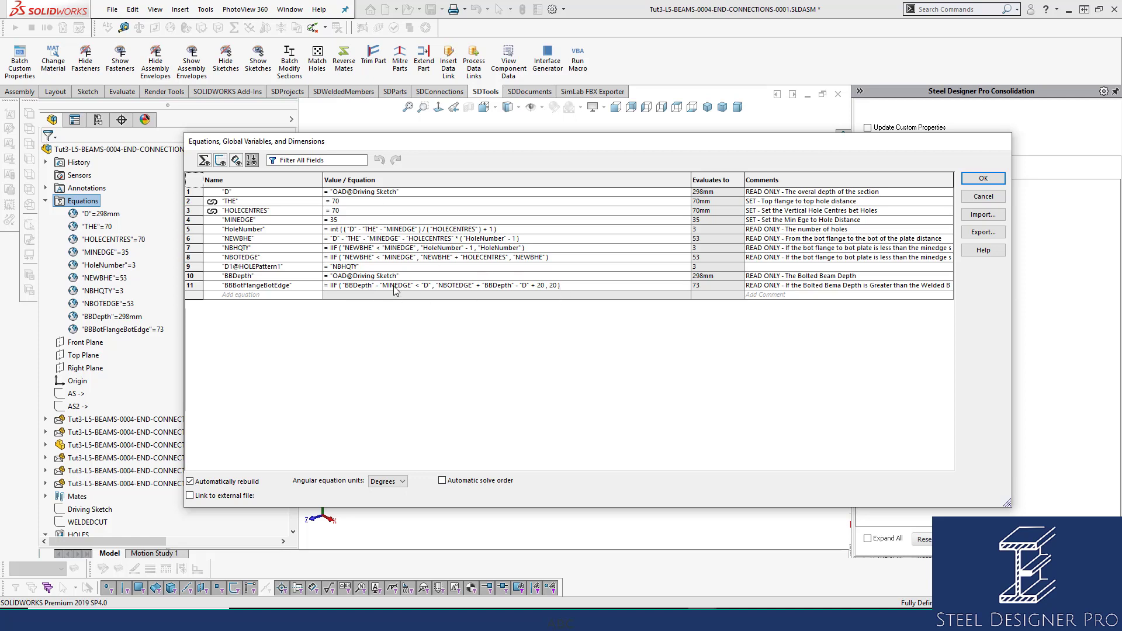
pyautogui.click(982, 179)
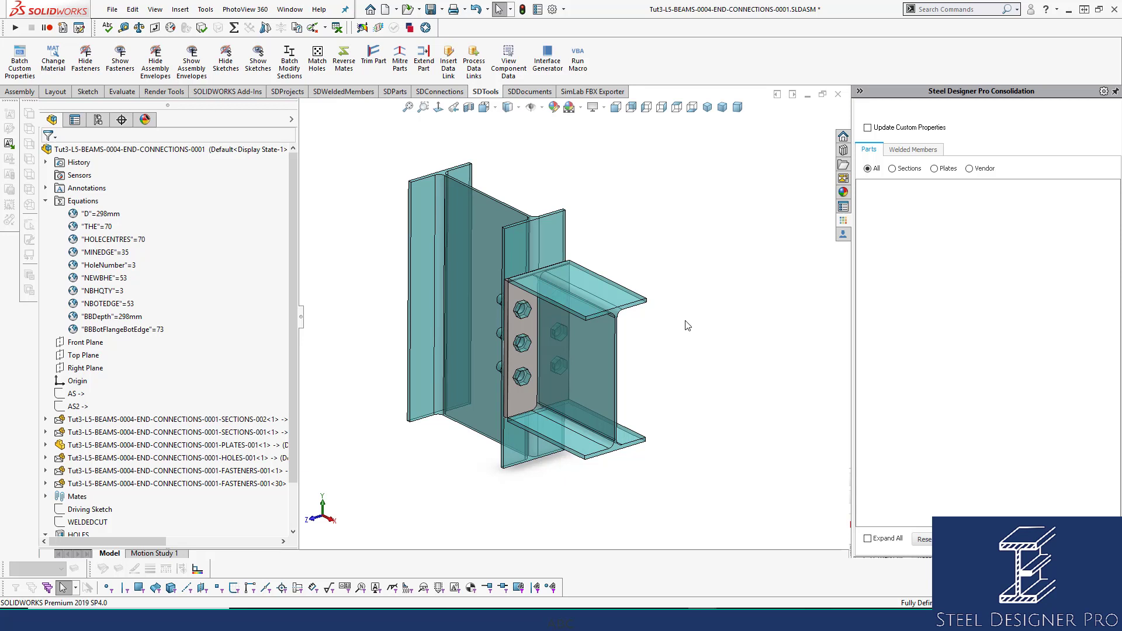
pyautogui.click(46, 201)
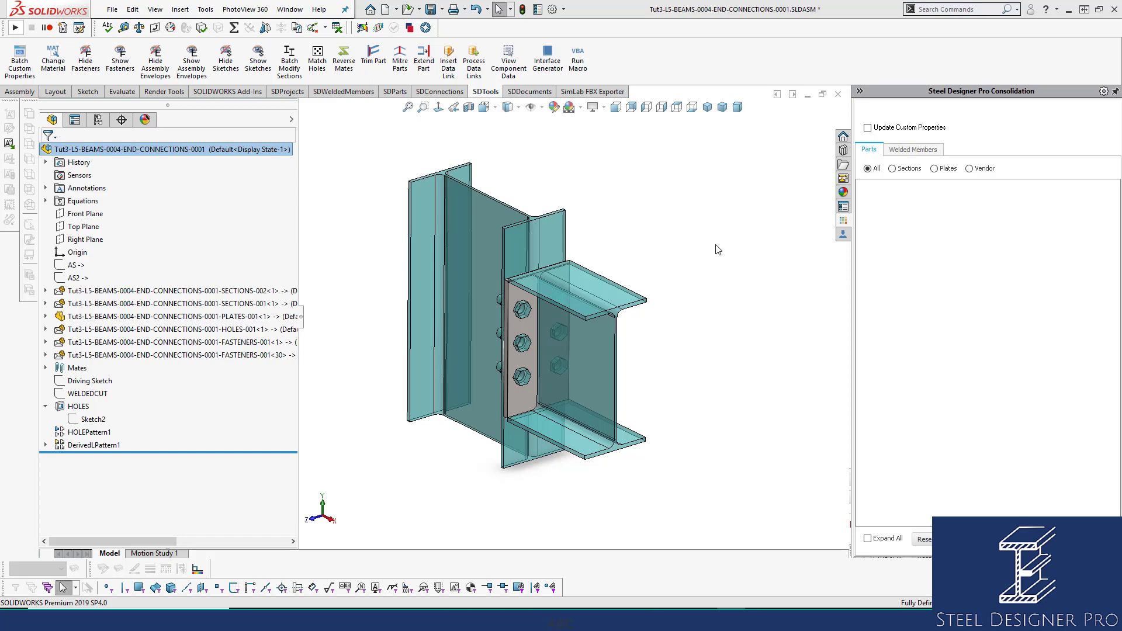
# Close the end connection assembly with all modified documents saved, and close the BEAMS-0004 assembly to return to Tut3-L5
pyautogui.click(837, 94)
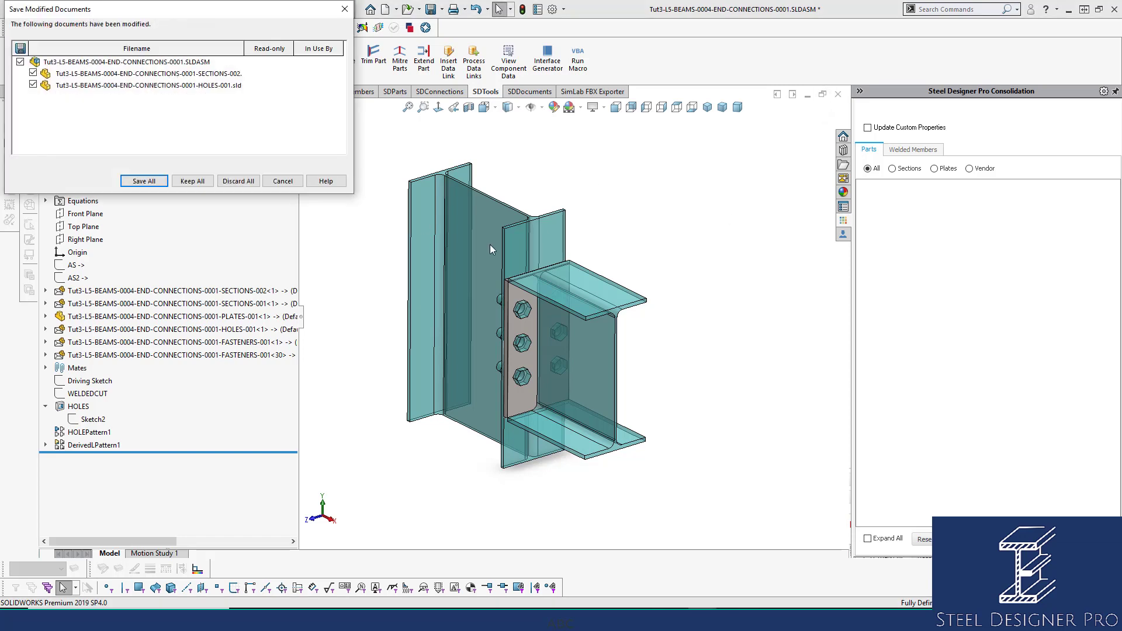
pyautogui.click(143, 181)
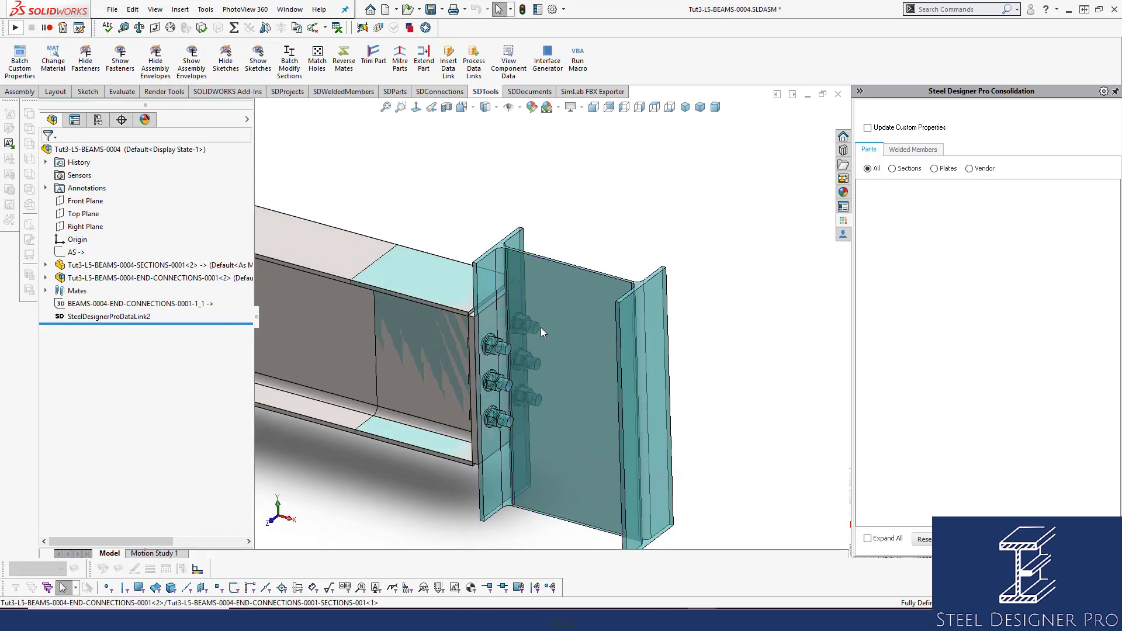
pyautogui.click(685, 107)
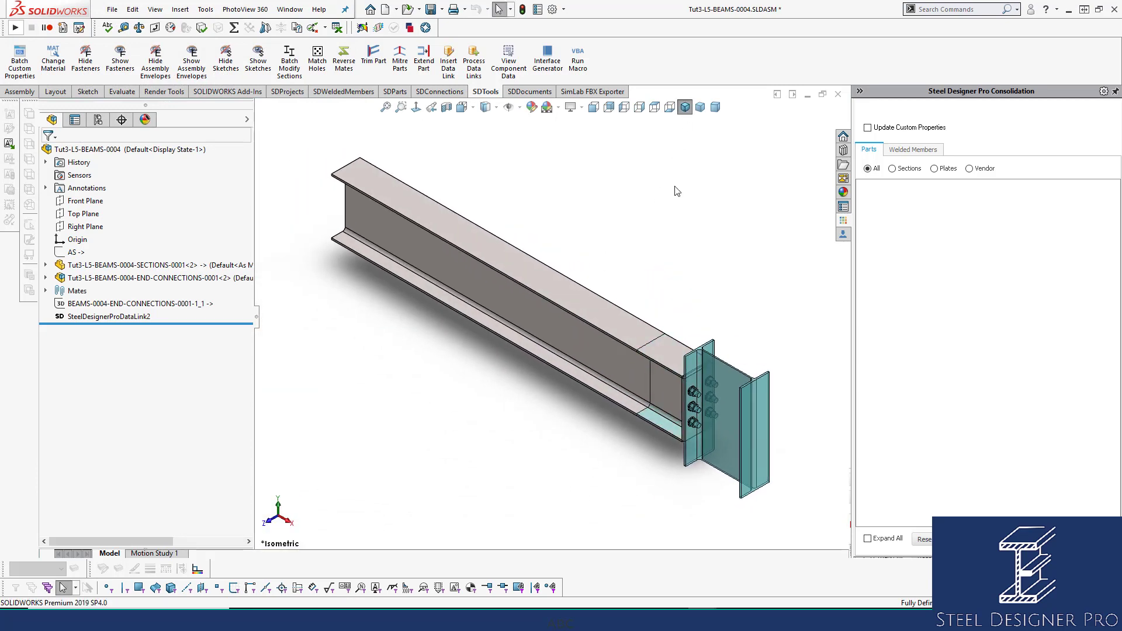
pyautogui.click(838, 94)
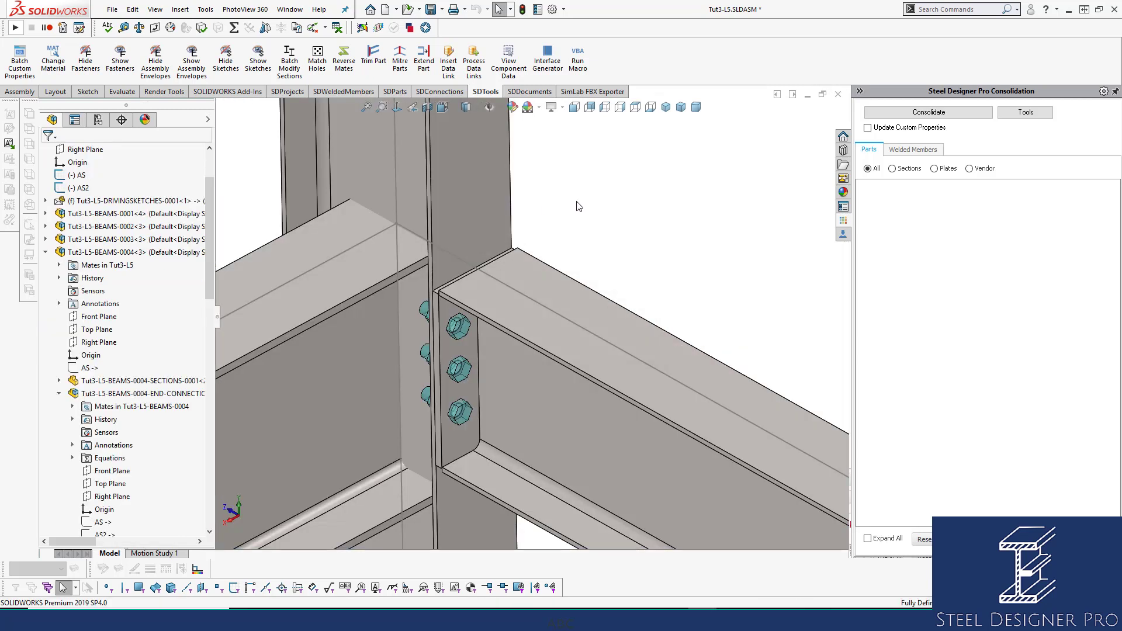
# Delete the bolted end connection between the BEAMS-0004 beam and the column, and save the Tut3-L5 assembly
pyautogui.click(427, 91)
pyautogui.click(47, 55)
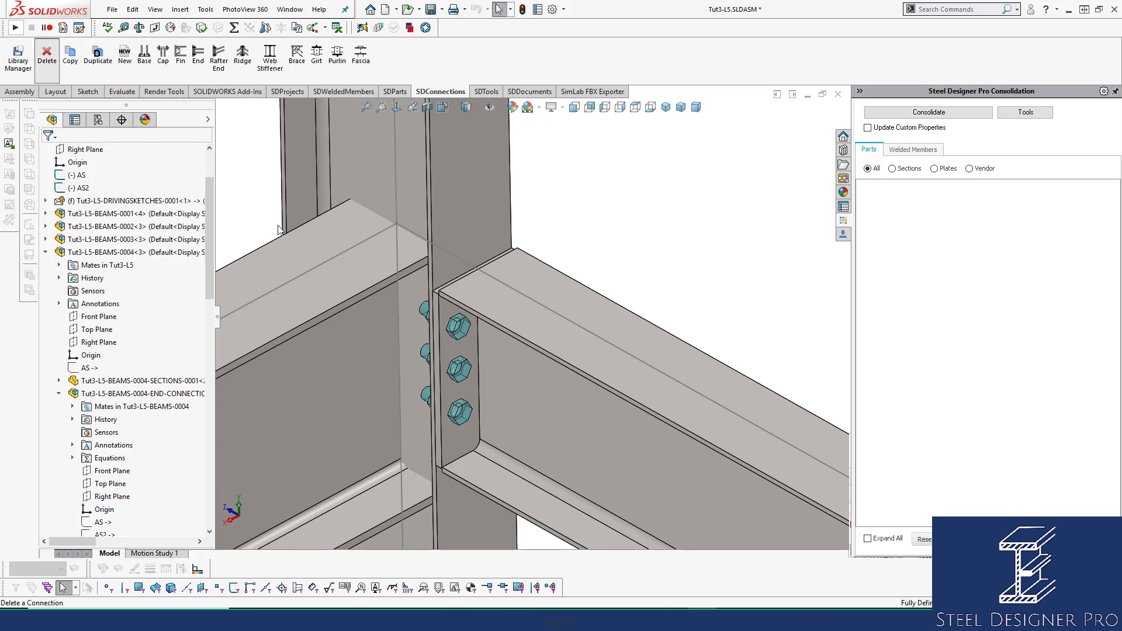
pyautogui.click(465, 345)
pyautogui.click(798, 127)
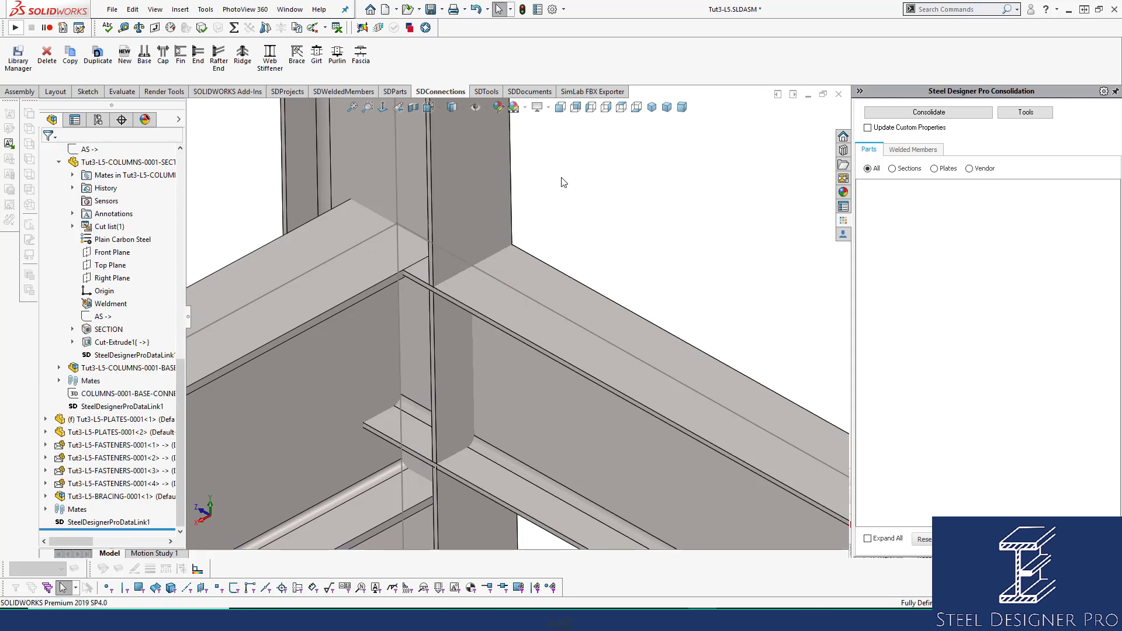
pyautogui.hotkey('ctrl', 's')
# Start a new connection with the END model filter and use the BLANK-CONNECTIONS-0001 library item
pyautogui.click(125, 58)
pyautogui.click(123, 200)
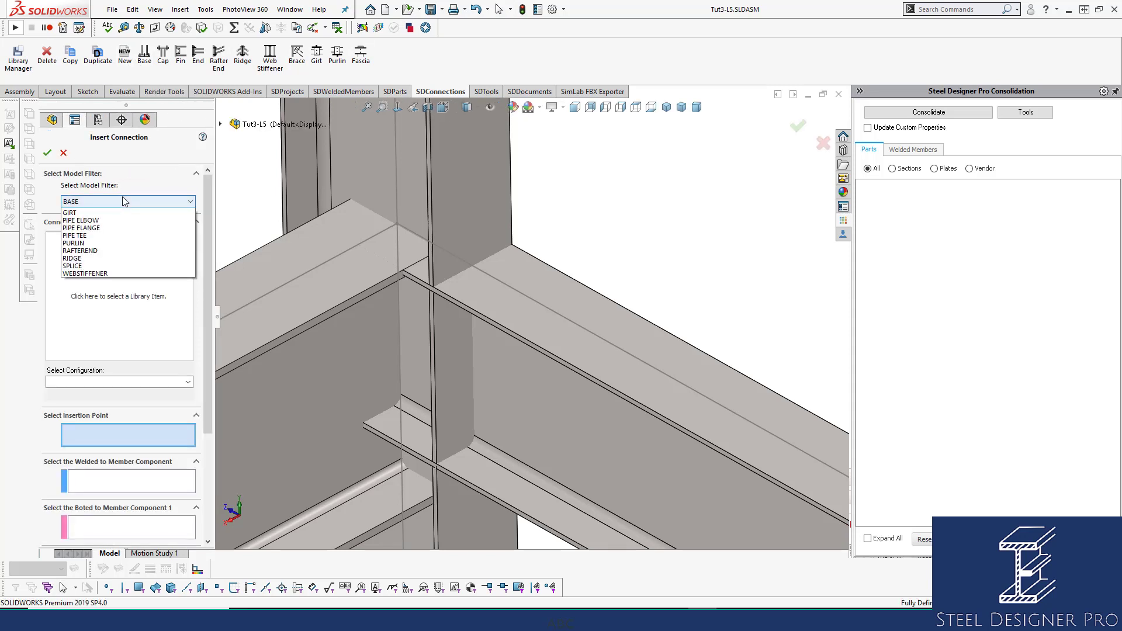
pyautogui.click(120, 244)
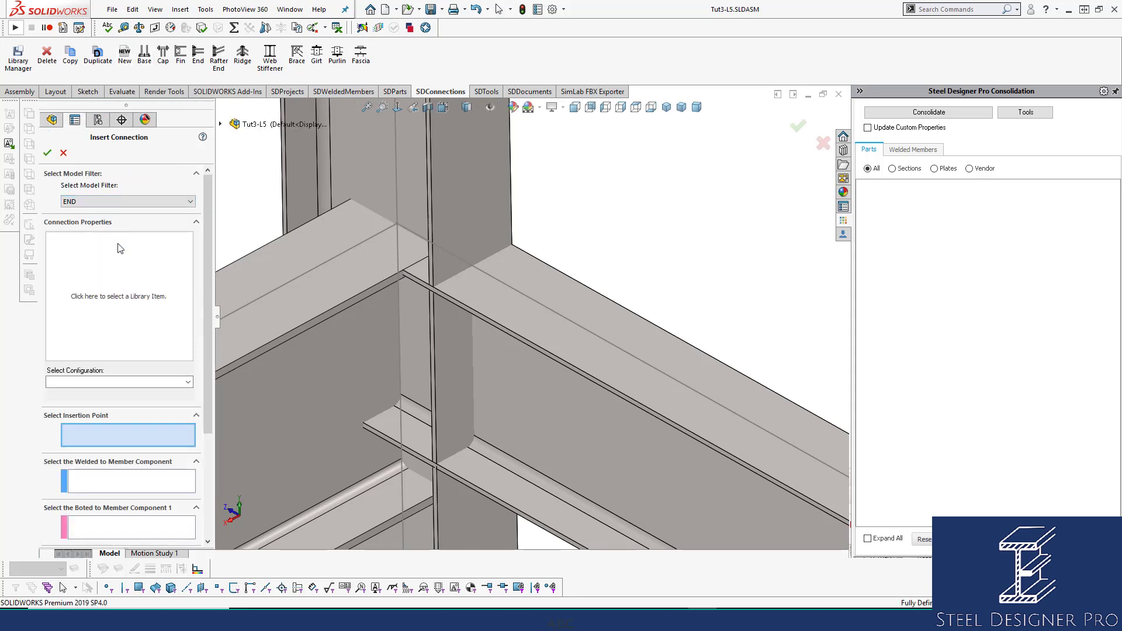
pyautogui.click(140, 293)
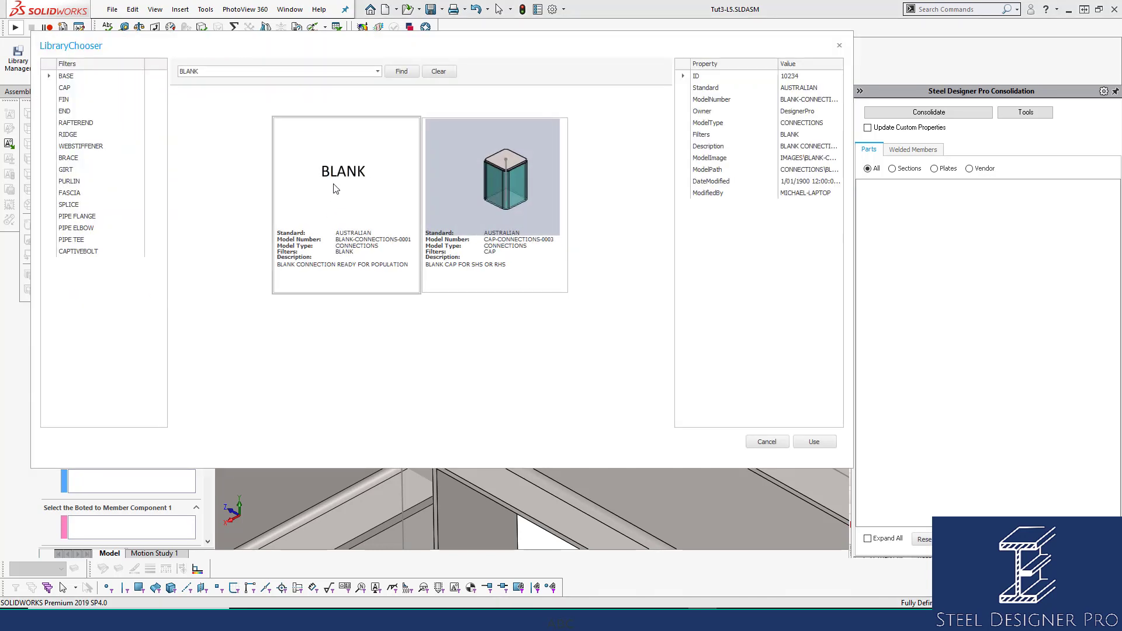
pyautogui.click(814, 443)
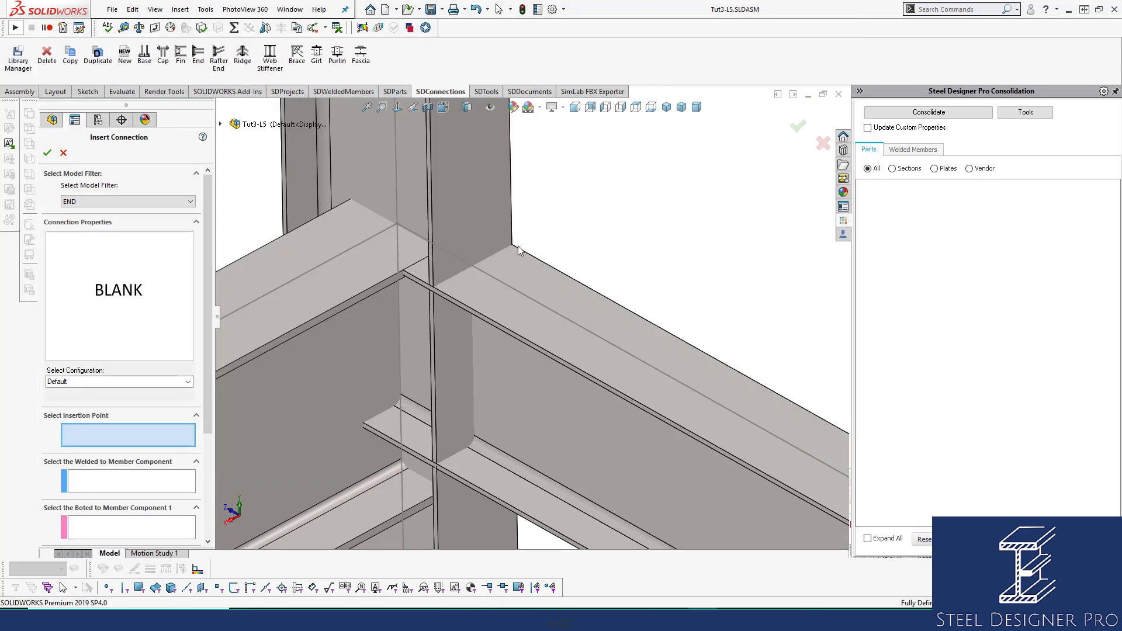
# Insert the blank connection at the Floor1 sketch point at the column, with the BEAMS-0004 beam as welded member and the column as bolted member 1
pyautogui.click(401, 226)
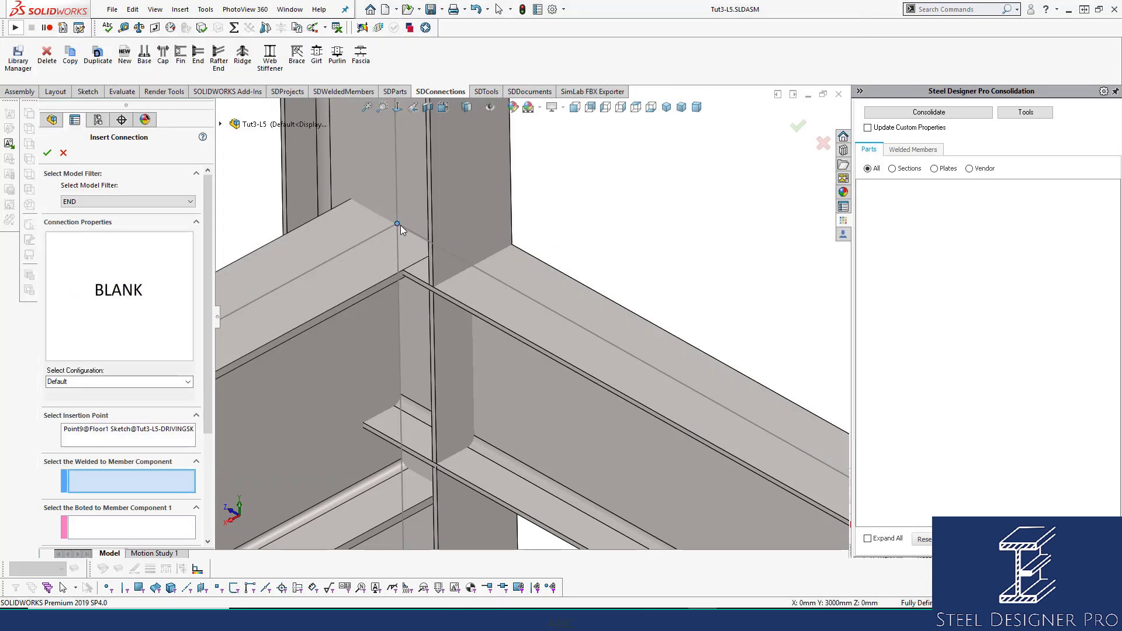
pyautogui.moveTo(210, 274); pyautogui.dragTo(210, 367)
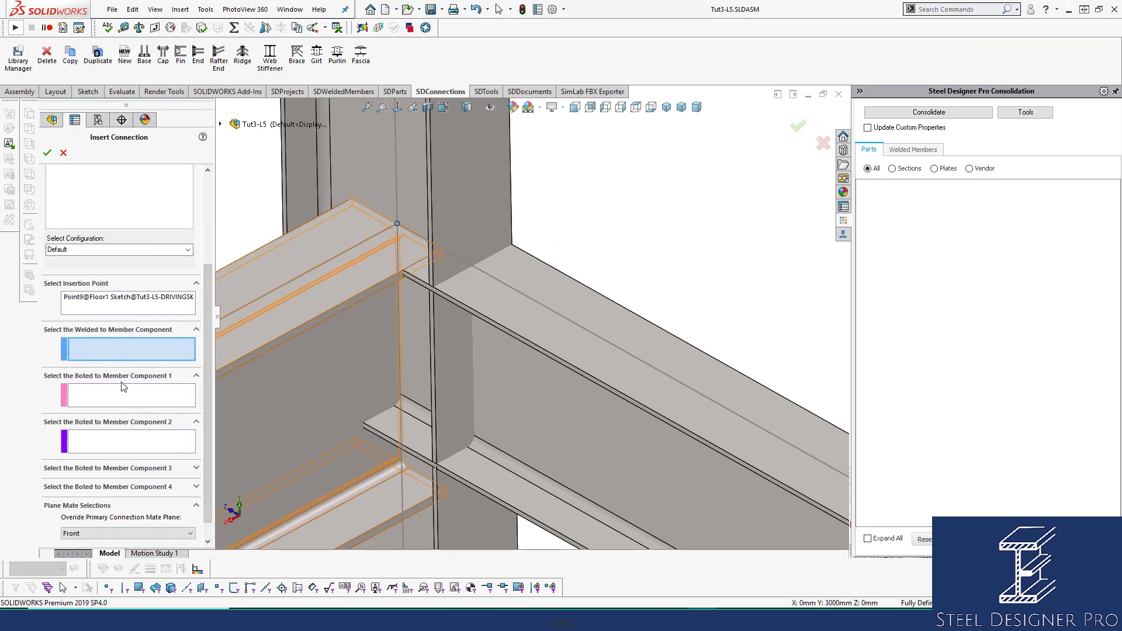
pyautogui.click(513, 365)
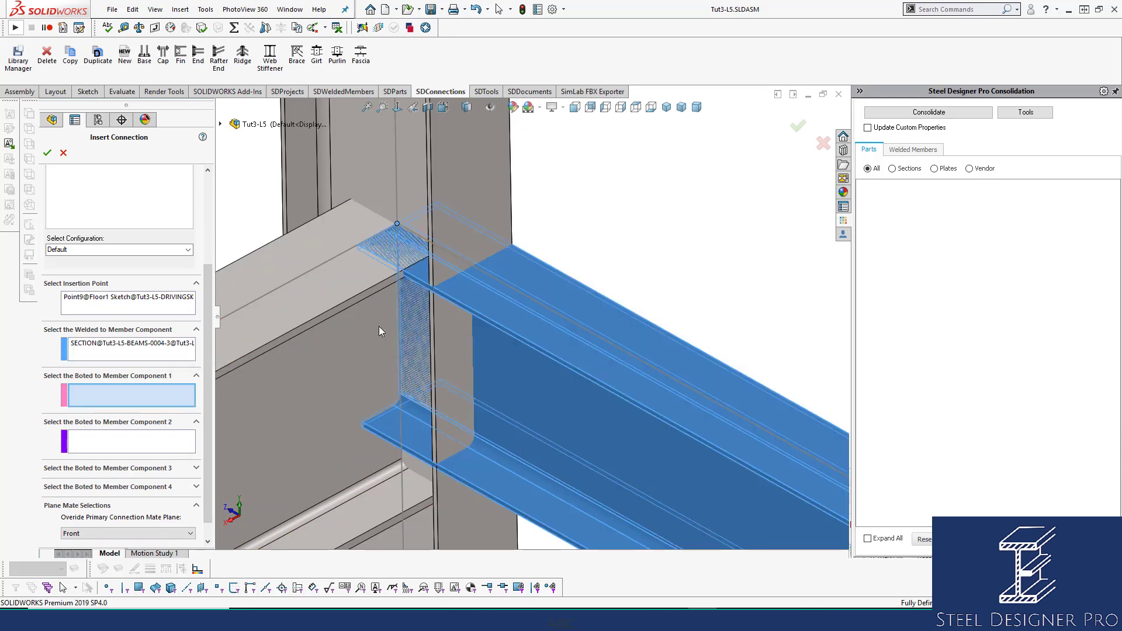
pyautogui.click(451, 170)
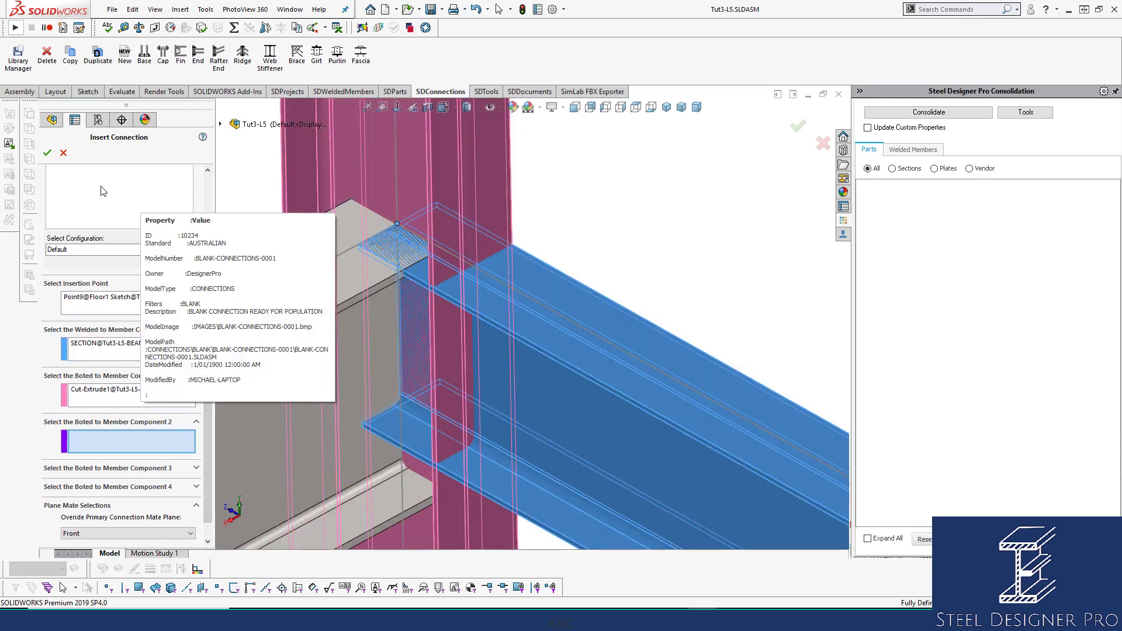
pyautogui.click(47, 153)
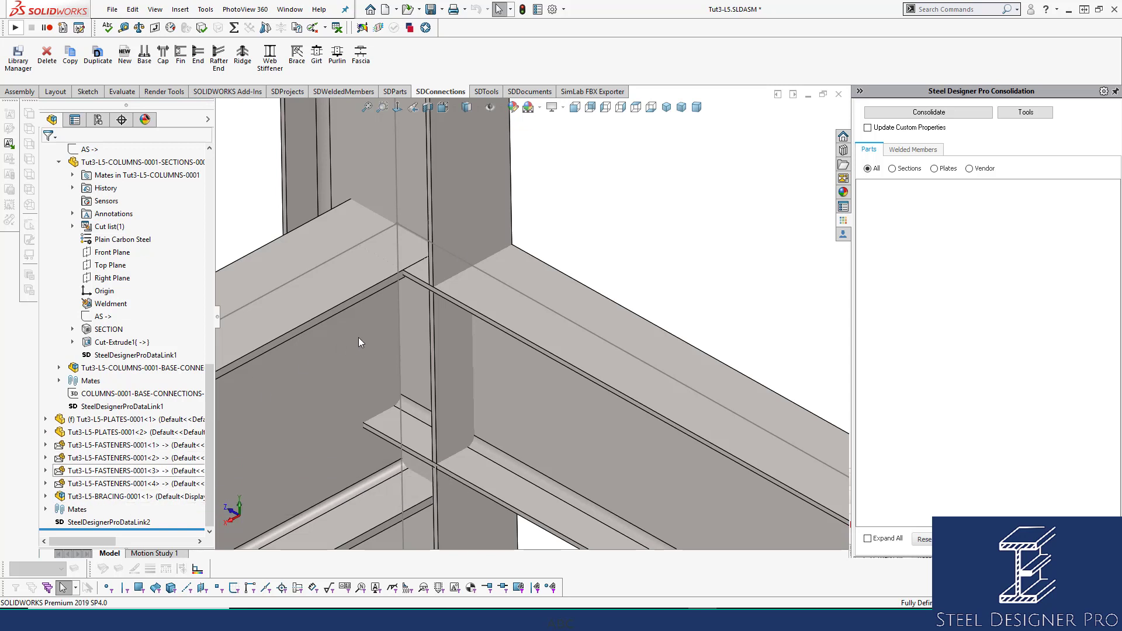
# Locate the new END-CONNECTIONS-0001 subassembly under BEAMS-0004 and open it in its own window
pyautogui.click(466, 287)
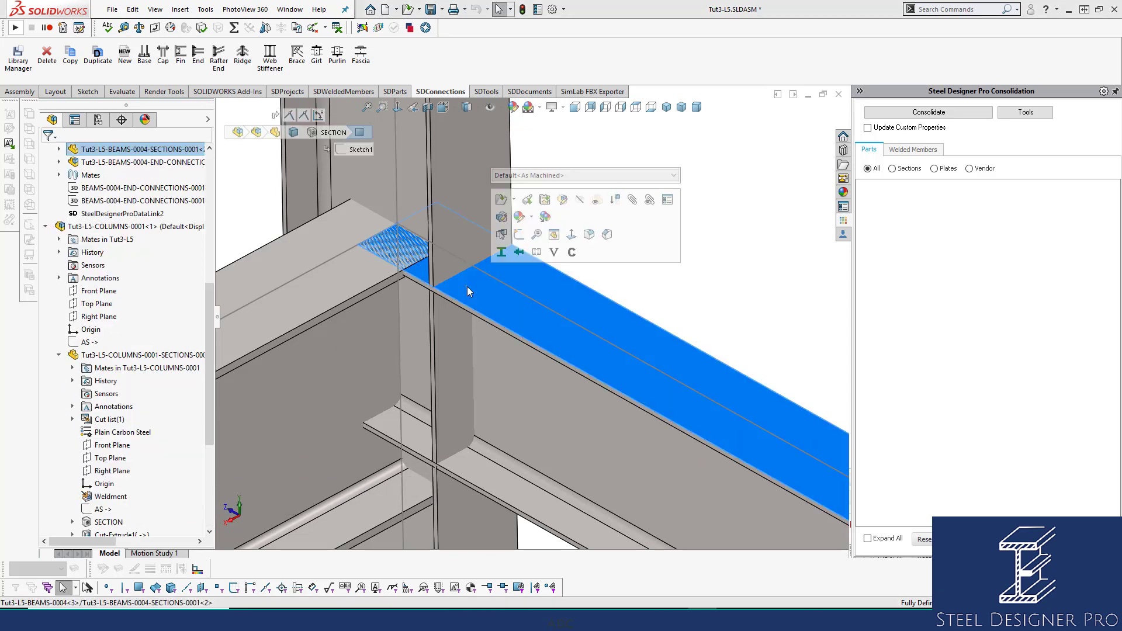
pyautogui.click(116, 165)
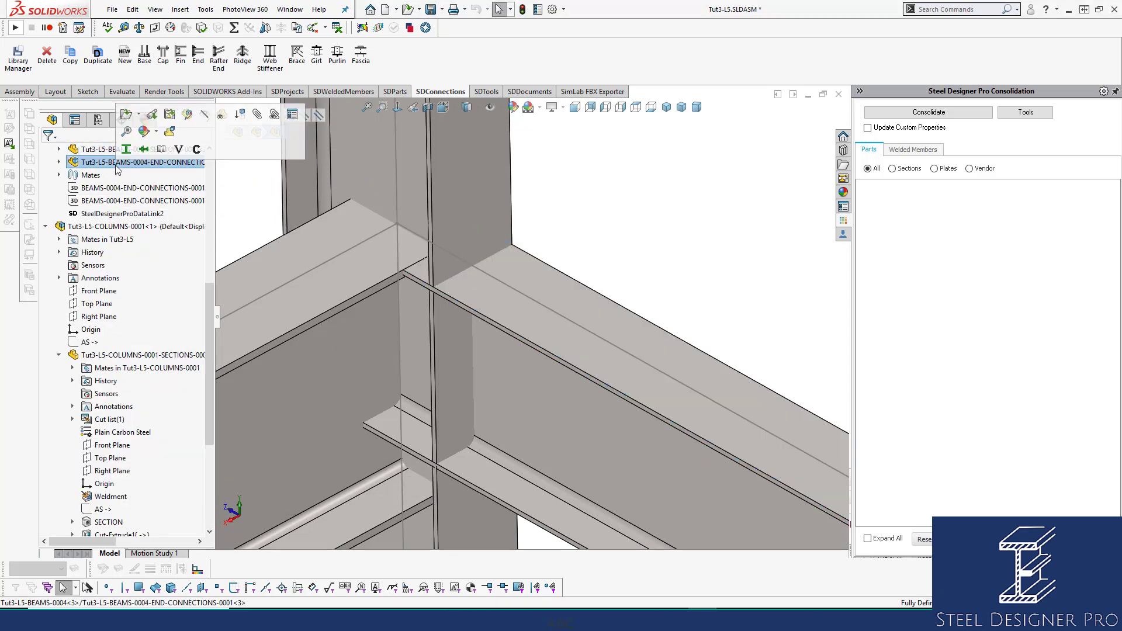
pyautogui.click(125, 117)
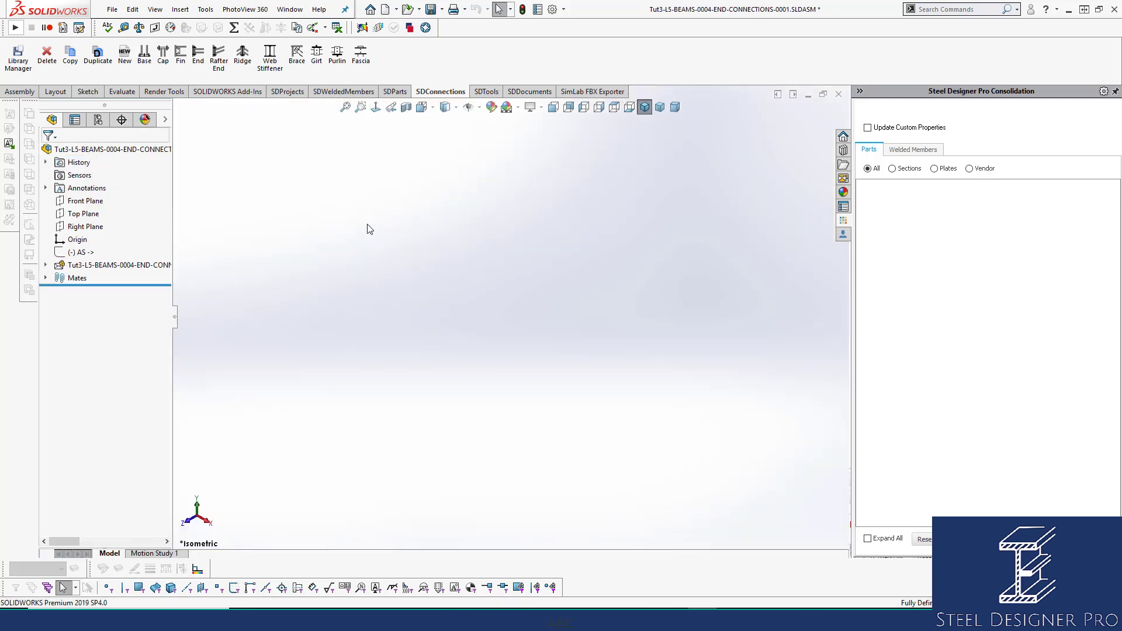
# Show the AS sketch in the blank connection assembly, and check its line against the origin
pyautogui.click(80, 252)
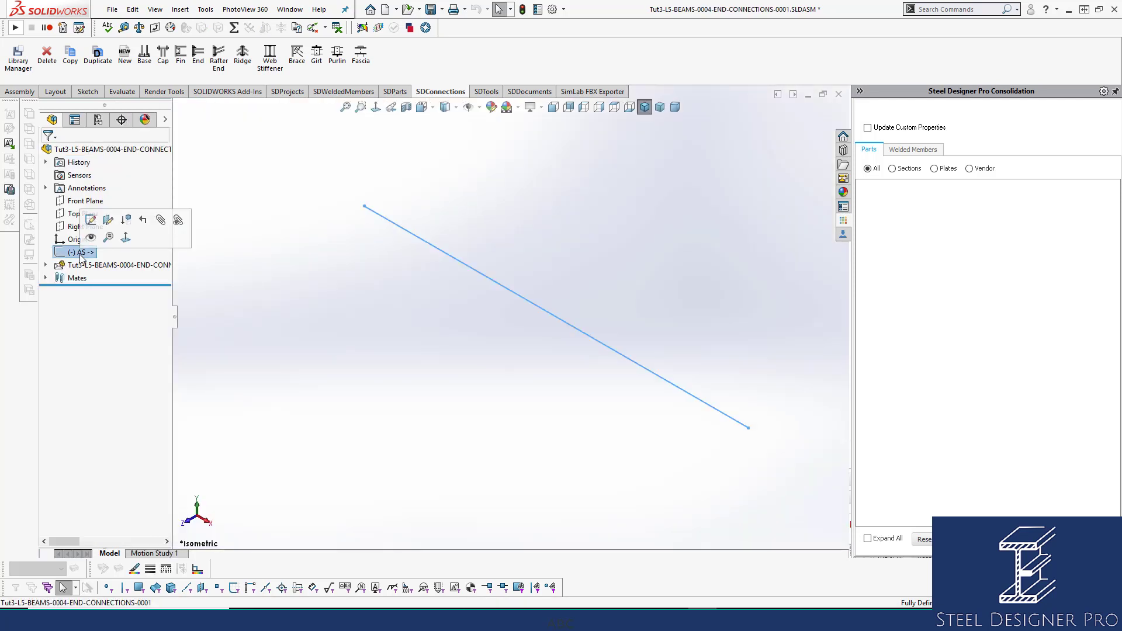
pyautogui.click(91, 239)
pyautogui.press('f')
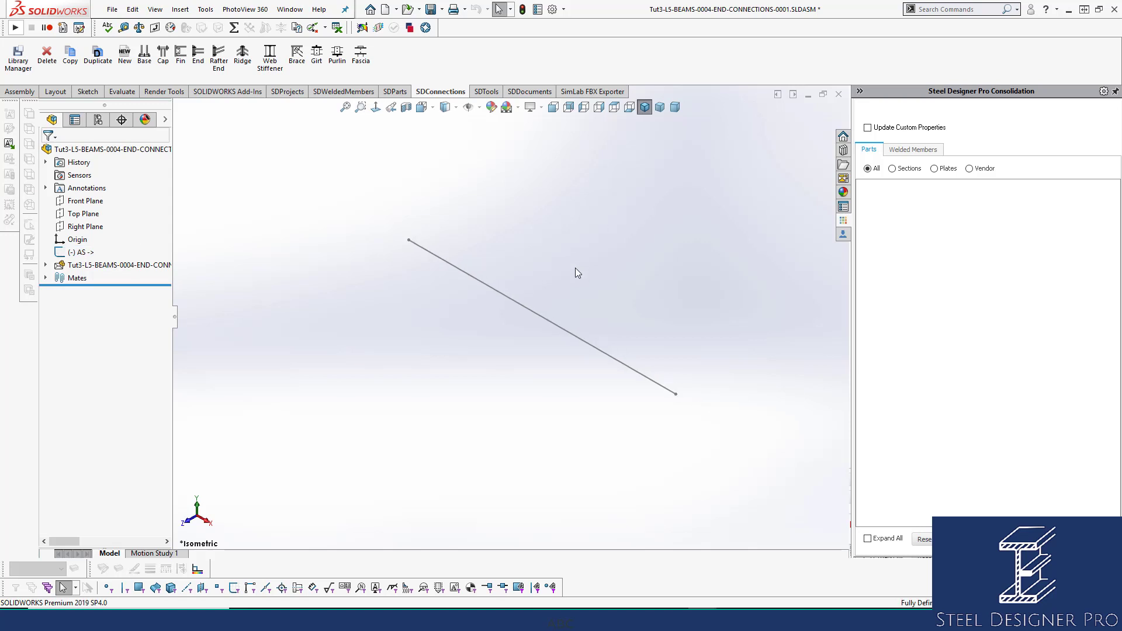
pyautogui.click(408, 240)
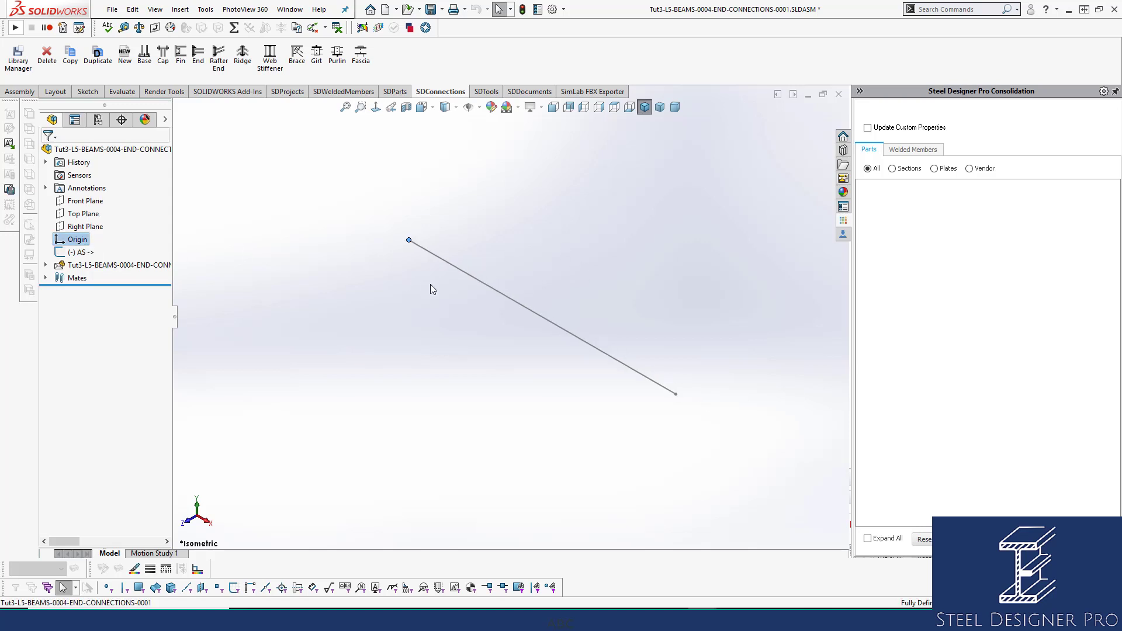
pyautogui.click(451, 265)
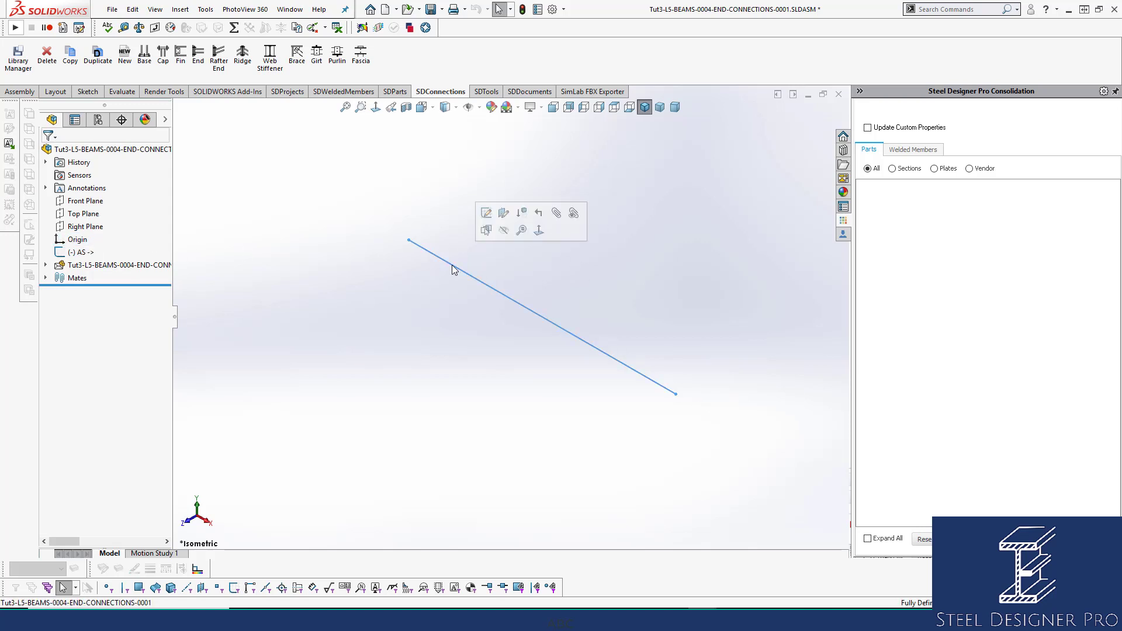
pyautogui.click(680, 335)
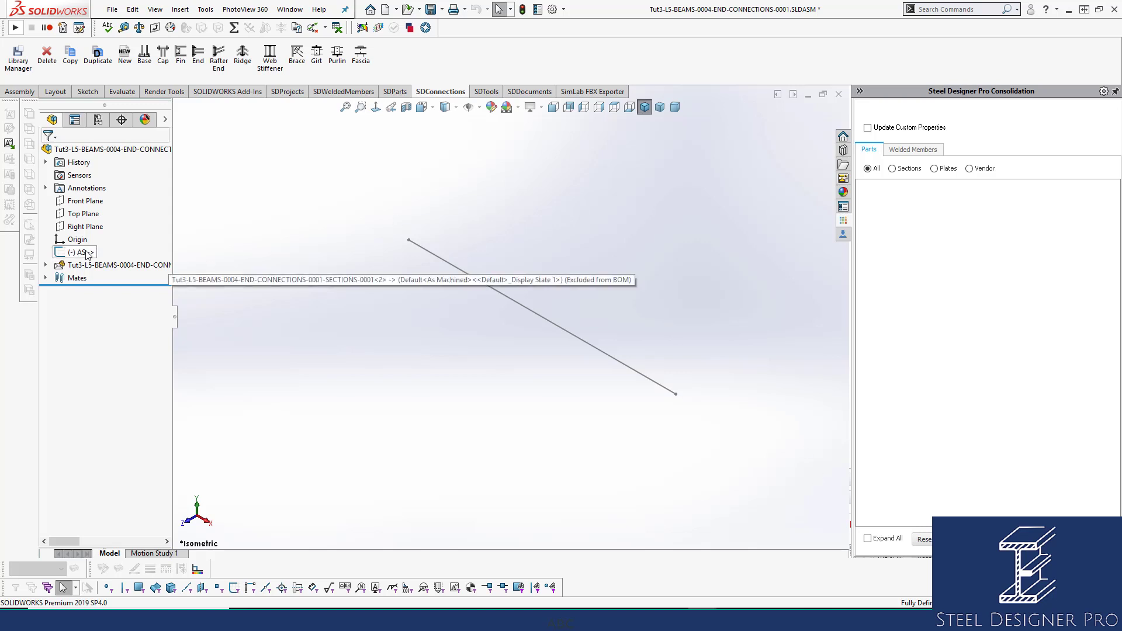
# Edit the AS sketch, dimension the length of its line at 300 mm, and exit the sketch
pyautogui.click(79, 252)
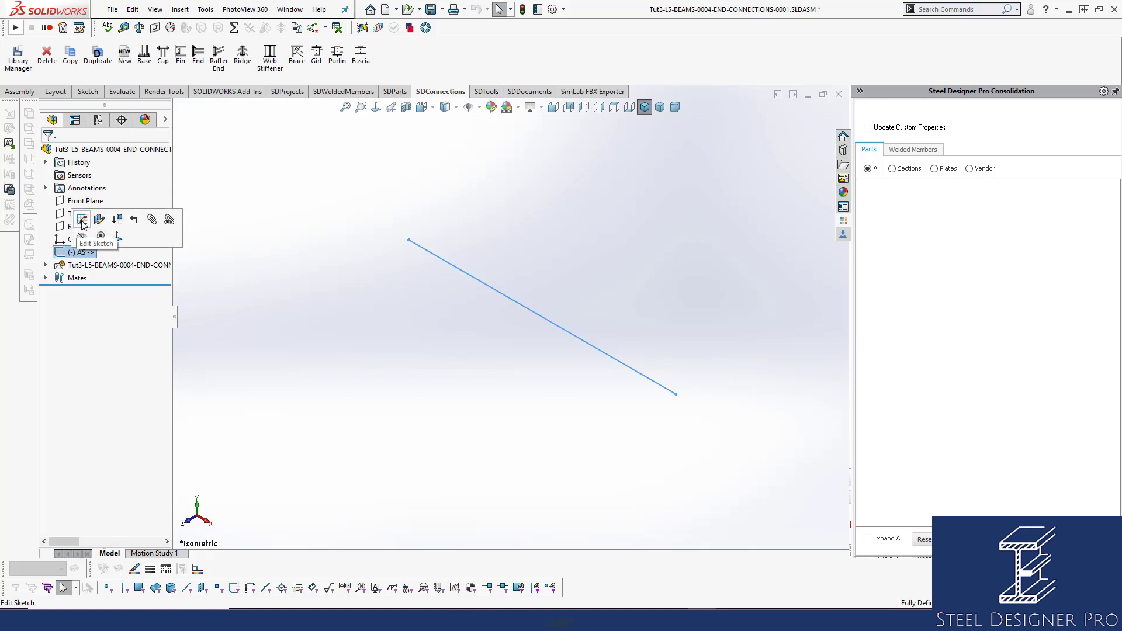
pyautogui.click(72, 221)
pyautogui.click(409, 241)
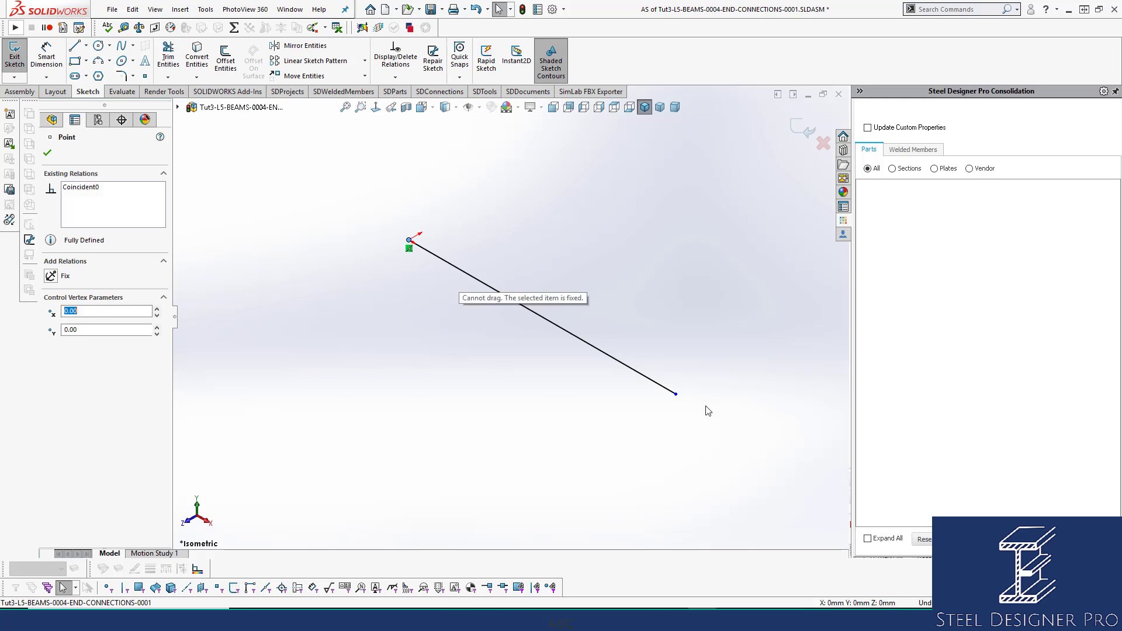
pyautogui.moveTo(676, 394)
pyautogui.mouseDown()
pyautogui.moveTo(631, 368)
pyautogui.moveTo(659, 384)
pyautogui.mouseUp()
pyautogui.moveTo(496, 244); pyautogui.dragTo(496, 210, button='right')
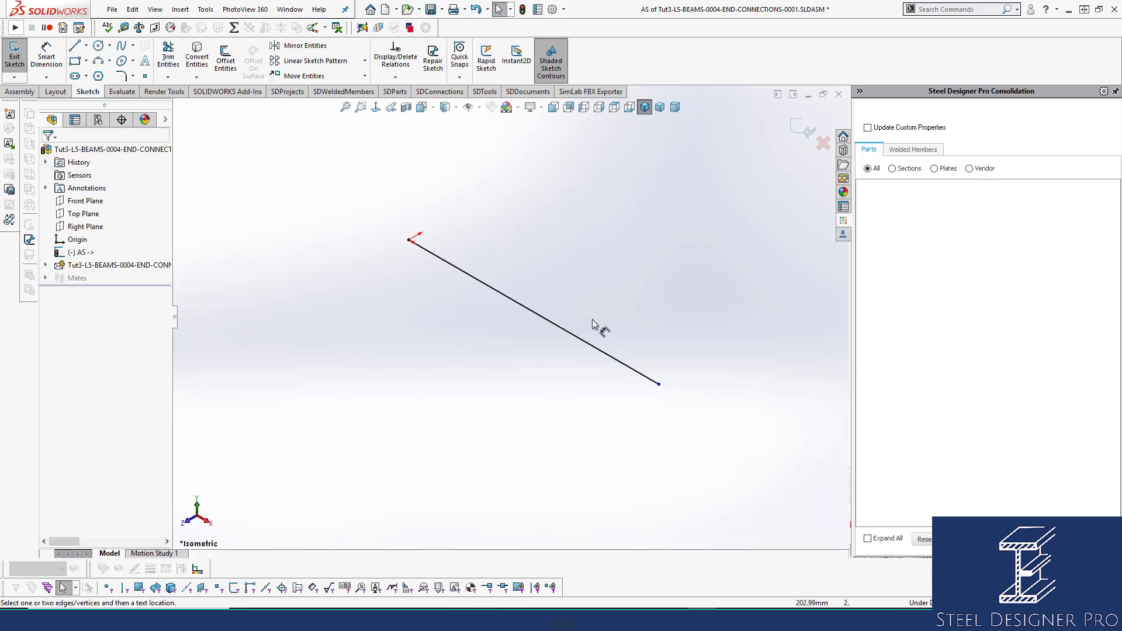
pyautogui.click(567, 332)
pyautogui.click(579, 286)
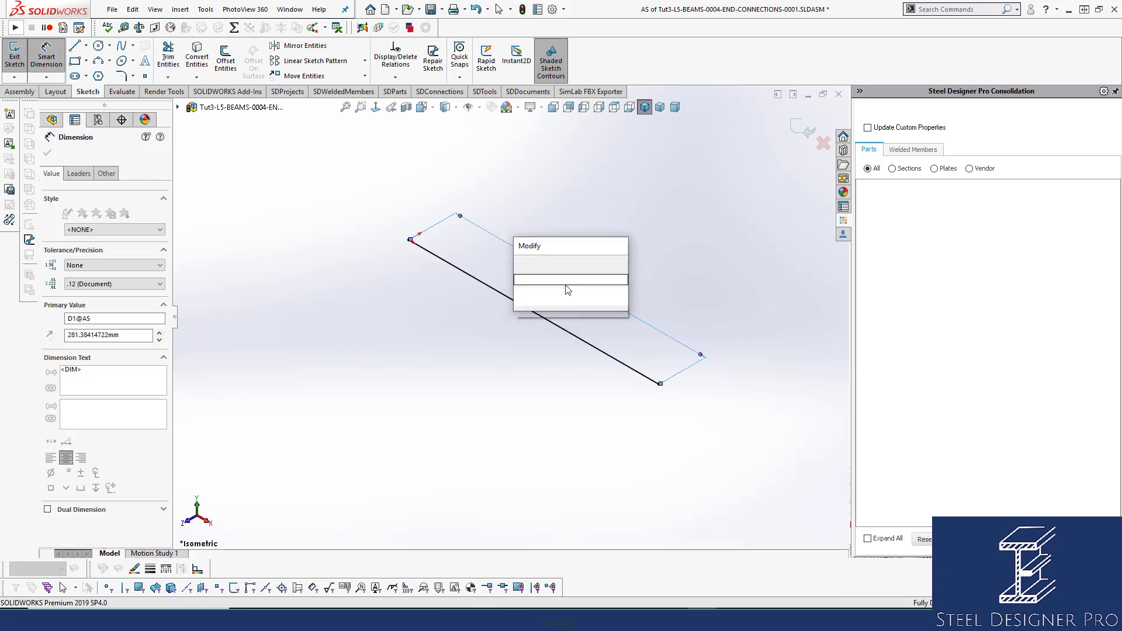
pyautogui.press('Return')
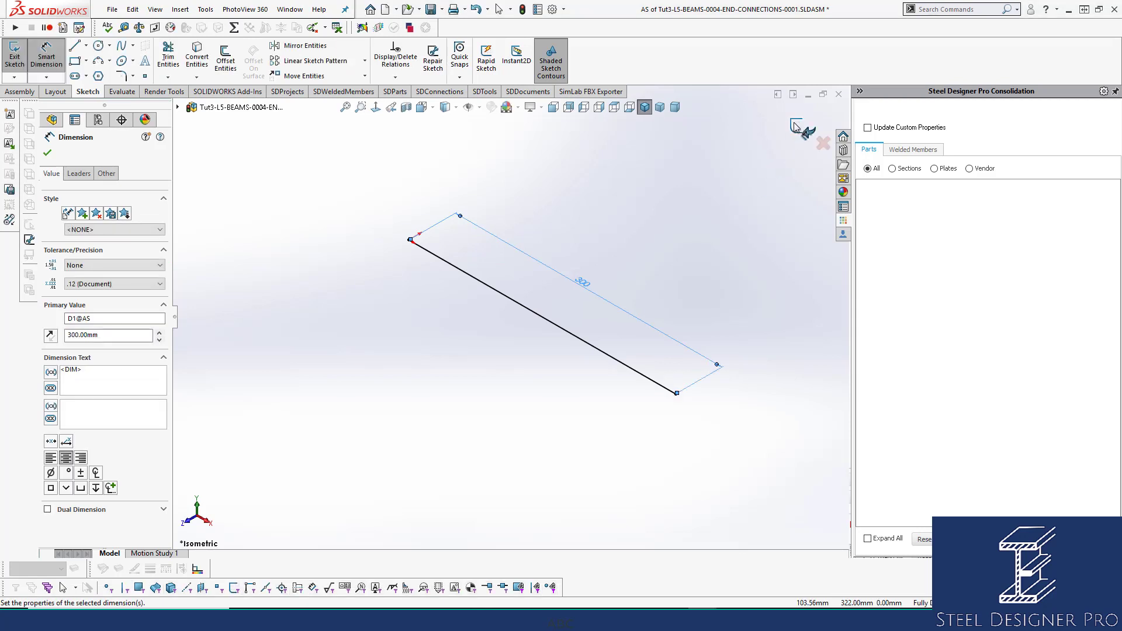
pyautogui.click(808, 130)
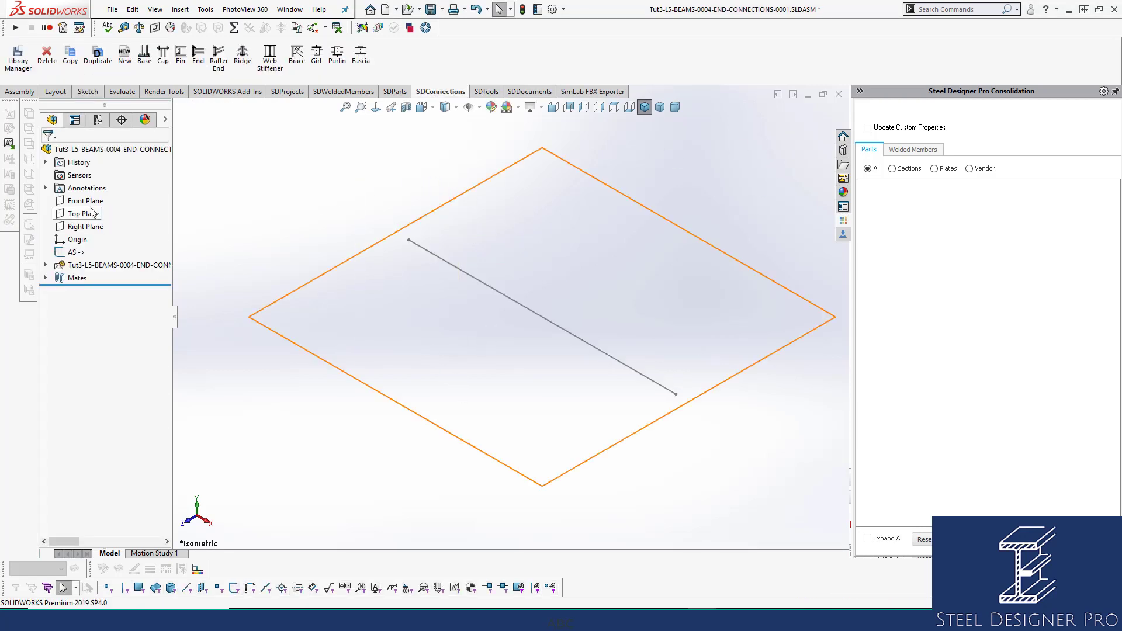
# Start a sketch on the Front Plane and draw a vertical line about 214 mm long passing through the origin
pyautogui.click(85, 200)
pyautogui.click(98, 187)
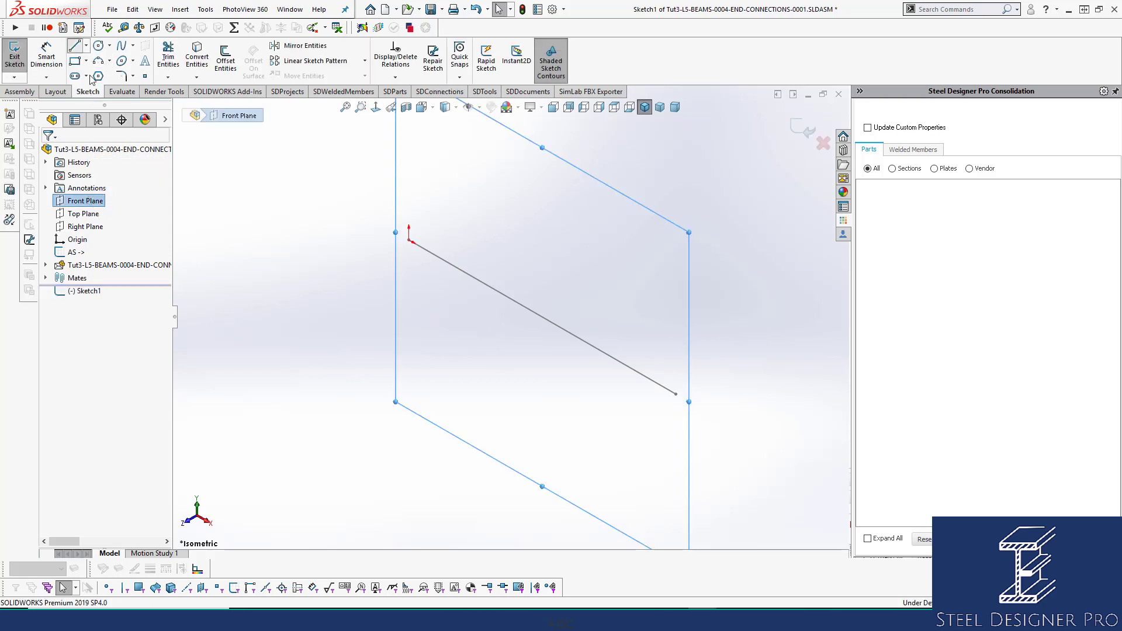
pyautogui.click(74, 45)
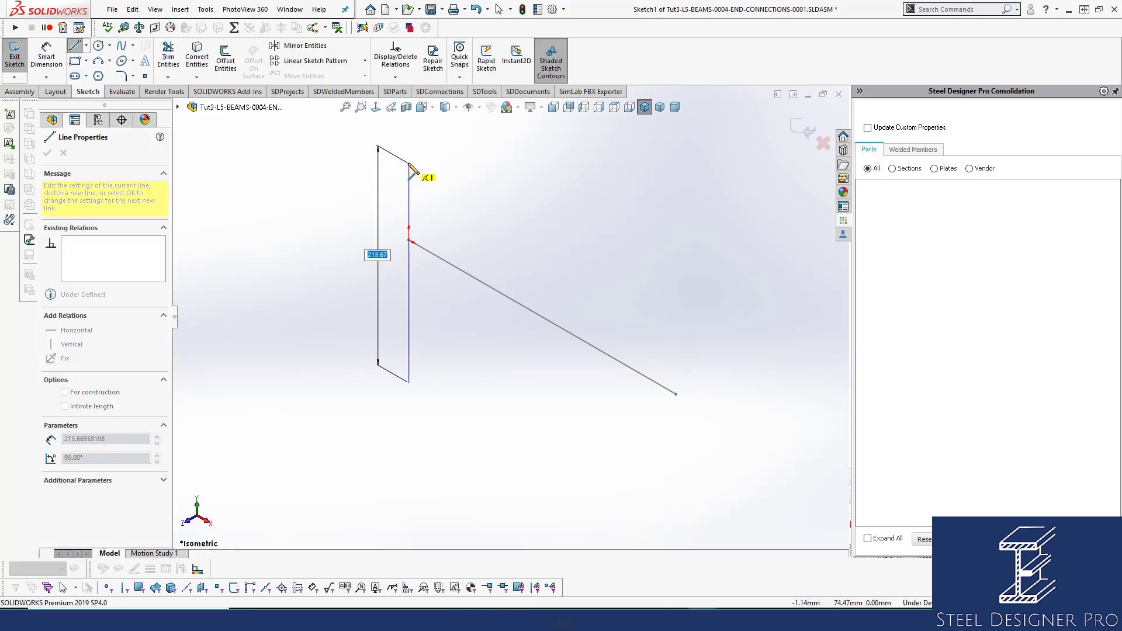
pyautogui.click(408, 164)
pyautogui.press('Escape')
# Dimension the distance from the origin to the vertical line's upper endpoint at 100 mm
pyautogui.moveTo(445, 343); pyautogui.dragTo(435, 298, button='right')
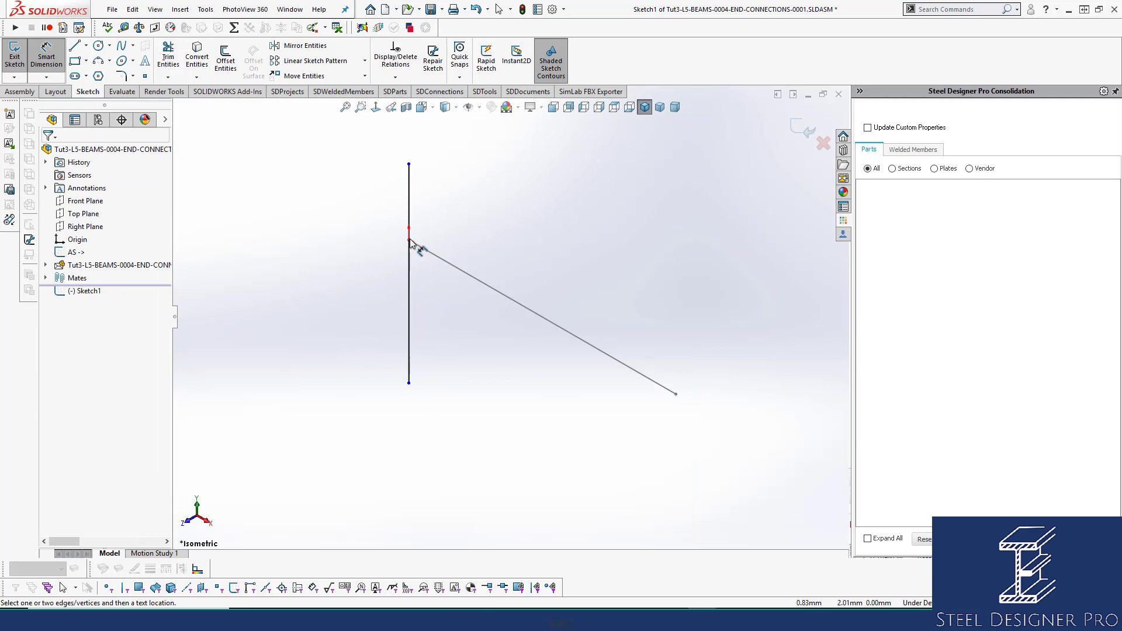
pyautogui.click(409, 240)
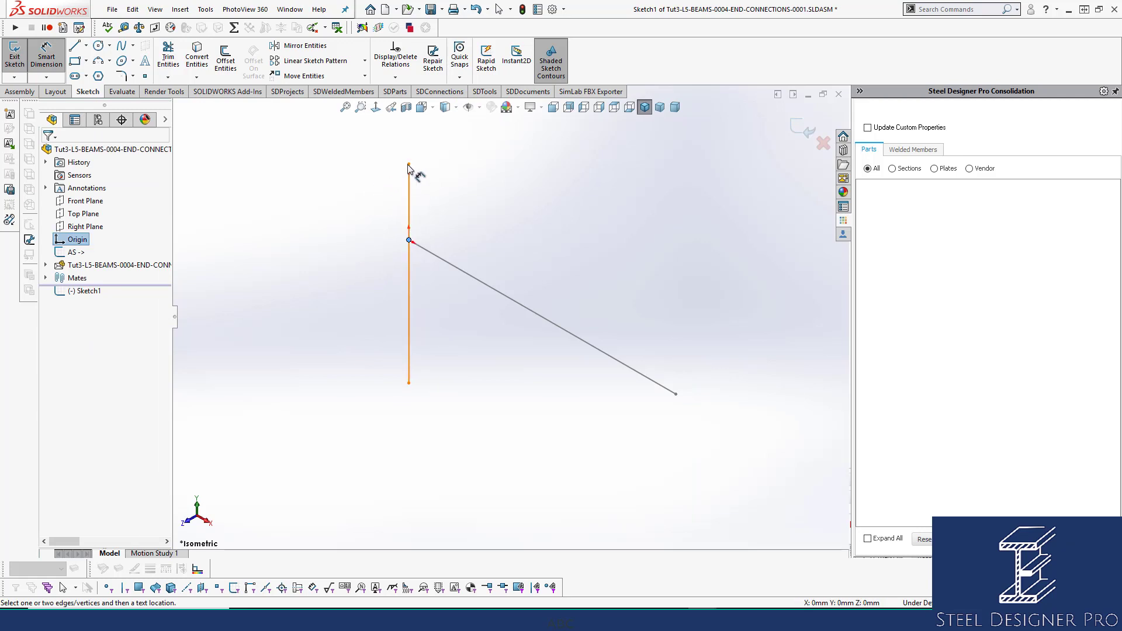
pyautogui.click(409, 164)
pyautogui.click(370, 182)
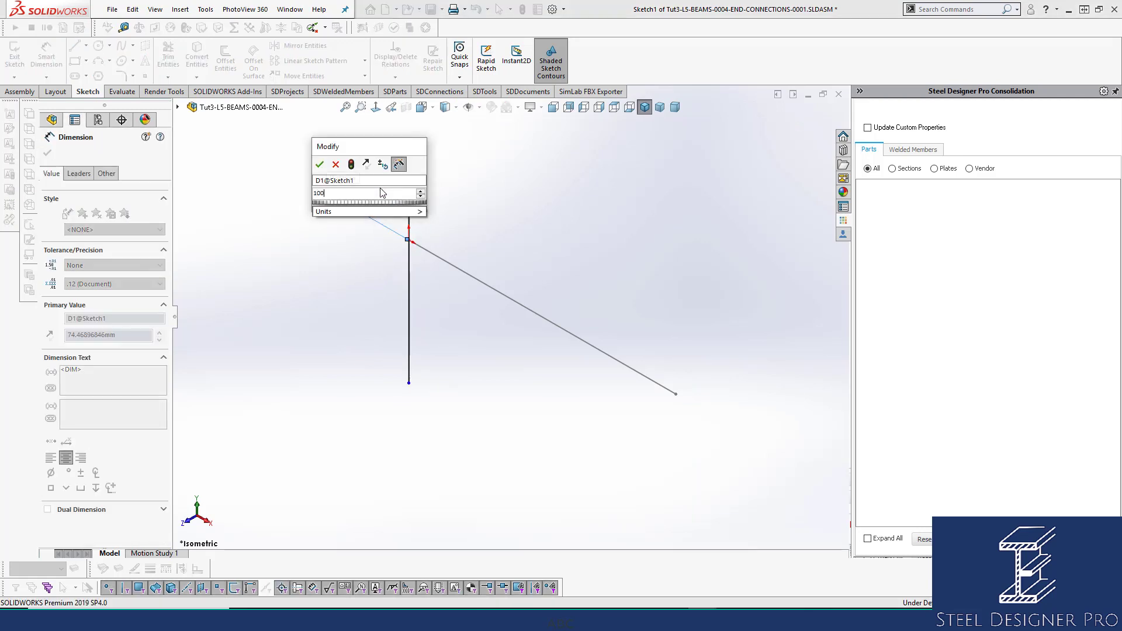
# Set the vertical distance from the upright line's top endpoint to the beam line to 100 mm
pyautogui.write('100')
pyautogui.press('Return')
pyautogui.press('Escape')
# Dimension the upright line's full length to 400 mm, then exit the sketch and save the assembly
pyautogui.click(411, 278)
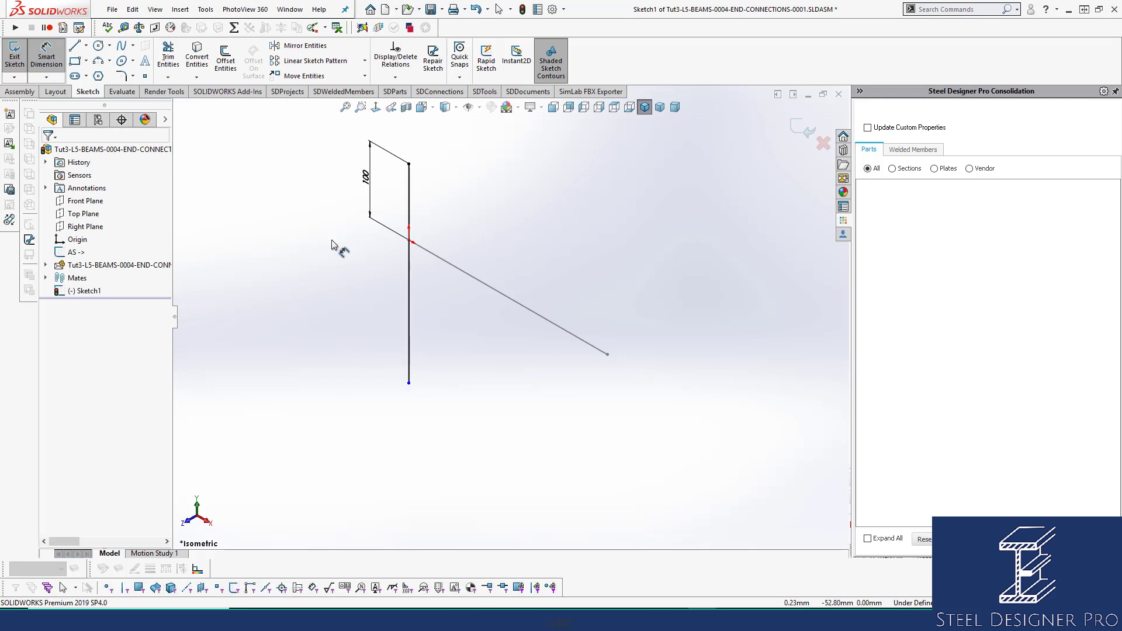
pyautogui.click(323, 246)
pyautogui.write('400')
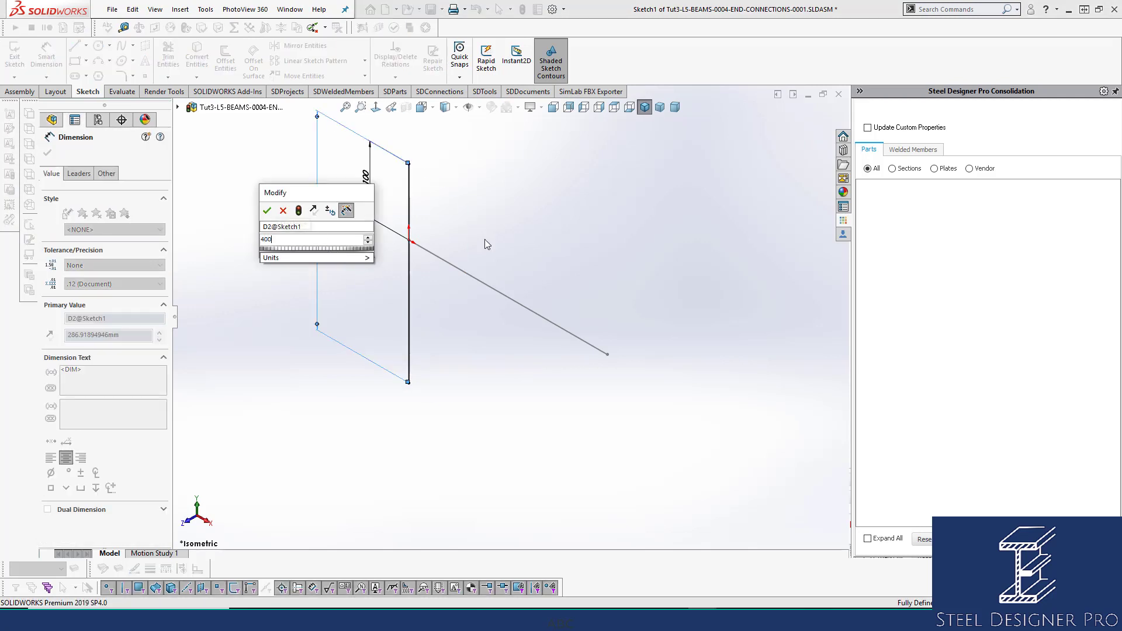
pyautogui.press('Return')
pyautogui.press('Escape')
pyautogui.click(801, 129)
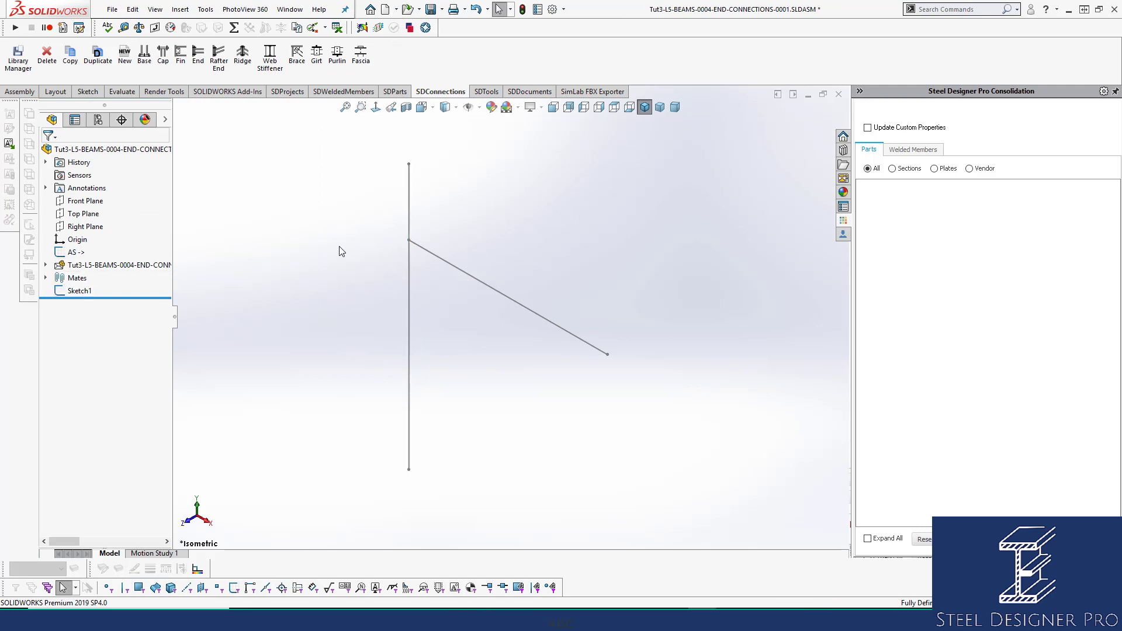
pyautogui.hotkey('ctrl', 's')
# Move Sketch1 directly below the AS sketch in the feature tree and rename it AS2
pyautogui.click(73, 289)
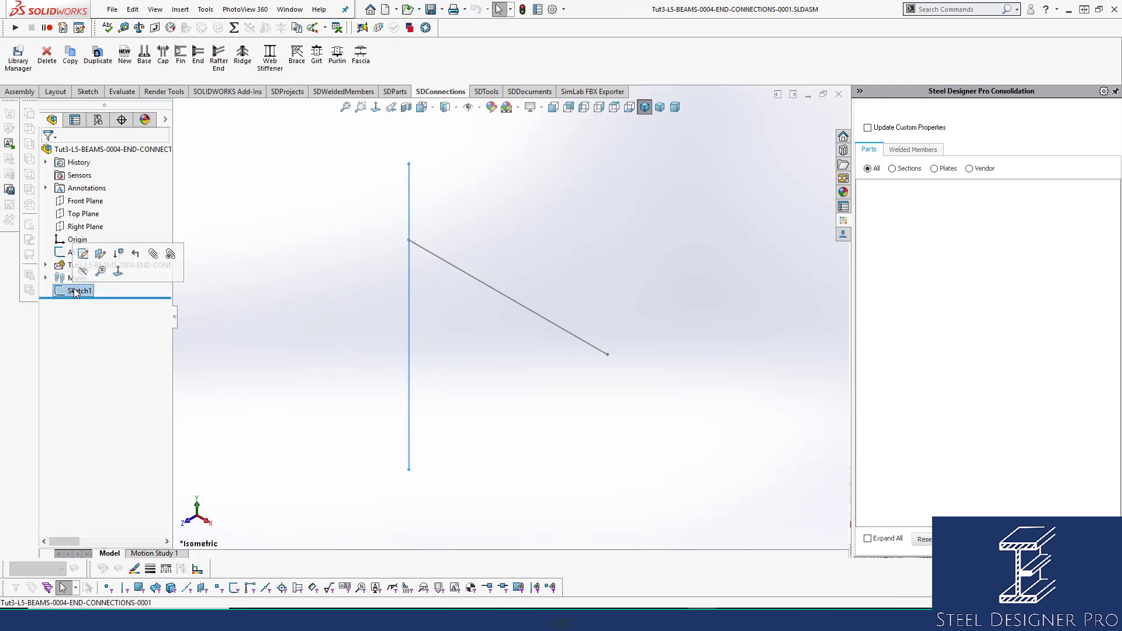
pyautogui.moveTo(75, 290); pyautogui.dragTo(66, 250)
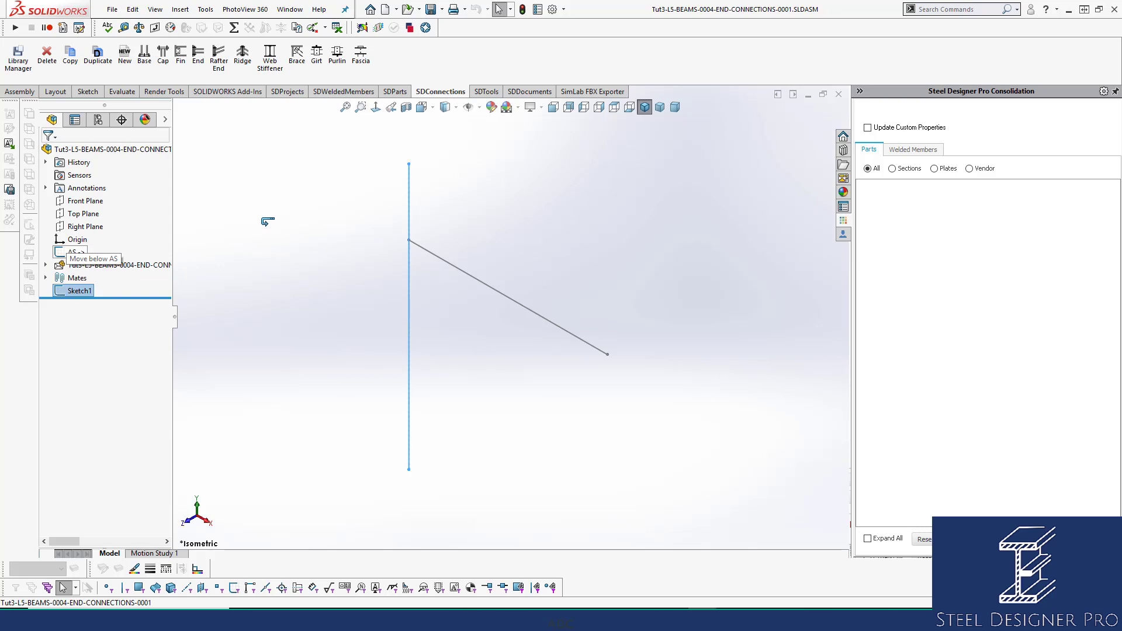
pyautogui.click(74, 266)
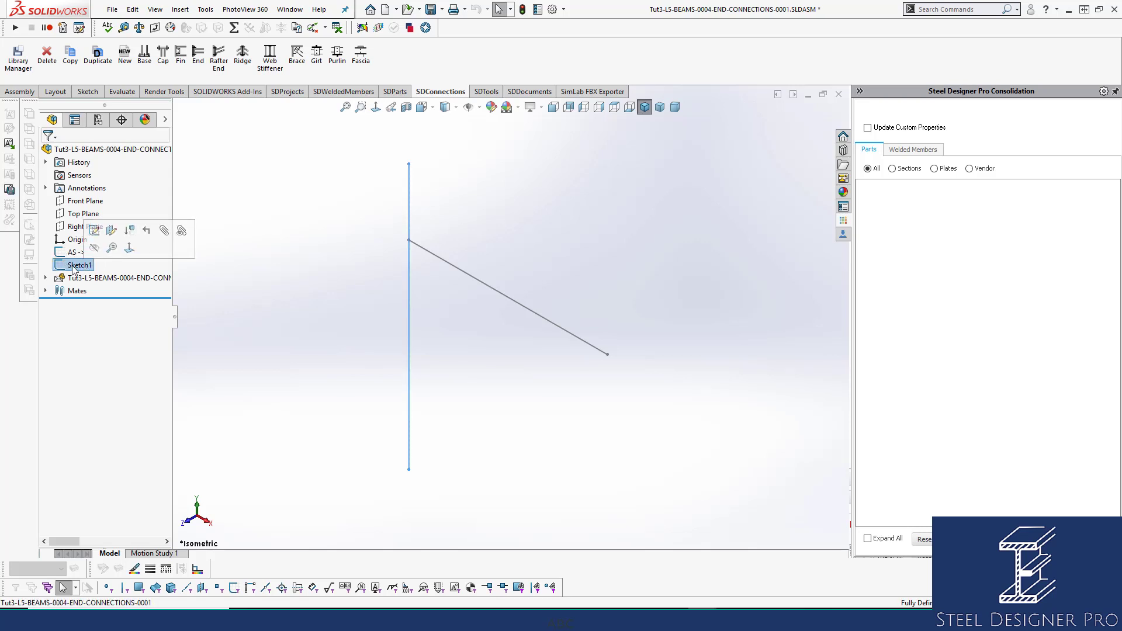
pyautogui.click(74, 266)
pyautogui.write('AS')
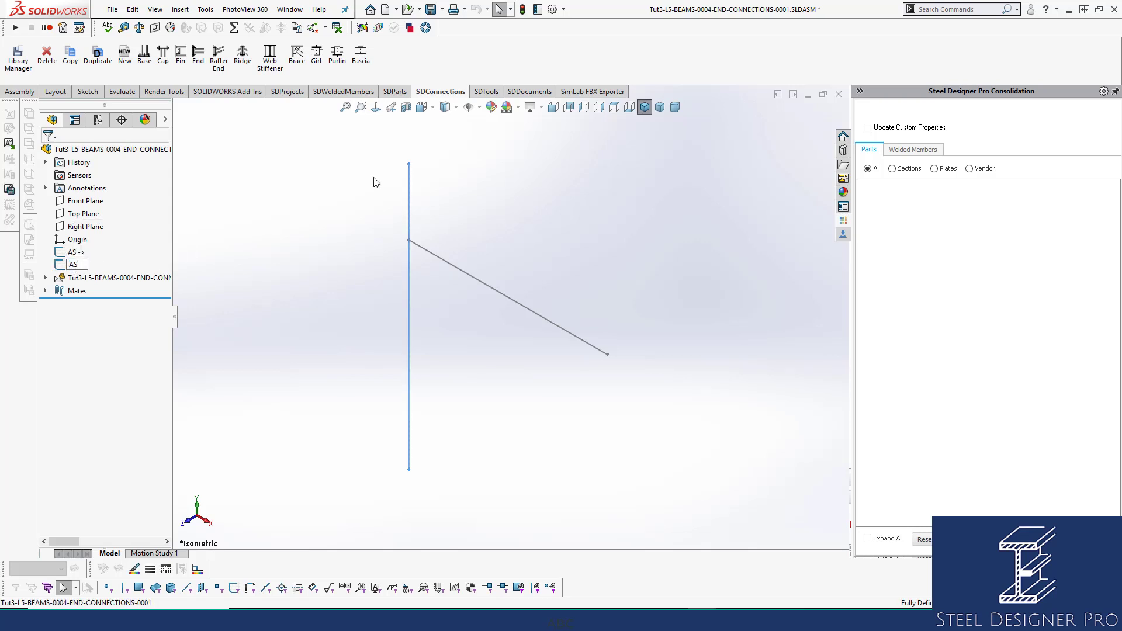
pyautogui.write('2')
pyautogui.press('Return')
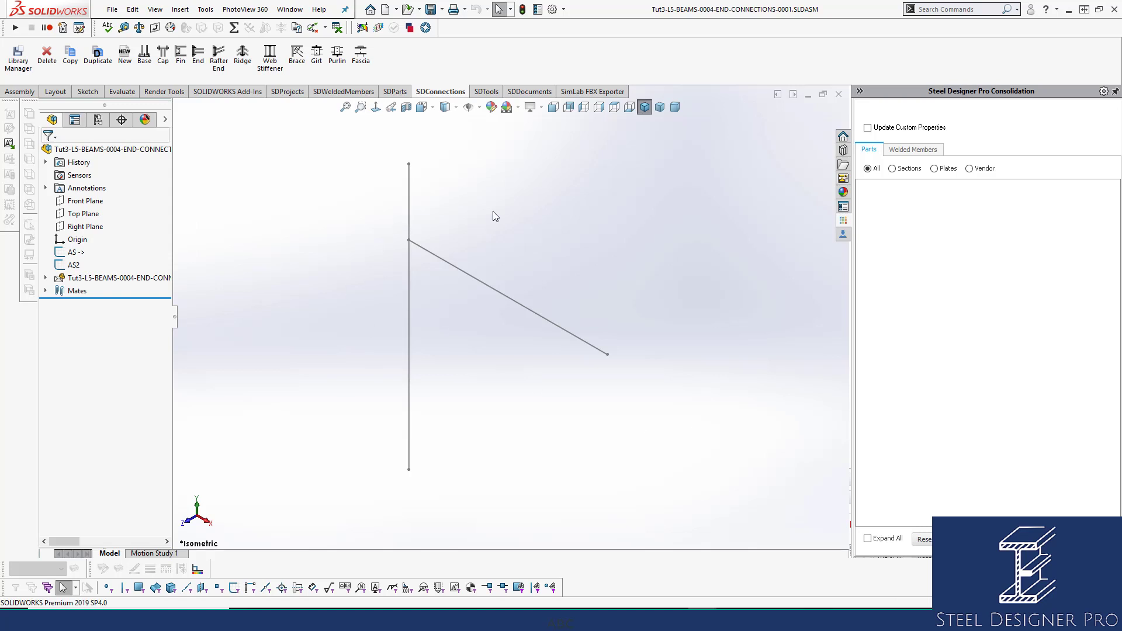
# Expand the section part in the assembly tree to check its AS sketch and open that part in its own window
pyautogui.moveTo(173, 248); pyautogui.dragTo(222, 242)
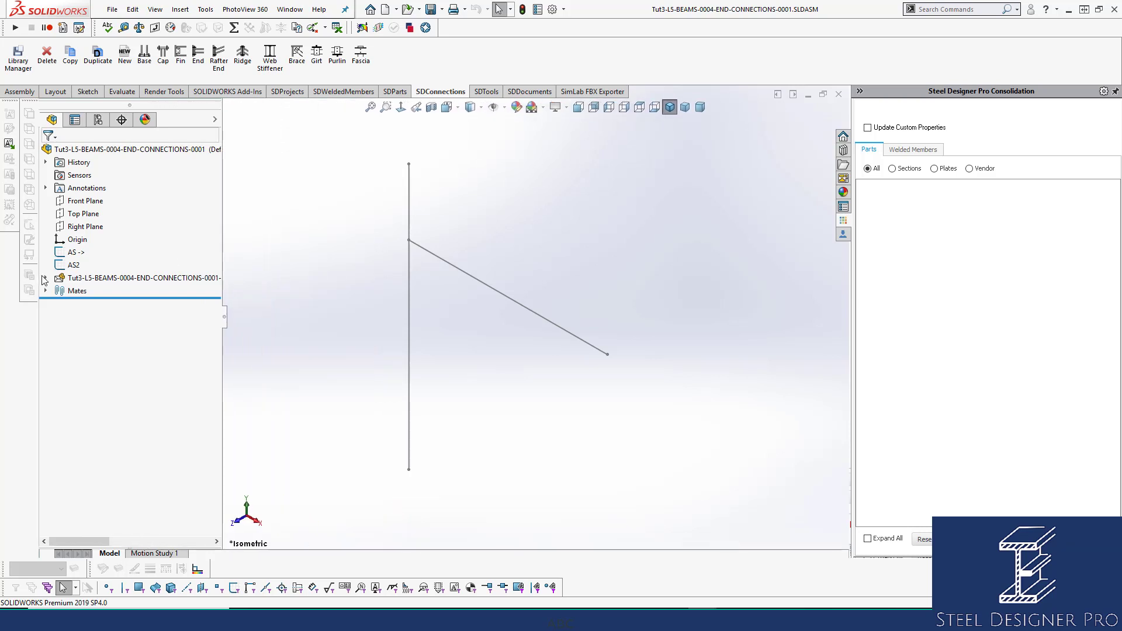
pyautogui.click(45, 278)
pyautogui.click(89, 419)
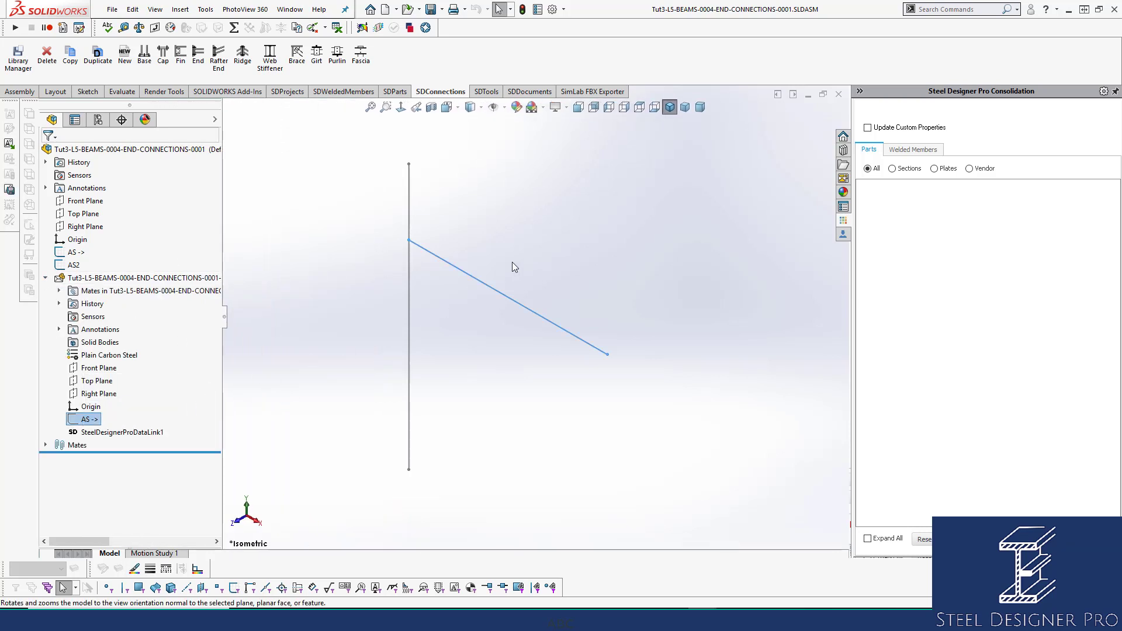
pyautogui.click(356, 270)
pyautogui.click(153, 277)
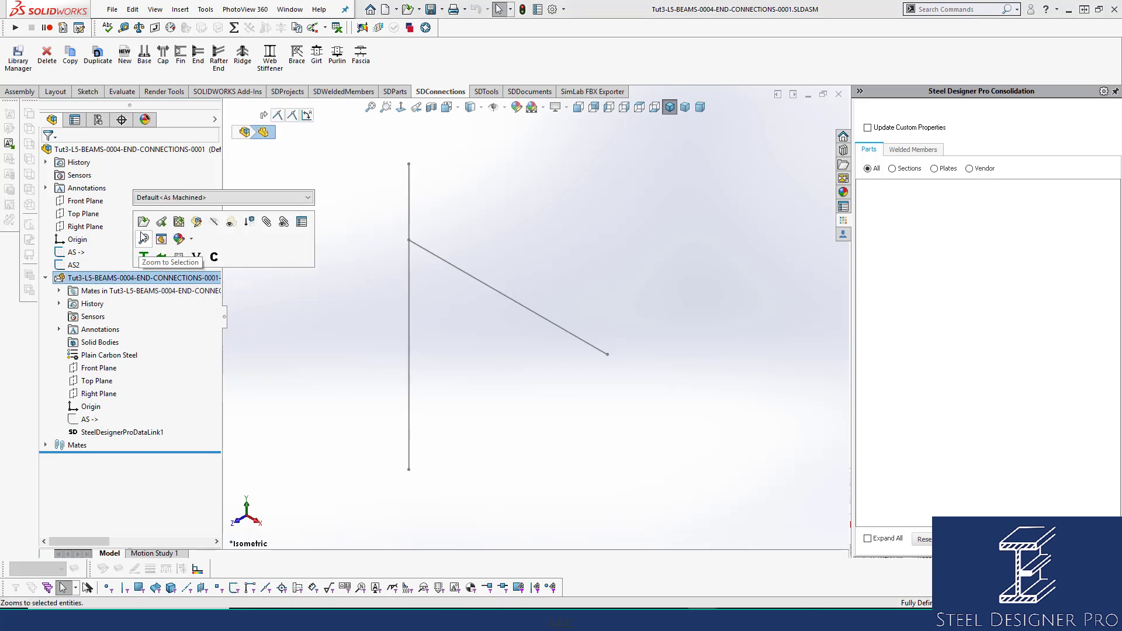
pyautogui.click(198, 222)
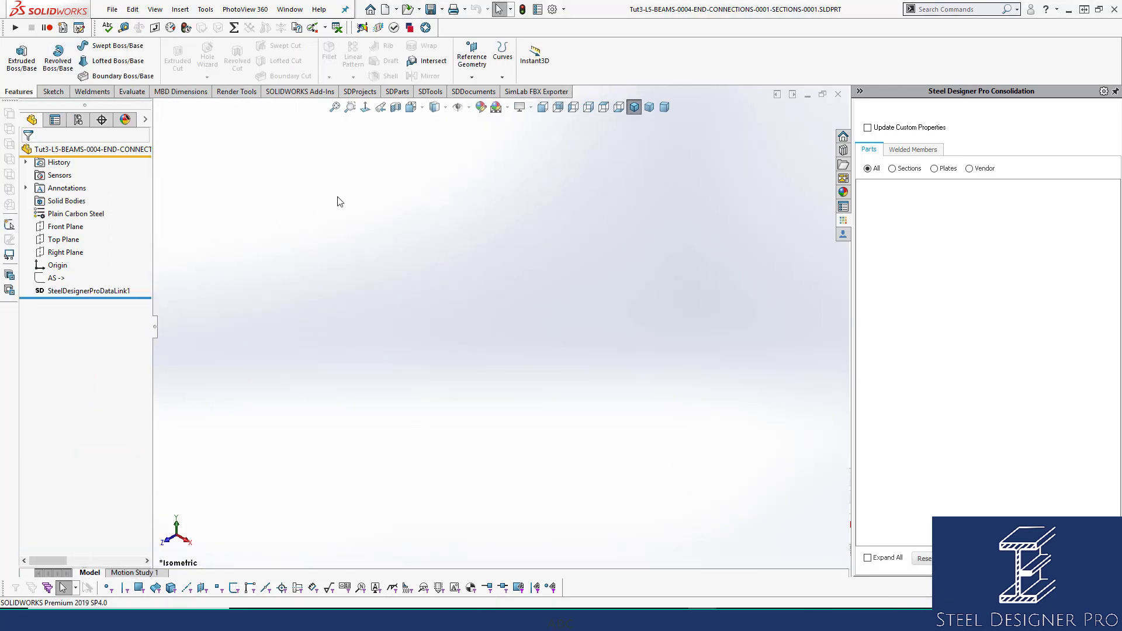
# Show the AS sketch in the section part and fit it in view
pyautogui.click(56, 278)
pyautogui.click(65, 259)
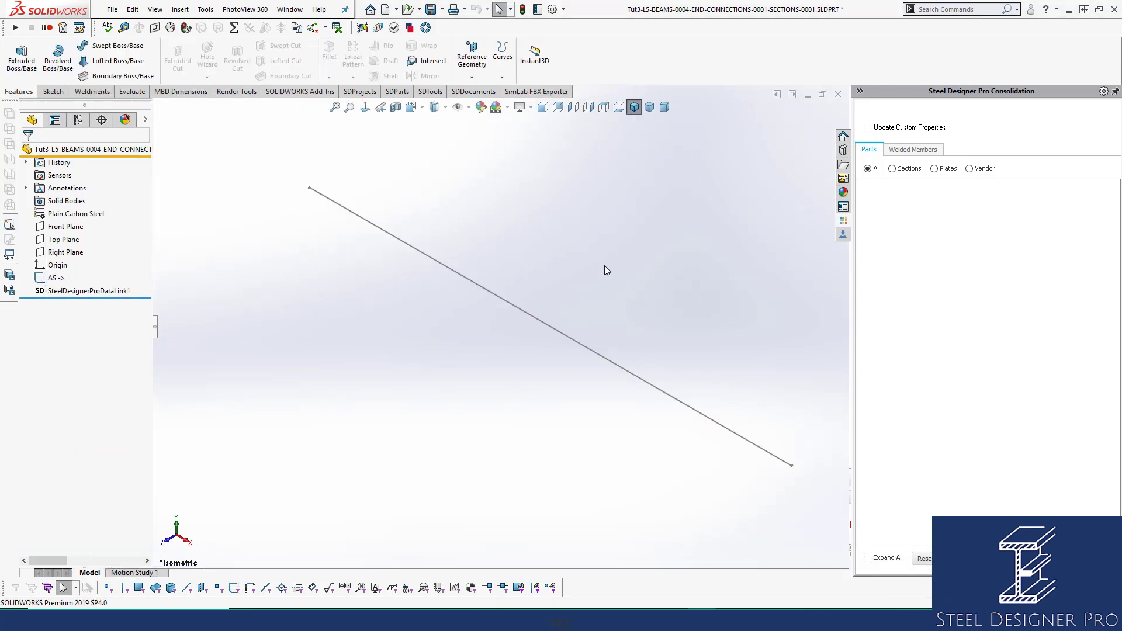
pyautogui.press('f')
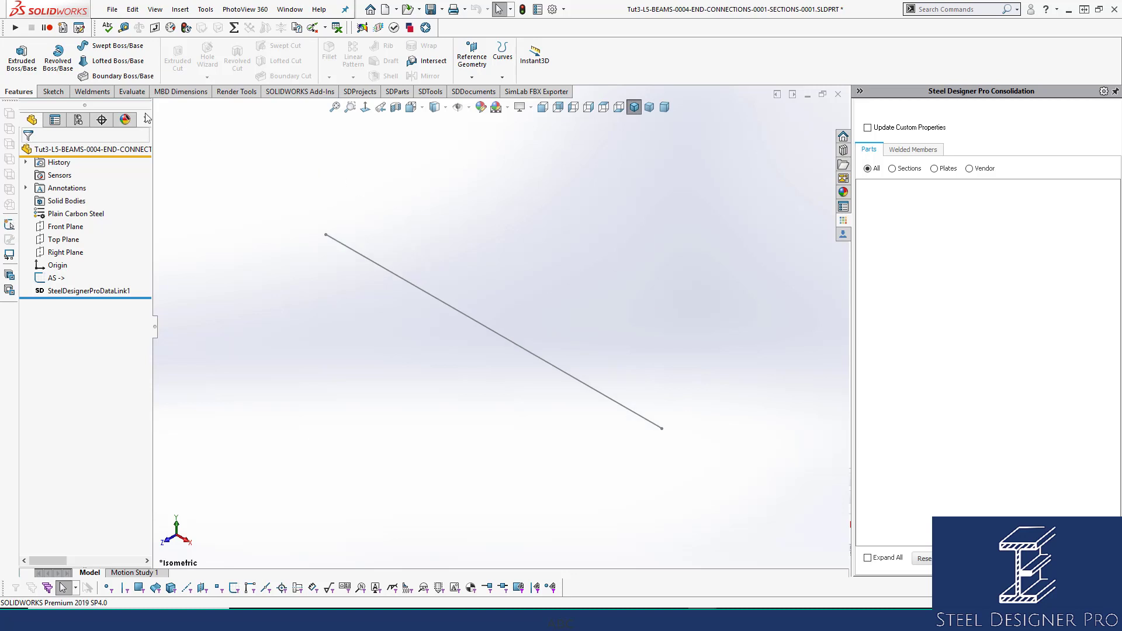
# Start a Structural Member on the AS line using standard AS3679.1-300, type UB - Configured, size 310 UB 32.0
pyautogui.click(99, 94)
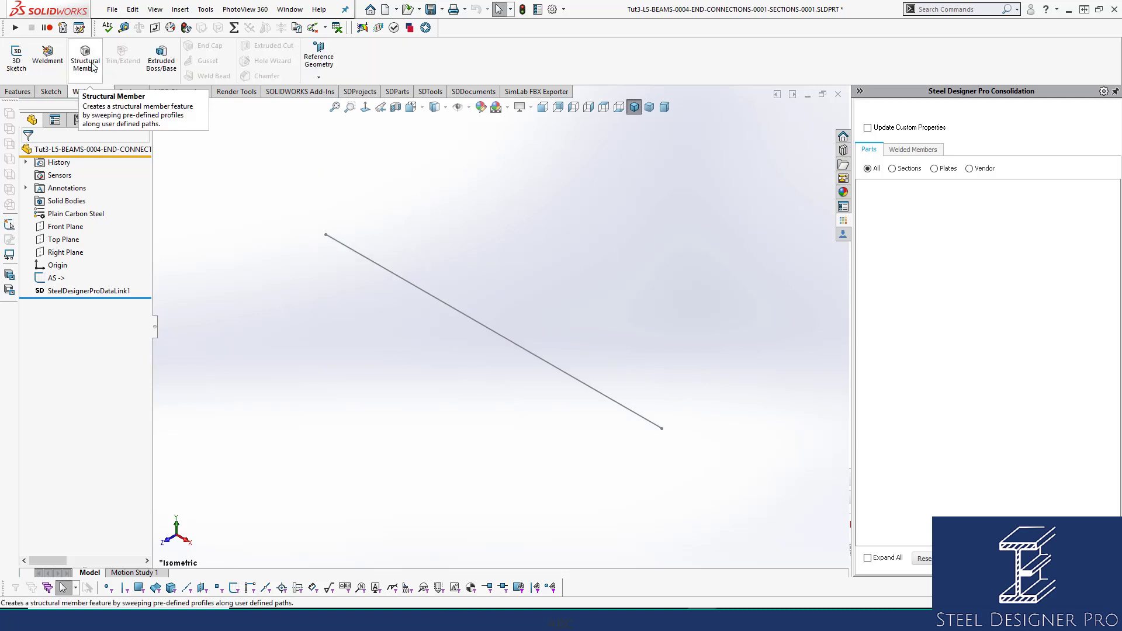
pyautogui.click(92, 65)
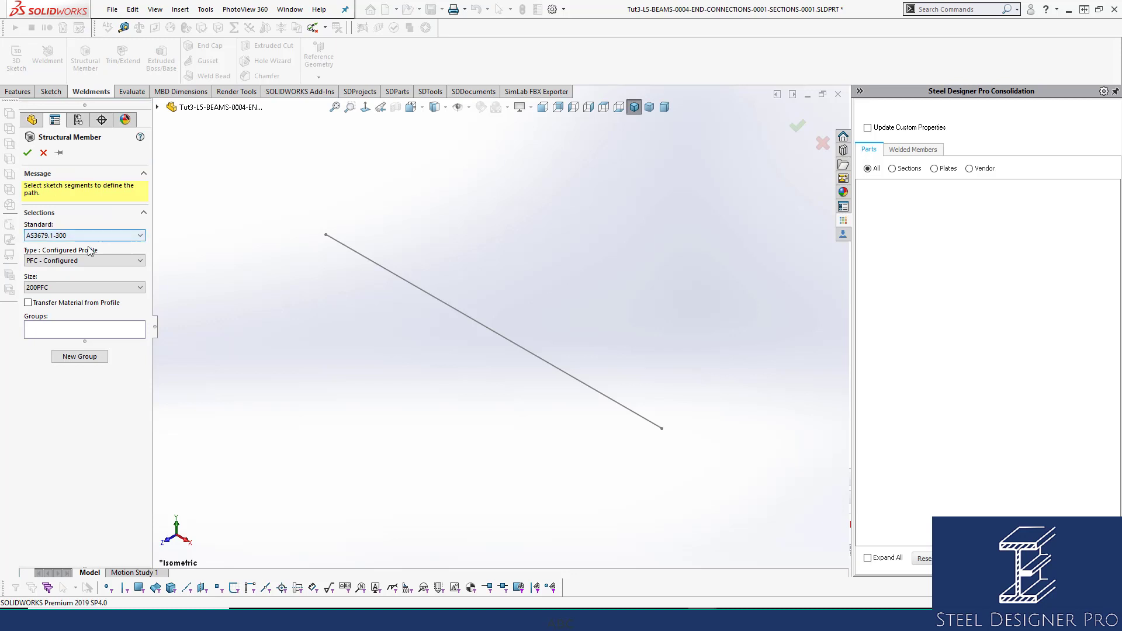
pyautogui.click(87, 260)
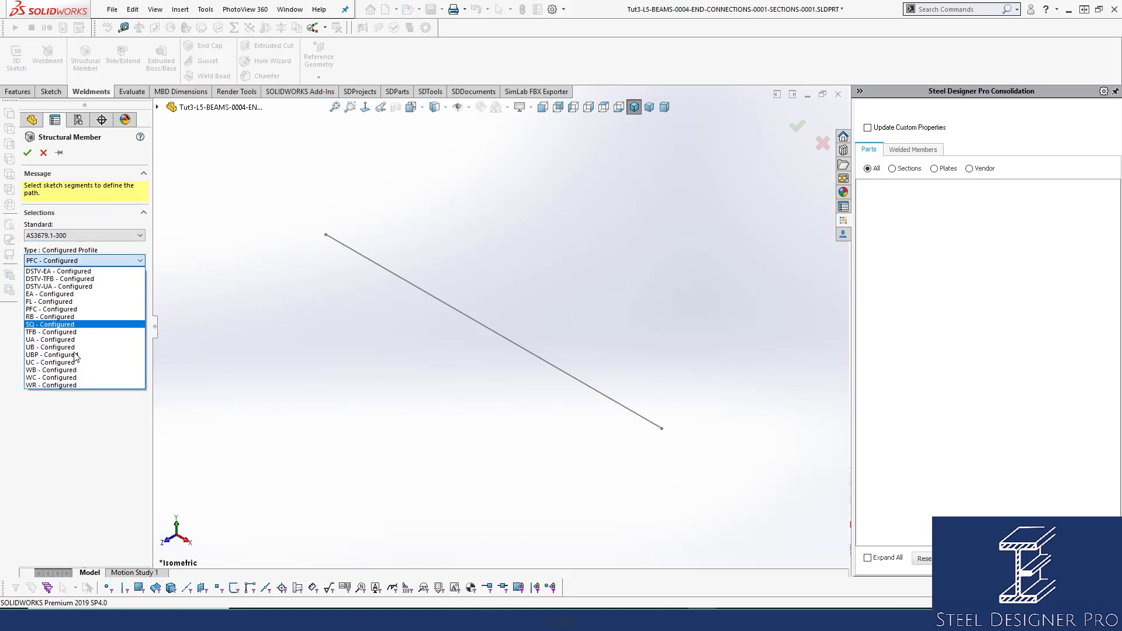
pyautogui.click(79, 347)
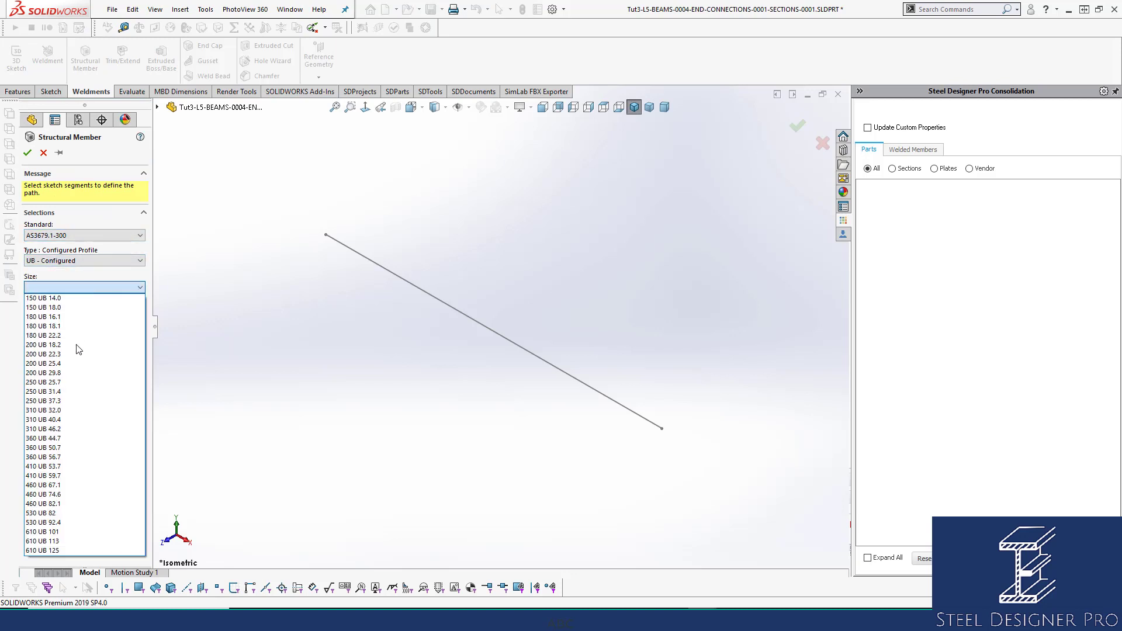
pyautogui.click(63, 410)
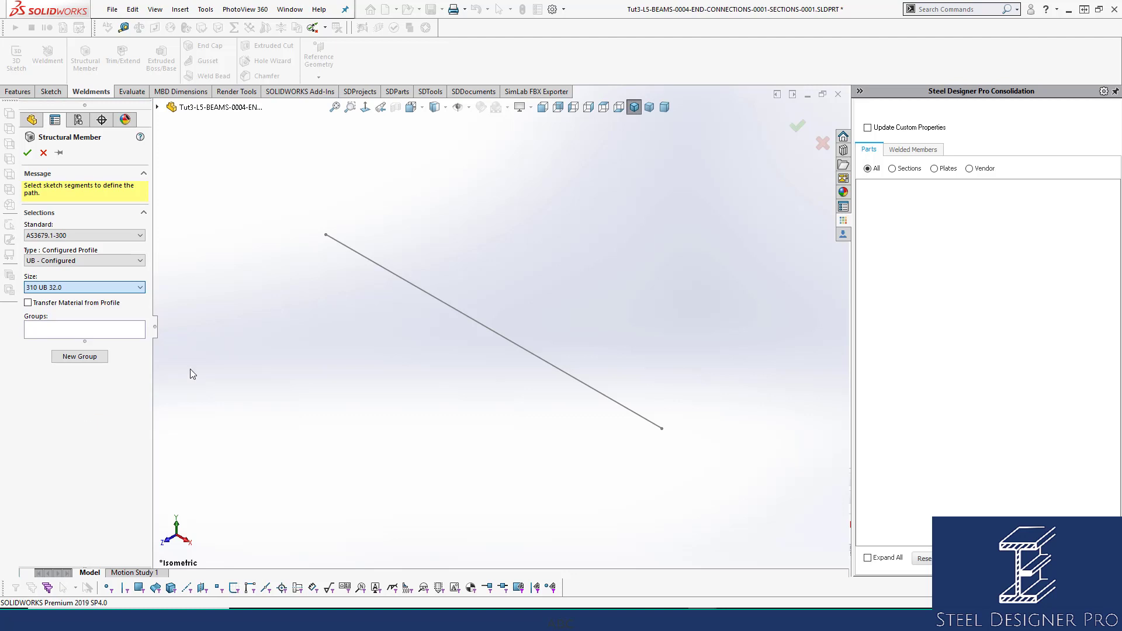
pyautogui.click(371, 261)
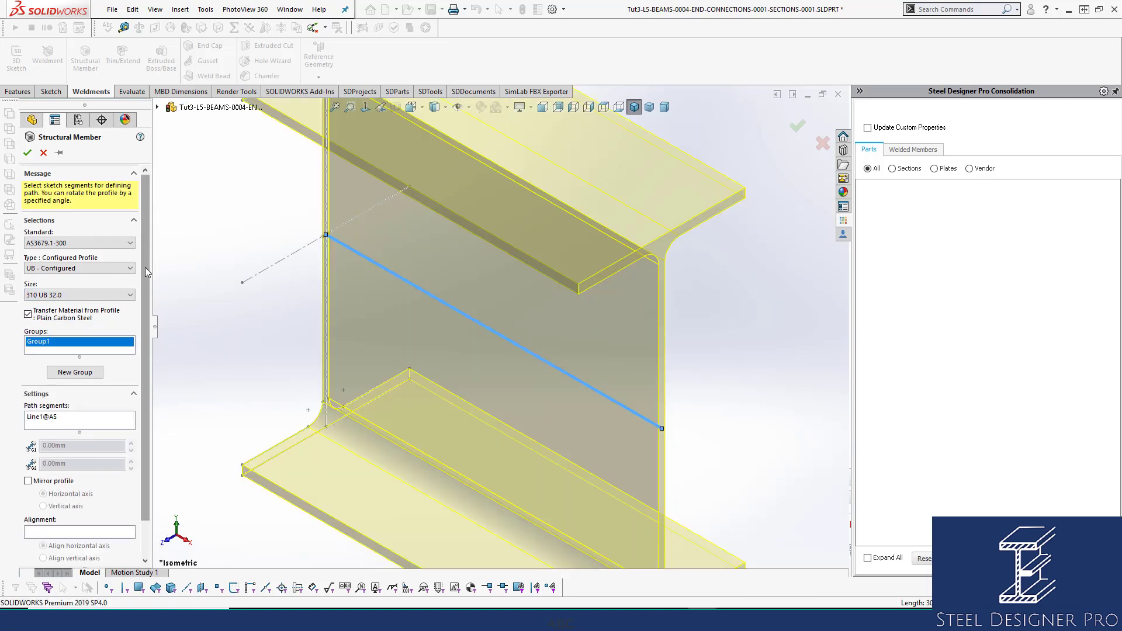
# Locate the beam profile at its top flange's centre point and accept the structural member
pyautogui.scroll(-2, 140, 249)
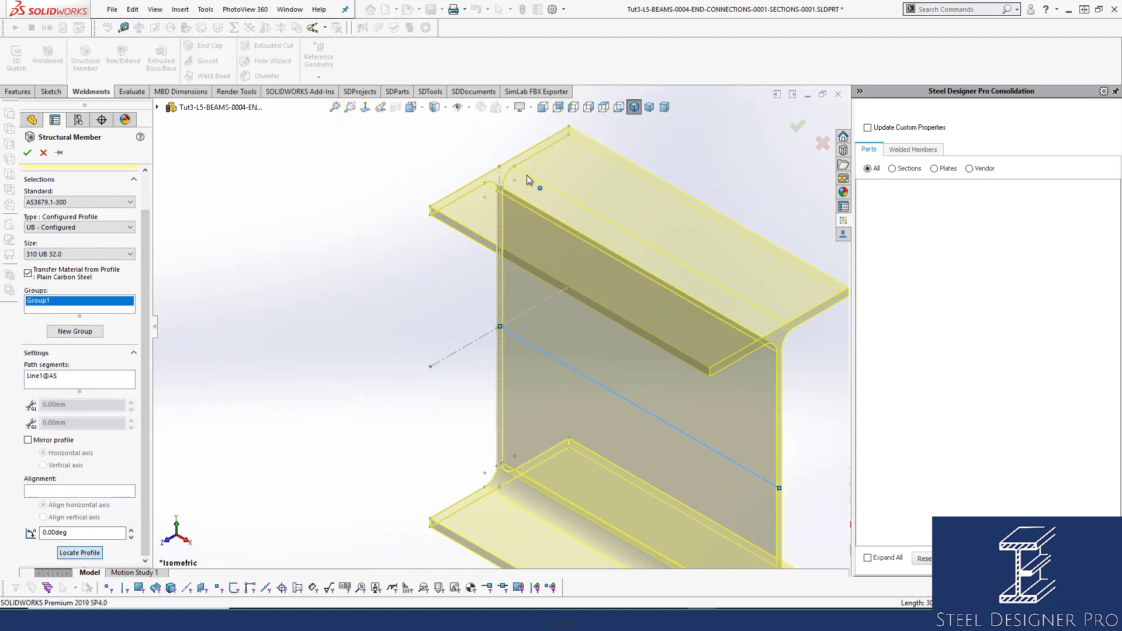
pyautogui.click(797, 125)
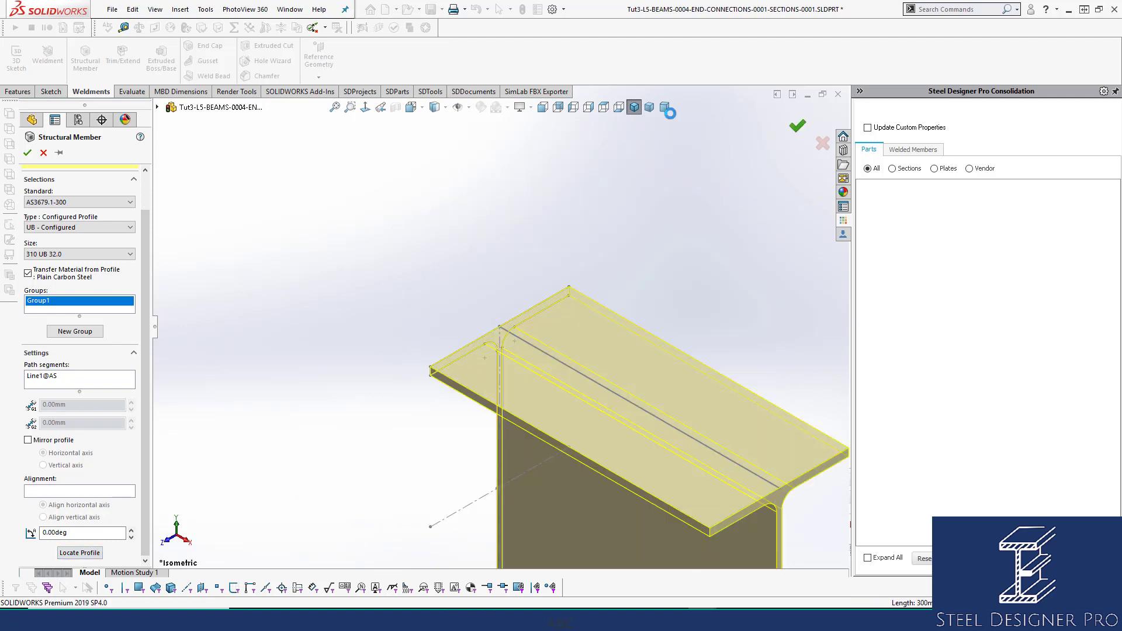
pyautogui.click(634, 108)
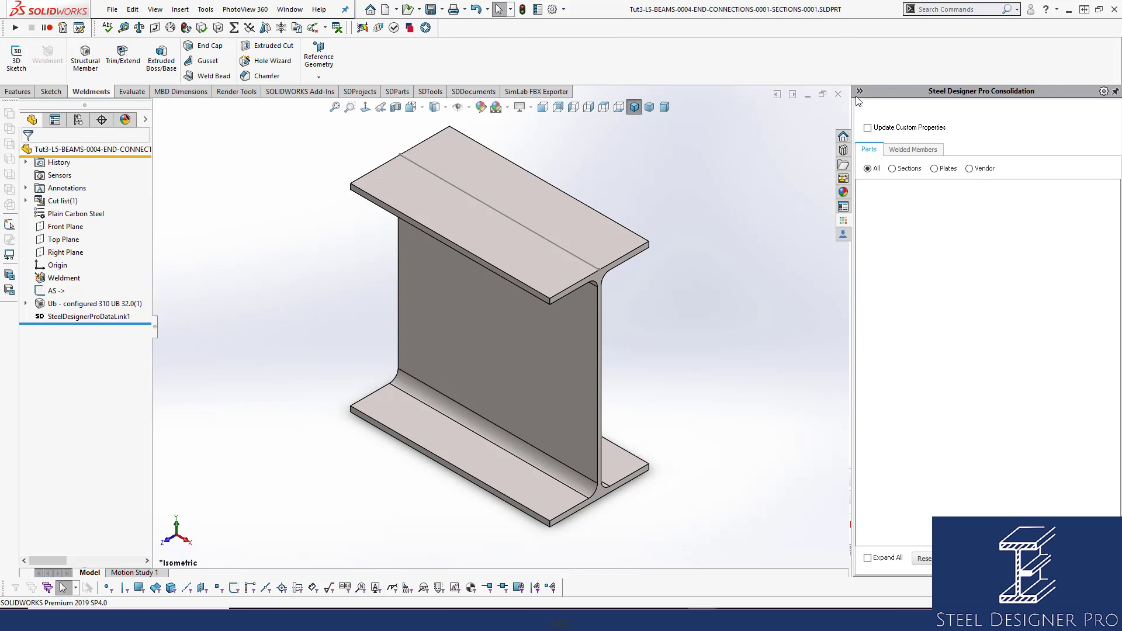
# Return to the assembly, delete SteelDesignerProDataLink1 from the beam part and save
pyautogui.click(838, 95)
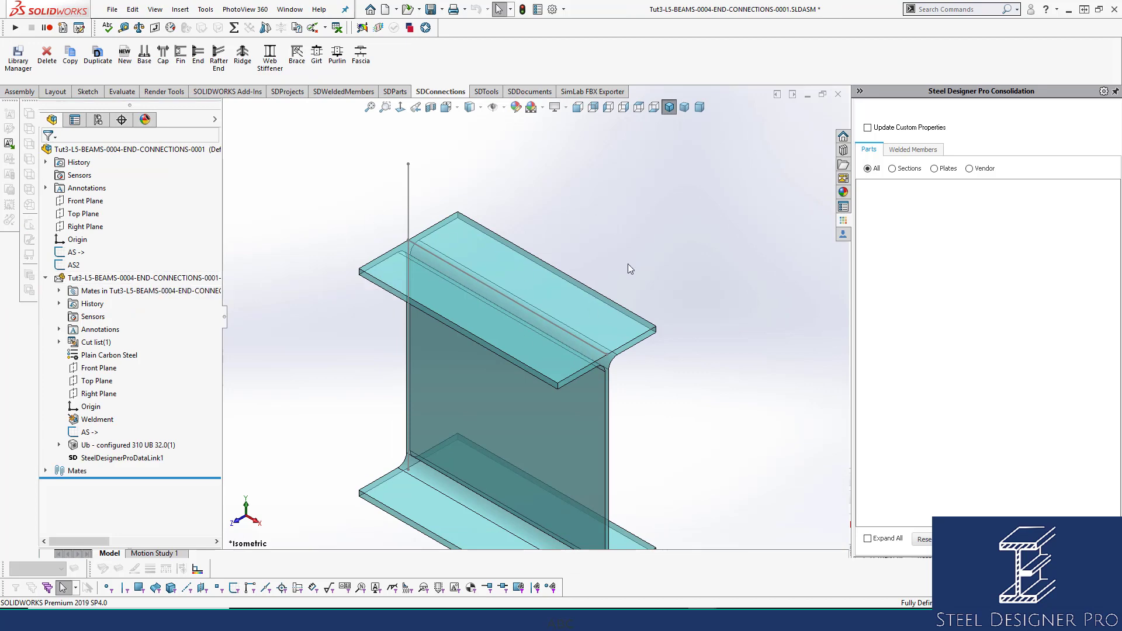
pyautogui.scroll(2, 643, 433)
pyautogui.scroll(-2, 640, 429)
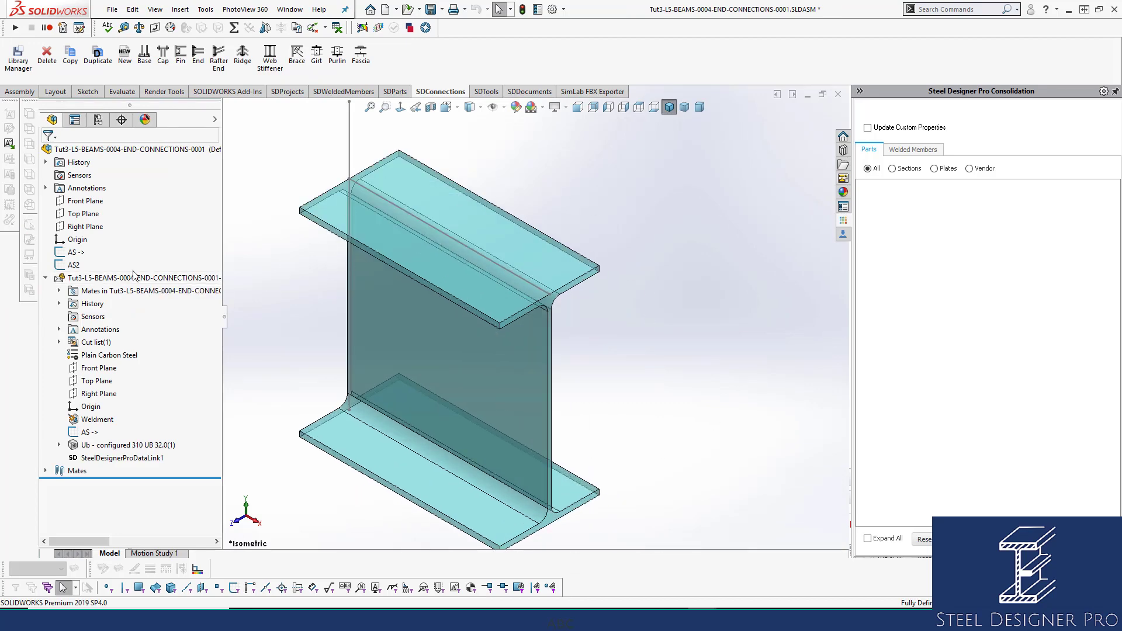
pyautogui.click(97, 458)
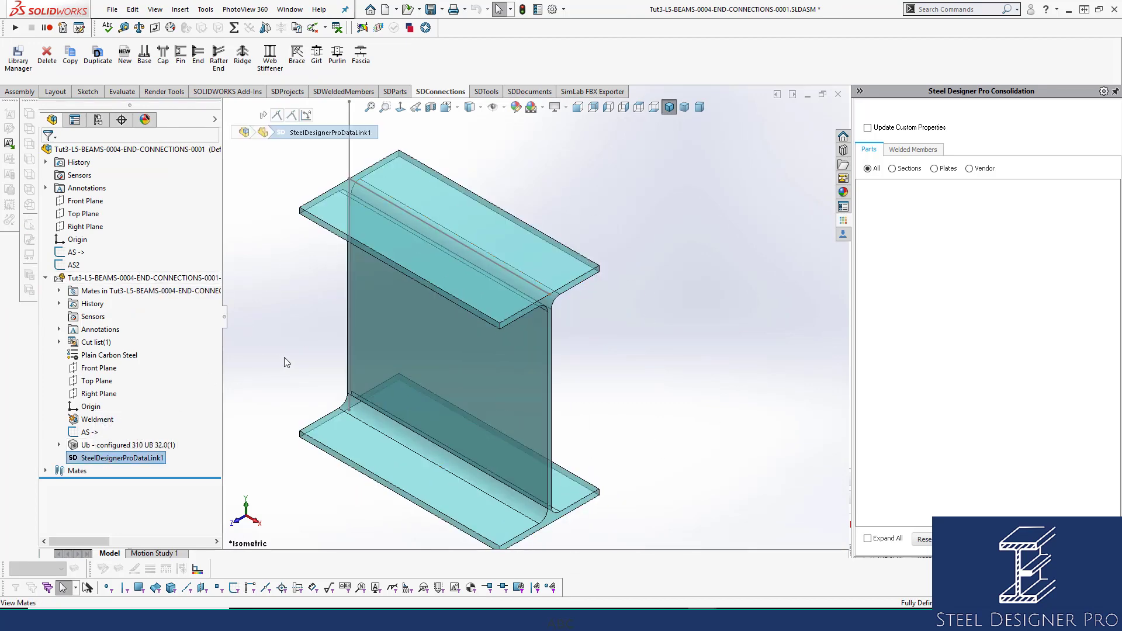
pyautogui.press('Delete')
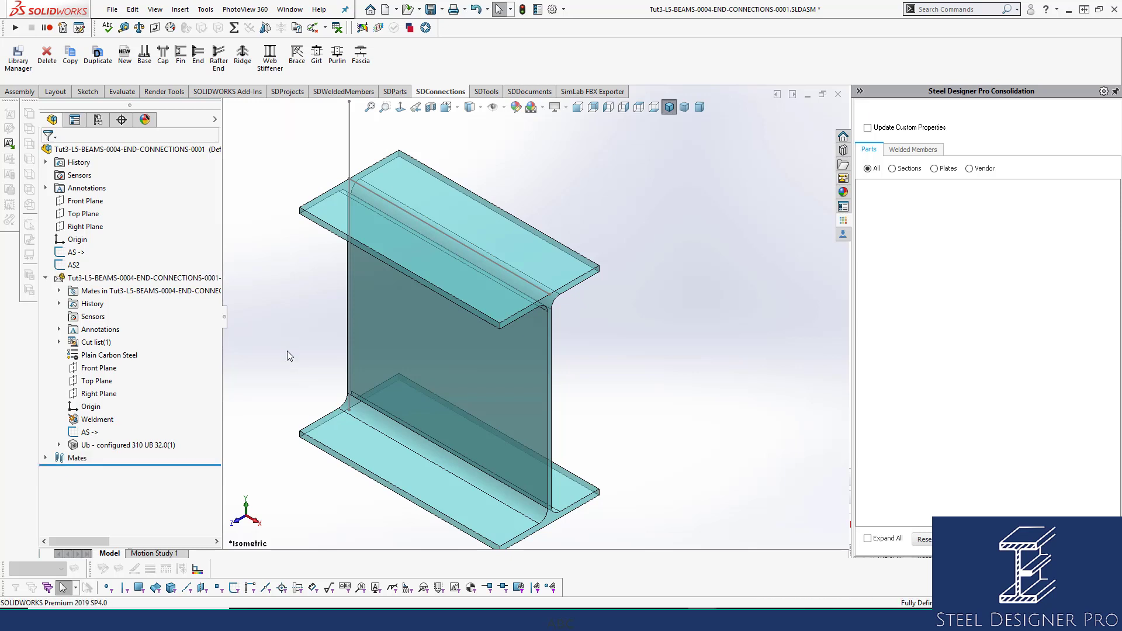
pyautogui.hotkey('ctrl', 's')
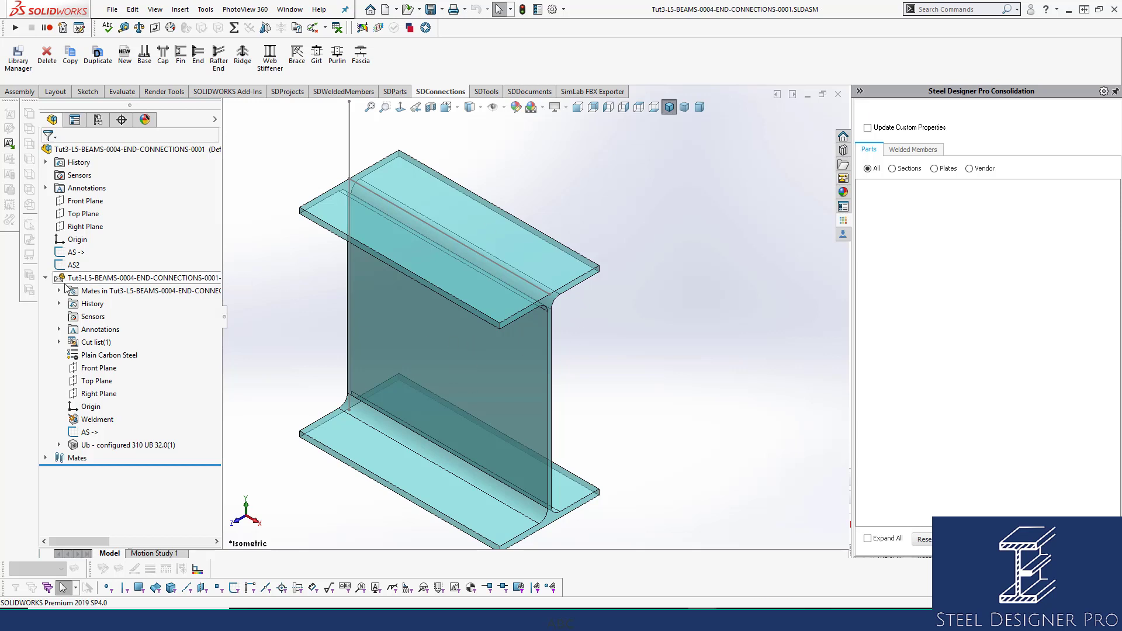
# Choose the library section SECTIONS-PARTS-0003, the HOT ROLLED 300 PLUS WB central welded beam, for insertion into the assembly
pyautogui.click(45, 277)
pyautogui.scroll(2, 399, 248)
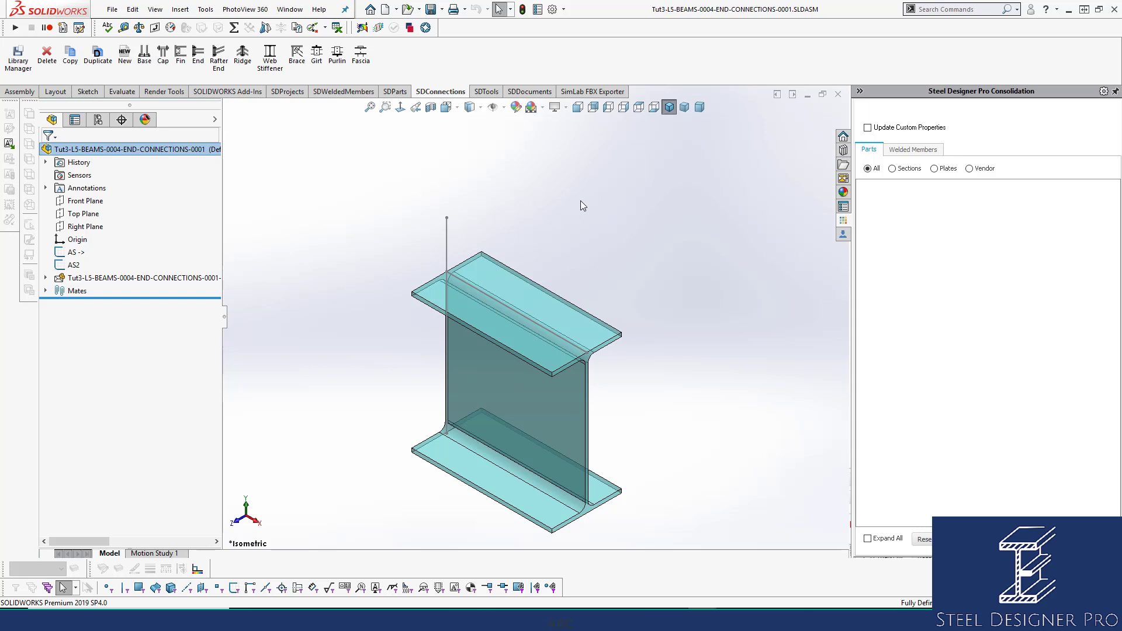
pyautogui.click(404, 93)
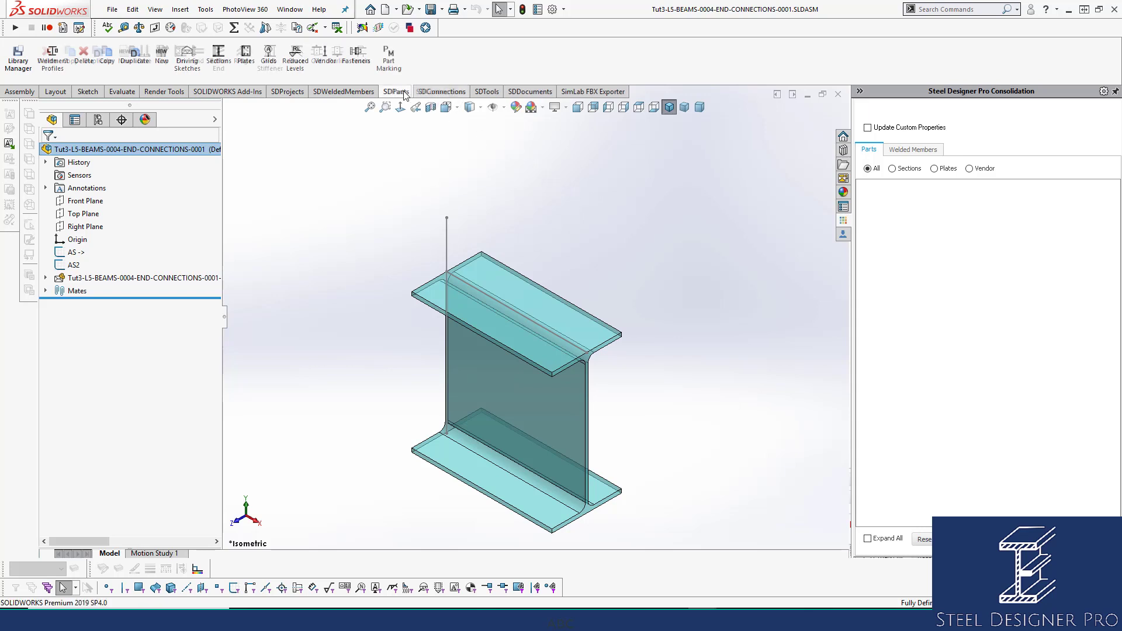
pyautogui.click(219, 58)
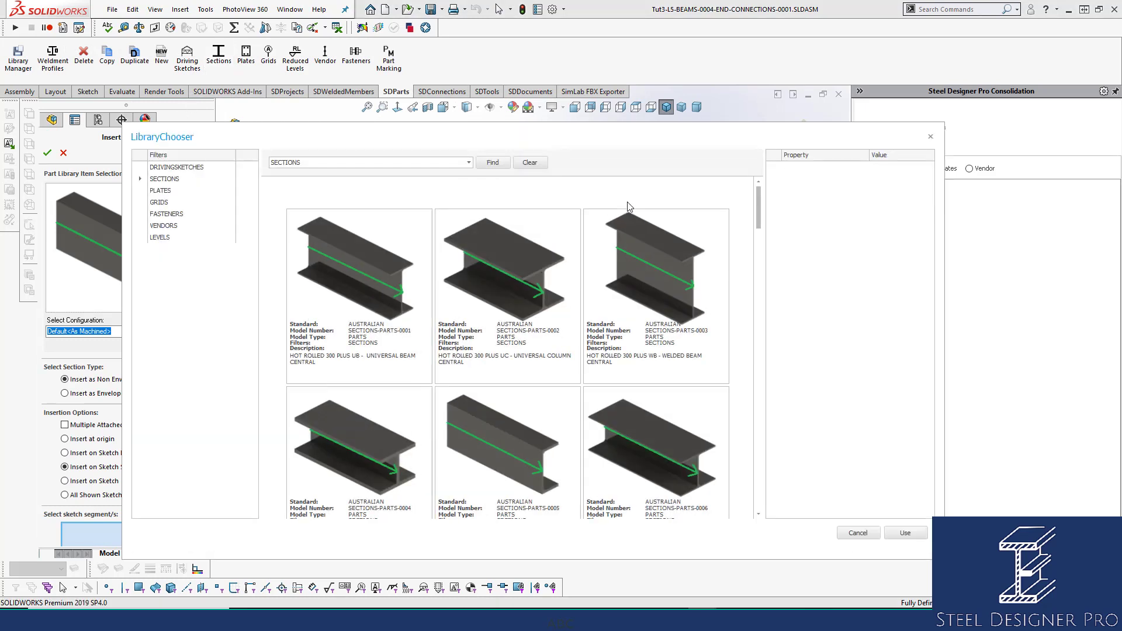
pyautogui.click(697, 269)
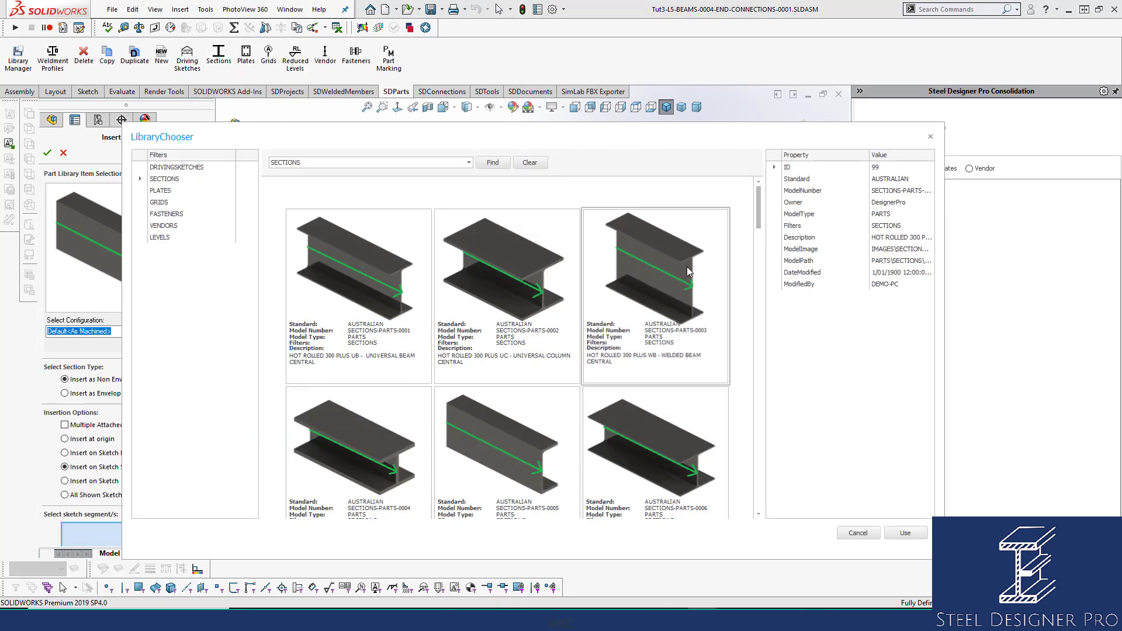
pyautogui.click(911, 531)
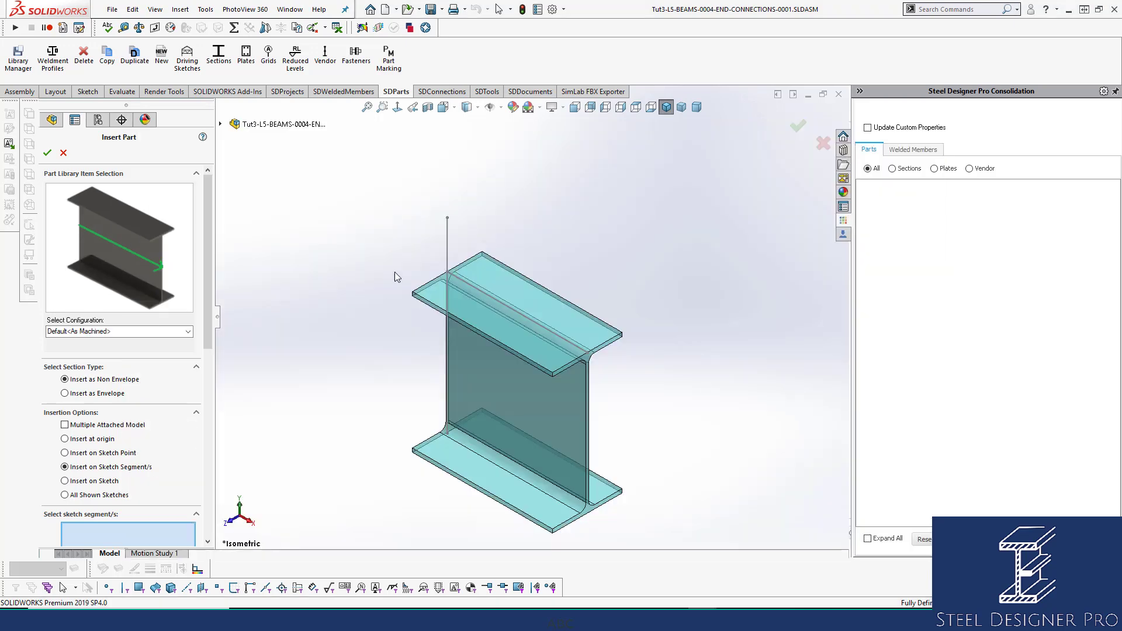
# Insert the chosen welded beam section as an envelope on the upright line of sketch AS2
pyautogui.click(447, 246)
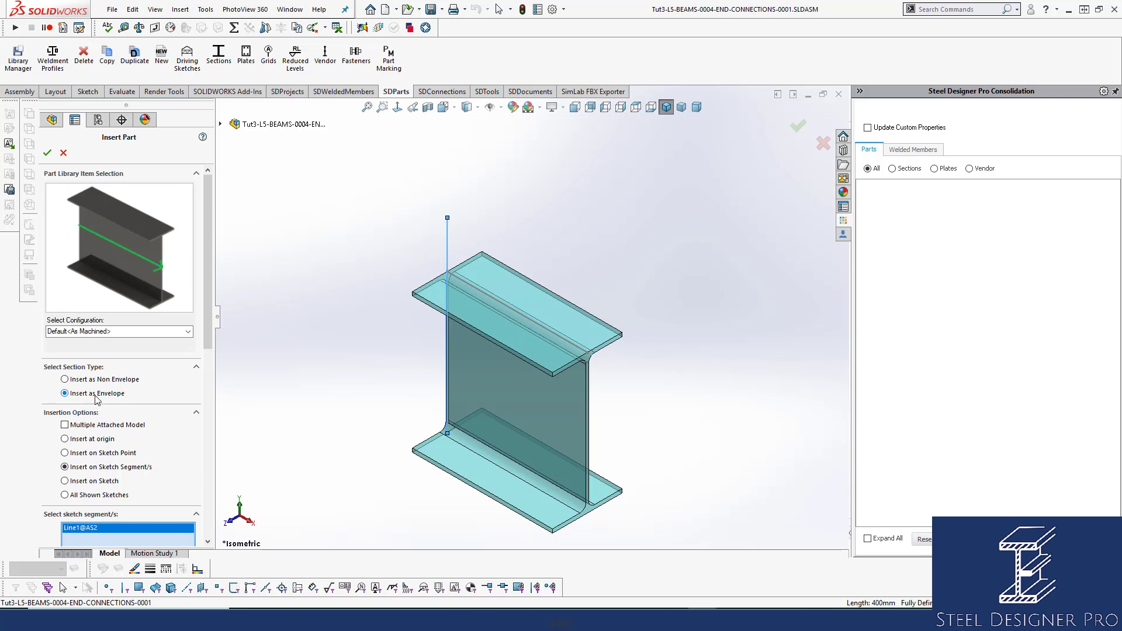
pyautogui.moveTo(208, 282); pyautogui.dragTo(216, 236)
pyautogui.click(47, 153)
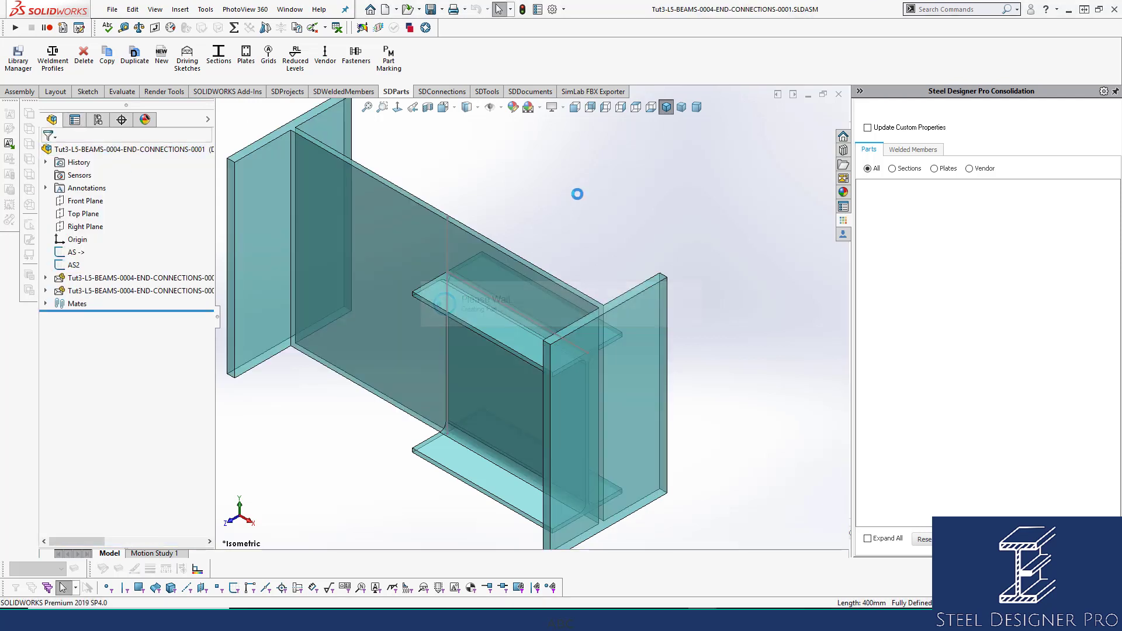
# Modify the upright envelope section to type UB, size 310 UB 32.0
pyautogui.press('f')
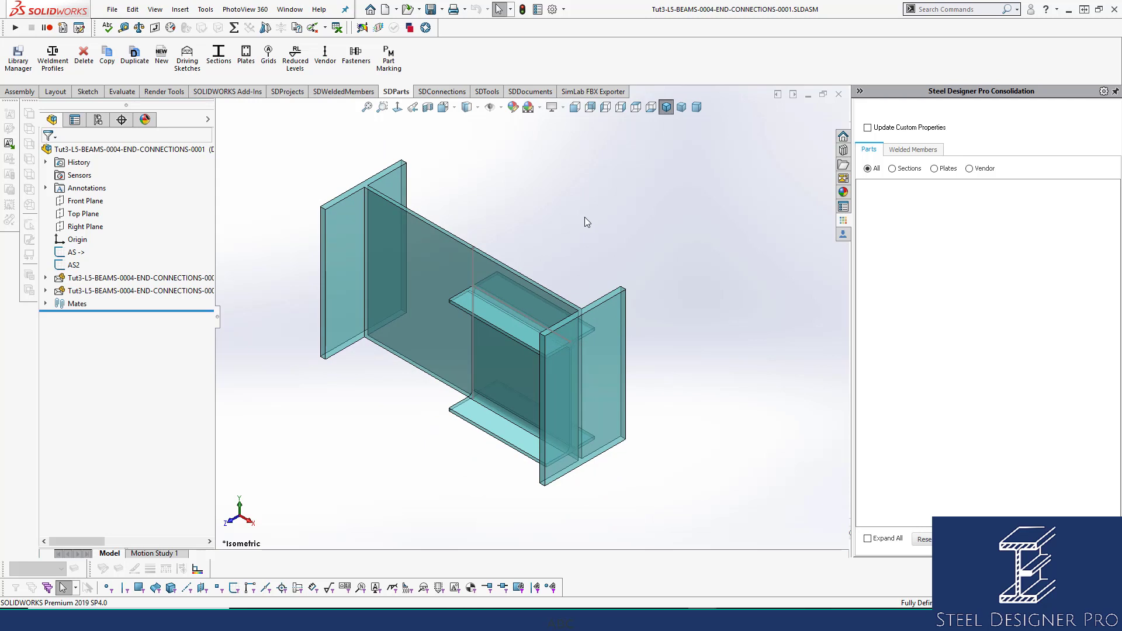
pyautogui.click(432, 271)
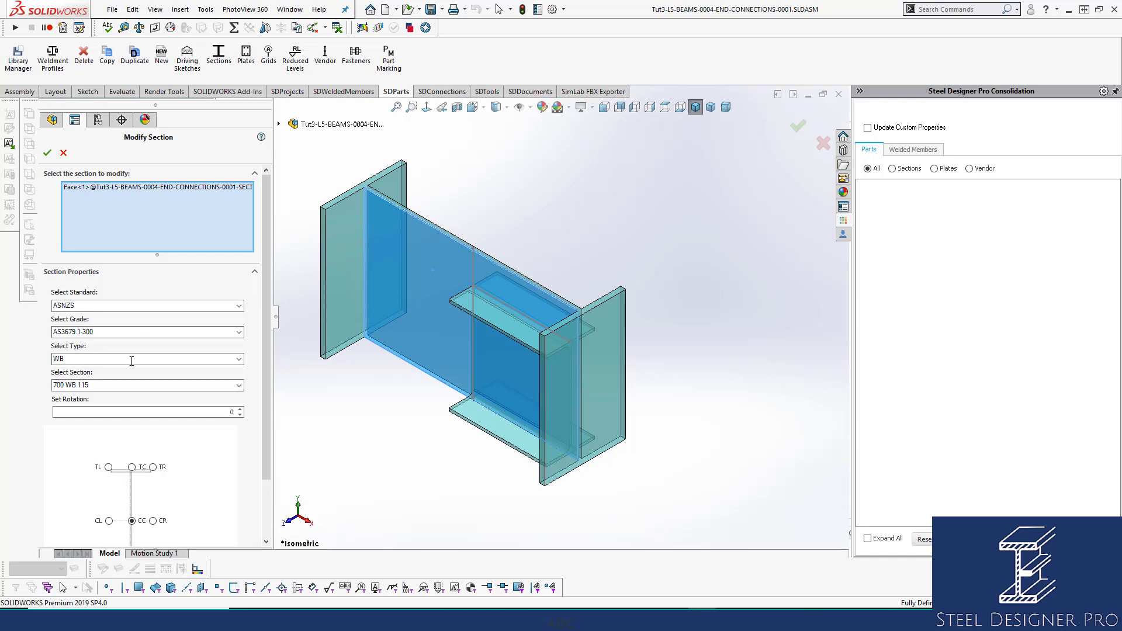
pyautogui.click(238, 360)
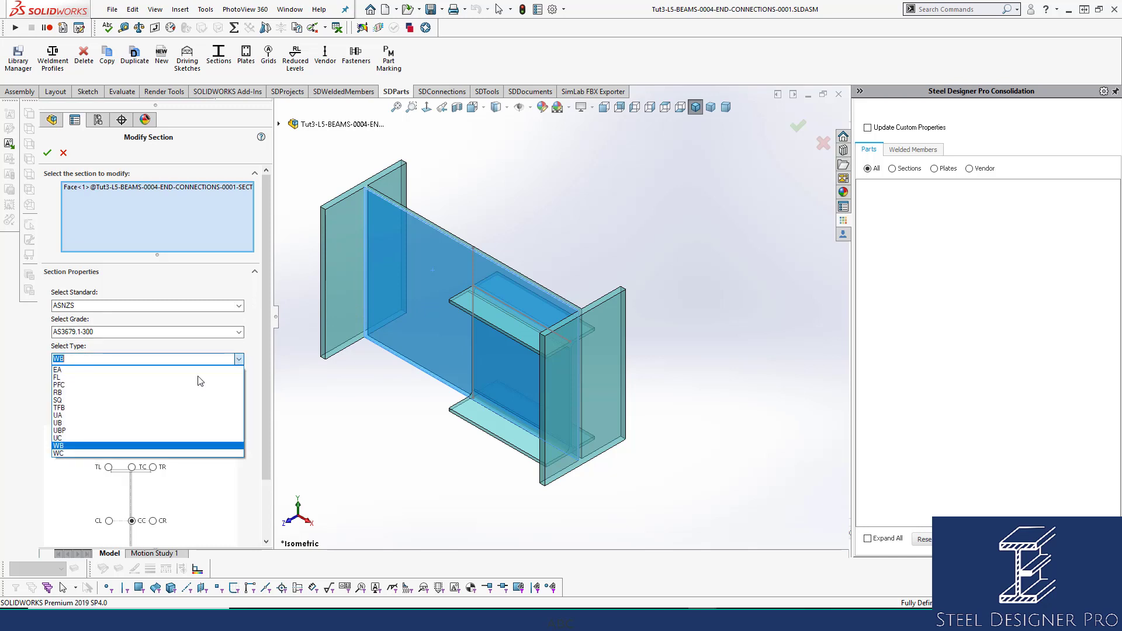
pyautogui.click(138, 423)
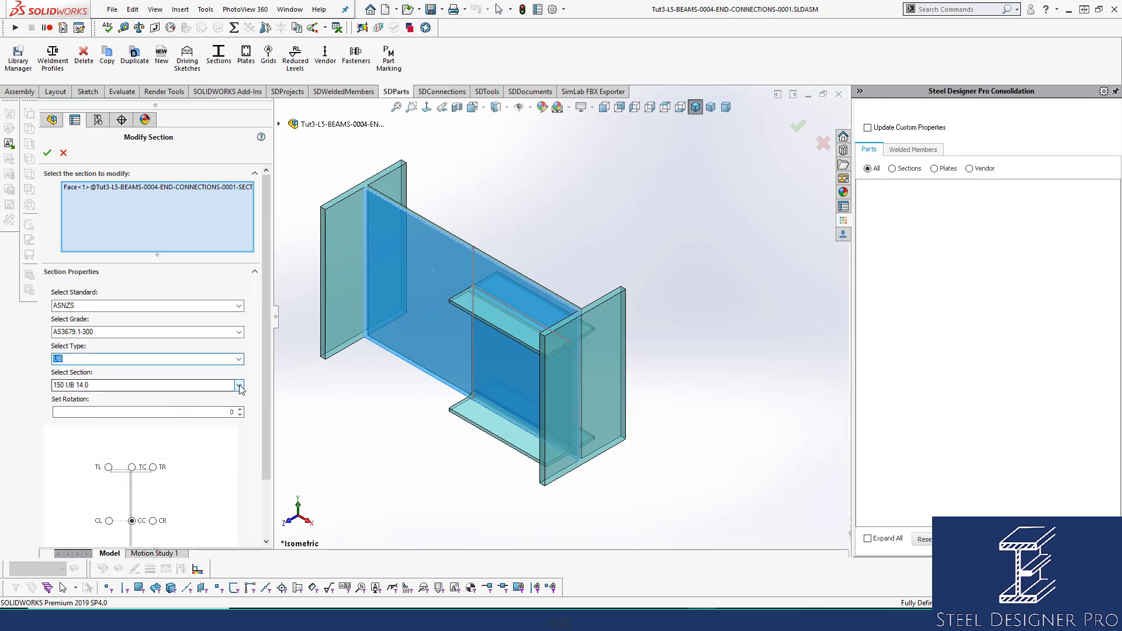
pyautogui.click(239, 385)
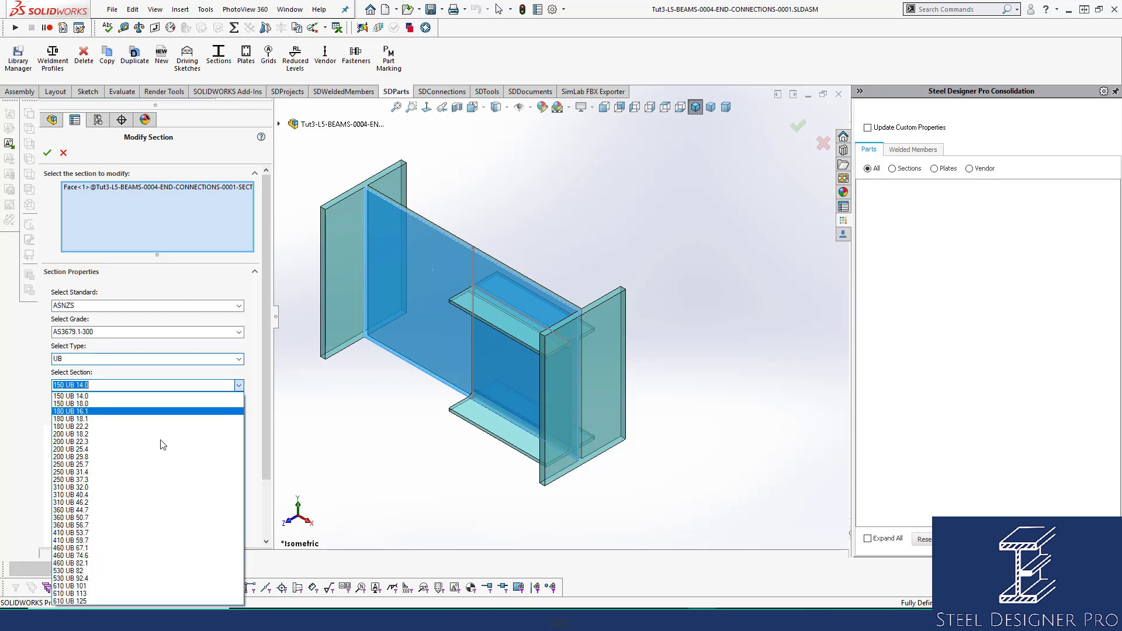
pyautogui.click(147, 487)
pyautogui.click(48, 152)
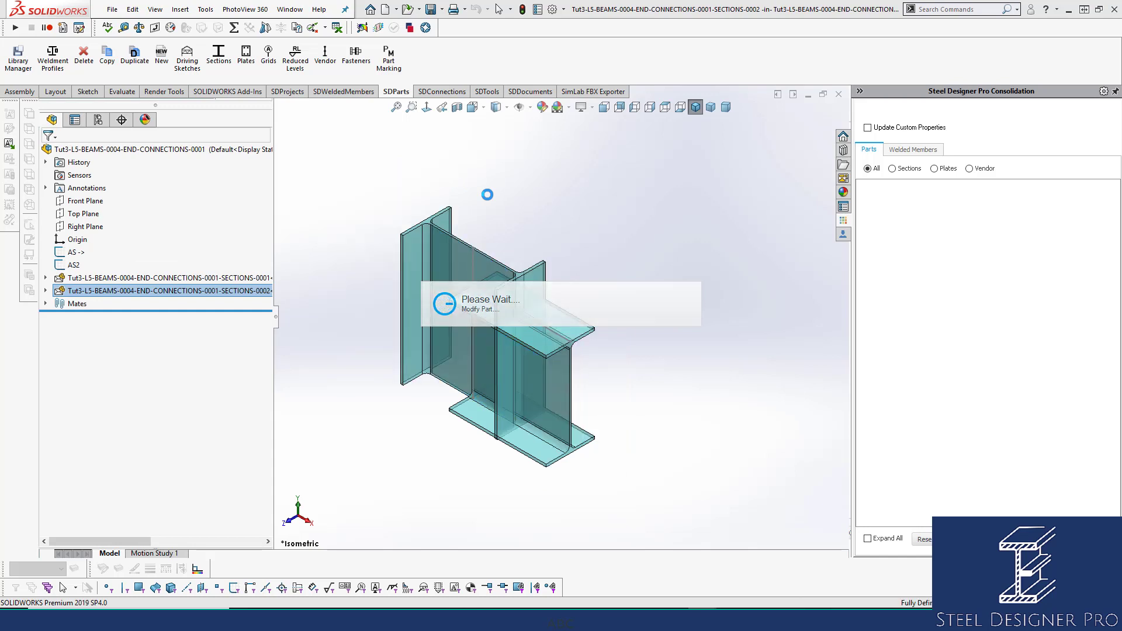
# Delete SteelDesignerProDataLink1 from the upright envelope section's part and save the assembly
pyautogui.click(478, 265)
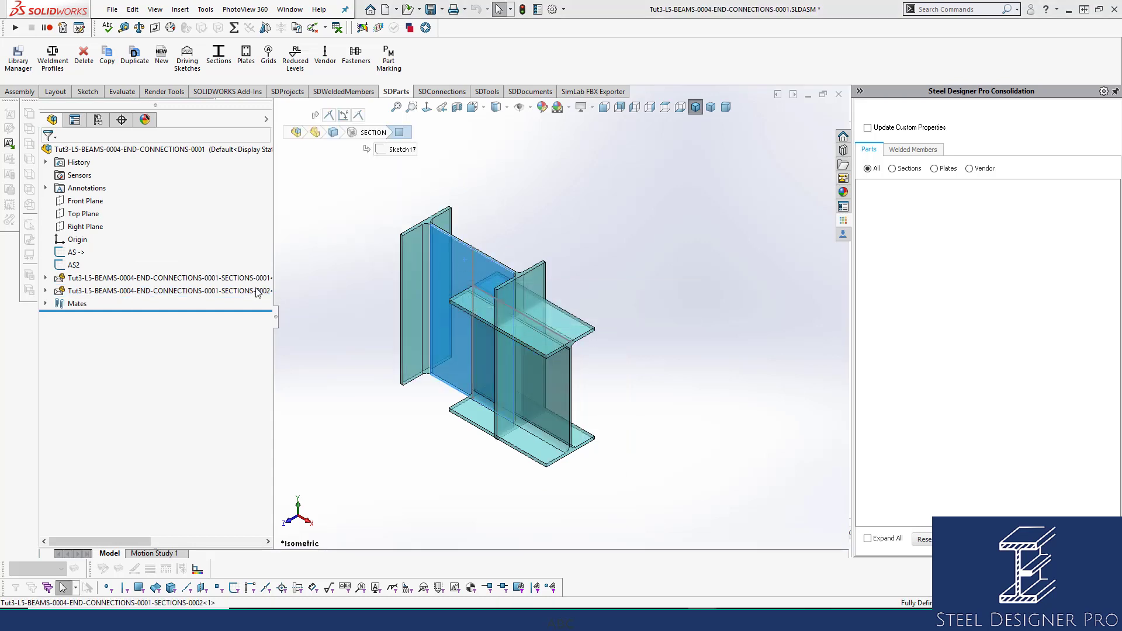
pyautogui.click(46, 292)
pyautogui.click(119, 471)
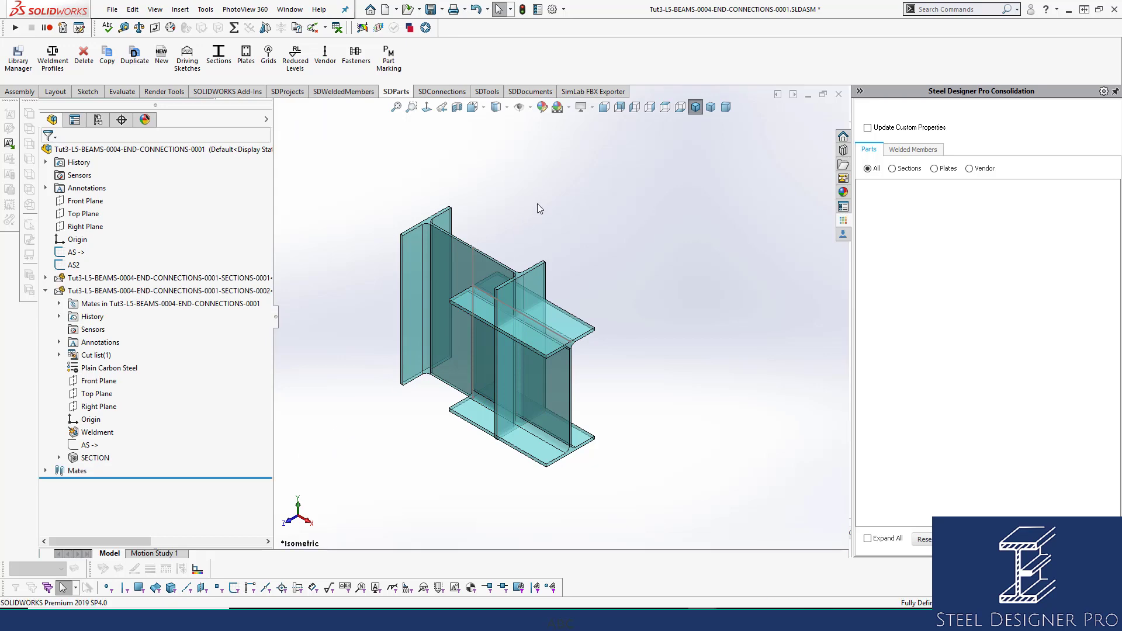
pyautogui.moveTo(564, 335); pyautogui.dragTo(586, 311, button='middle')
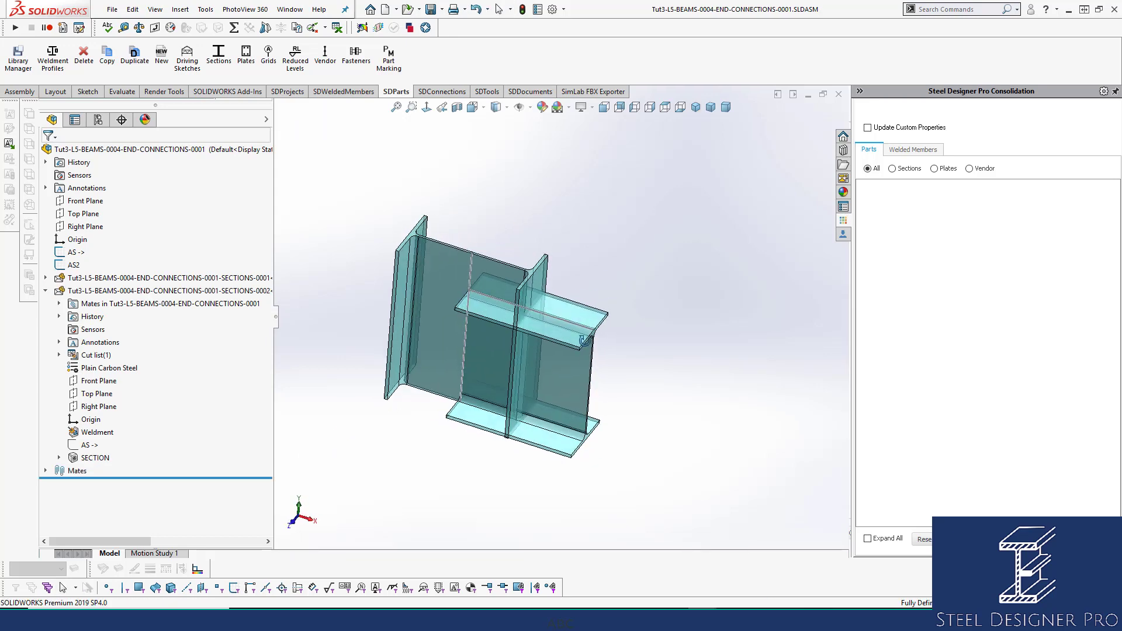
# Set the length of the upright line in sketch AS2 to 600 mm
pyautogui.click(75, 267)
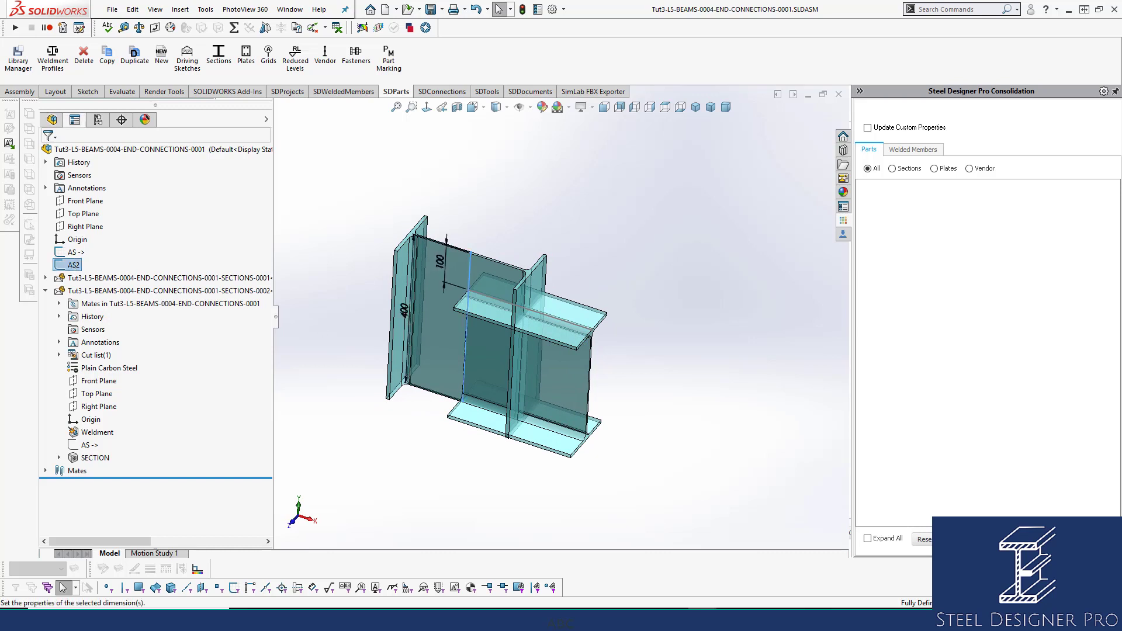
pyautogui.doubleClick(404, 310)
pyautogui.write('600')
pyautogui.press('Return')
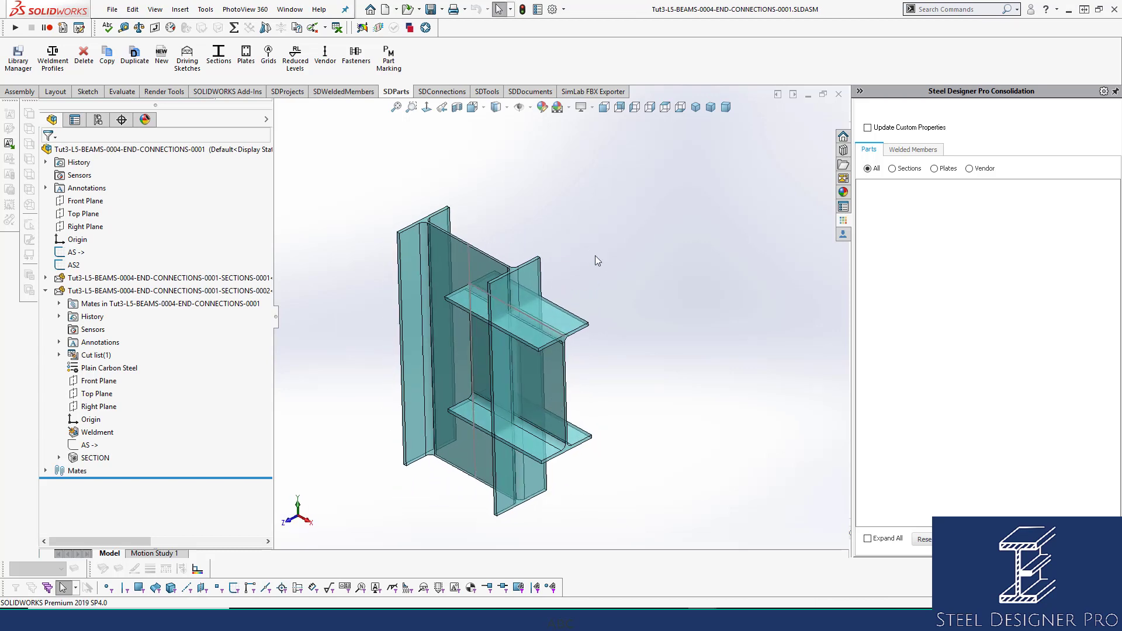
pyautogui.scroll(-2, 601, 374)
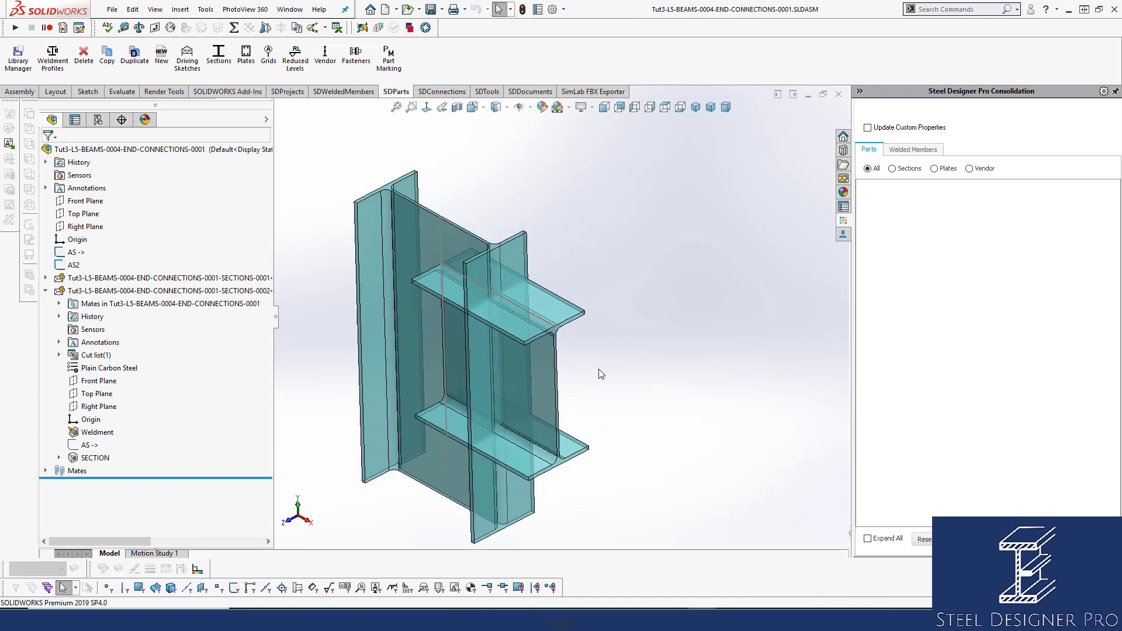
# Insert the library plate PLATES-PARTS-0002, the central base or cap plate, at the assembly origin as a non-envelope part
pyautogui.click(46, 291)
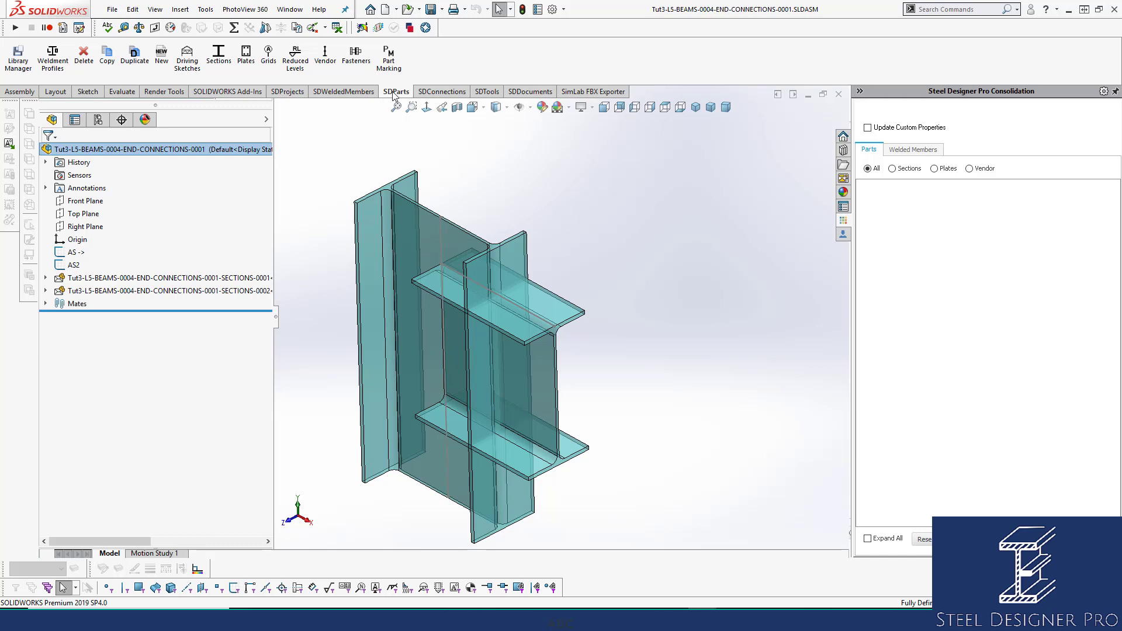
pyautogui.click(246, 56)
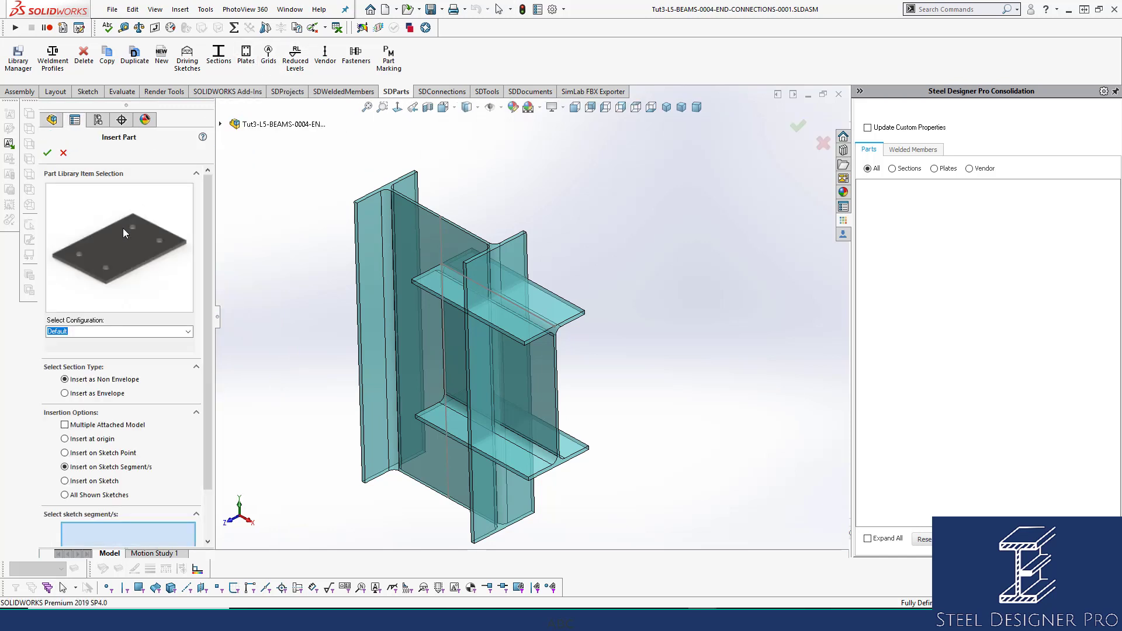
pyautogui.click(122, 229)
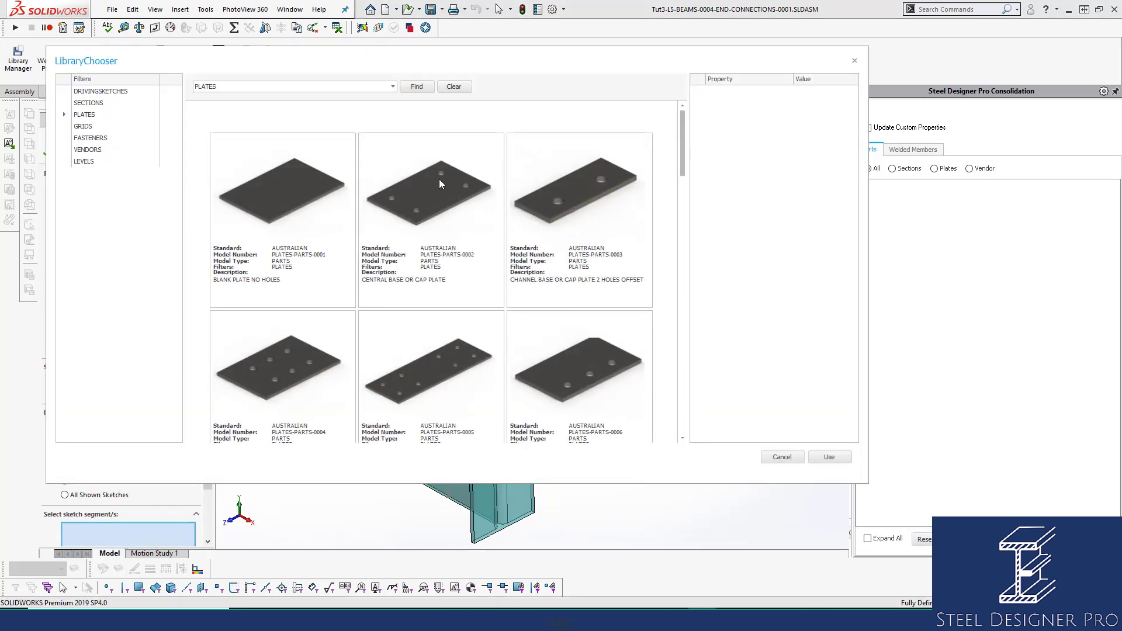
pyautogui.click(440, 184)
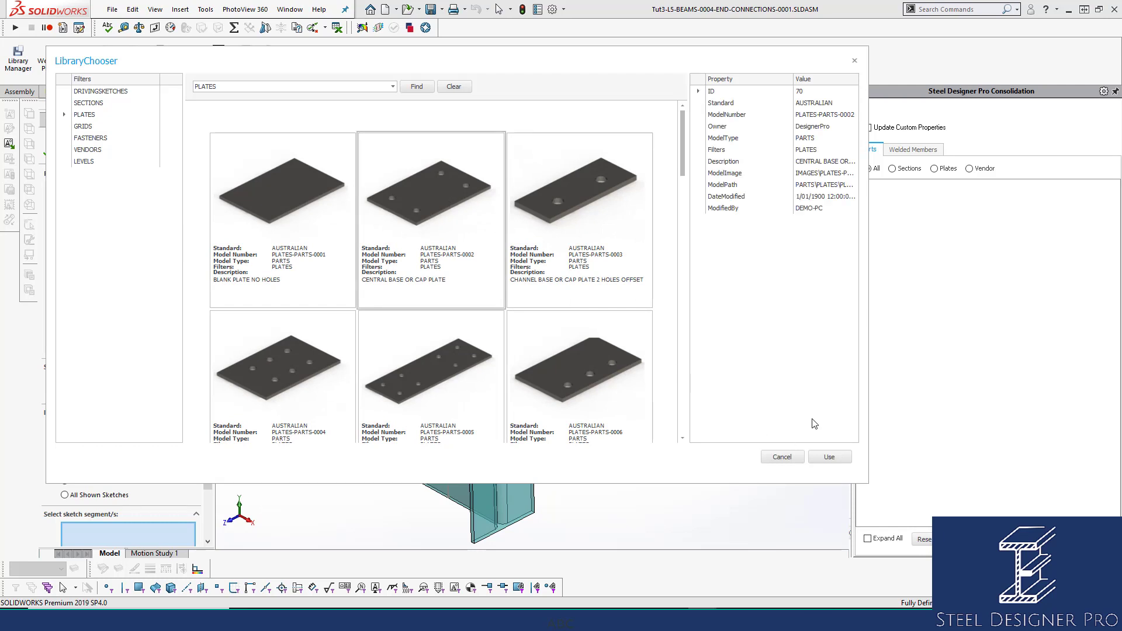
pyautogui.click(830, 458)
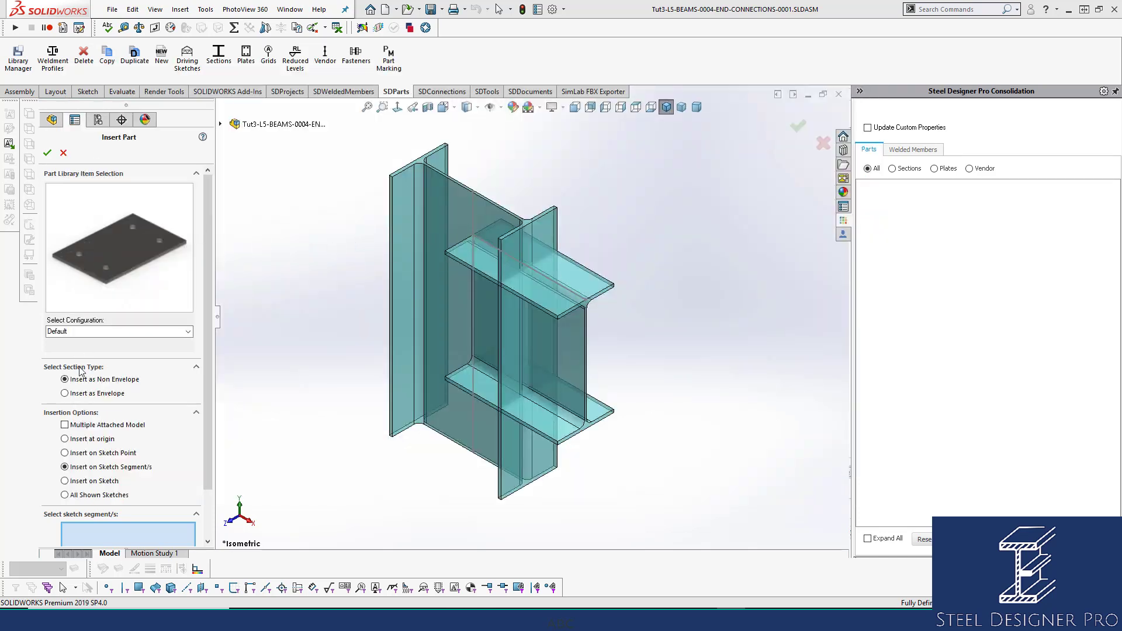
pyautogui.click(89, 440)
pyautogui.click(47, 152)
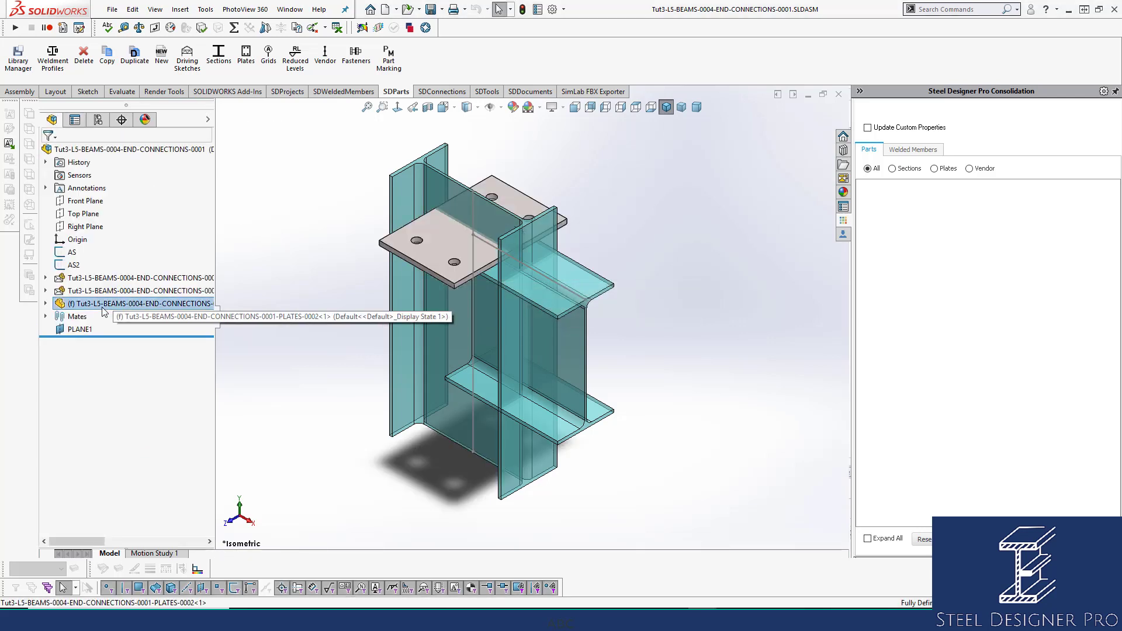
# Float the inserted four-hole plate and move it clear of the two beam sections
pyautogui.rightClick(101, 303)
pyautogui.click(141, 381)
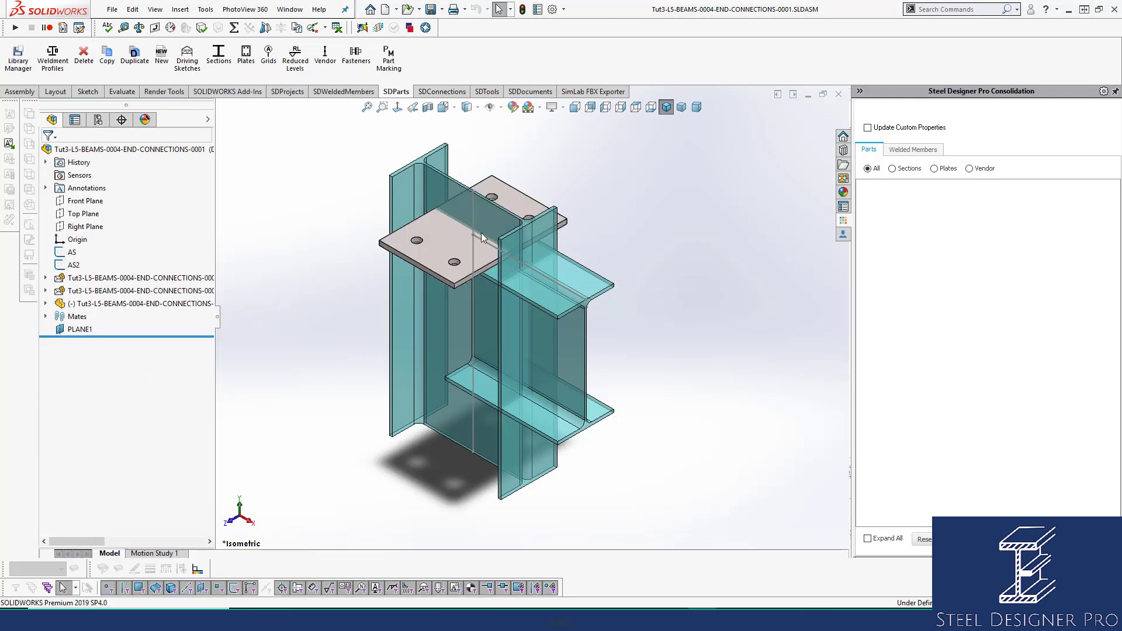
pyautogui.moveTo(463, 237); pyautogui.dragTo(679, 384)
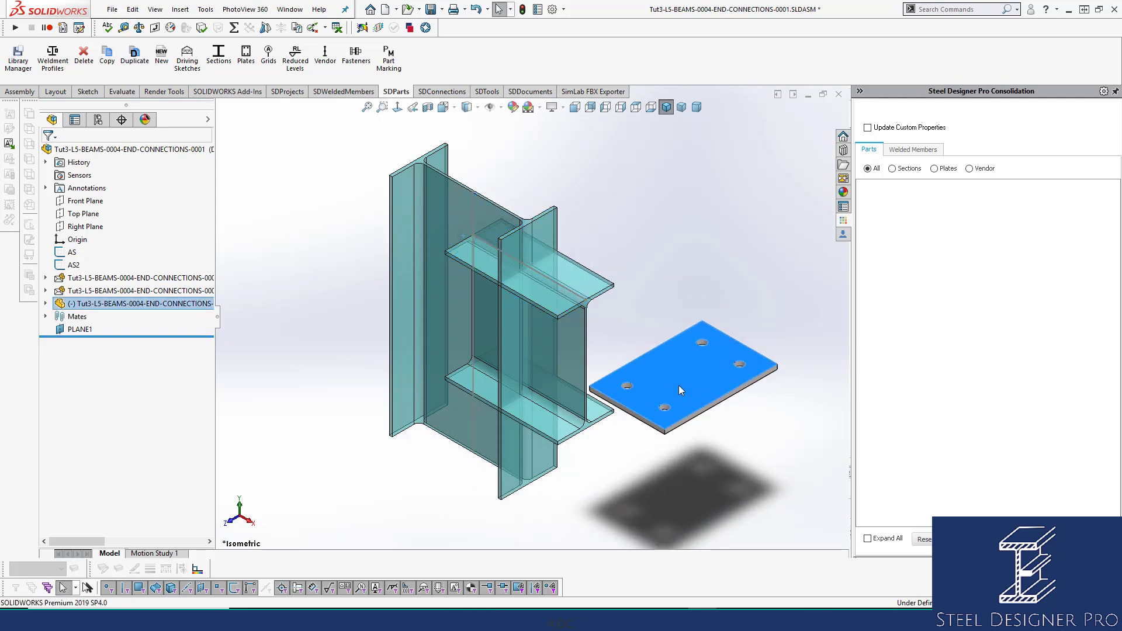
pyautogui.scroll(-3, 679, 384)
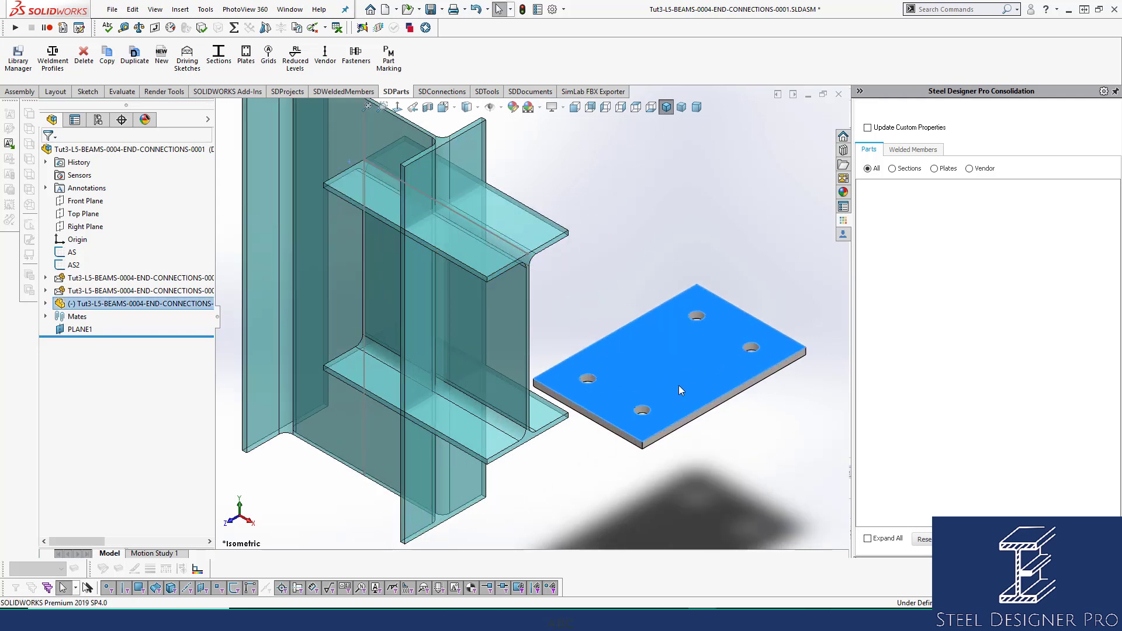
# Mate the plate's Top Plane coincident with the outer flange face of the upright envelope section
pyautogui.click(45, 303)
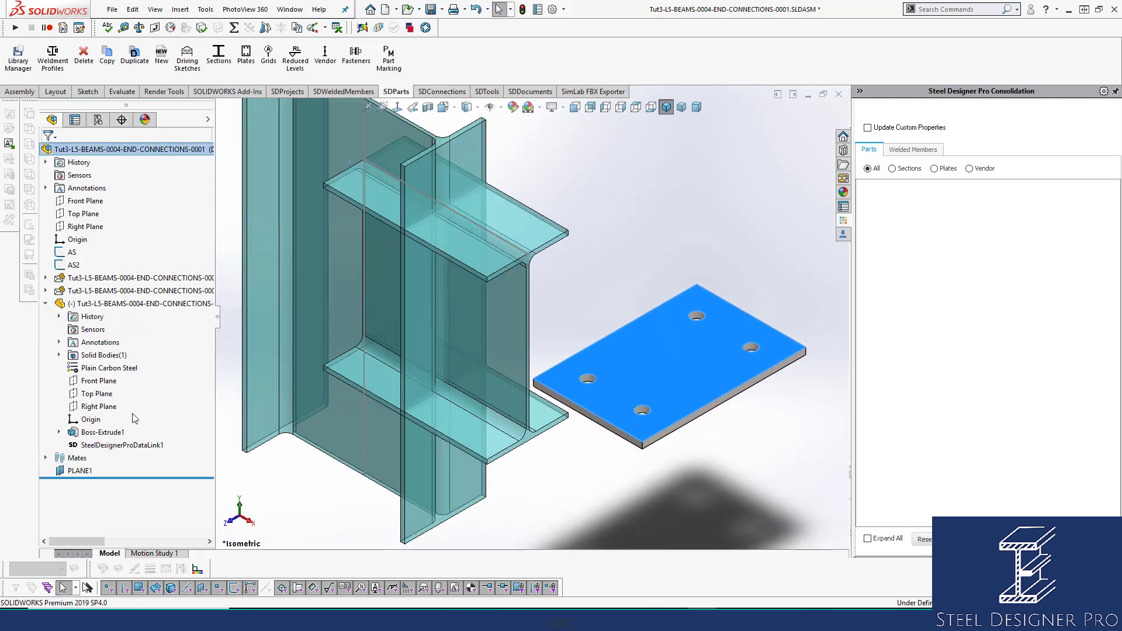
pyautogui.click(107, 398)
pyautogui.moveTo(694, 421)
pyautogui.mouseDown(button='middle')
pyautogui.moveTo(724, 353)
pyautogui.moveTo(711, 431)
pyautogui.mouseUp(button='middle')
pyautogui.scroll(2, 541, 195)
pyautogui.scroll(-2, 543, 200)
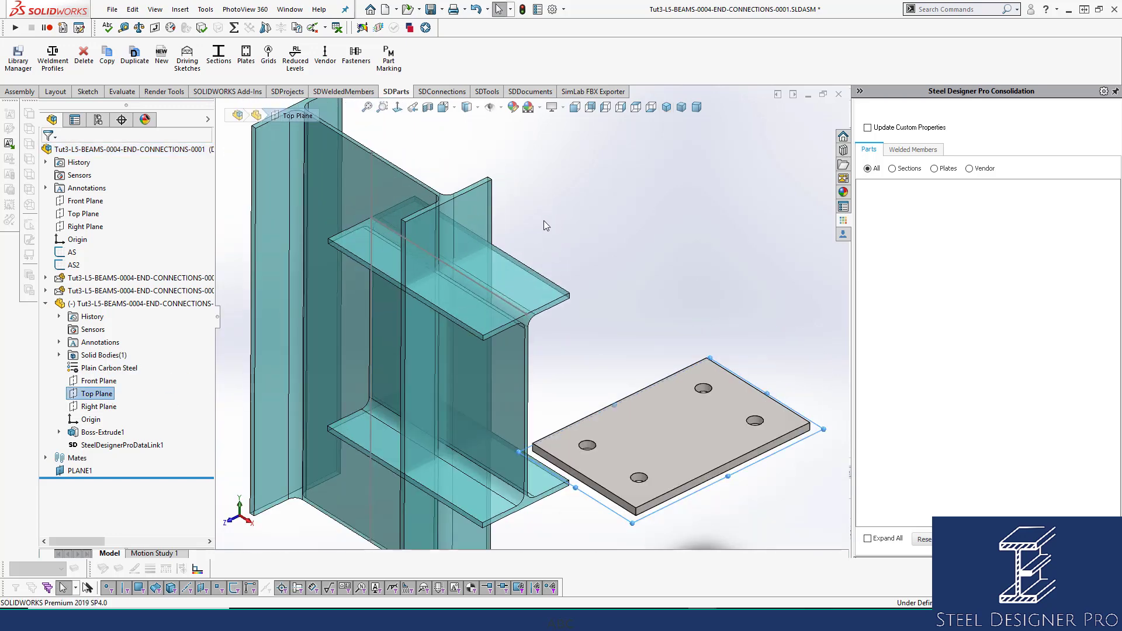
pyautogui.keyDown('ctrl'); pyautogui.click(480, 215); pyautogui.keyUp('ctrl')
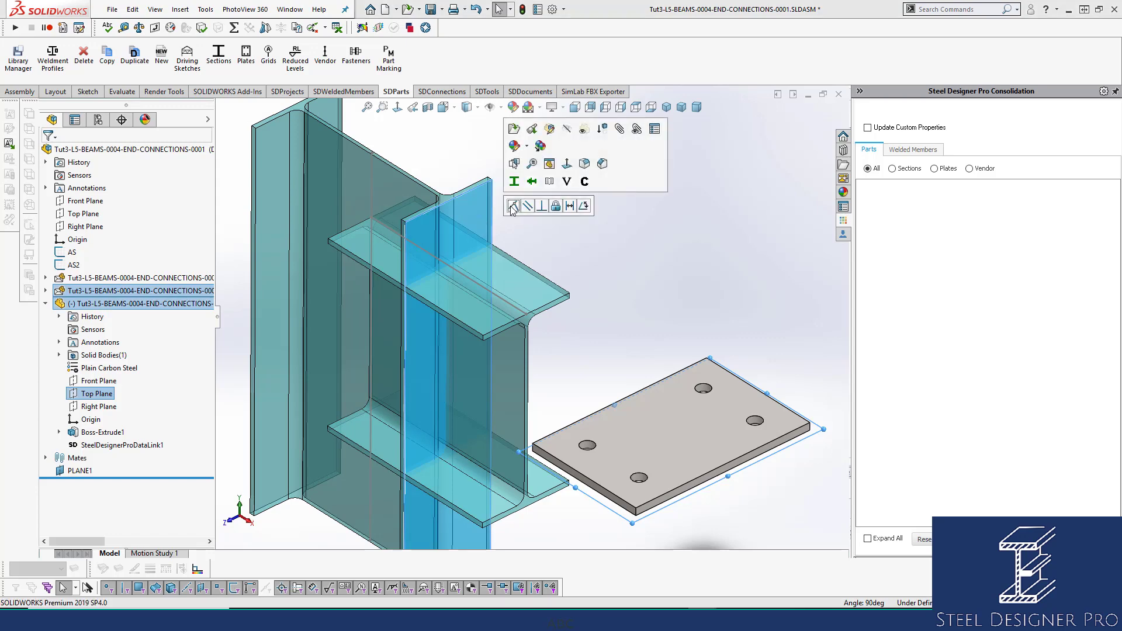
pyautogui.click(510, 205)
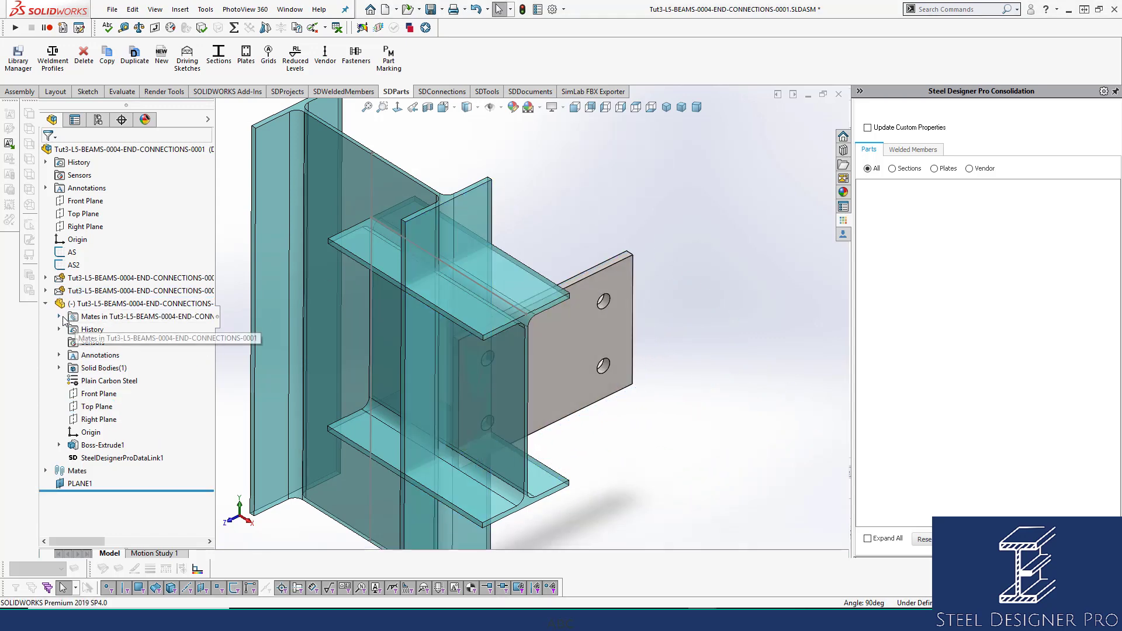
# Flip the alignment of the plate's coincident mate
pyautogui.click(139, 330)
pyautogui.rightClick(140, 331)
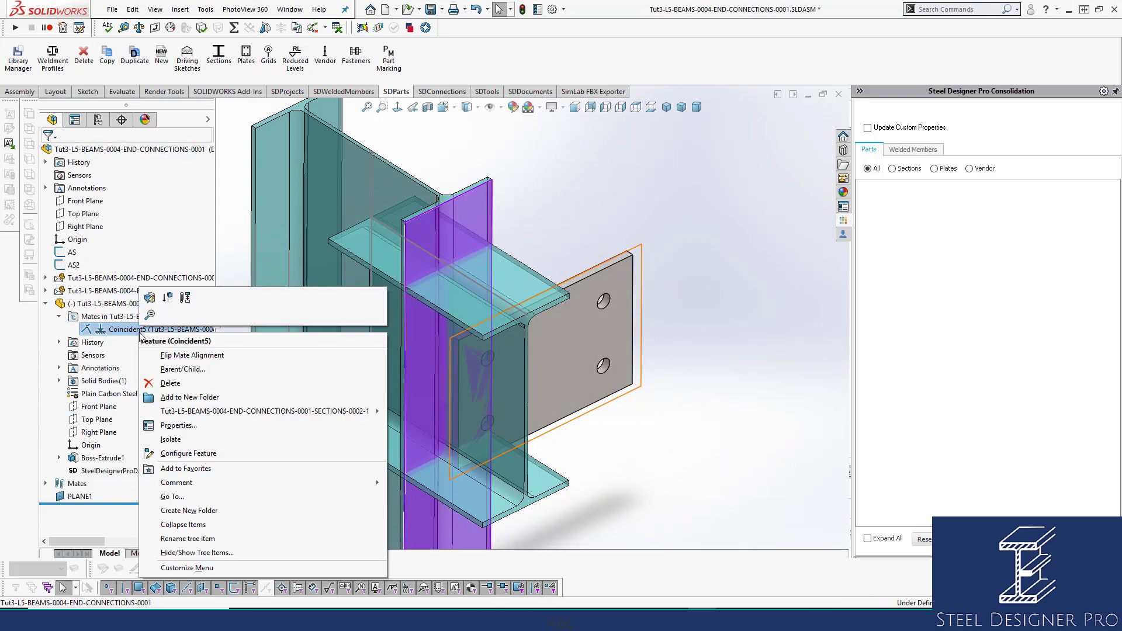
pyautogui.click(166, 355)
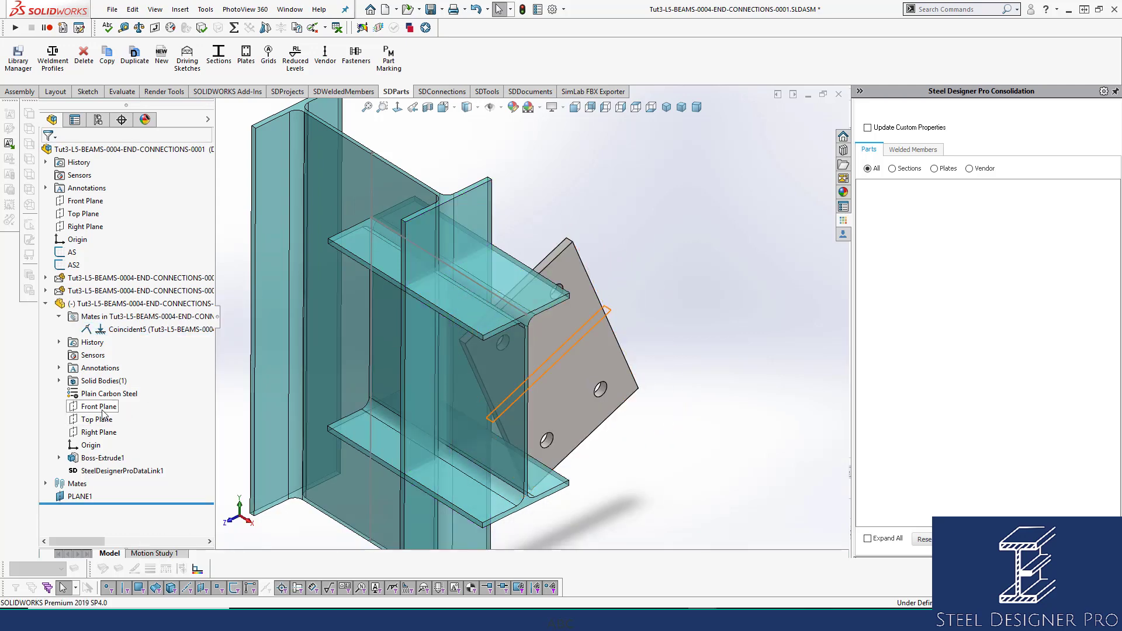
# Delete PLANE1 from the assembly and save
pyautogui.click(82, 496)
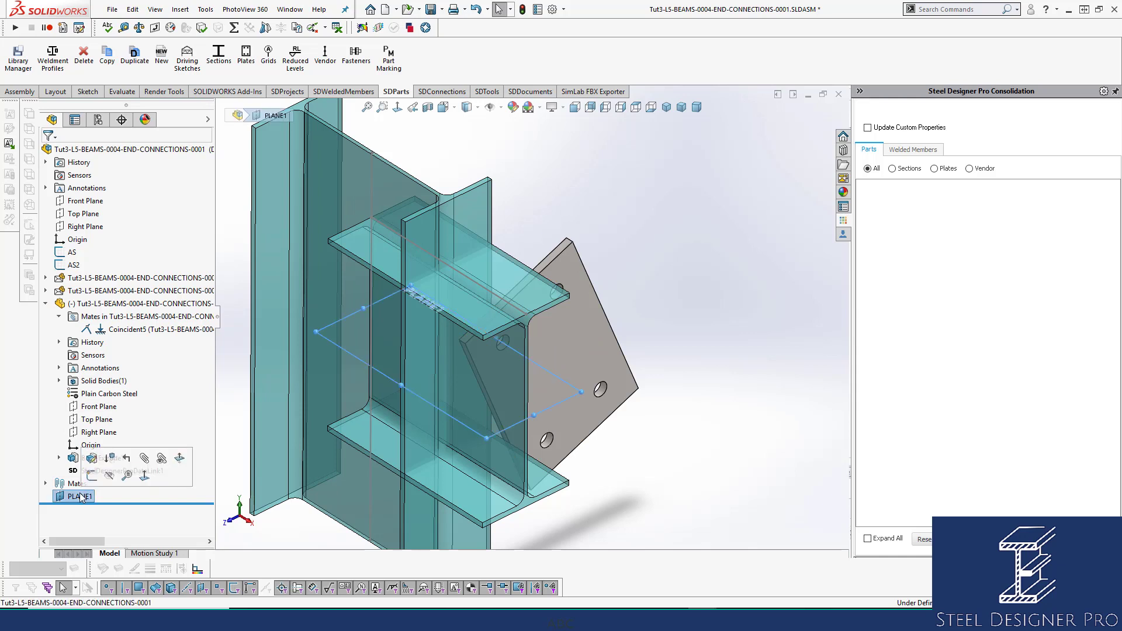
pyautogui.press('Delete')
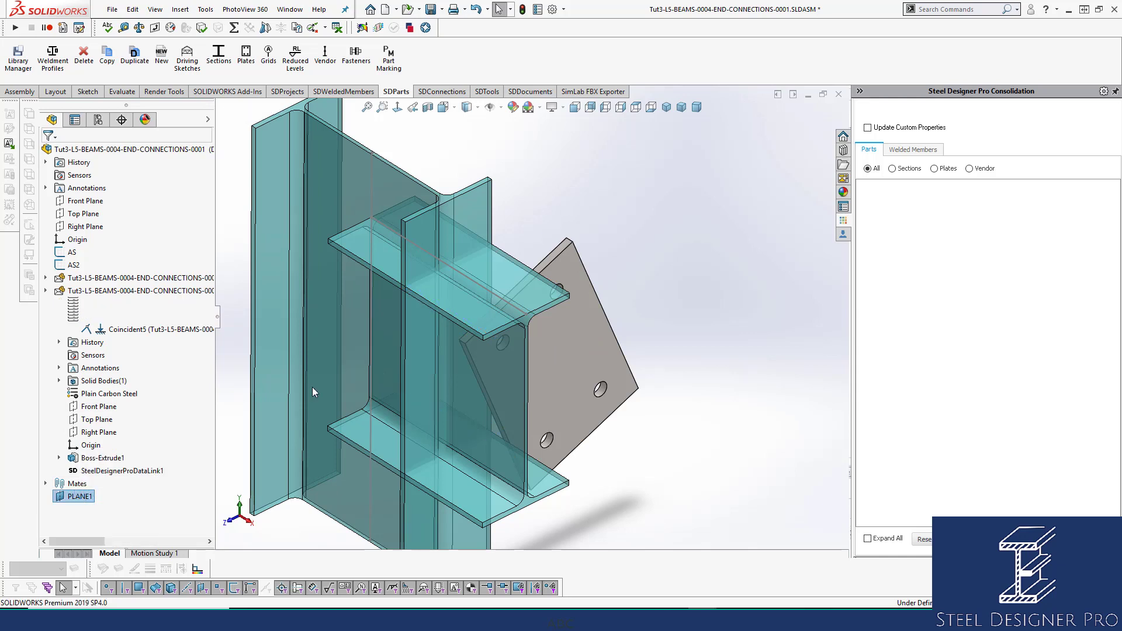
pyautogui.hotkey('ctrl', 's')
# Create a mid plane between the outer faces of the horizontal beam's top and bottom flanges
pyautogui.moveTo(536, 347); pyautogui.dragTo(519, 399, button='middle')
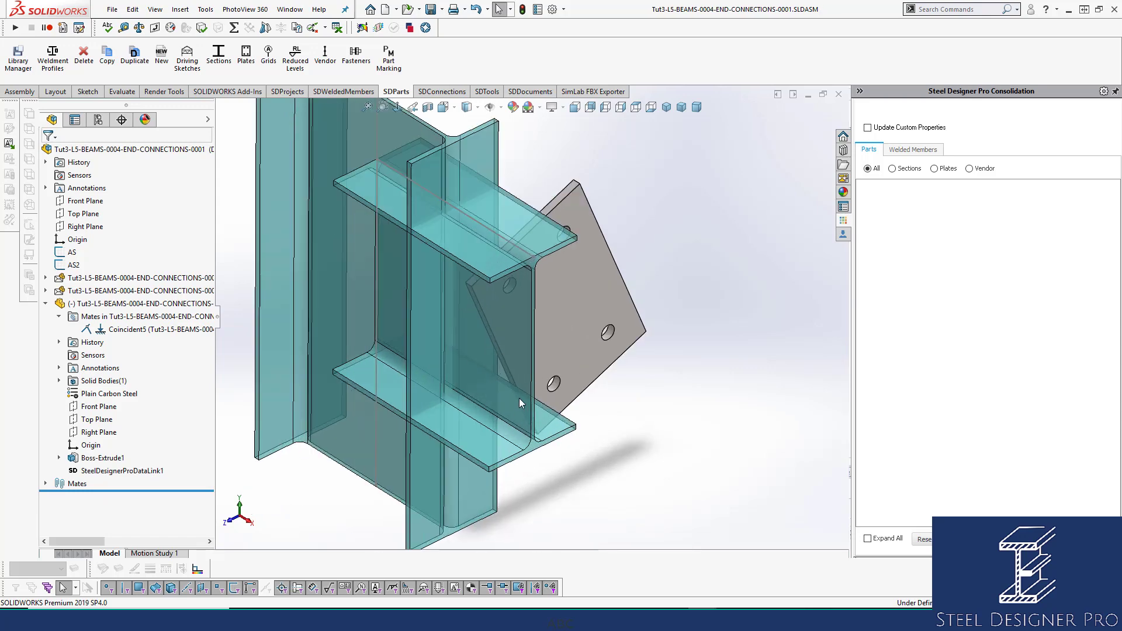
pyautogui.click(510, 220)
pyautogui.moveTo(510, 220); pyautogui.dragTo(528, 348, button='middle')
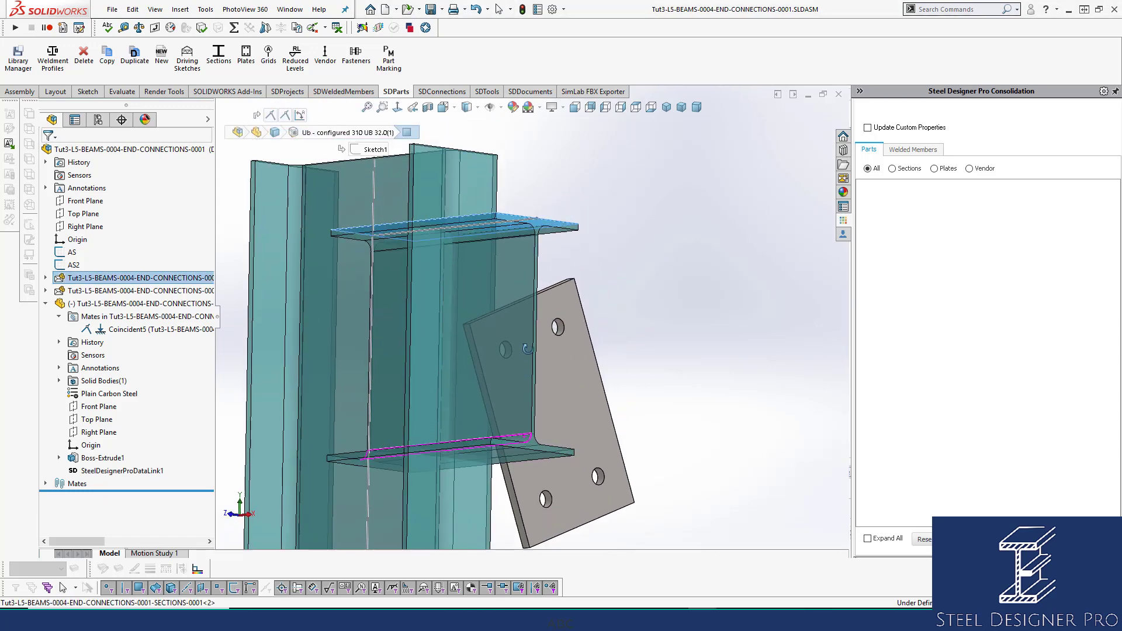
pyautogui.click(500, 463)
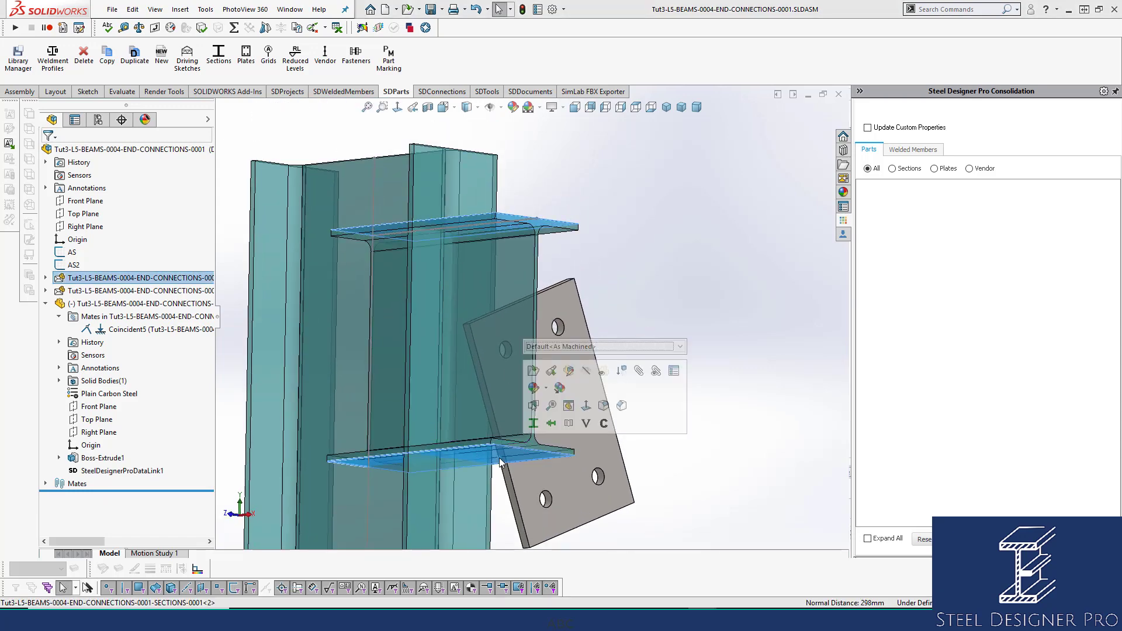
pyautogui.click(180, 10)
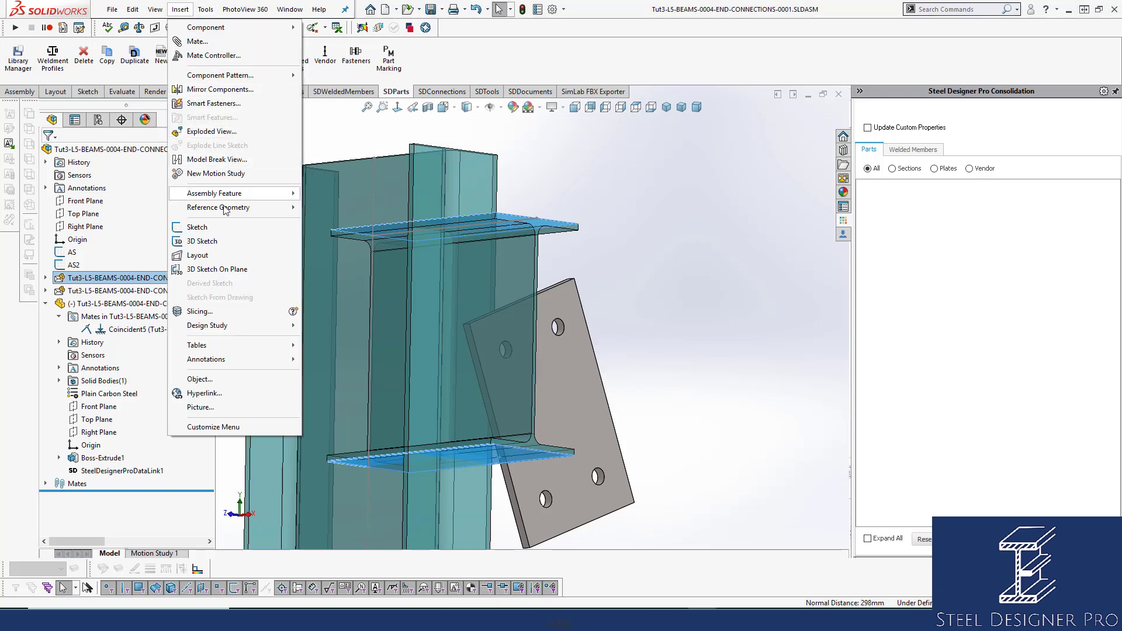
pyautogui.moveTo(224, 209)
pyautogui.click(318, 209)
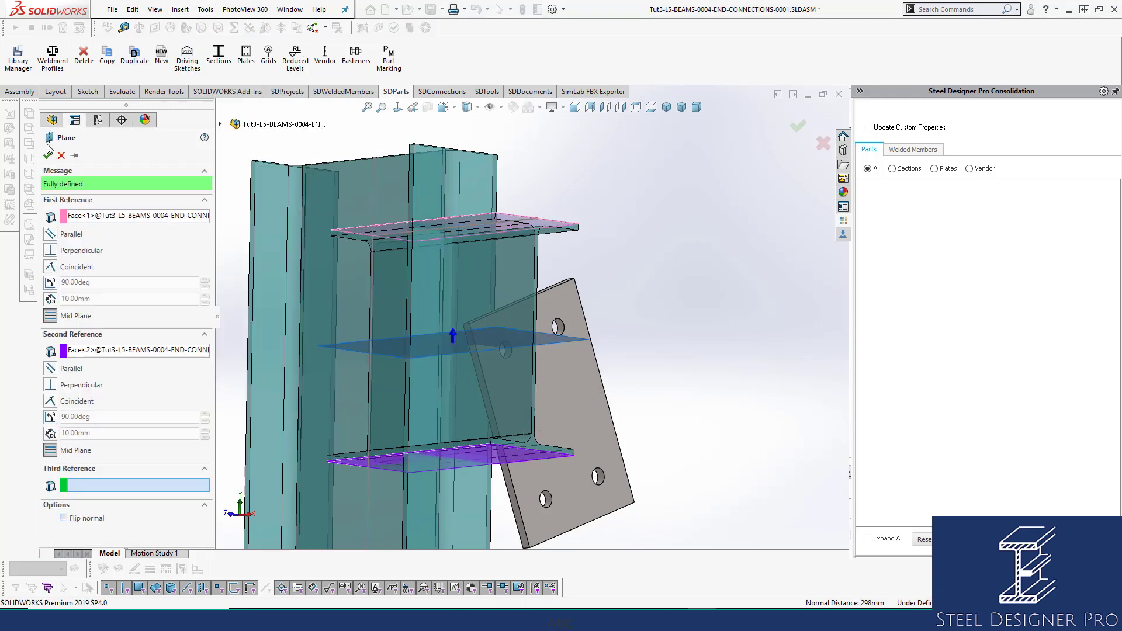
pyautogui.click(48, 153)
# Mate the plate's Front Plane coincident with PLANE1, the mid plane between the beam's flanges
pyautogui.moveTo(603, 396); pyautogui.dragTo(577, 387, button='middle')
pyautogui.click(578, 387)
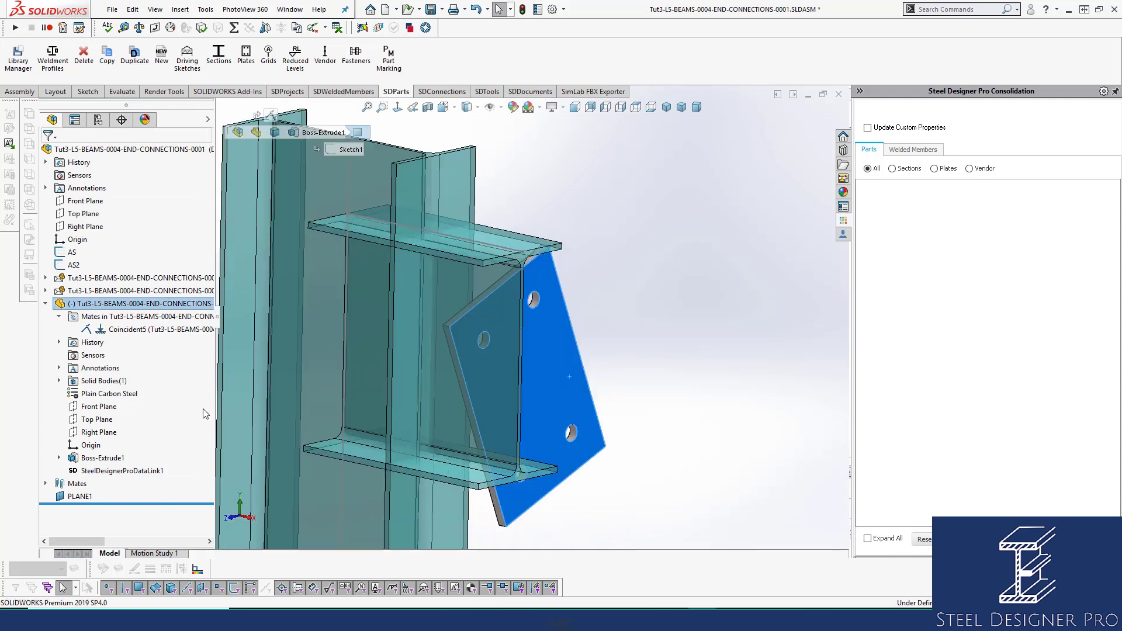
pyautogui.click(102, 407)
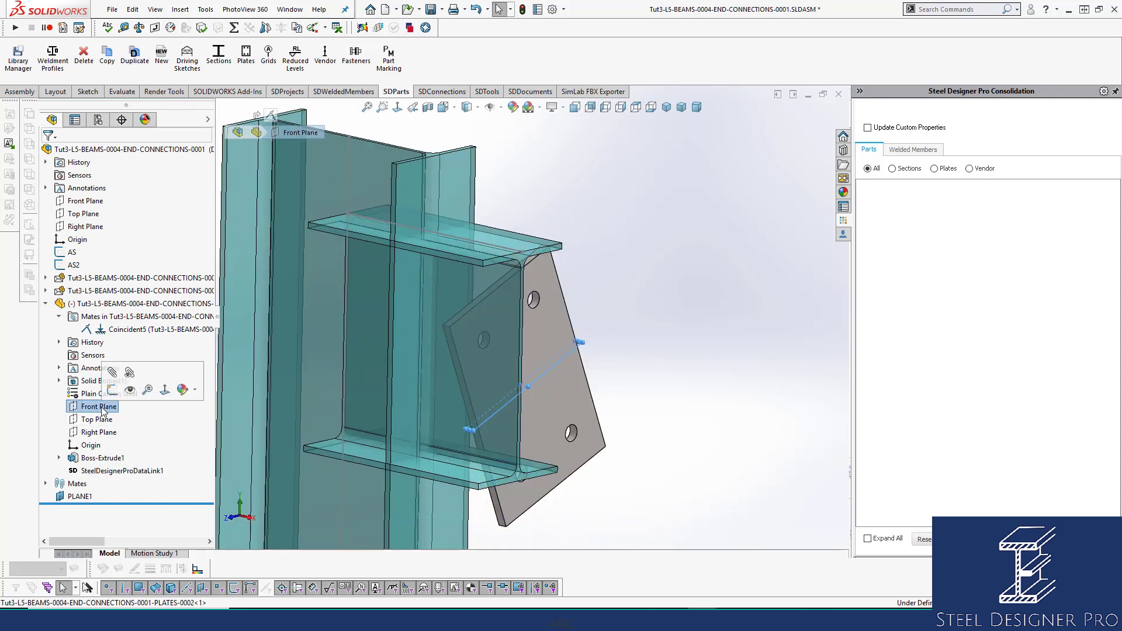
pyautogui.keyDown('ctrl'); pyautogui.click(86, 493); pyautogui.keyUp('ctrl')
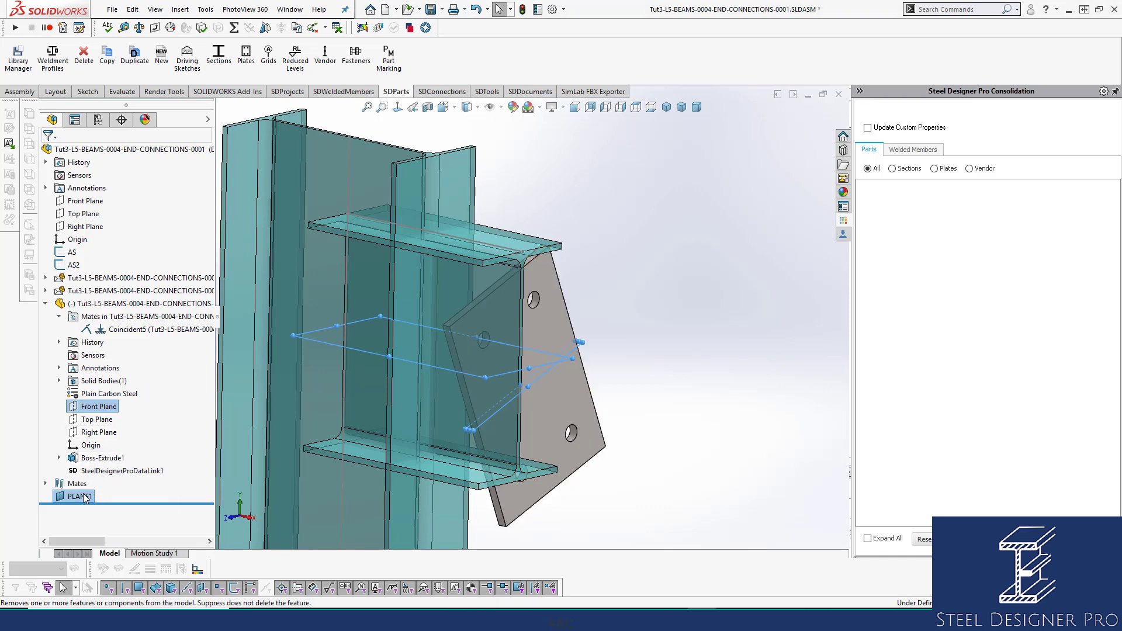
pyautogui.press('ctrl')
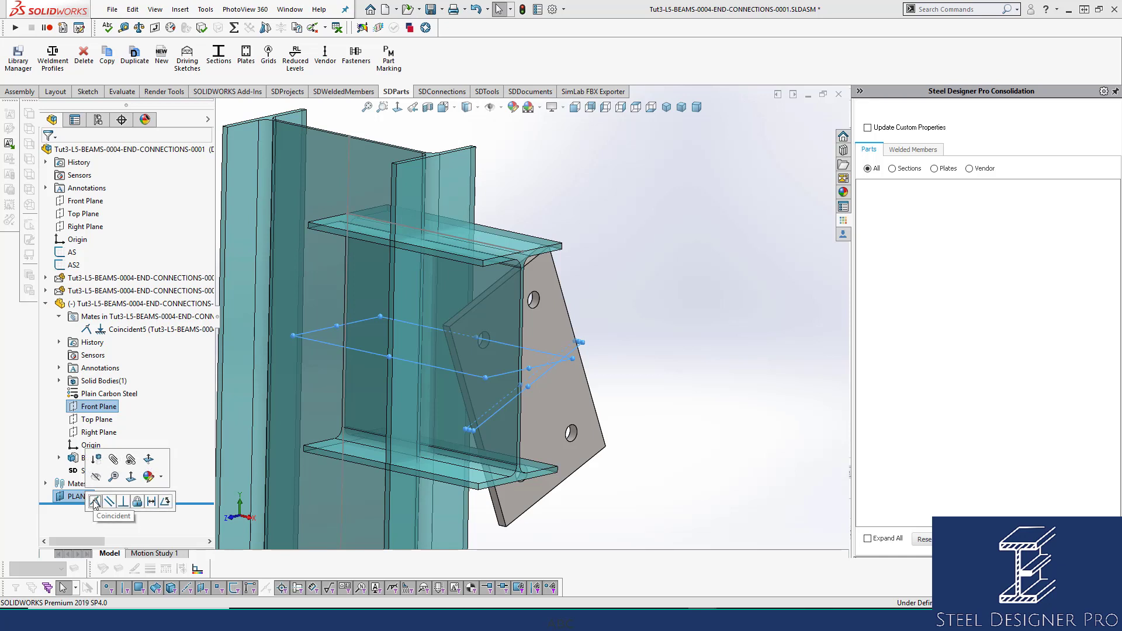
pyautogui.click(94, 502)
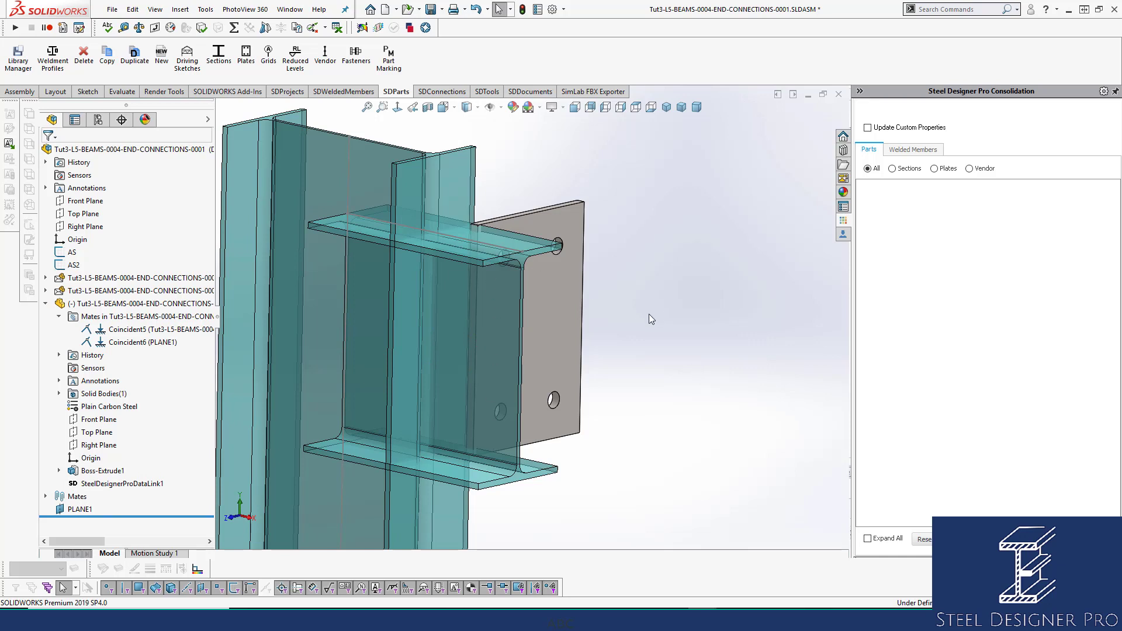
# Slide the plate across the upright's flange and mate its Right Plane coincident with the assembly's Front Plane
pyautogui.moveTo(578, 308); pyautogui.dragTo(245, 380)
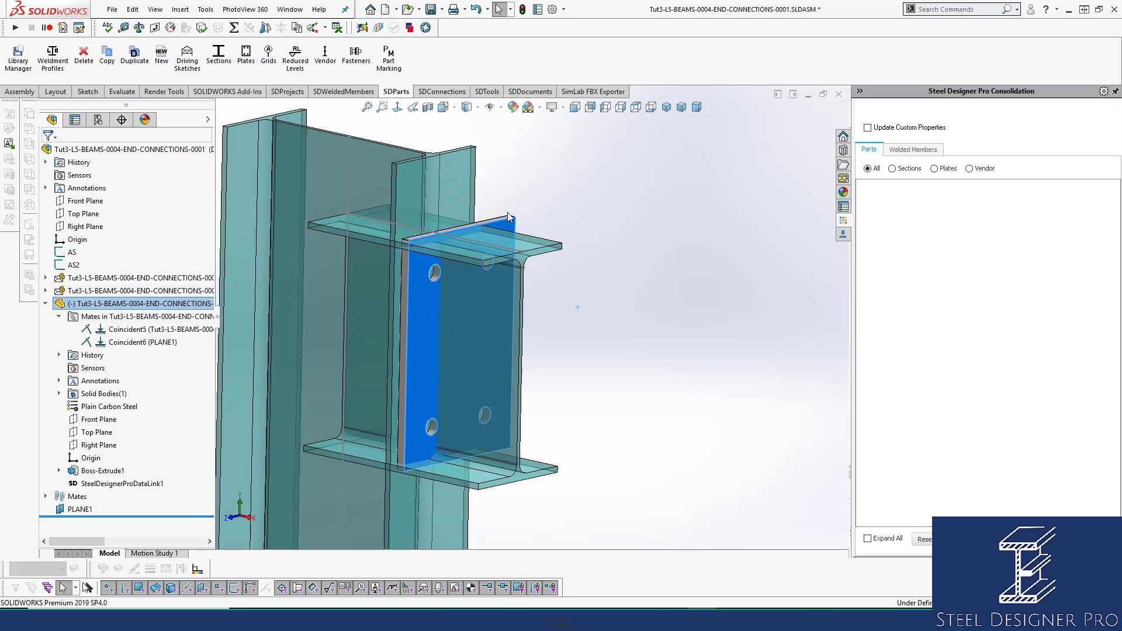
pyautogui.moveTo(504, 225); pyautogui.dragTo(486, 299)
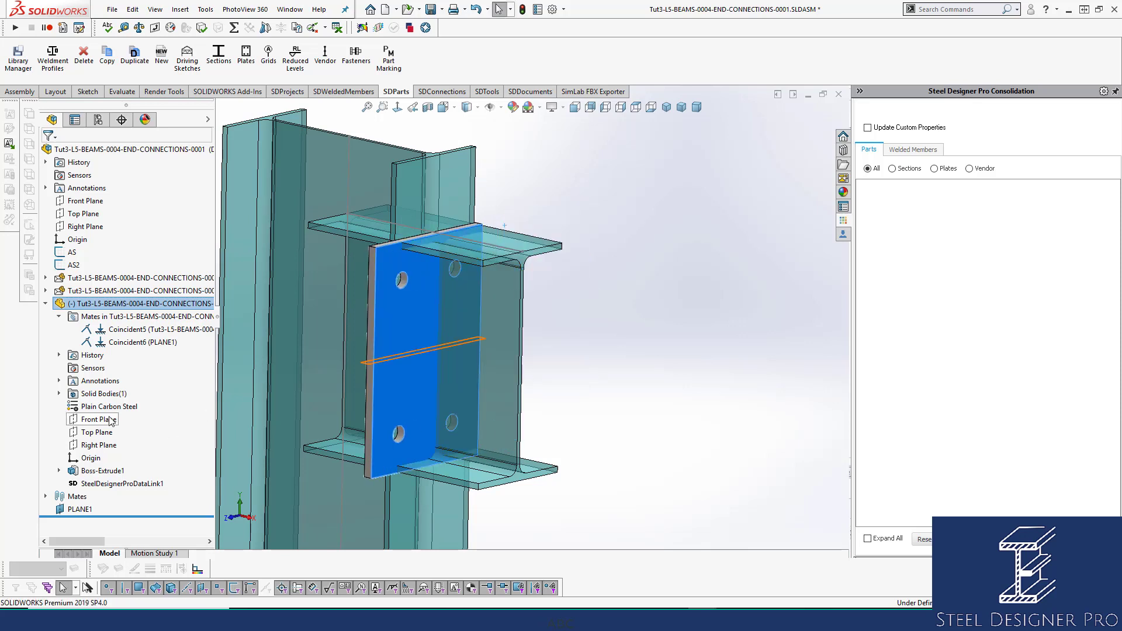
pyautogui.click(99, 445)
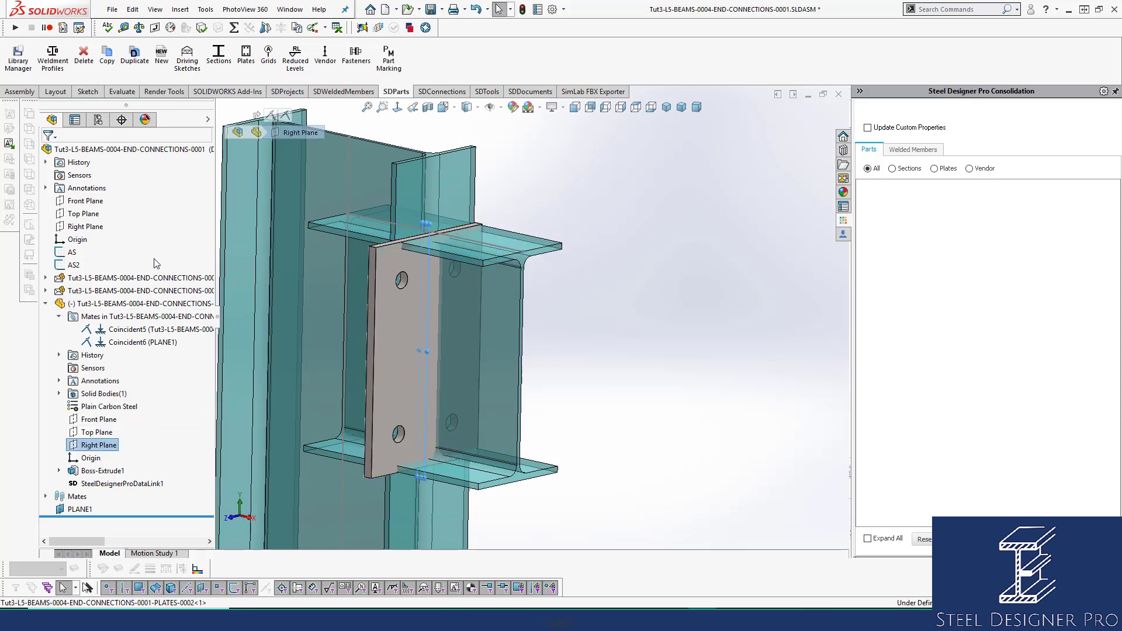
pyautogui.keyDown('ctrl'); pyautogui.click(93, 202); pyautogui.keyUp('ctrl')
pyautogui.click(102, 209)
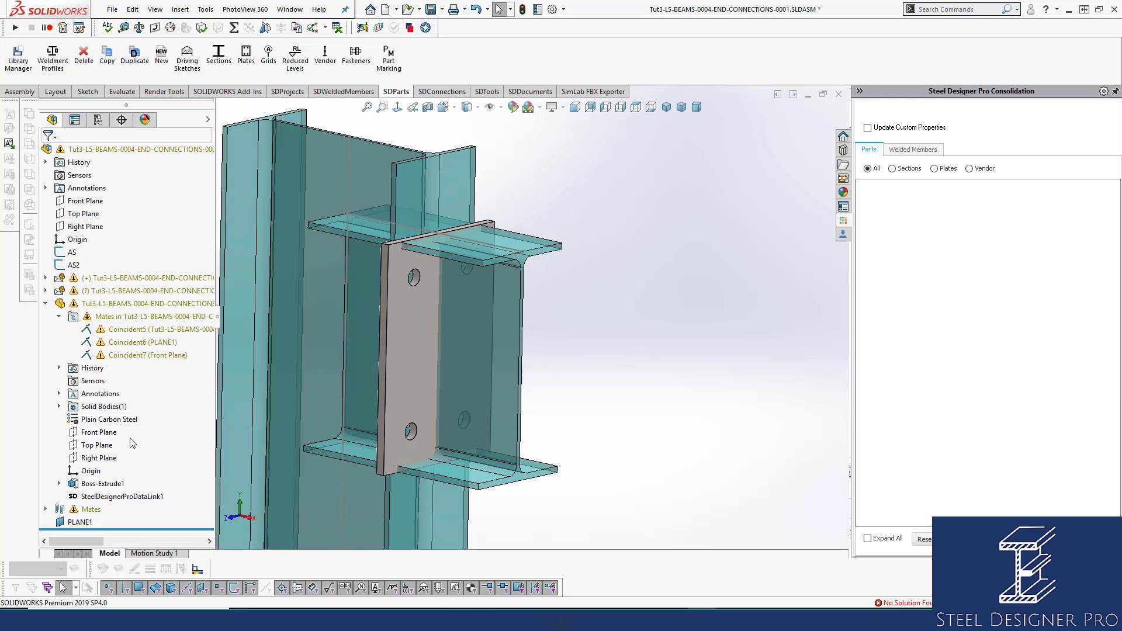
# Delete the conflicting Angle1 and Angle2 mates from the assembly and save
pyautogui.click(46, 509)
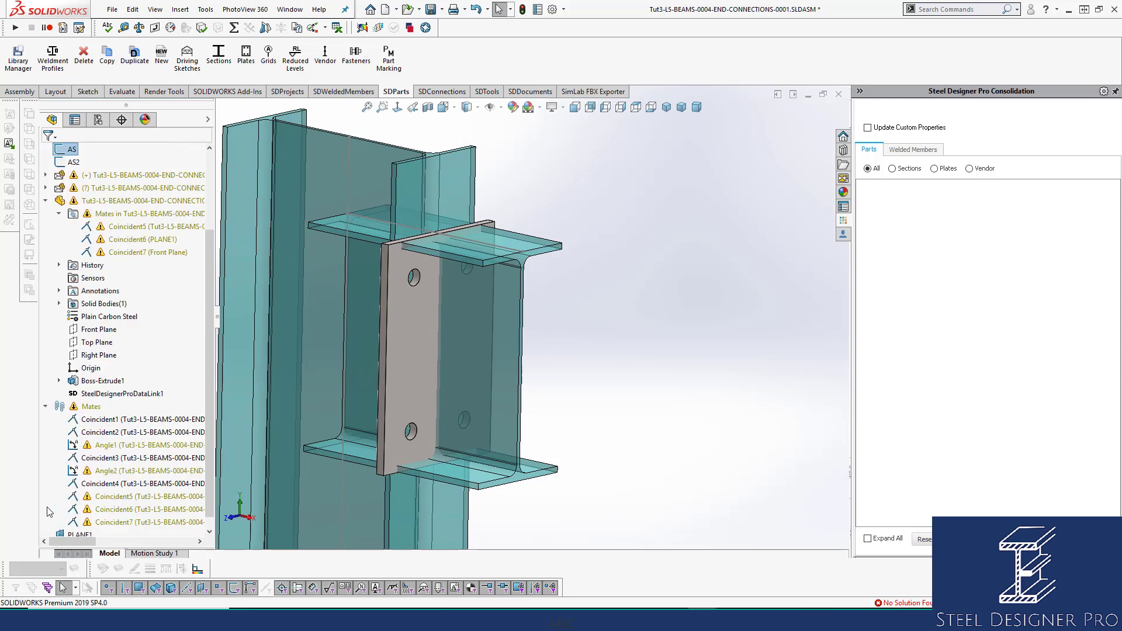
pyautogui.click(104, 447)
pyautogui.click(106, 470)
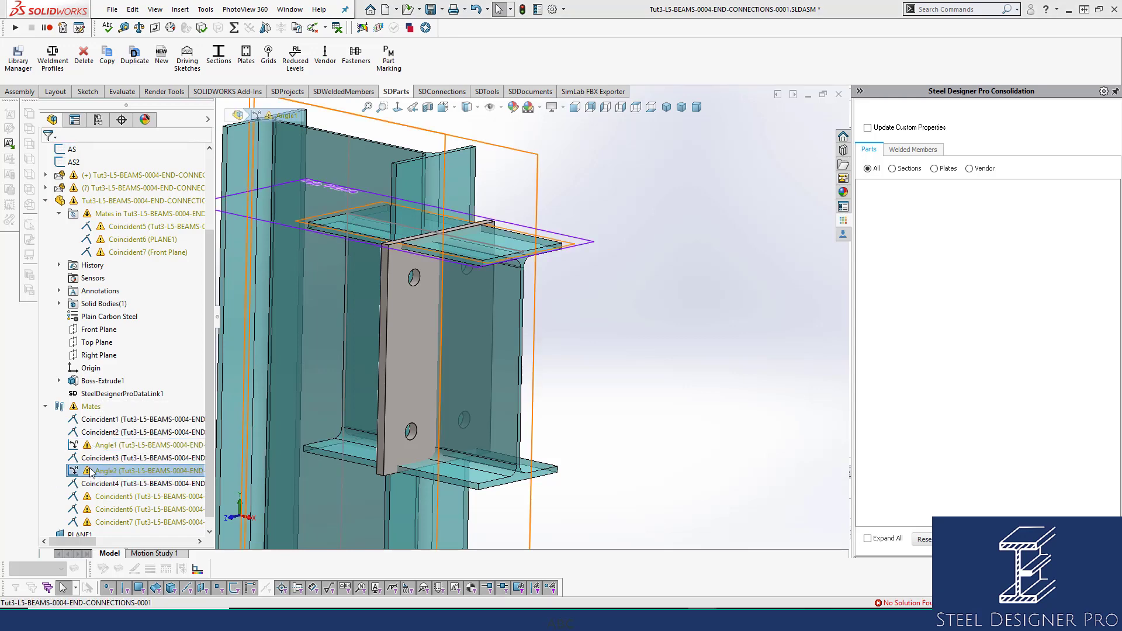
pyautogui.click(587, 471)
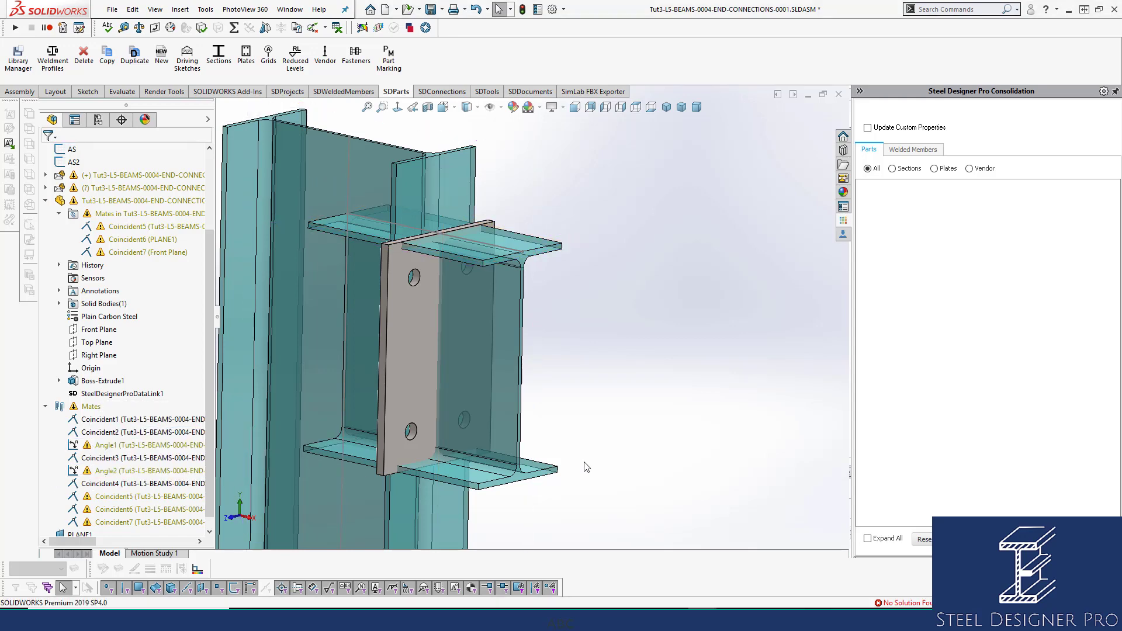
pyautogui.click(143, 444)
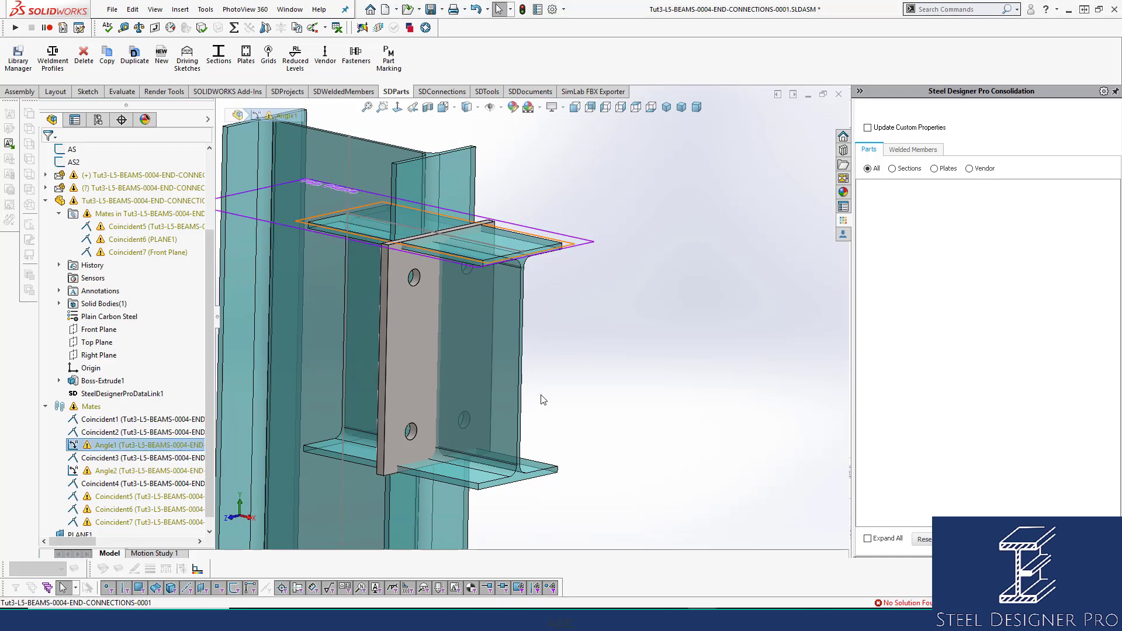
pyautogui.press('Delete')
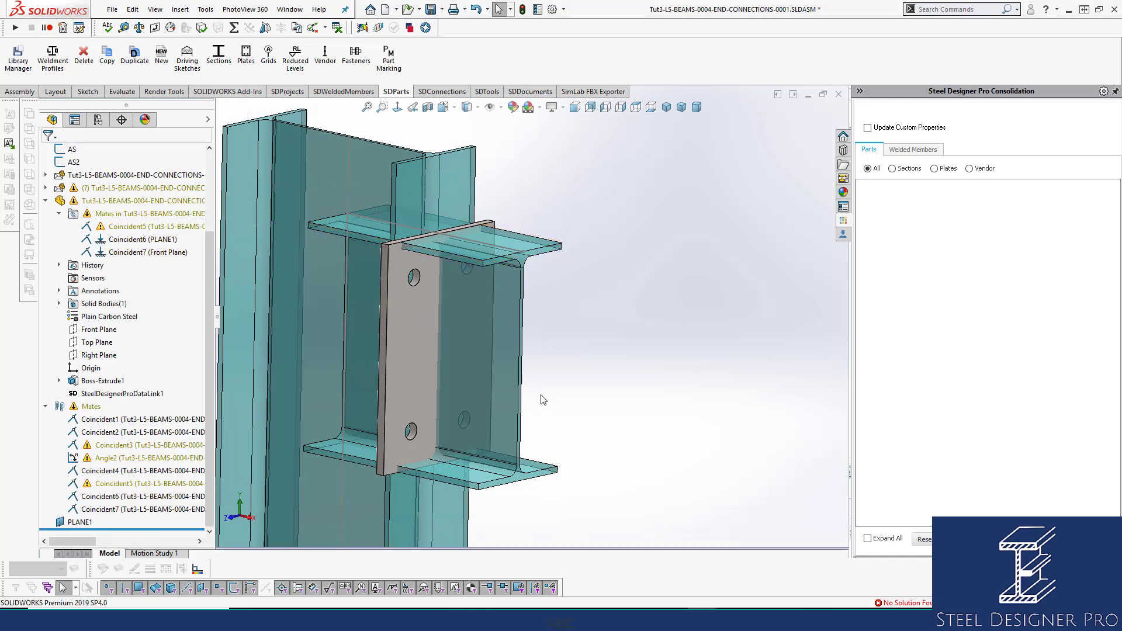
pyautogui.click(126, 458)
pyautogui.press('Delete')
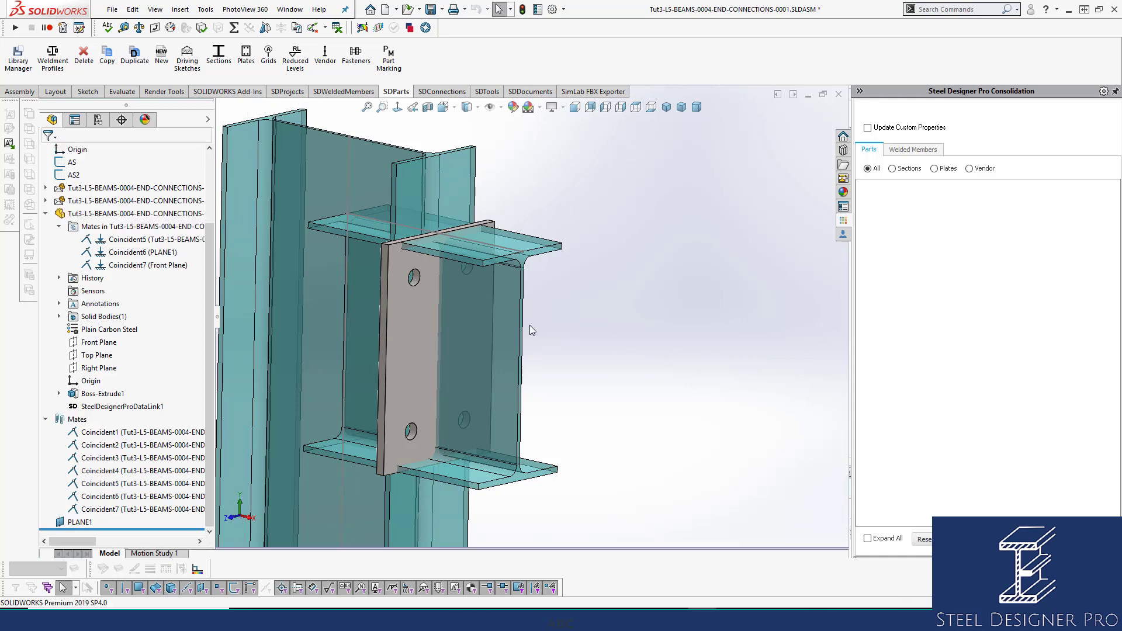
pyautogui.hotkey('ctrl', 's')
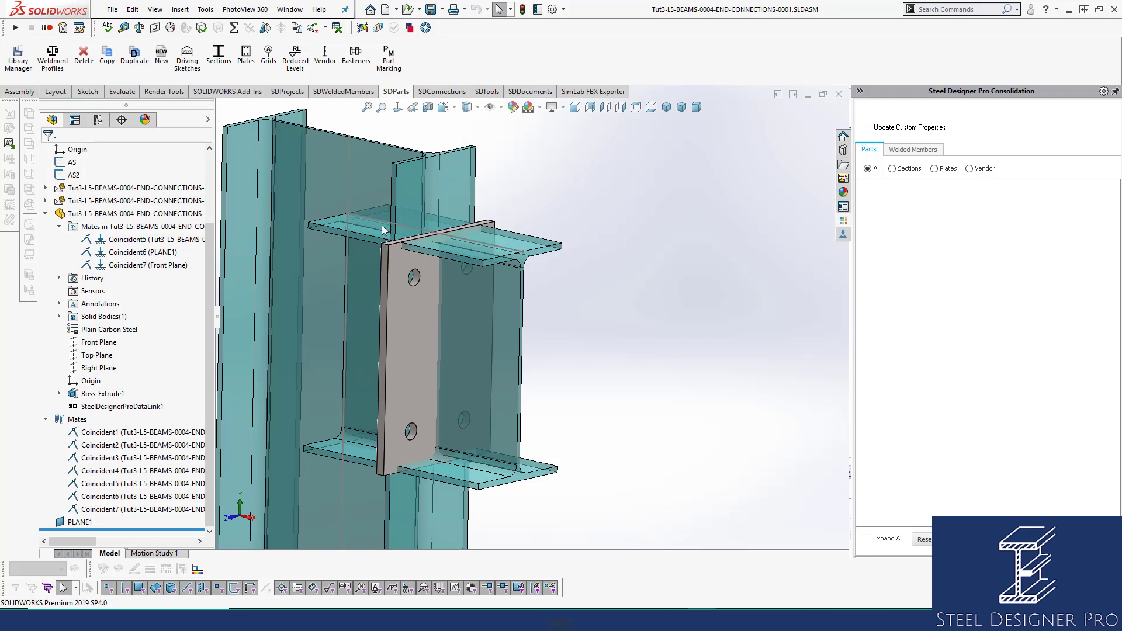
# Review the horizontal beam section's mates and inspect how the plate sits between the two envelope sections
pyautogui.click(45, 214)
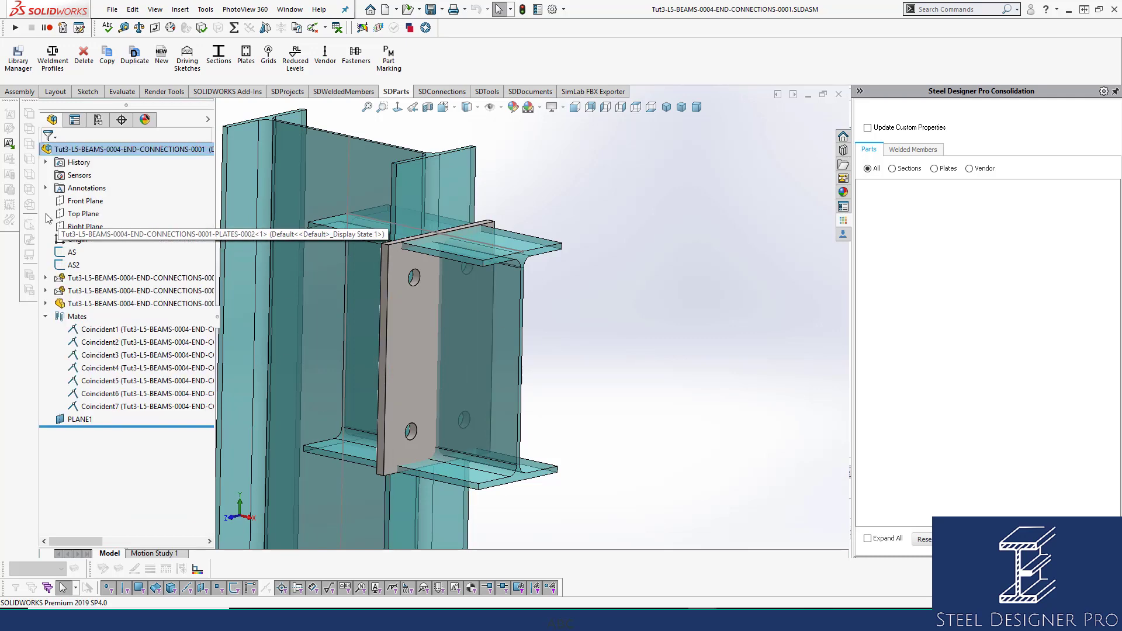
pyautogui.click(45, 278)
pyautogui.click(59, 290)
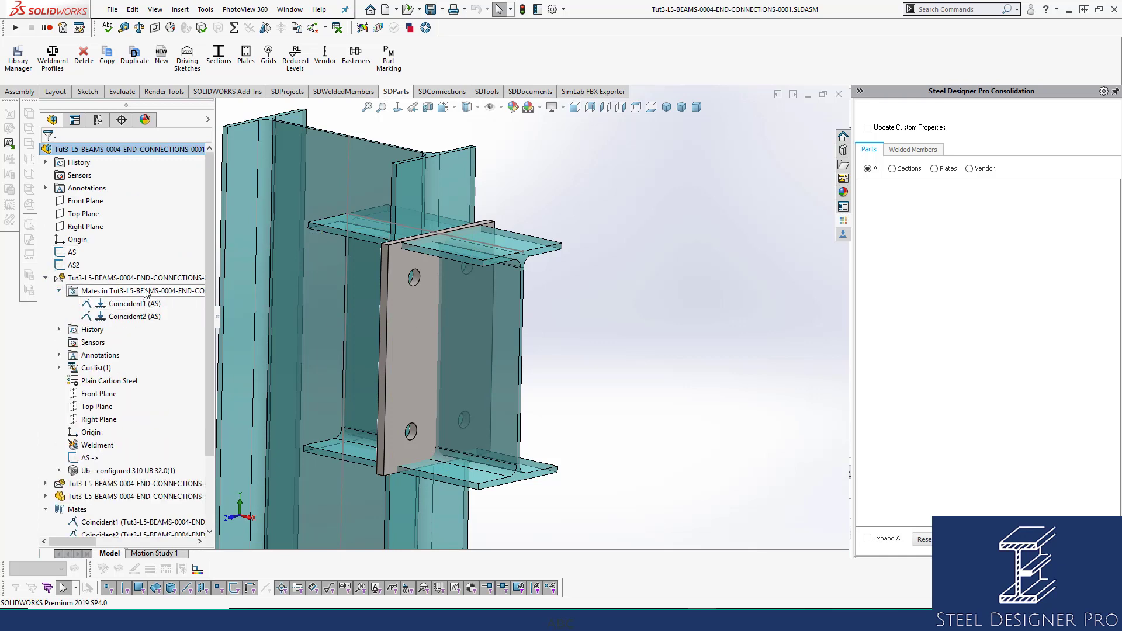
pyautogui.scroll(-2, 445, 332)
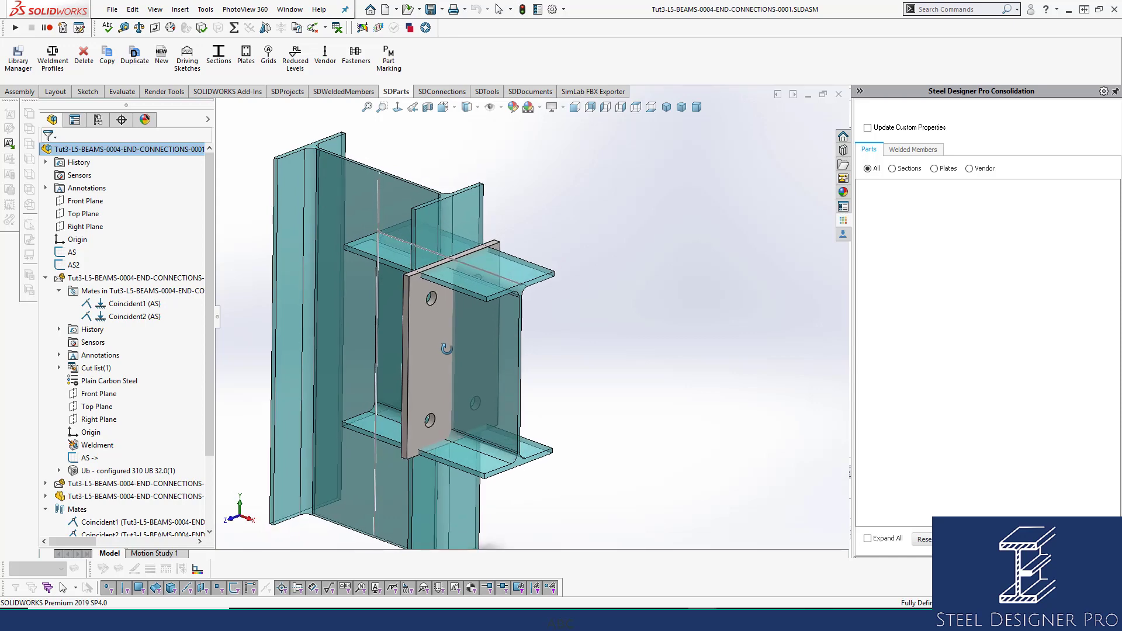
pyautogui.click(45, 278)
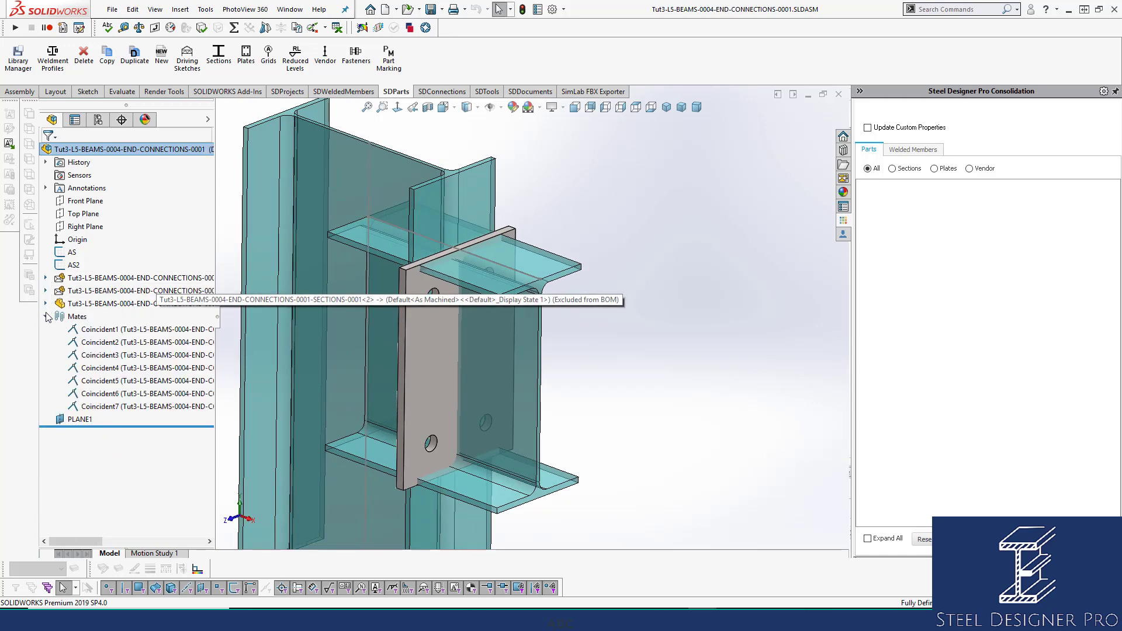
pyautogui.click(452, 316)
pyautogui.click(462, 213)
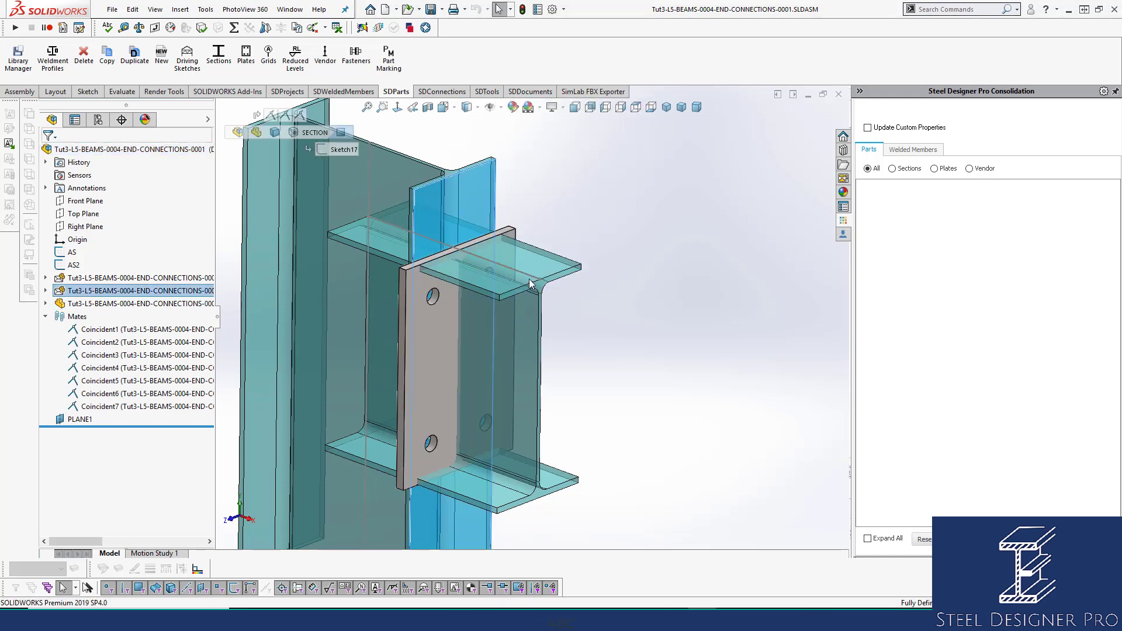
pyautogui.click(528, 279)
pyautogui.click(654, 395)
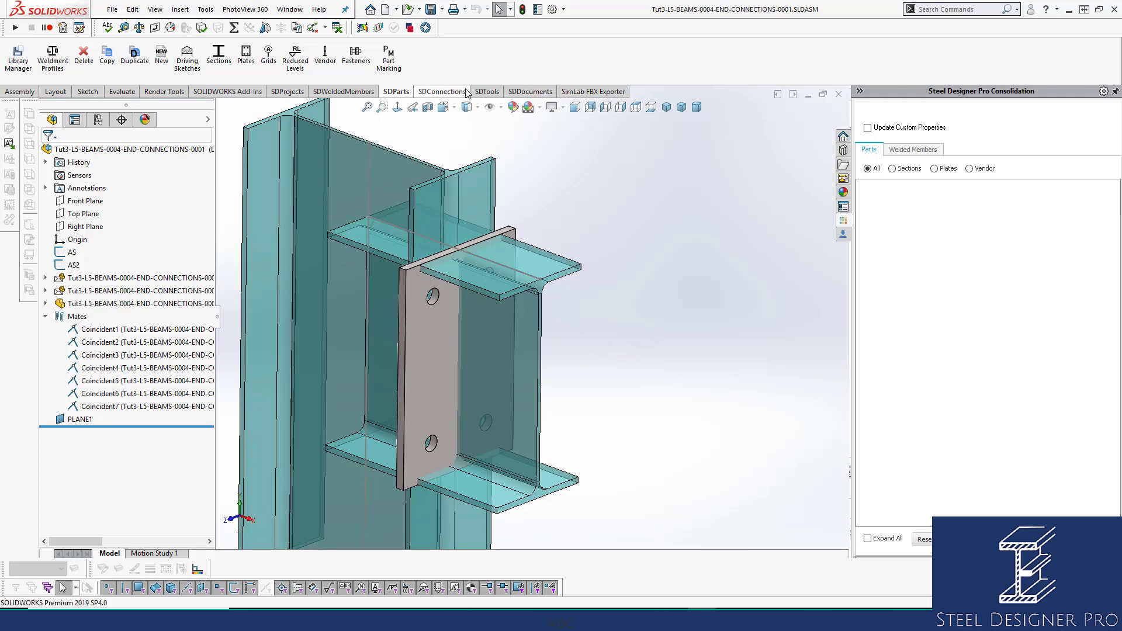
# Trim the 310 UB 32.0 horizontal beam section against the plate's outer face using Trim Part, without a weld gap
pyautogui.click(486, 92)
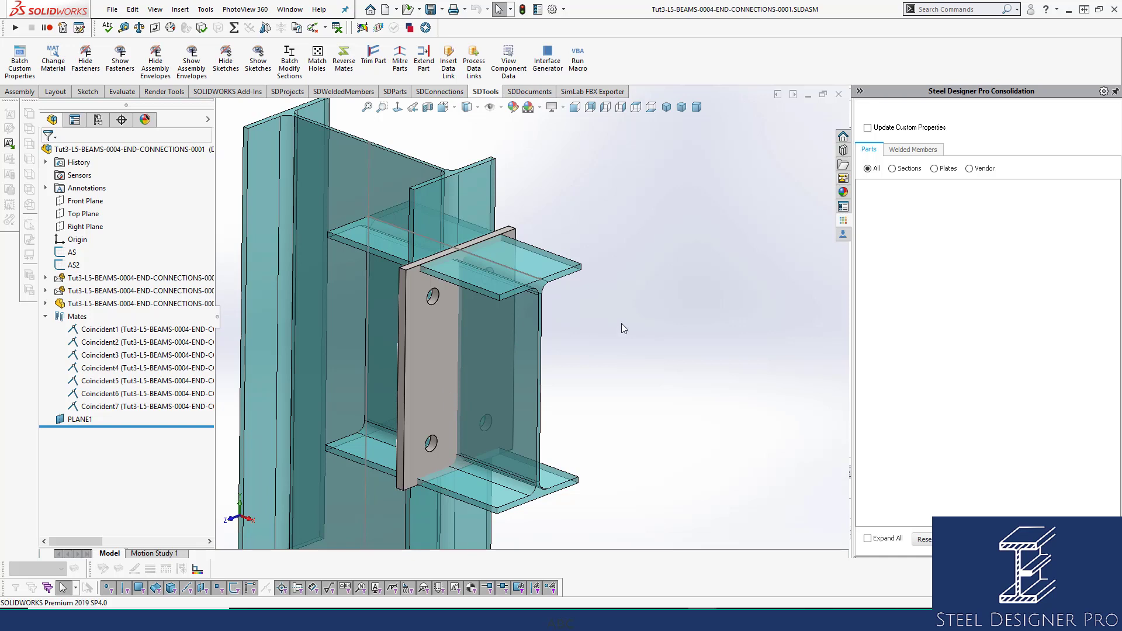
pyautogui.click(368, 64)
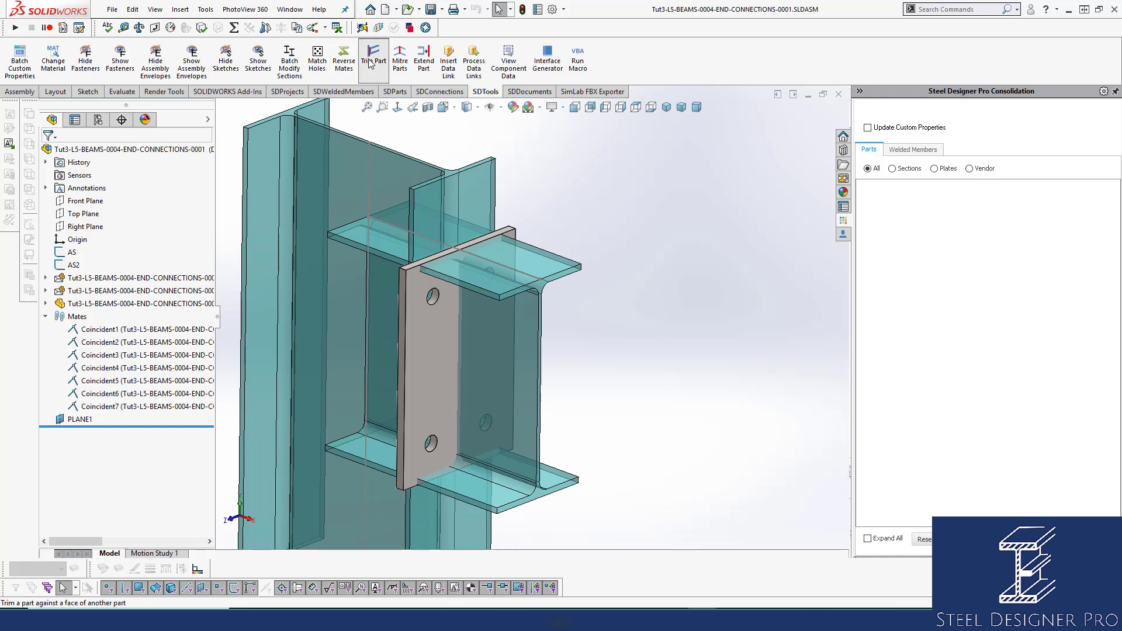
pyautogui.click(489, 339)
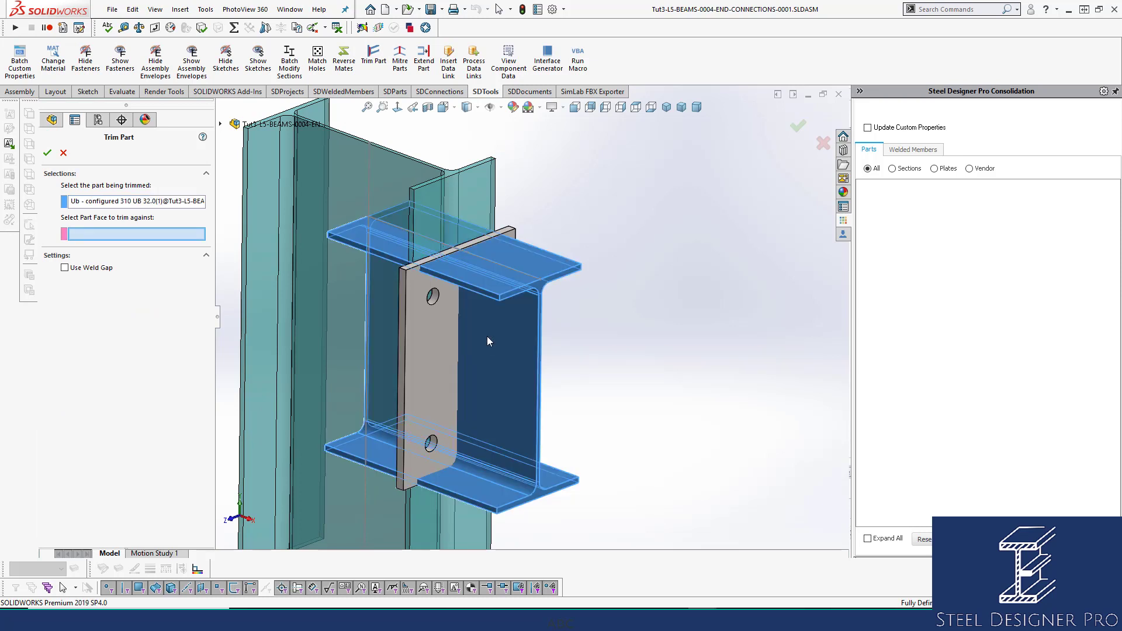
pyautogui.click(439, 333)
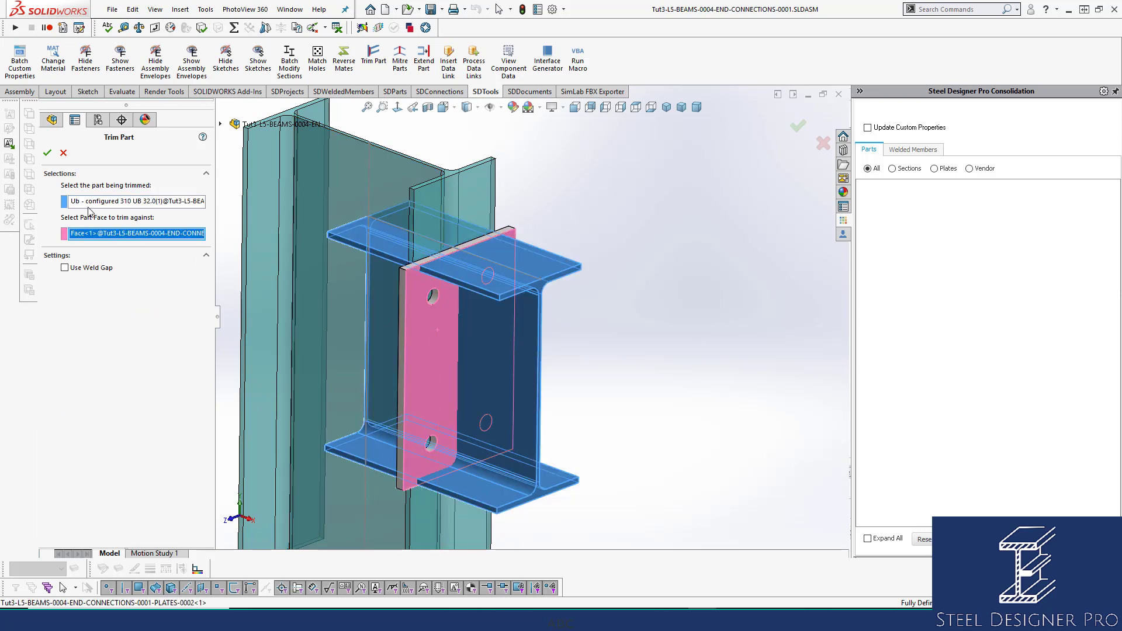
pyautogui.click(47, 152)
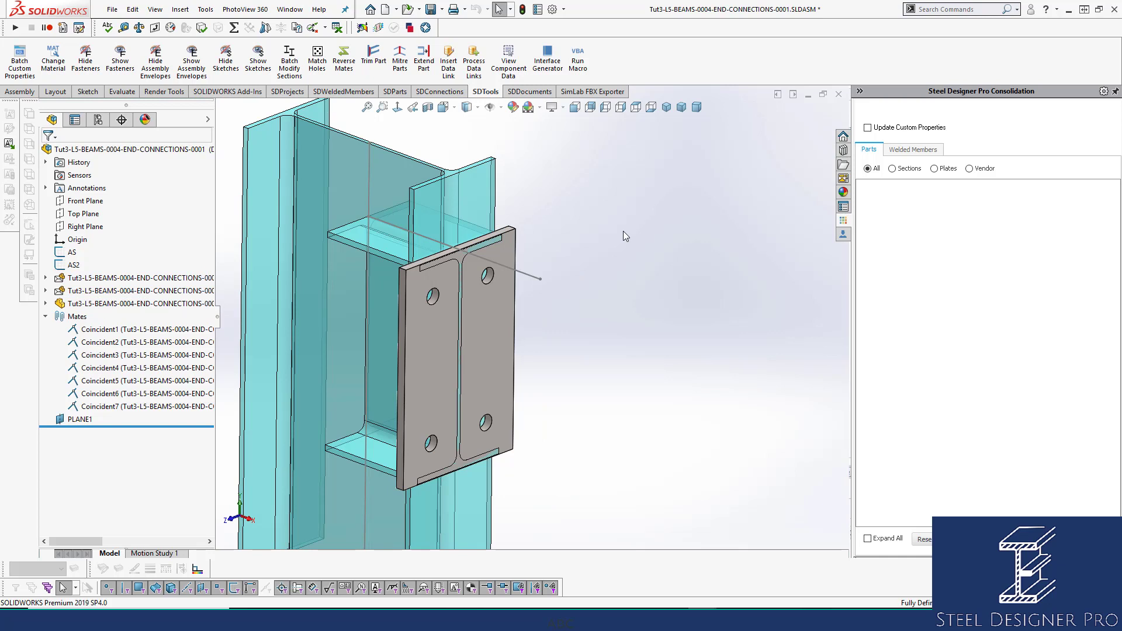
# Open the beam section part and edit Body-Delete/Keep 1 to delete the upright-side body Trim/Extend1[1] instead, then save and close the part
pyautogui.click(398, 248)
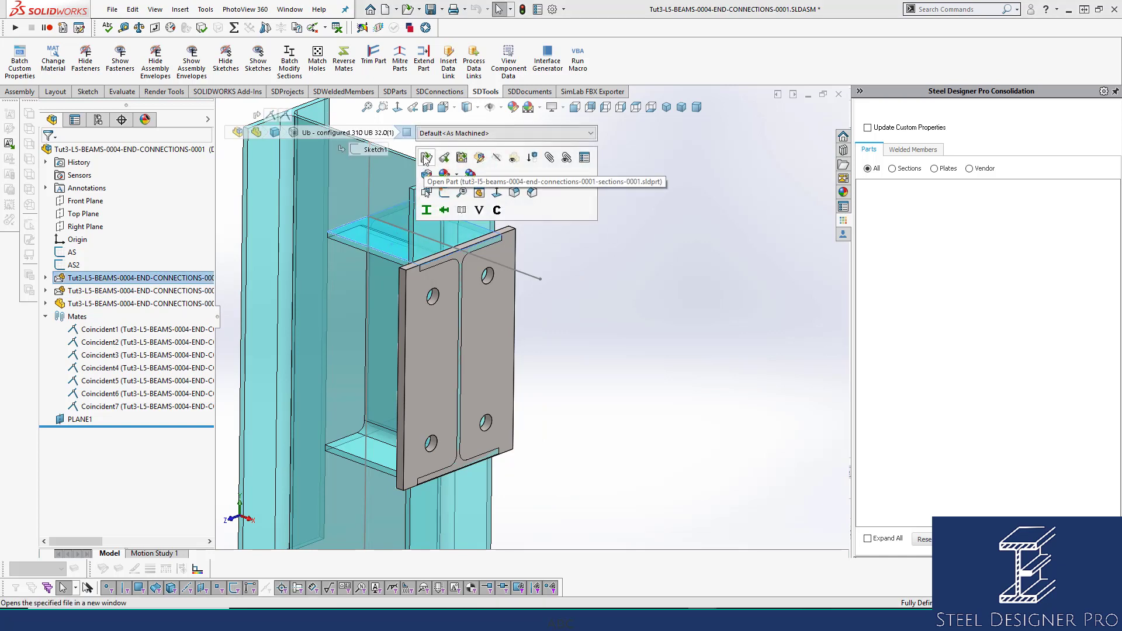
pyautogui.click(426, 175)
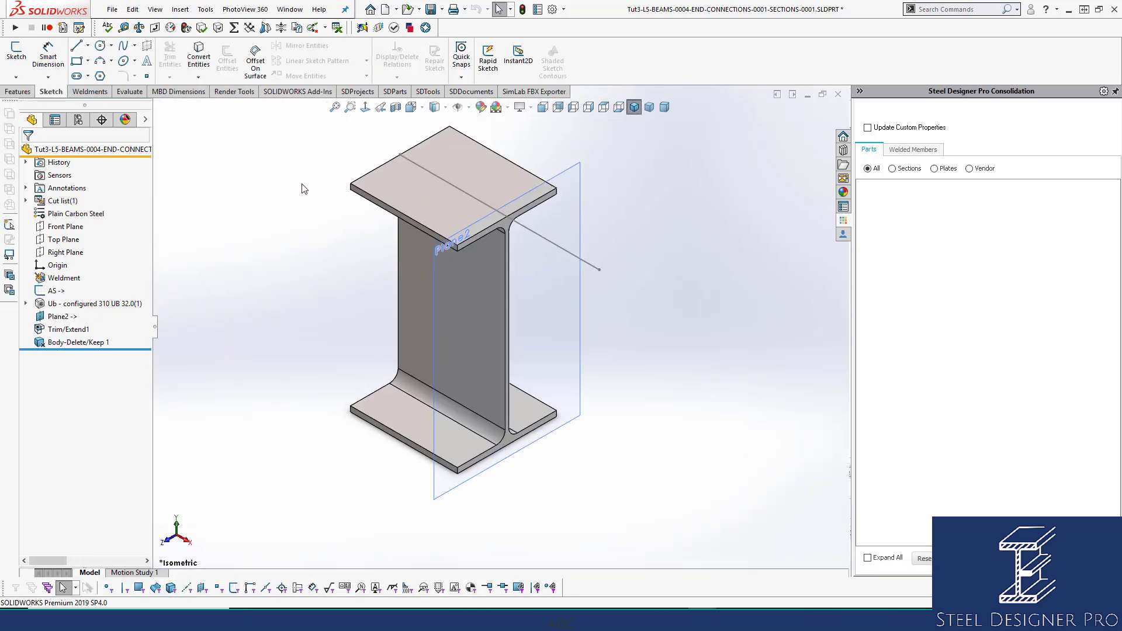
pyautogui.click(82, 342)
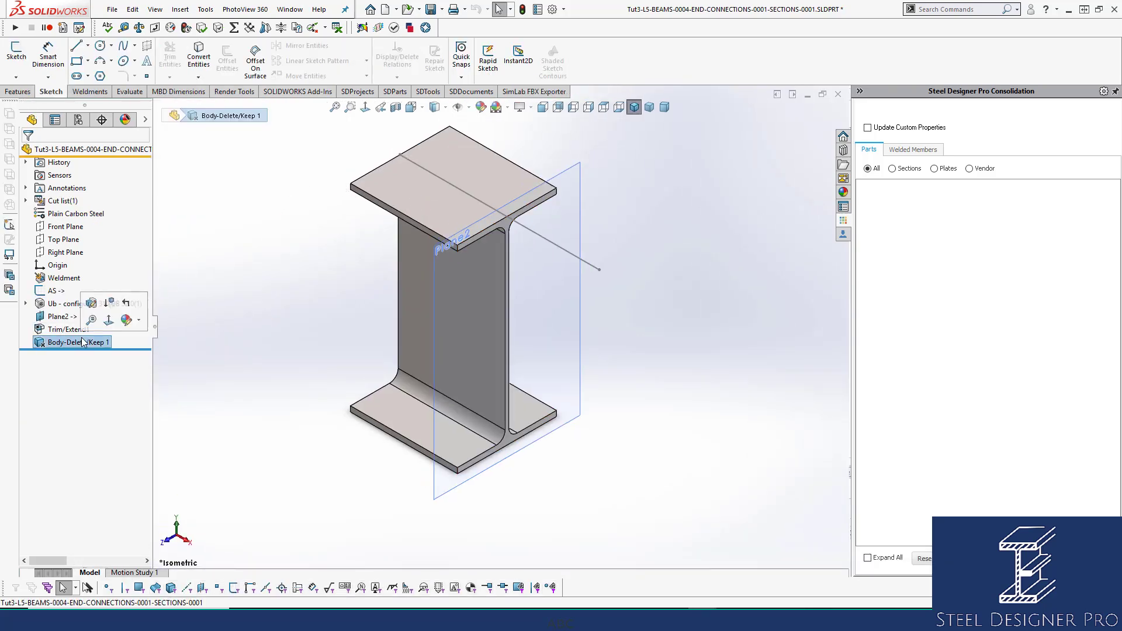
pyautogui.click(91, 303)
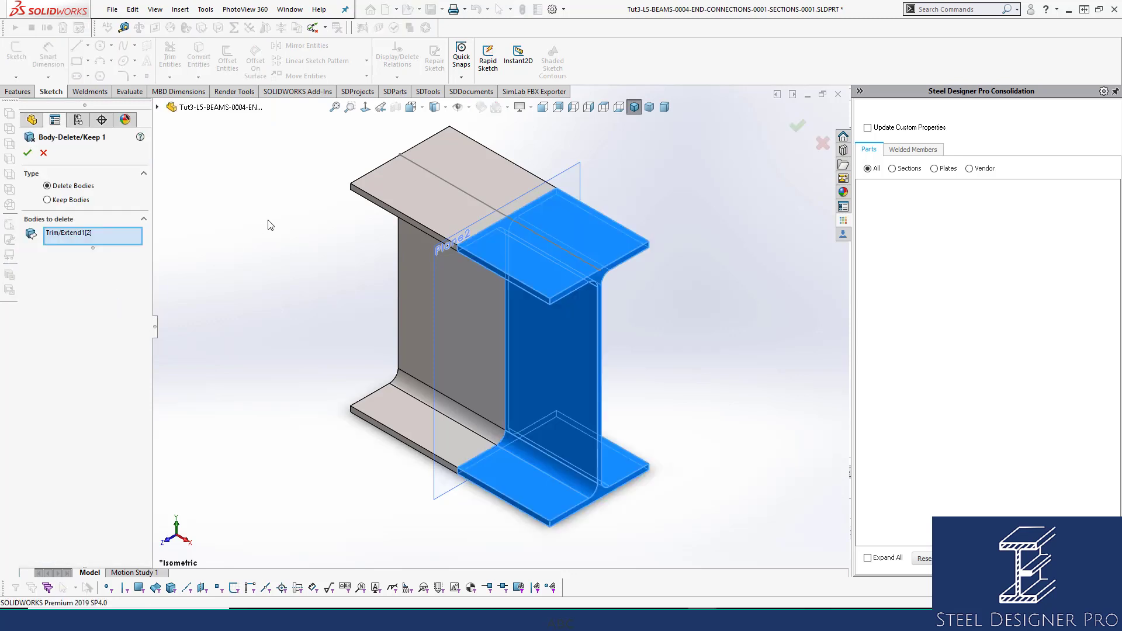
pyautogui.click(64, 233)
pyautogui.press('Delete')
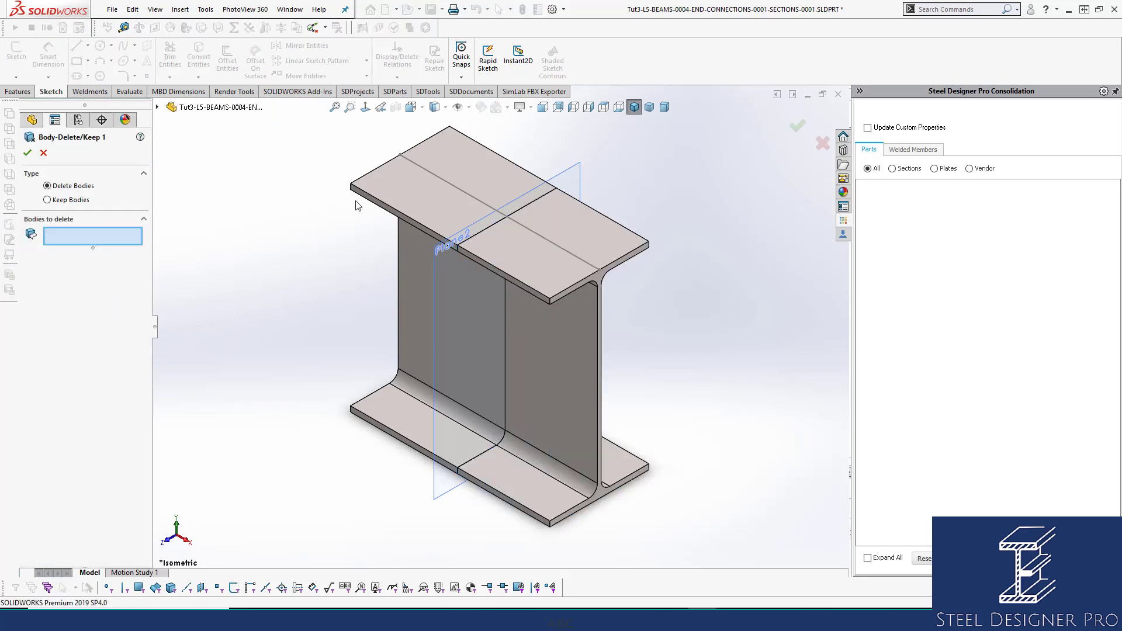
pyautogui.click(408, 195)
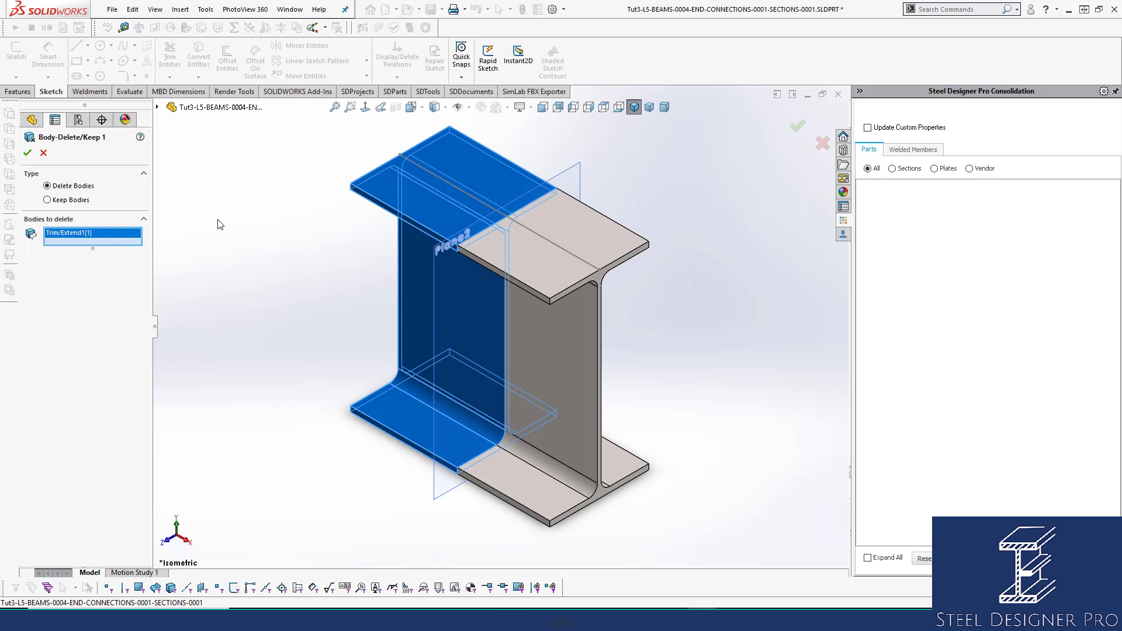
pyautogui.click(27, 154)
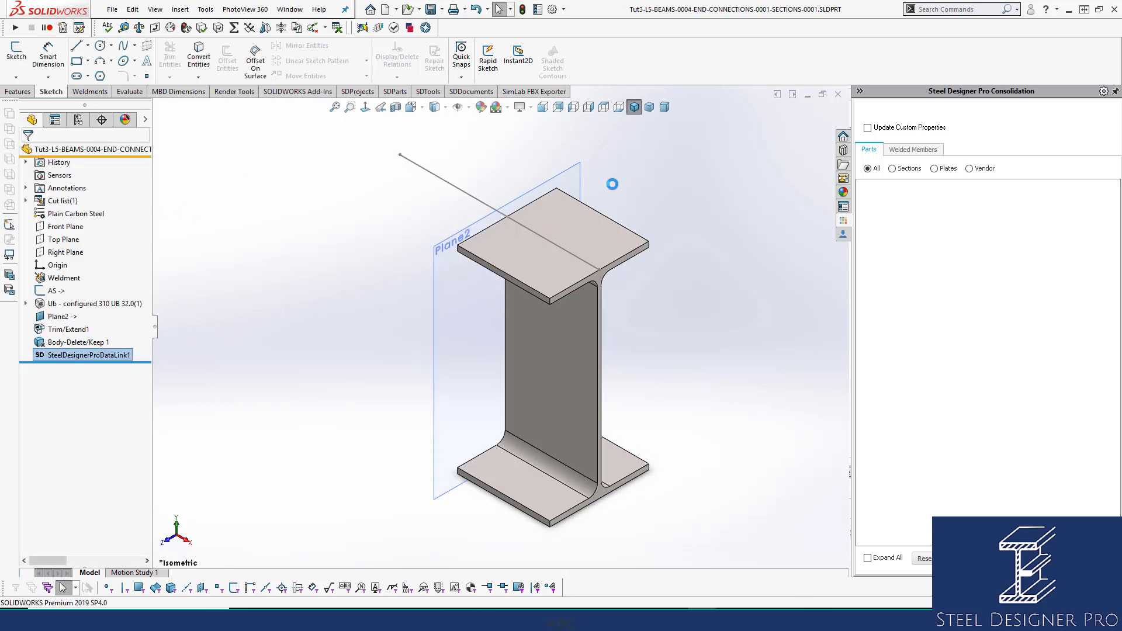
pyautogui.click(837, 95)
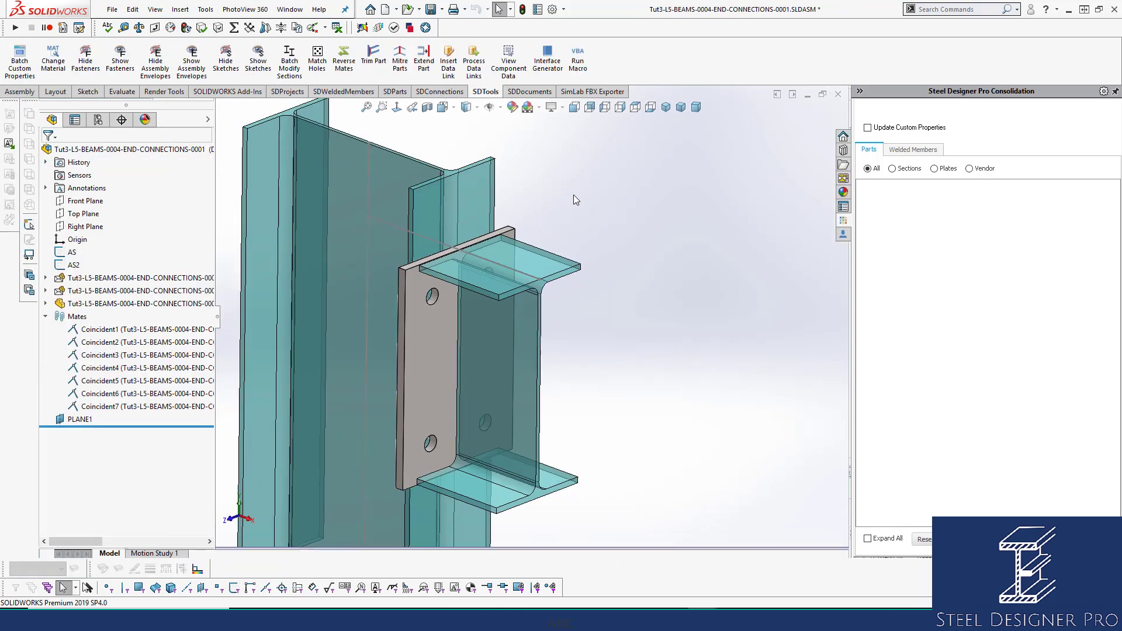
# Set the plate's horizontal hole spacing to 75 mm and its width to 150 mm
pyautogui.moveTo(468, 326); pyautogui.dragTo(370, 373, button='middle')
pyautogui.scroll(2, 485, 307)
pyautogui.moveTo(490, 317); pyautogui.dragTo(489, 321, button='middle')
pyautogui.scroll(-2, 487, 311)
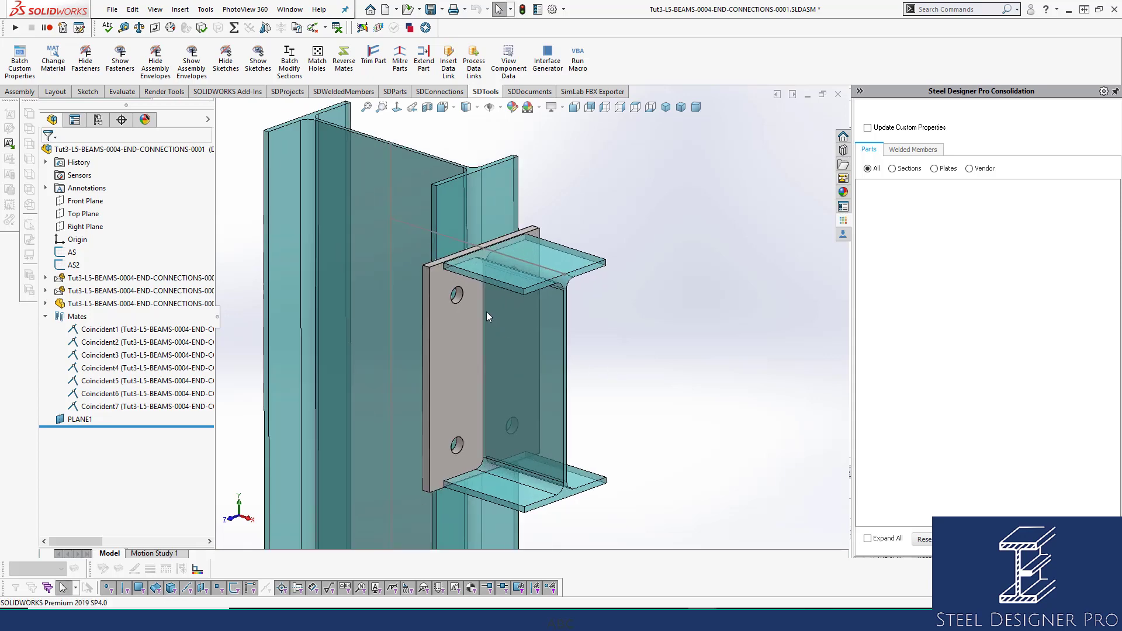
pyautogui.click(471, 314)
pyautogui.doubleClick(471, 314)
pyautogui.moveTo(471, 316); pyautogui.dragTo(404, 330, button='middle')
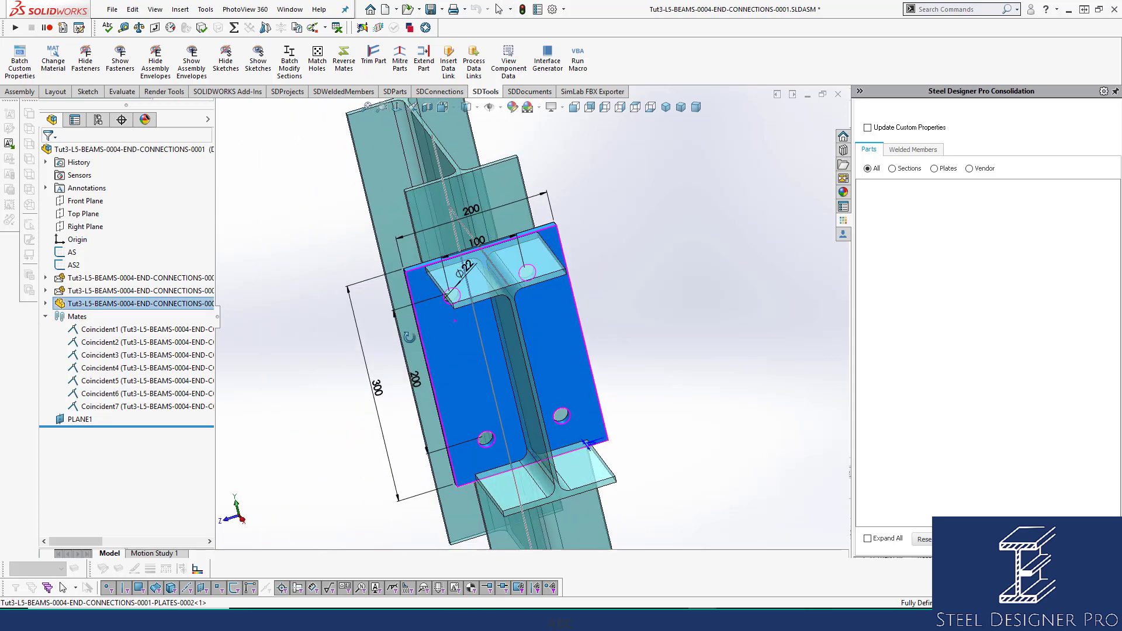
pyautogui.click(476, 241)
pyautogui.doubleClick(476, 241)
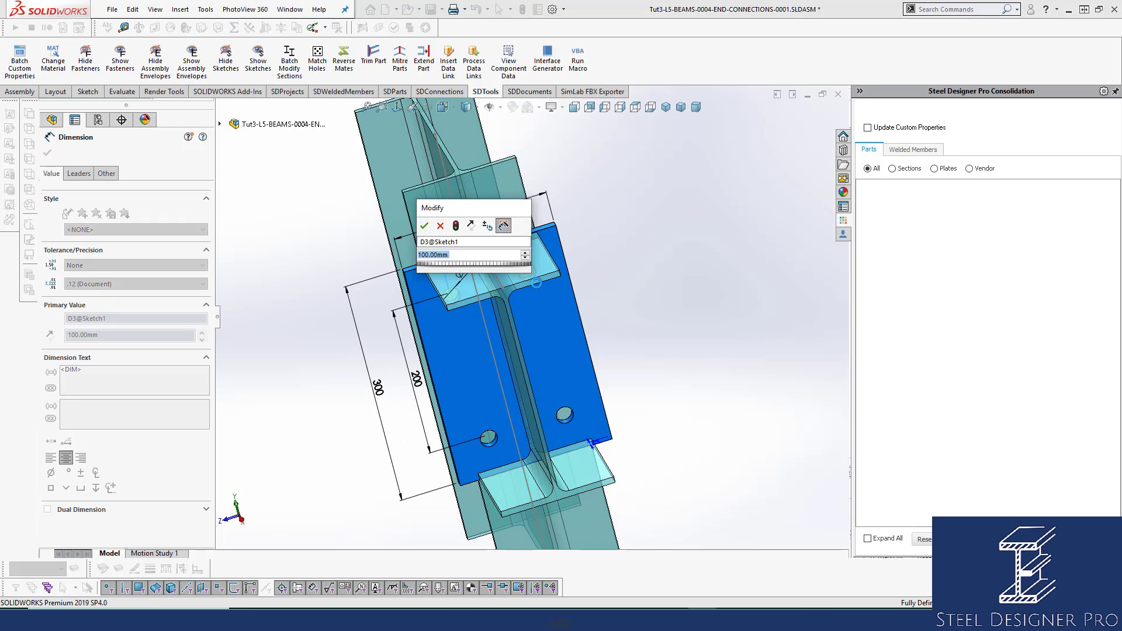
pyautogui.write('75')
pyautogui.press('Return')
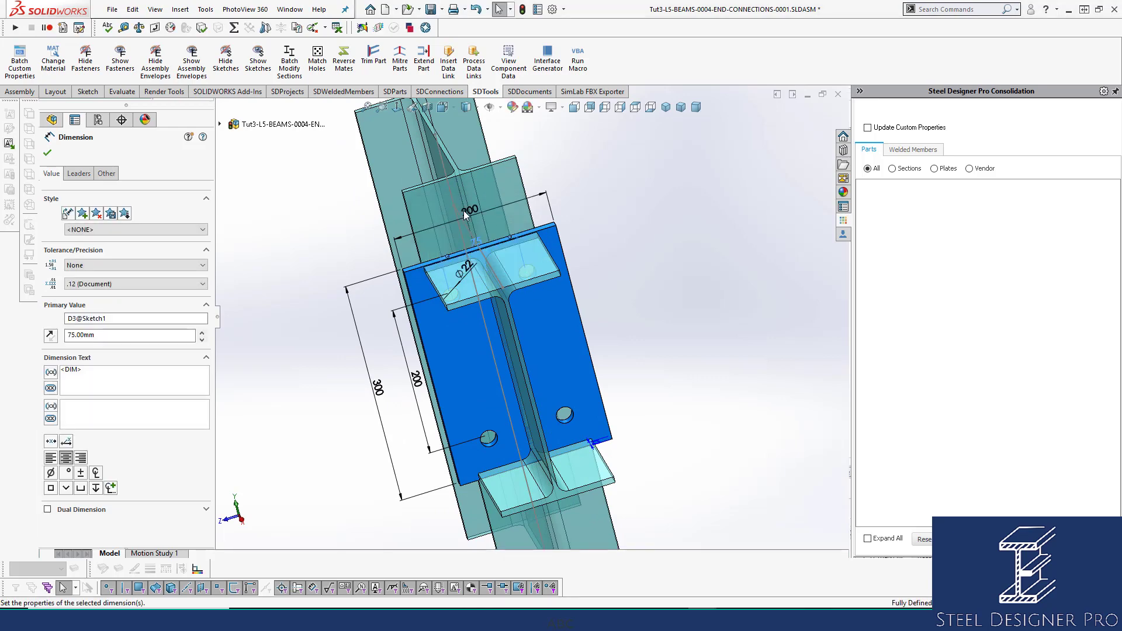
pyautogui.doubleClick(464, 211)
pyautogui.write('150')
pyautogui.press('Return')
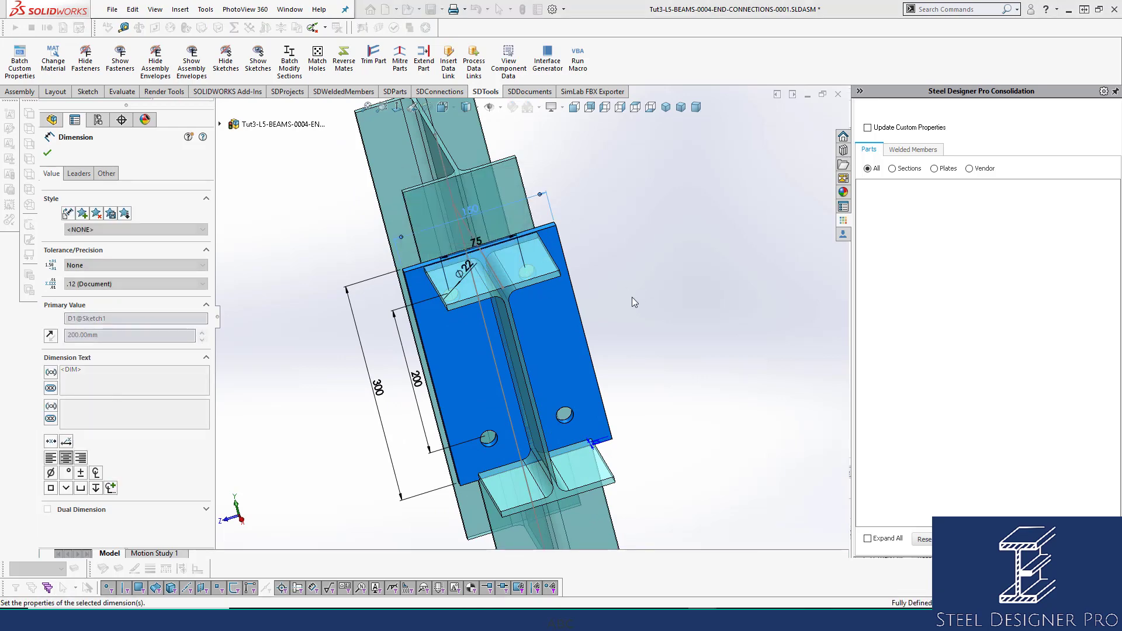
pyautogui.click(632, 297)
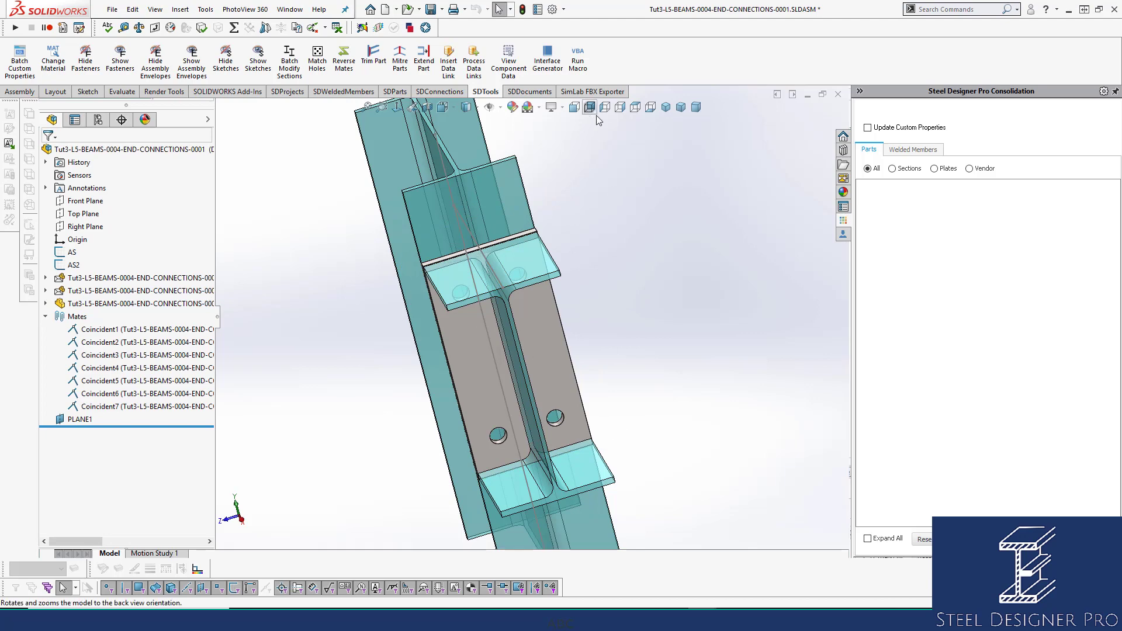
# Edit the plate's sketch, make its 300 mm height dimension driven, and shorten the rectangle to about 261 mm high
pyautogui.click(620, 107)
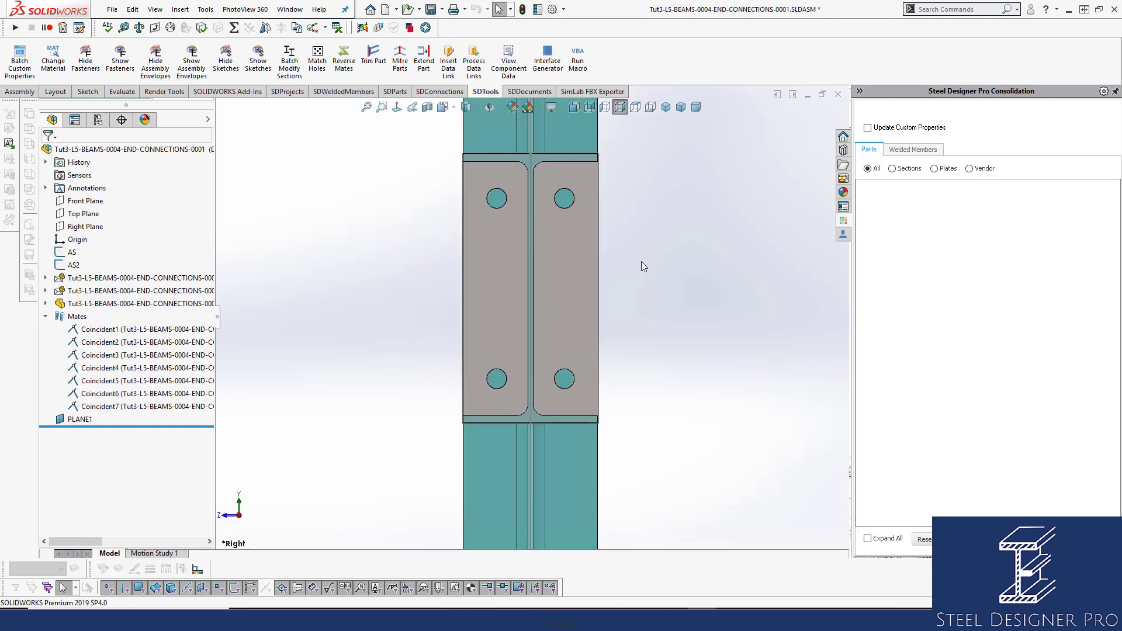
pyautogui.scroll(-1, 596, 169)
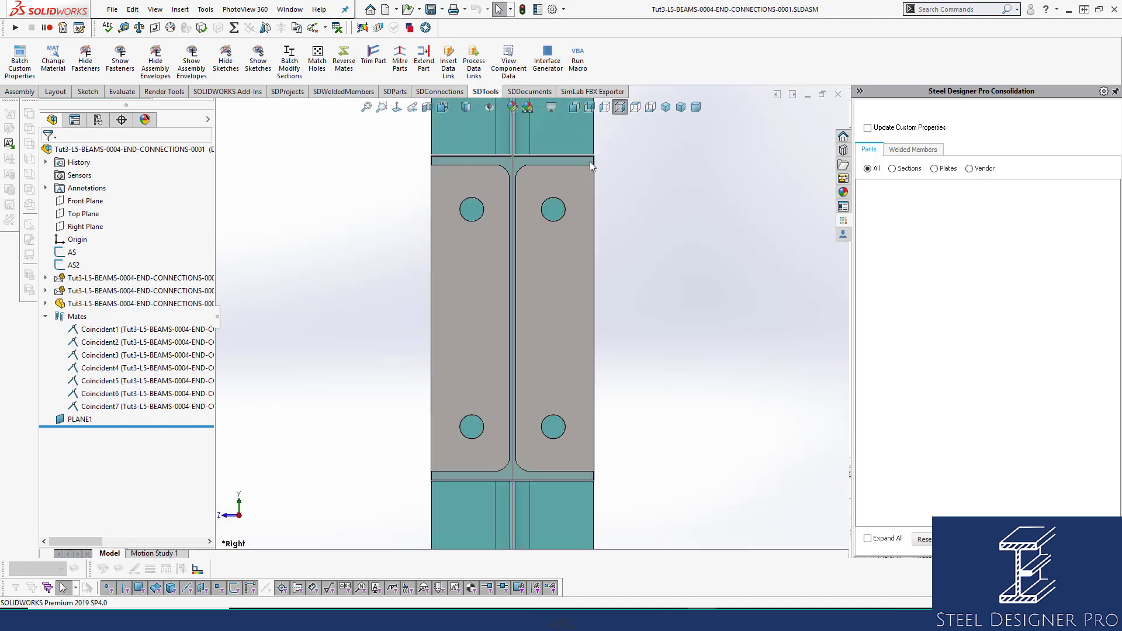
pyautogui.click(563, 377)
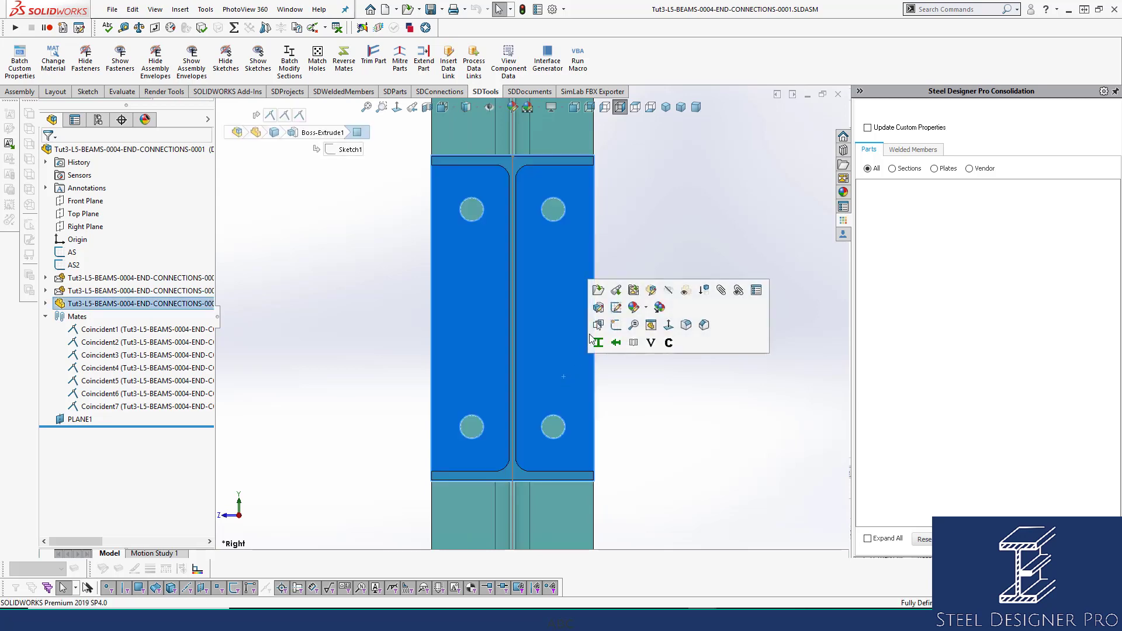
pyautogui.click(616, 308)
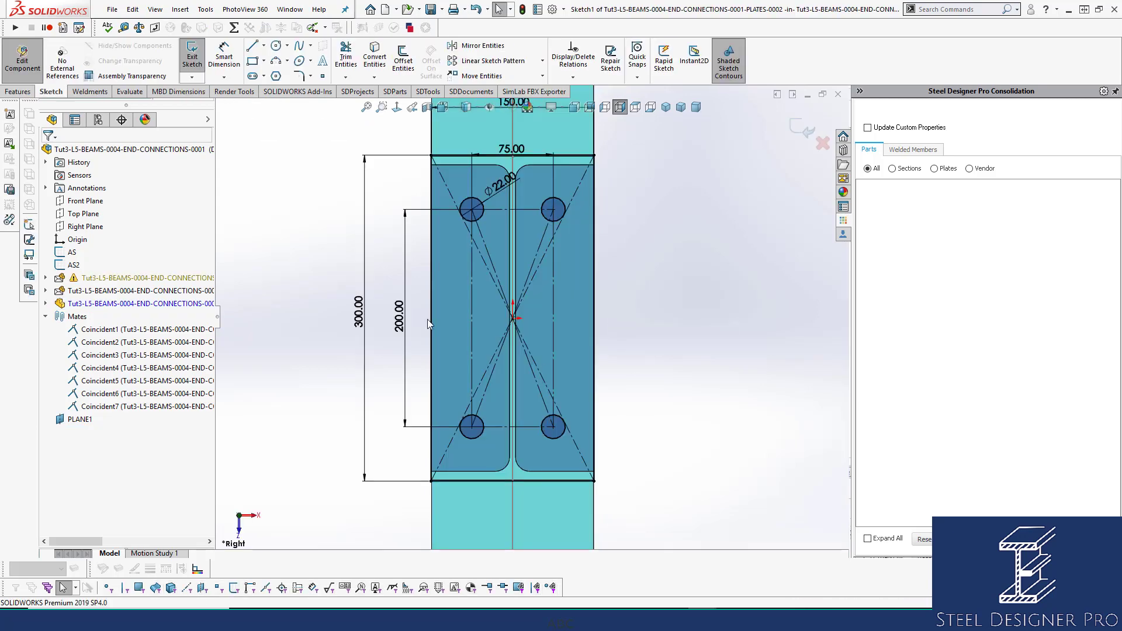
pyautogui.click(363, 318)
pyautogui.rightClick(363, 319)
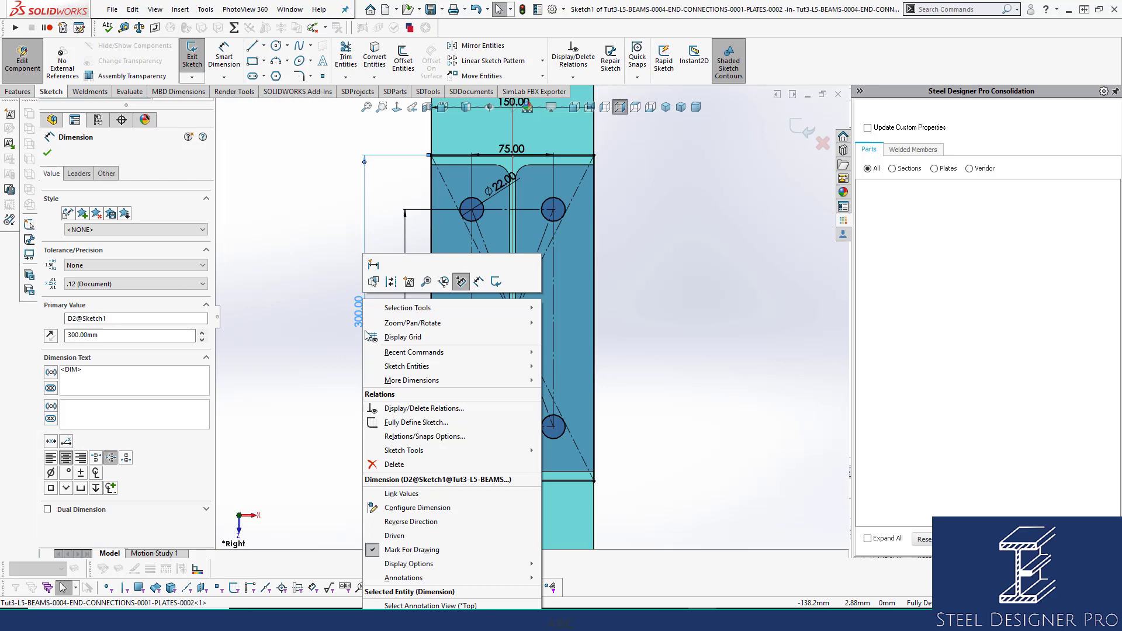
pyautogui.click(392, 540)
pyautogui.moveTo(580, 482); pyautogui.dragTo(582, 461)
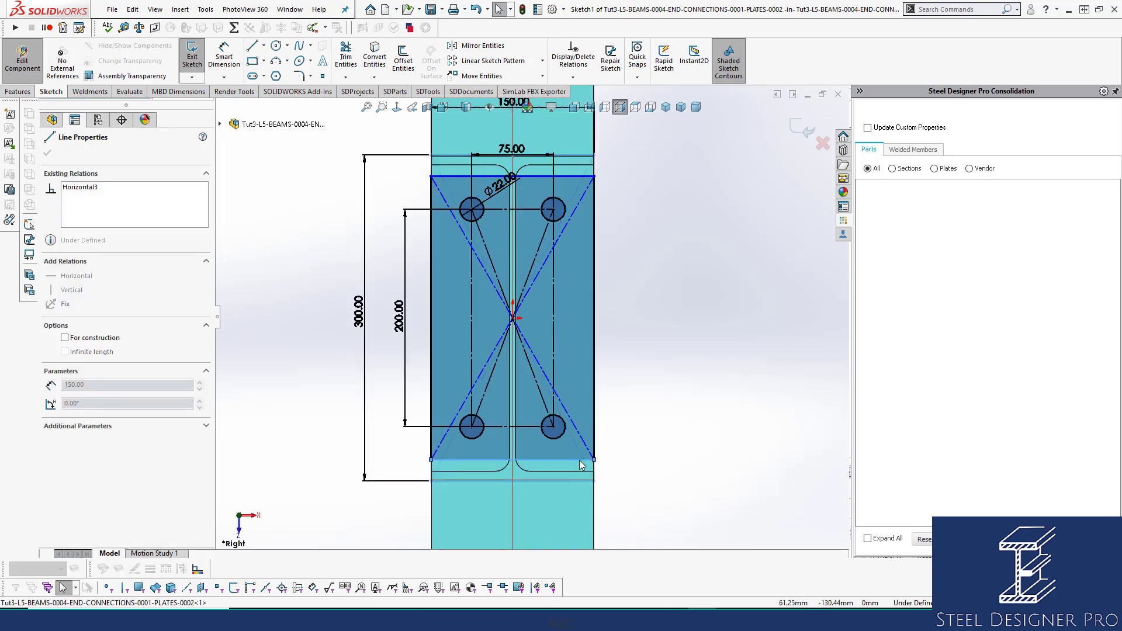
pyautogui.click(670, 515)
# Dimension the plate's lower edge 6 mm from the horizontal beam's lower edge, exit the sketch, and save the assembly
pyautogui.moveTo(670, 514); pyautogui.dragTo(647, 436, button='right')
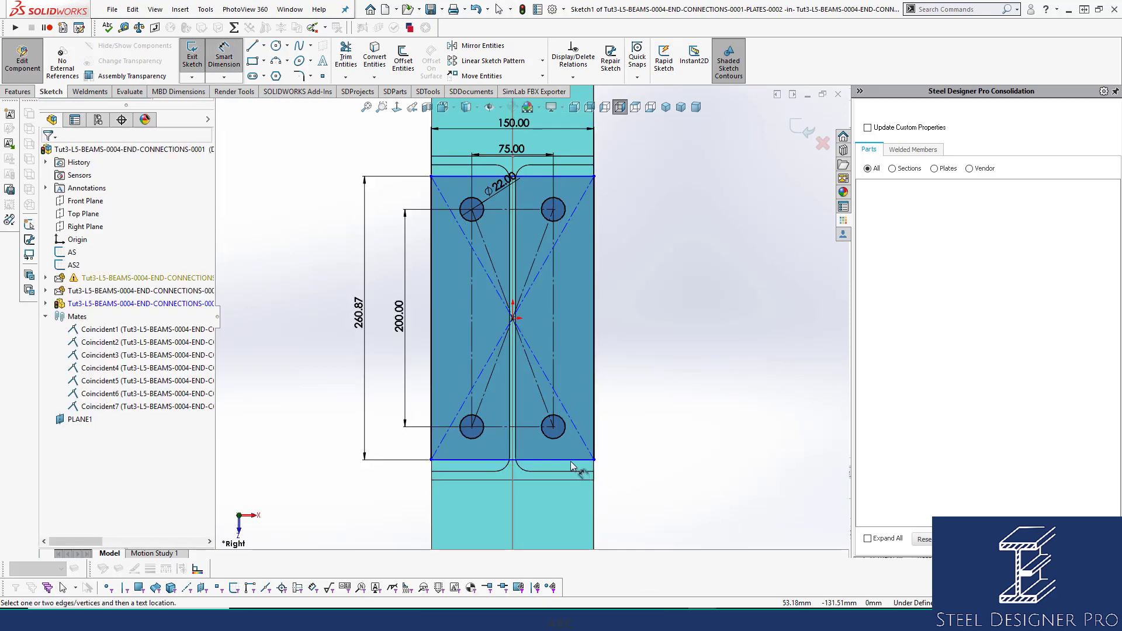
pyautogui.click(579, 479)
pyautogui.click(586, 460)
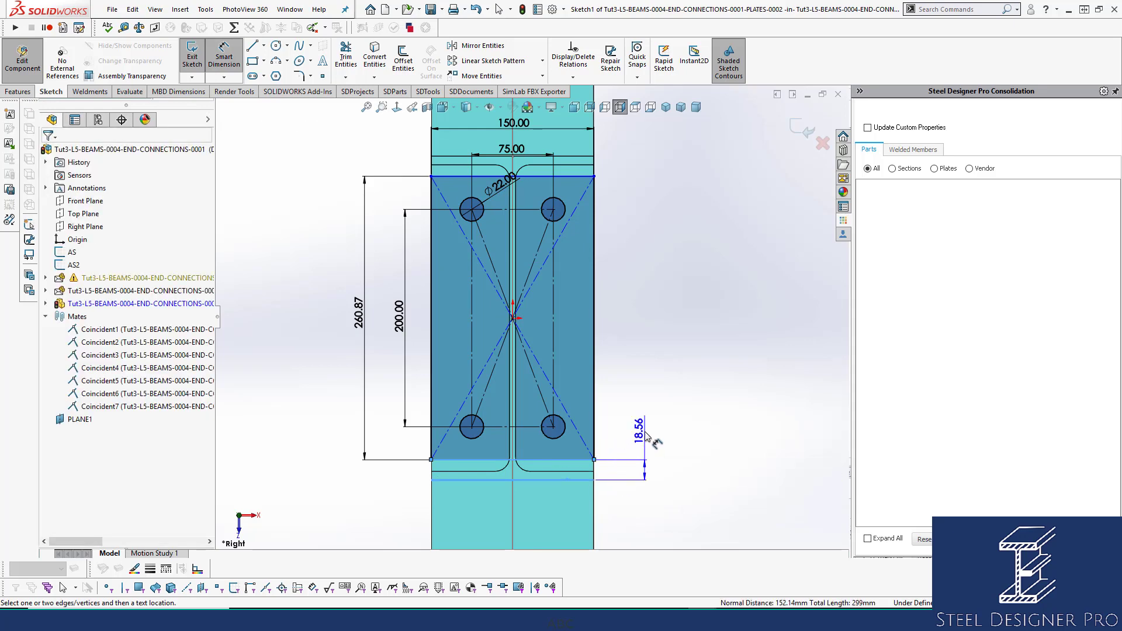
pyautogui.click(627, 478)
pyautogui.write('6')
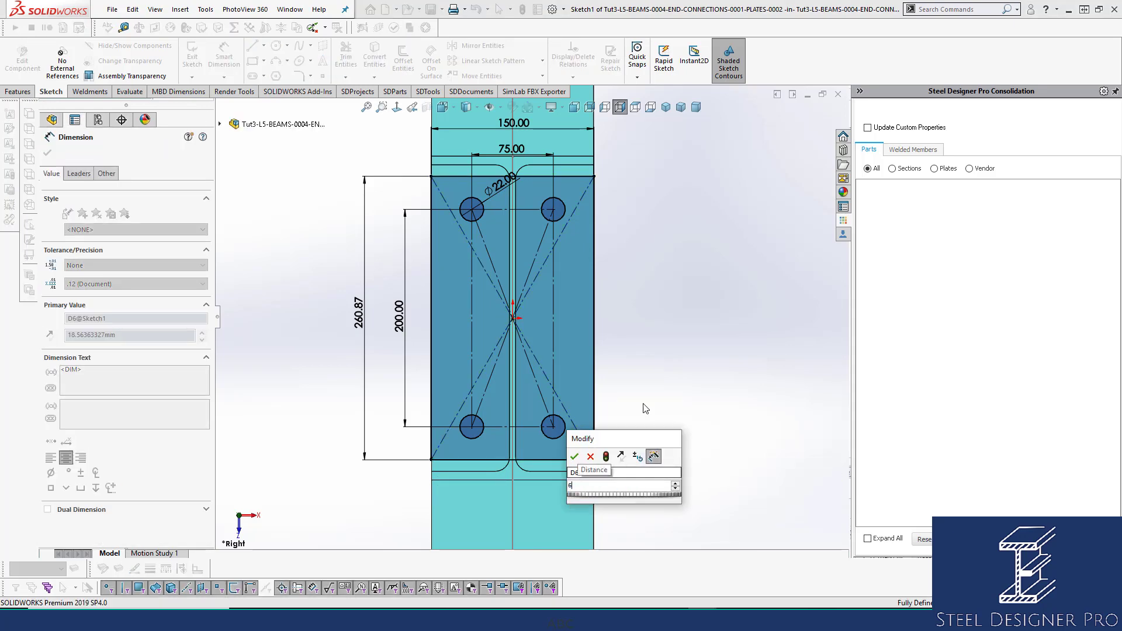
pyautogui.press('Return')
pyautogui.press('Escape')
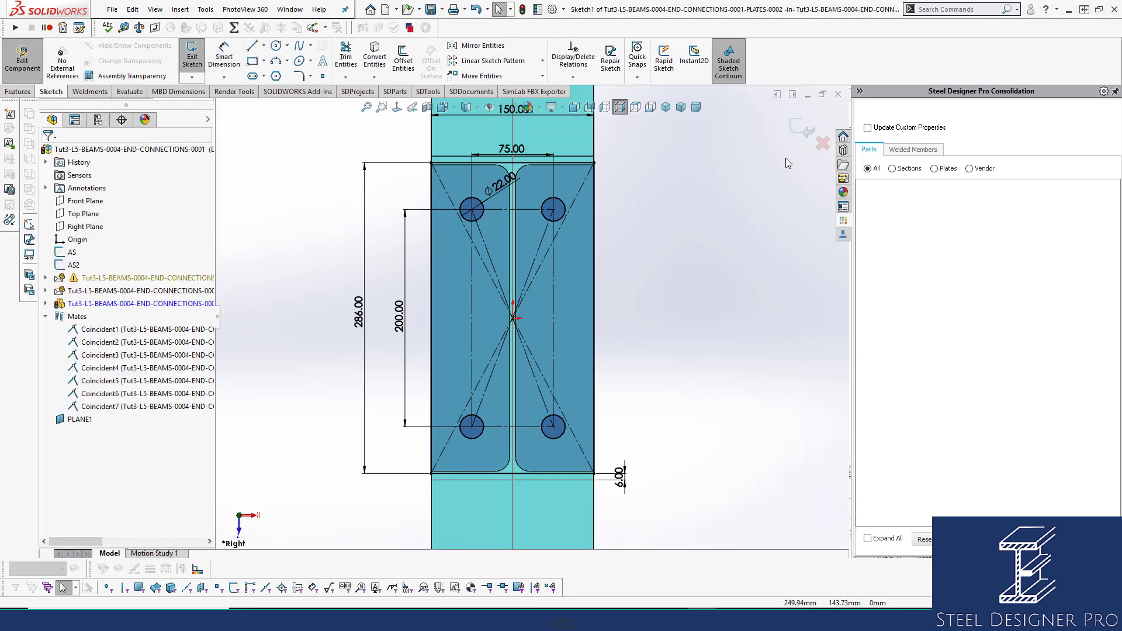
pyautogui.click(799, 127)
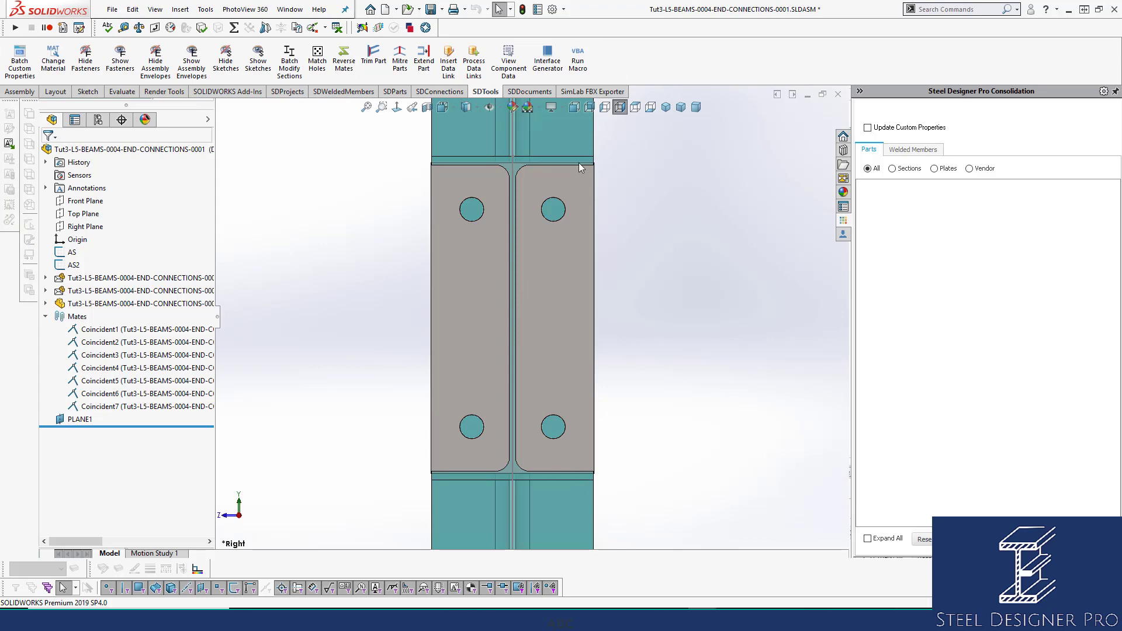
pyautogui.hotkey('ctrl', '7')
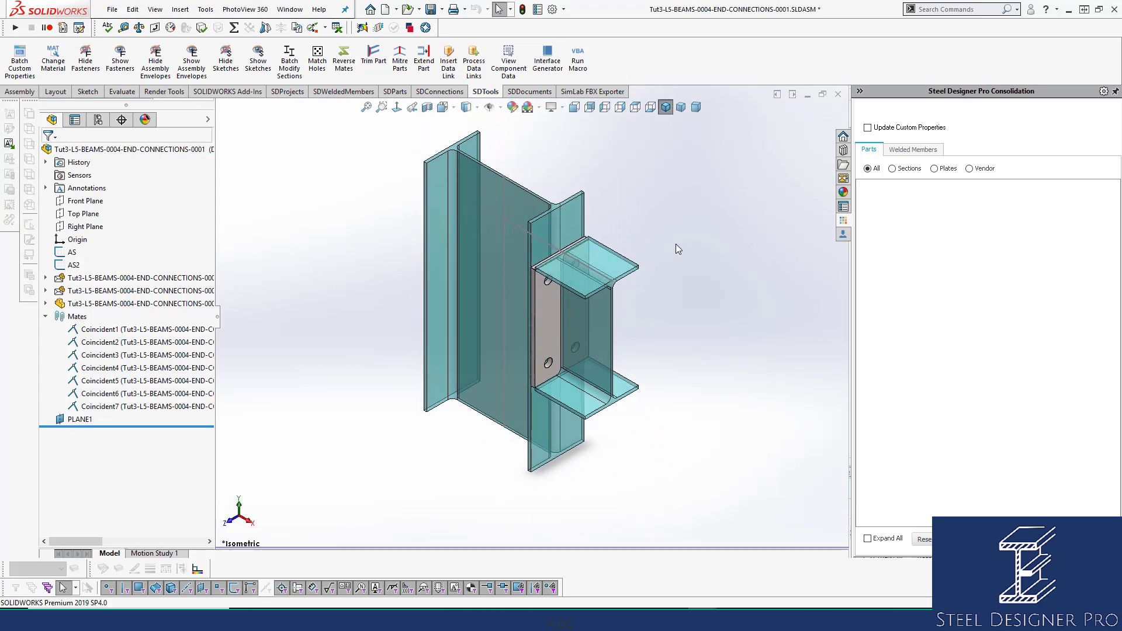
pyautogui.hotkey('ctrl', 's')
# Match the plate's holes through the upright beam's adjoining flange, using the plate's hole face and the flange's far face
pyautogui.scroll(-2, 582, 272)
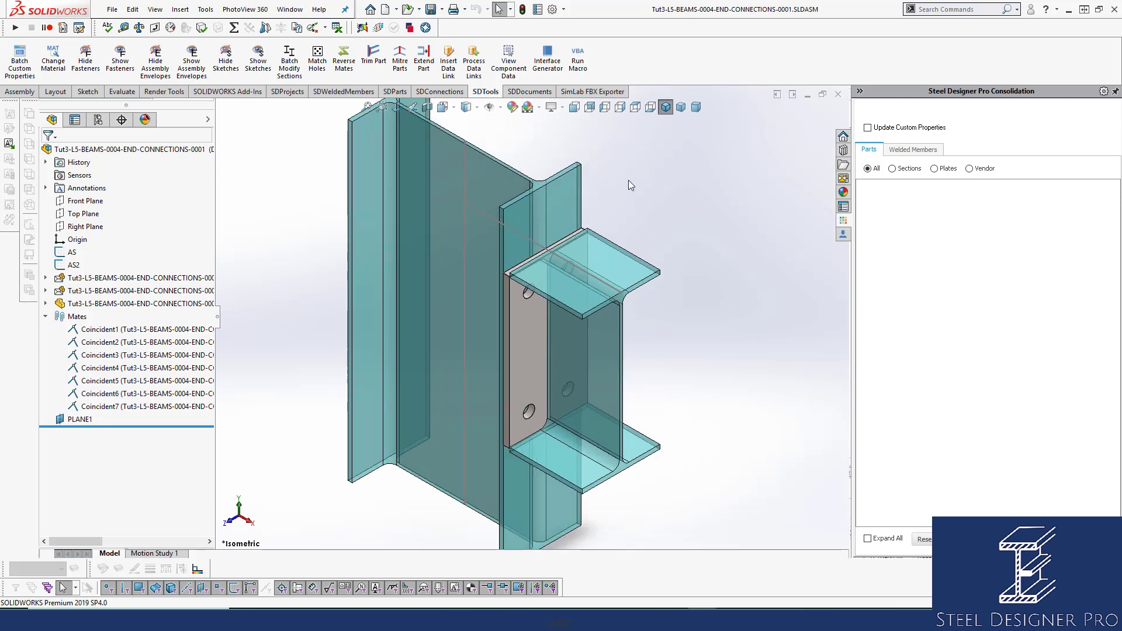
pyautogui.click(318, 62)
pyautogui.click(521, 355)
pyautogui.moveTo(520, 355); pyautogui.dragTo(472, 298, button='middle')
pyautogui.click(503, 320)
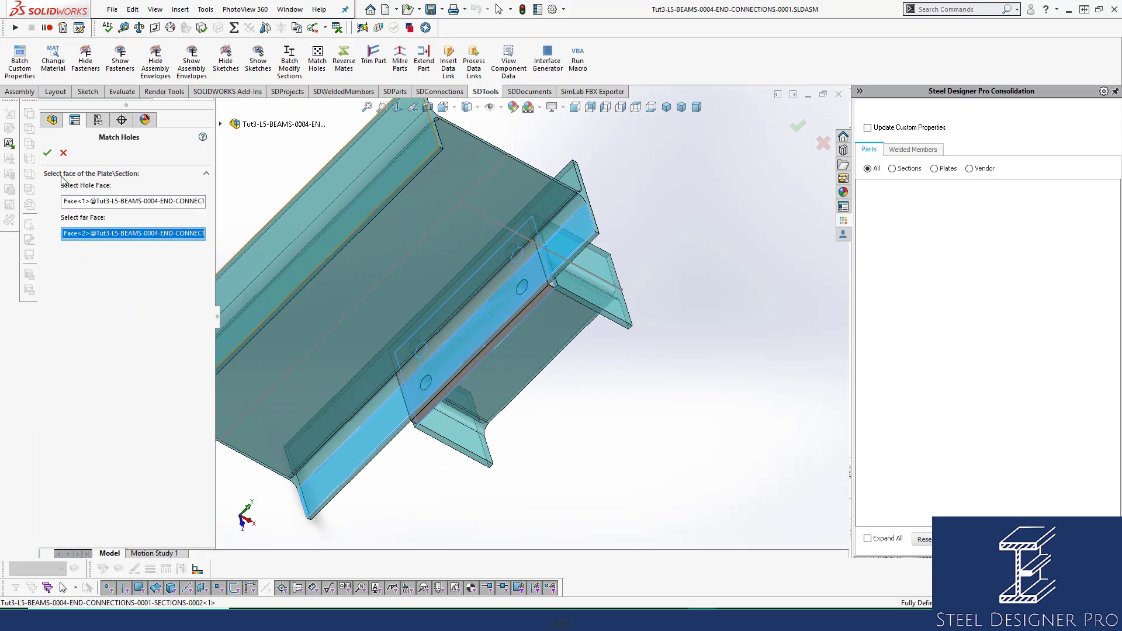
pyautogui.click(47, 153)
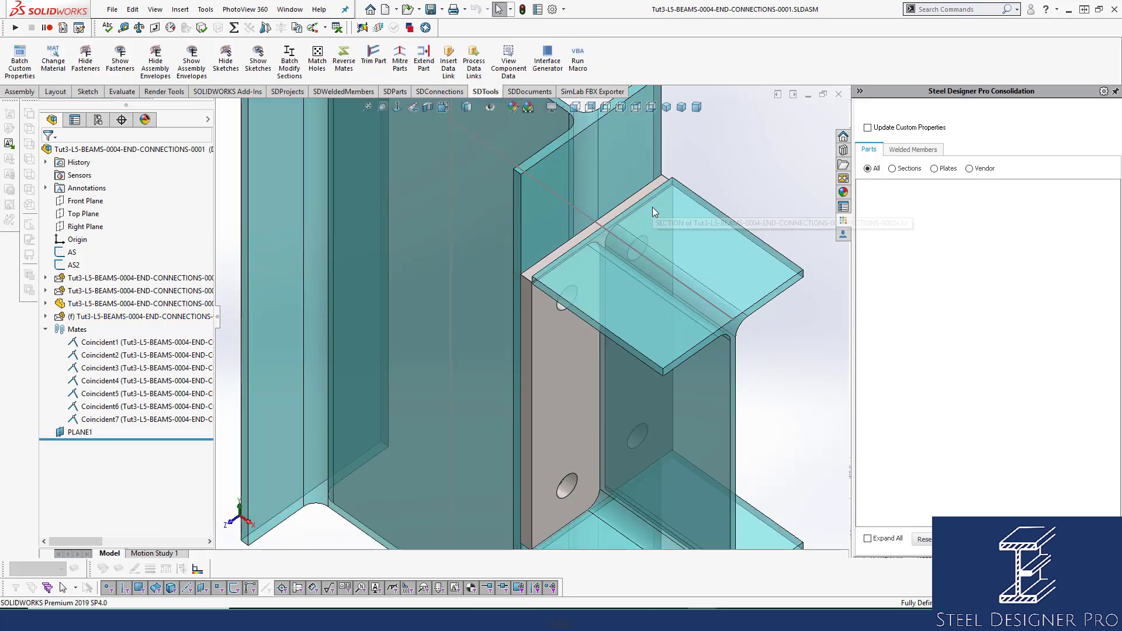
# Examine the matched holes part and its BOLTED1 feature in relation to the plate and the upright beam
pyautogui.scroll(2, 695, 428)
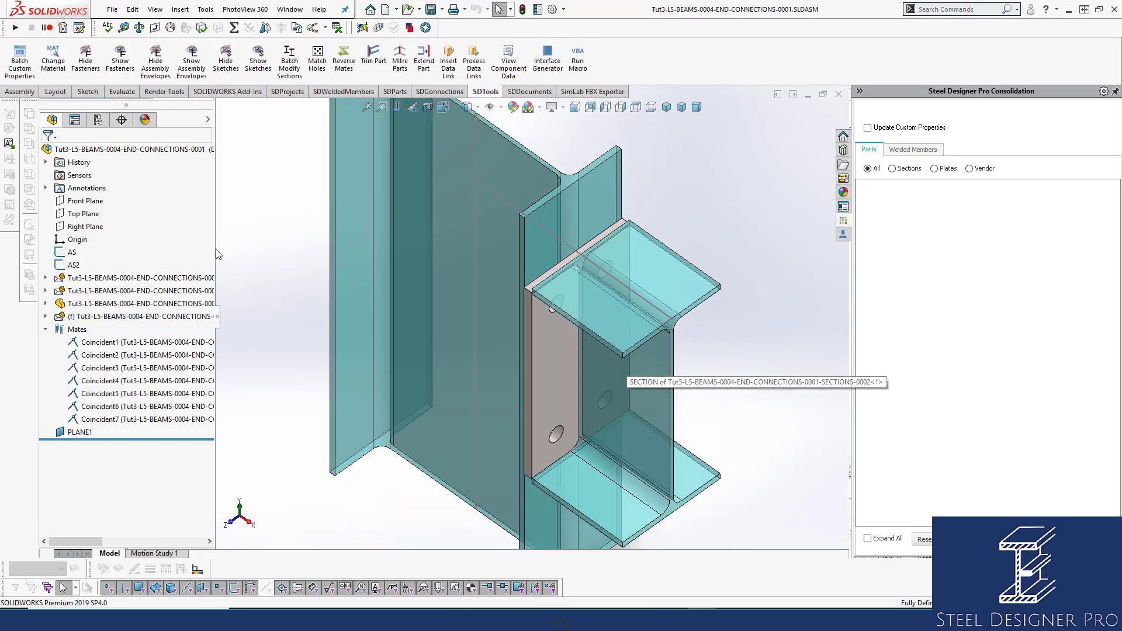
pyautogui.moveTo(216, 249); pyautogui.dragTo(372, 249)
pyautogui.click(216, 316)
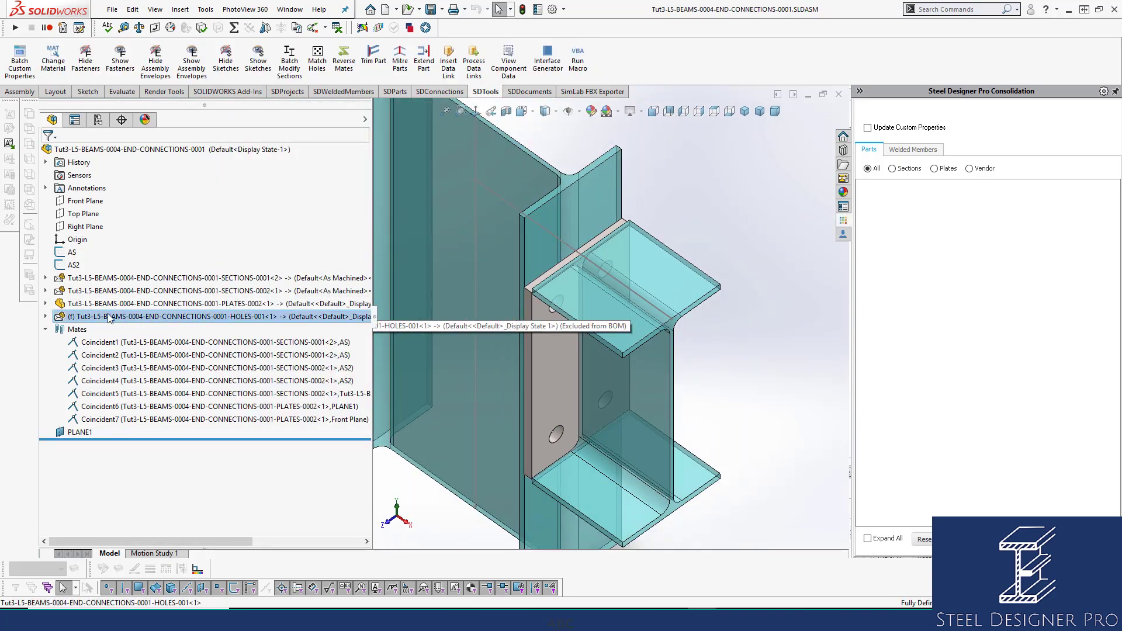
pyautogui.click(46, 316)
pyautogui.click(111, 445)
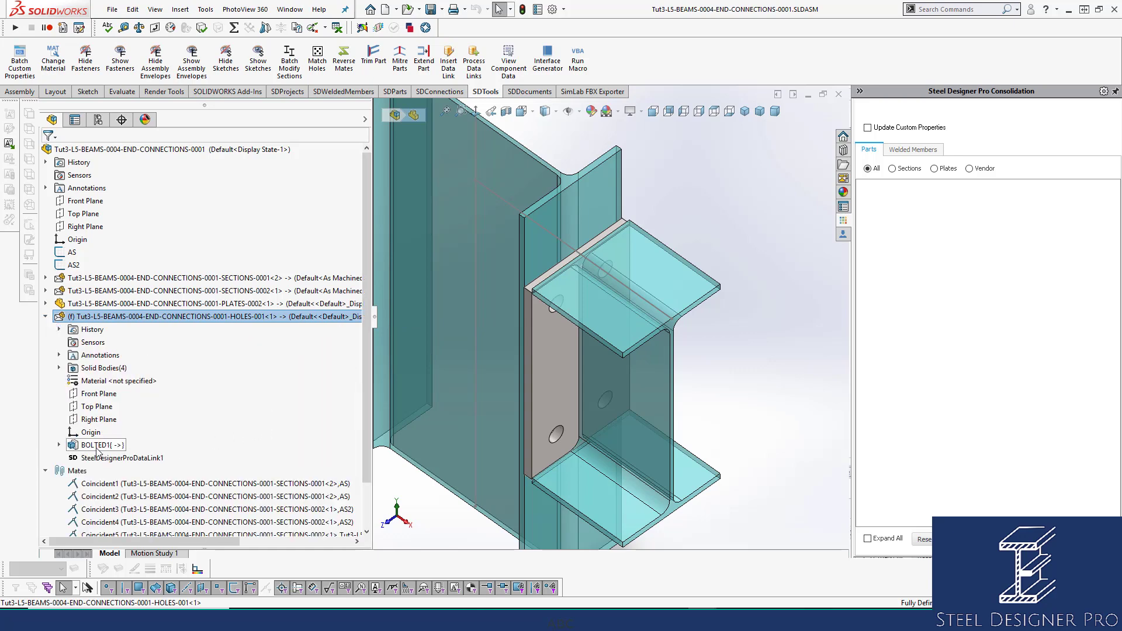
pyautogui.scroll(-2, 196, 410)
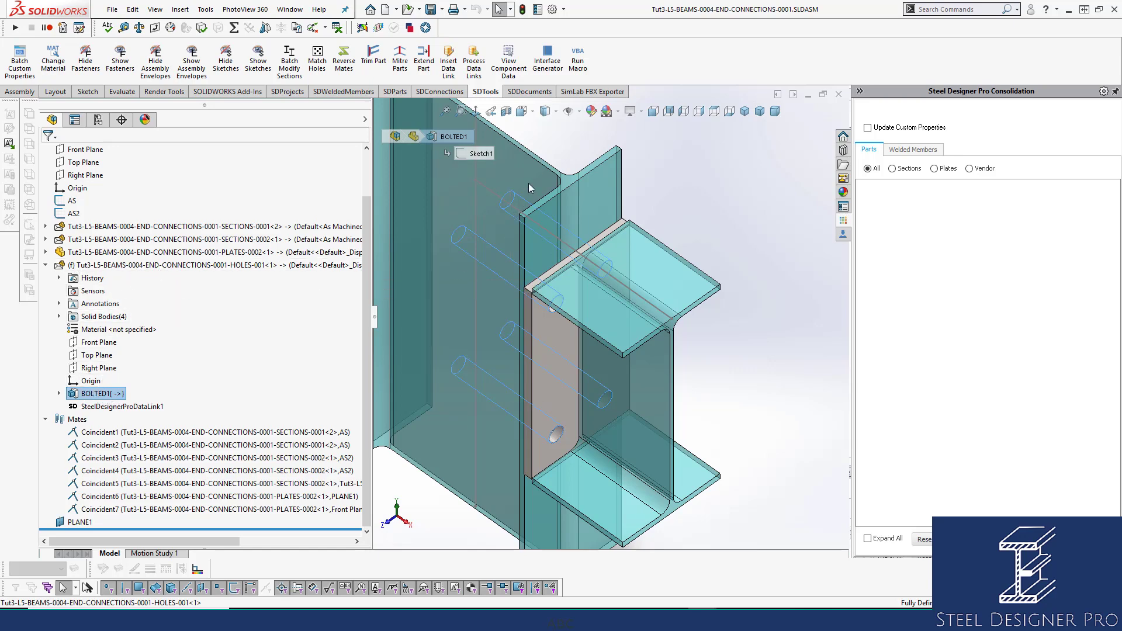
pyautogui.click(762, 260)
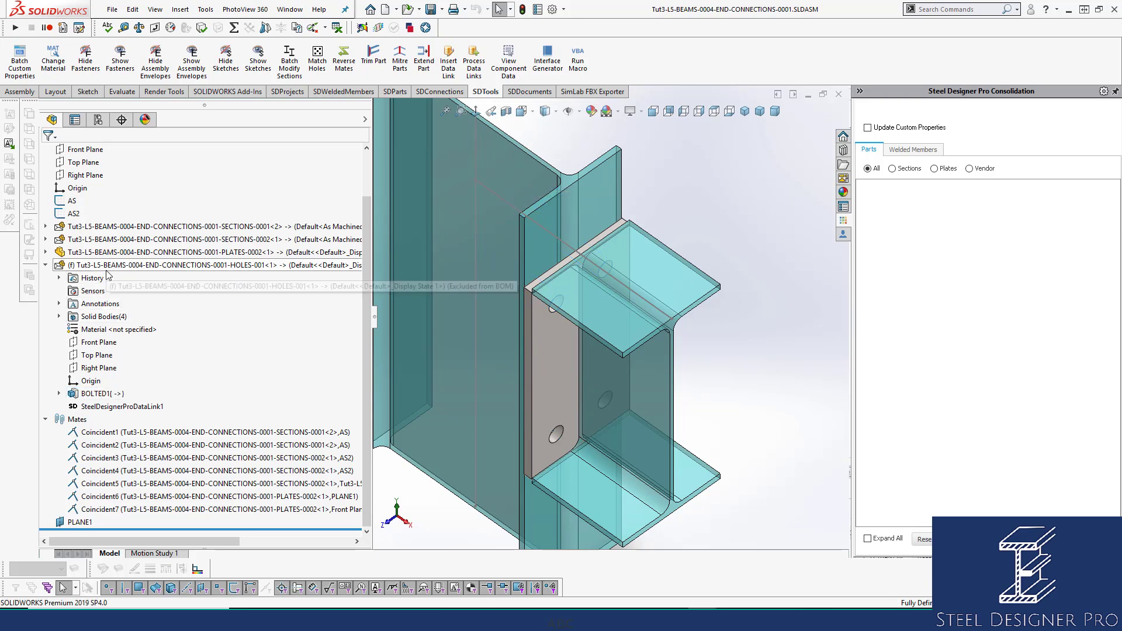
pyautogui.click(94, 394)
pyautogui.click(698, 217)
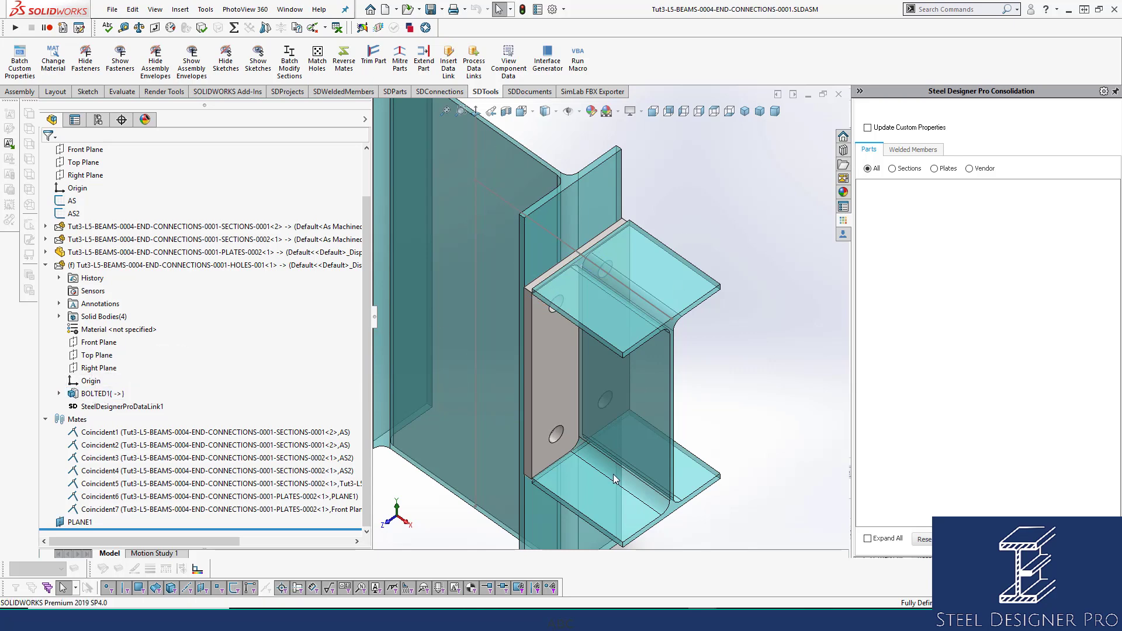
pyautogui.moveTo(616, 476); pyautogui.dragTo(606, 334, button='middle')
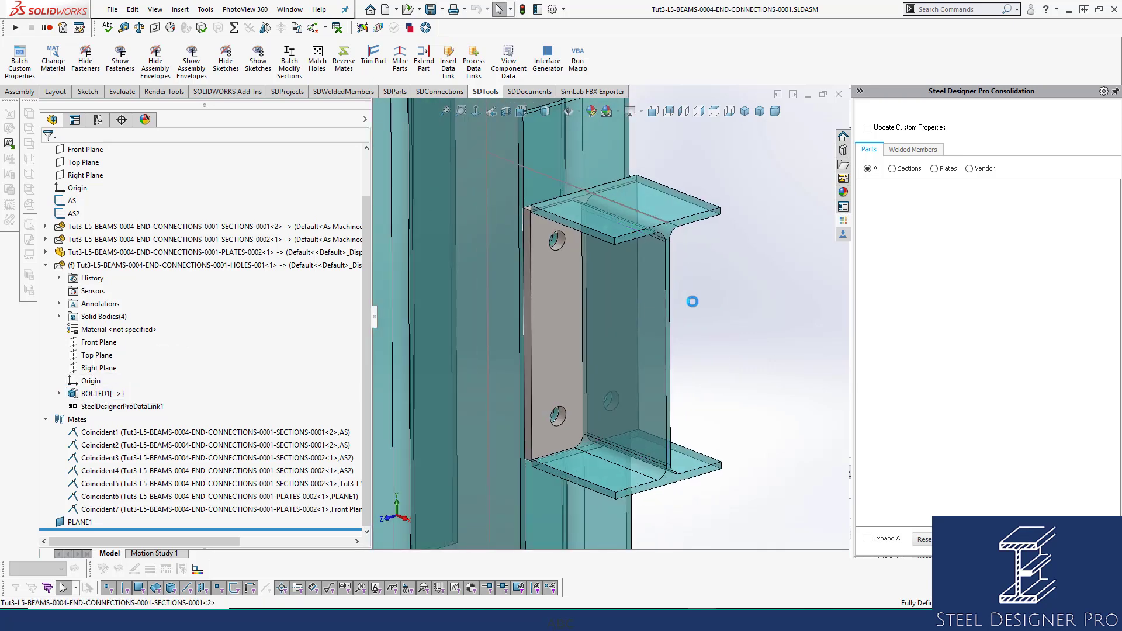
# Start inserting fasteners between the plate's hole face and the upright beam flange's far face, using the STRUCTURAL fastener FASTENERS-PARTS-0001 from the library
pyautogui.click(395, 92)
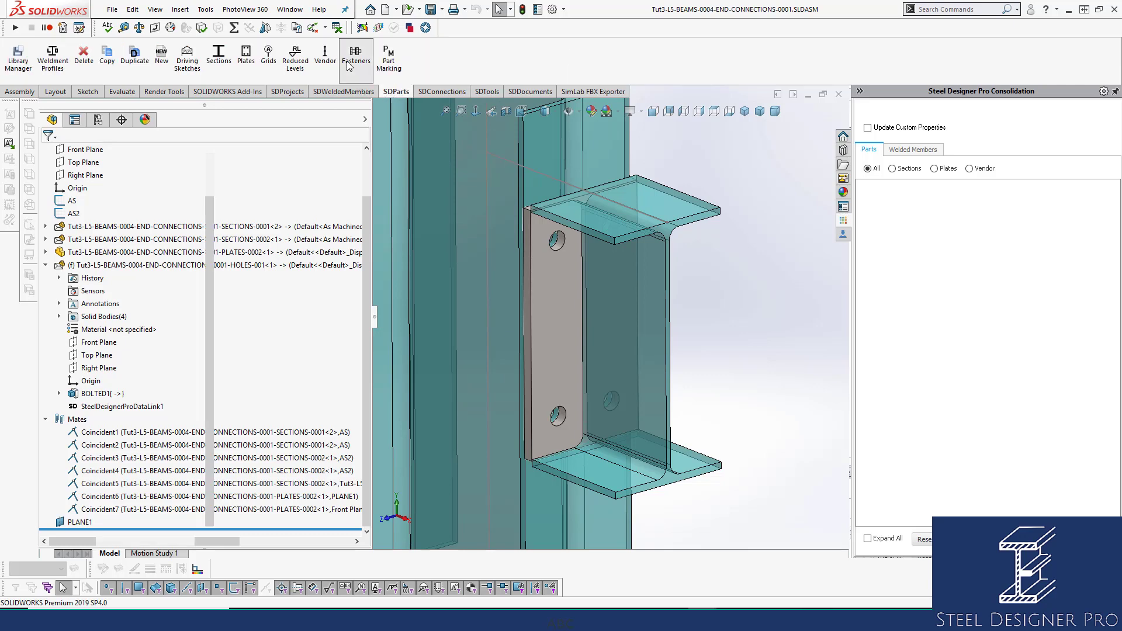
pyautogui.click(347, 63)
pyautogui.click(563, 312)
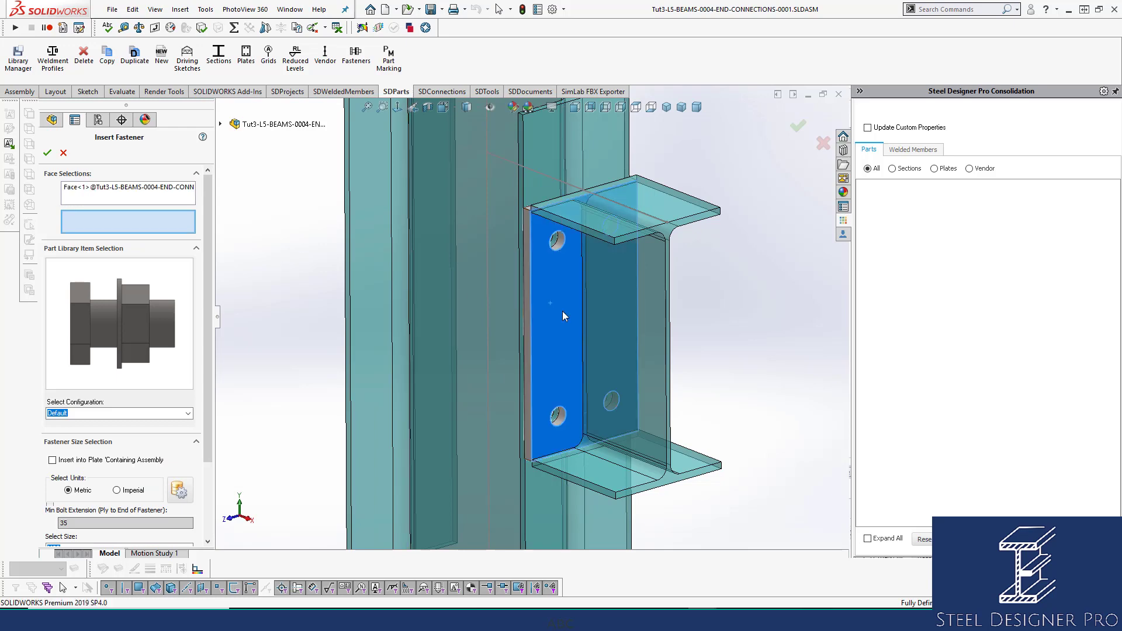
pyautogui.moveTo(562, 311); pyautogui.dragTo(595, 331, button='middle')
pyautogui.click(595, 331)
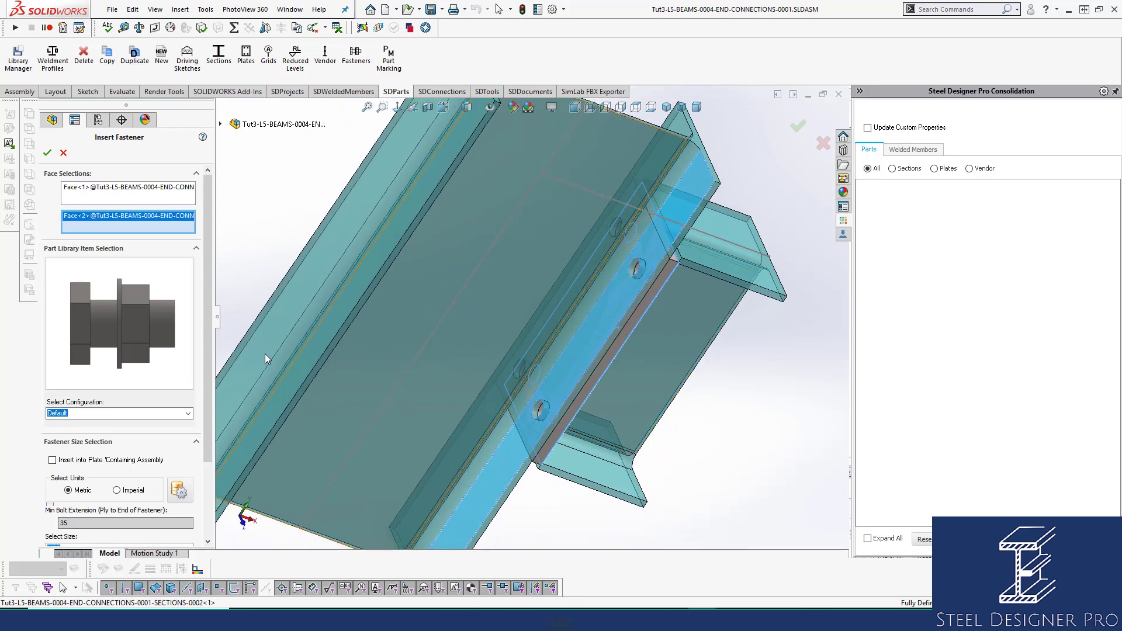
pyautogui.click(132, 324)
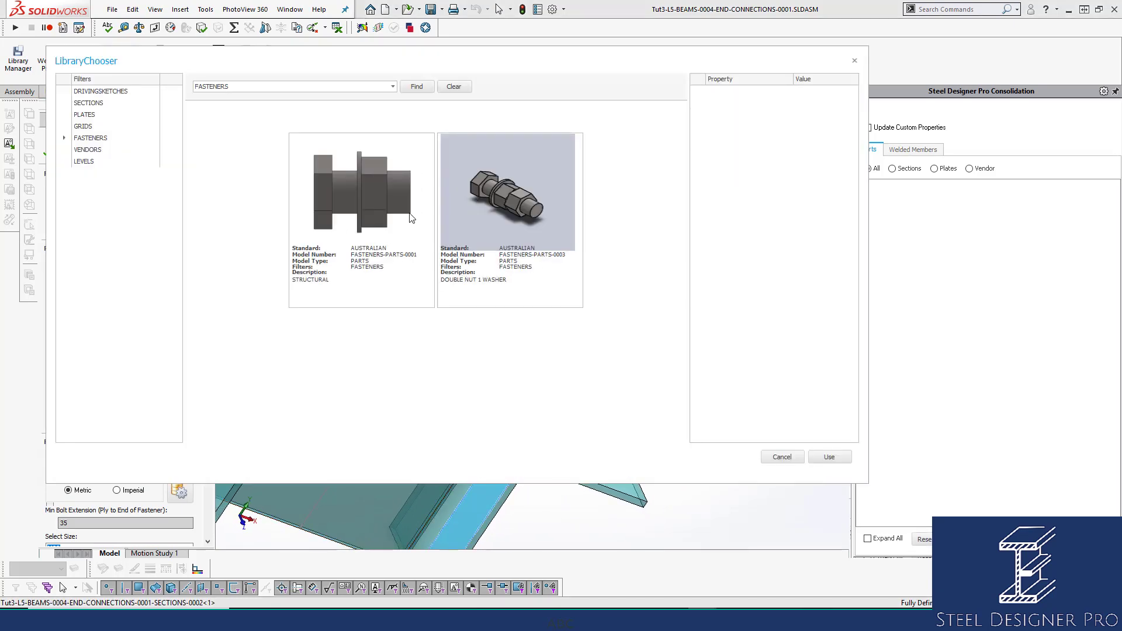
pyautogui.click(411, 218)
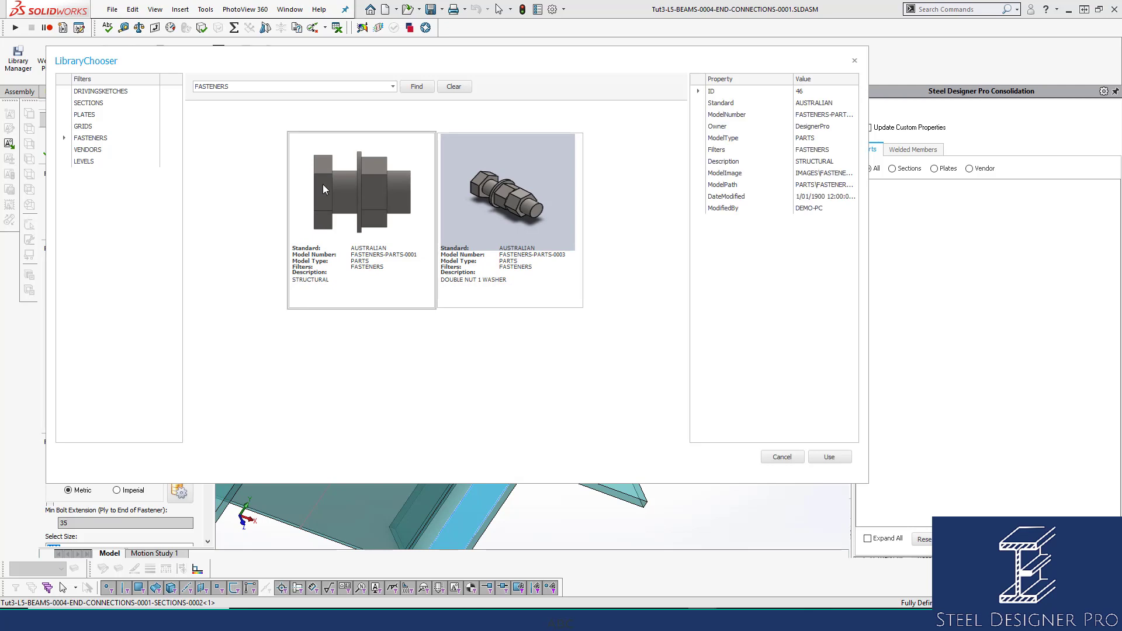
pyautogui.click(829, 458)
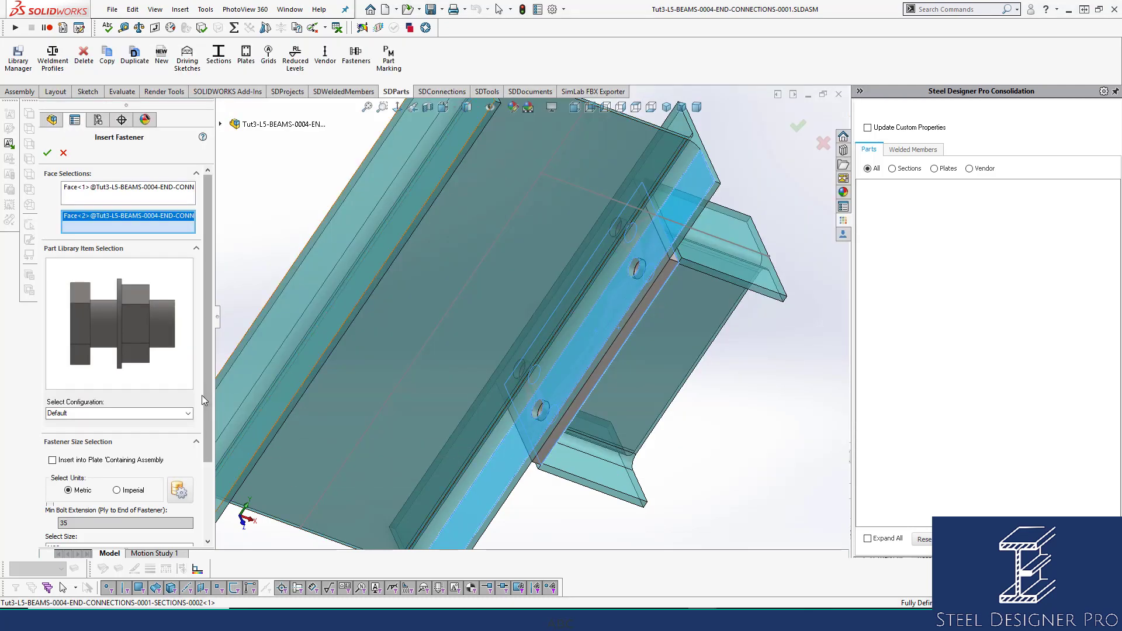
# Set the M20 grade 8.8s fasteners' treatment to PLAIN and insert them into the matched holes
pyautogui.scroll(-1, 117, 416)
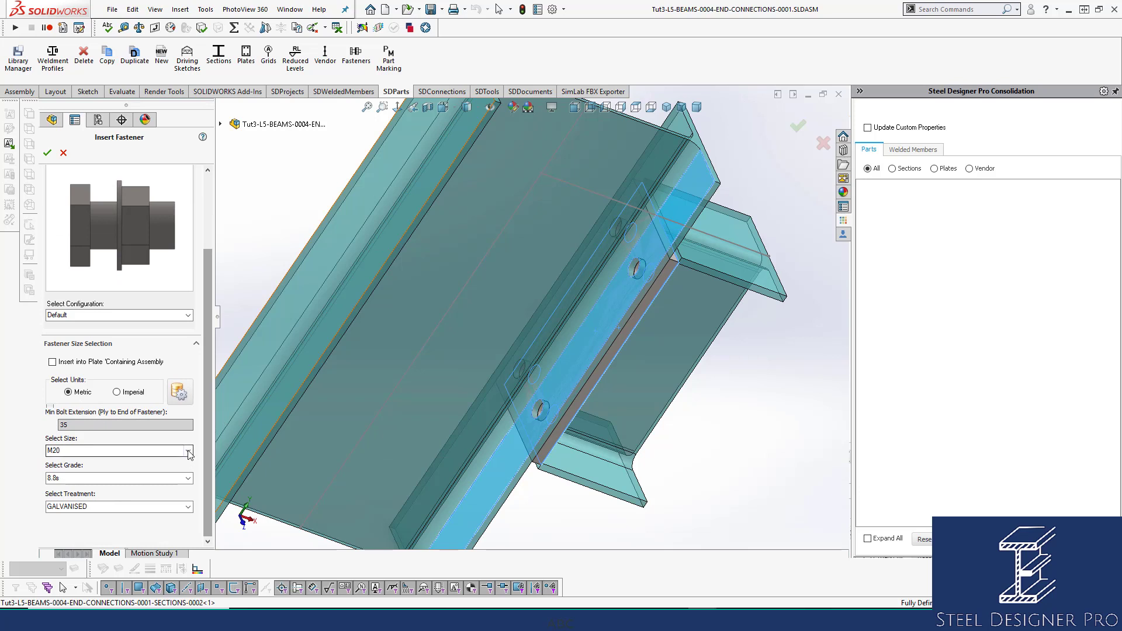
pyautogui.click(188, 507)
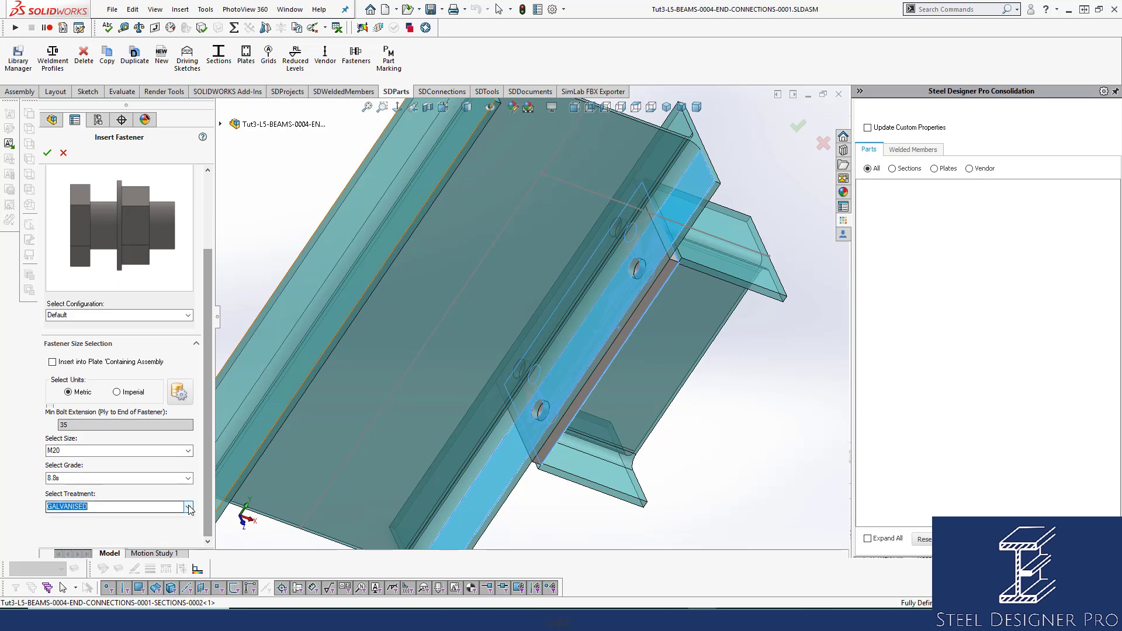
pyautogui.click(125, 525)
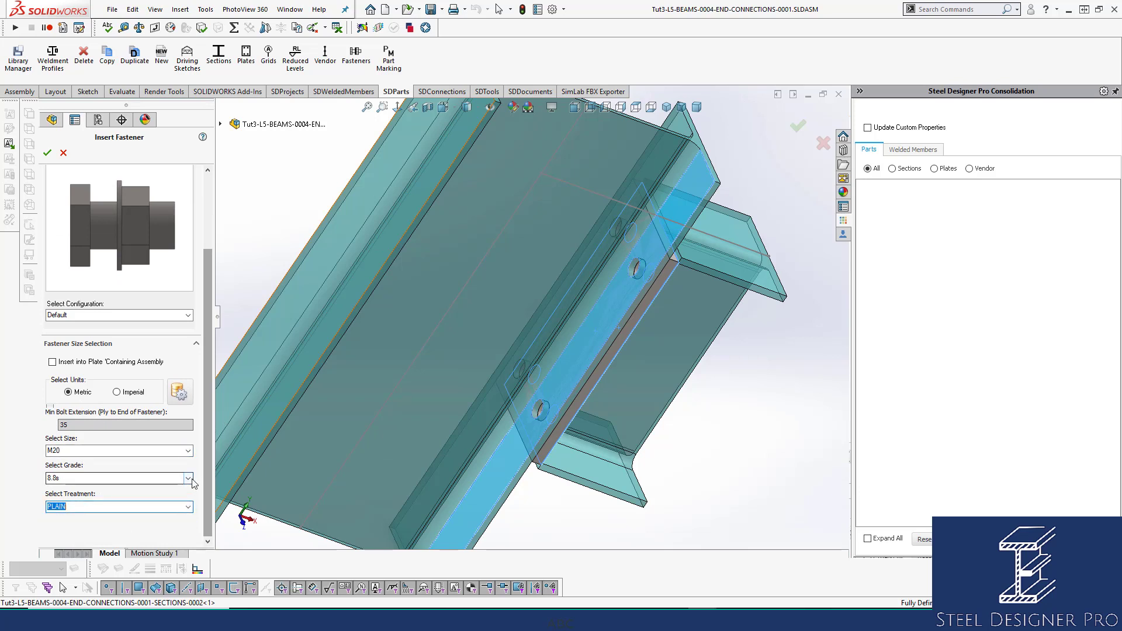
pyautogui.click(48, 153)
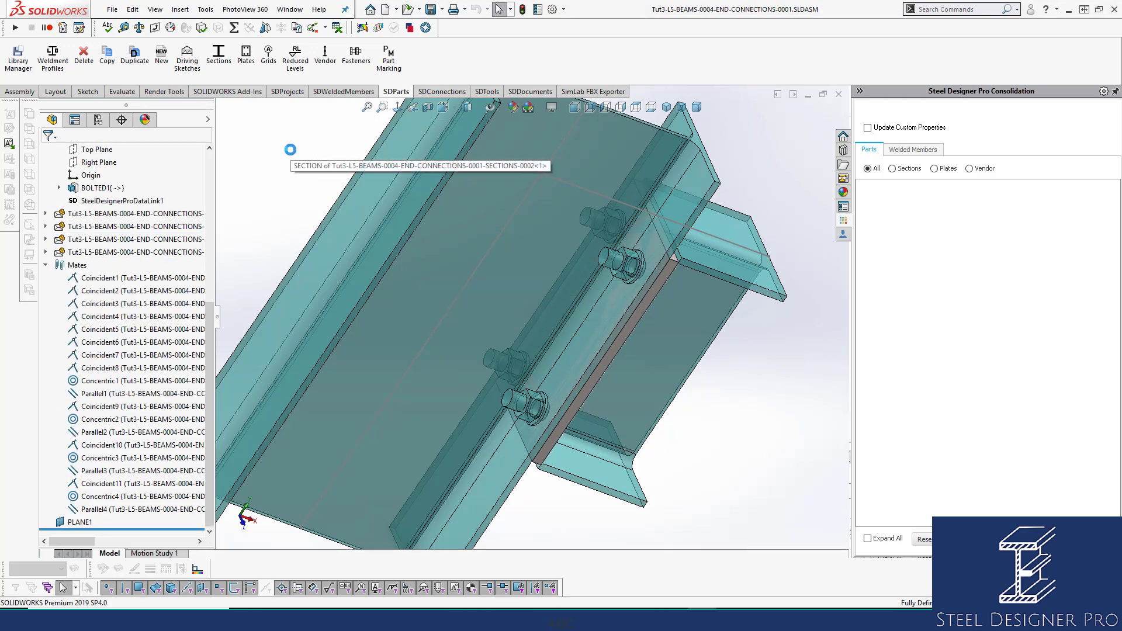
# Widen and tidy the feature tree, and examine the inserted fastener components in the assembly
pyautogui.moveTo(215, 194); pyautogui.dragTo(349, 195)
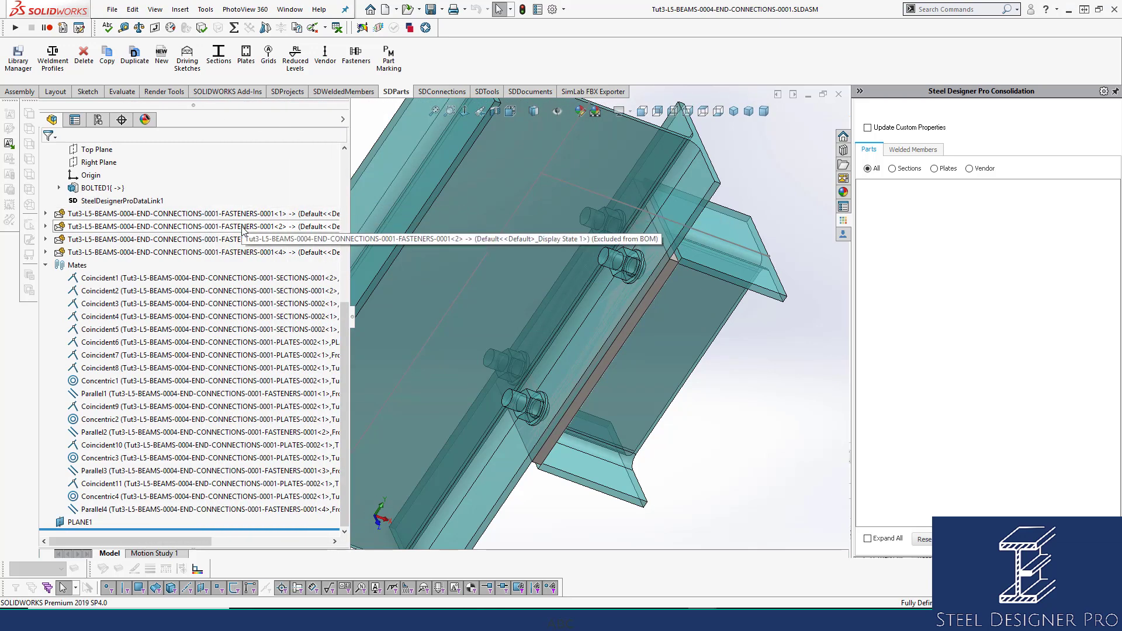
pyautogui.click(46, 265)
pyautogui.click(46, 304)
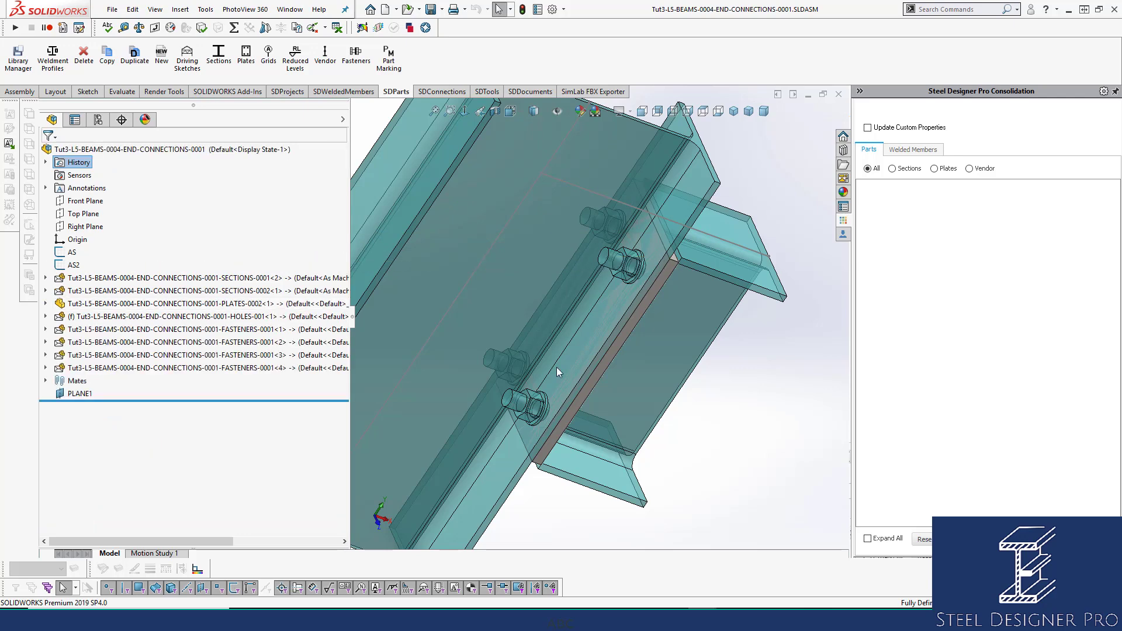
pyautogui.click(98, 368)
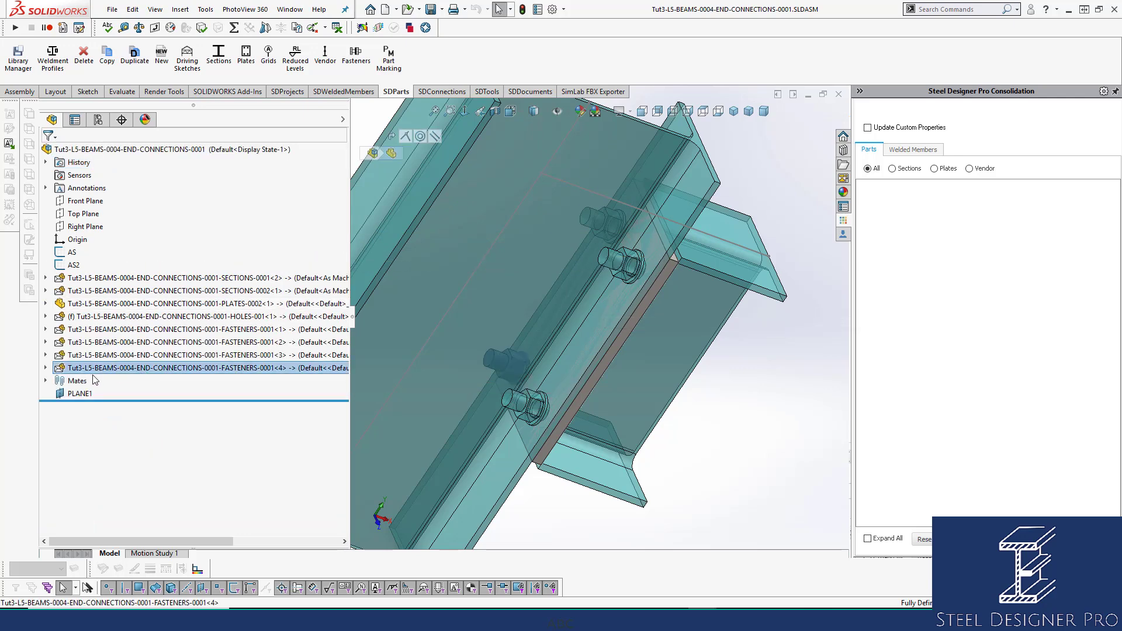
pyautogui.moveTo(620, 324); pyautogui.dragTo(761, 402, button='middle')
pyautogui.scroll(1, 735, 438)
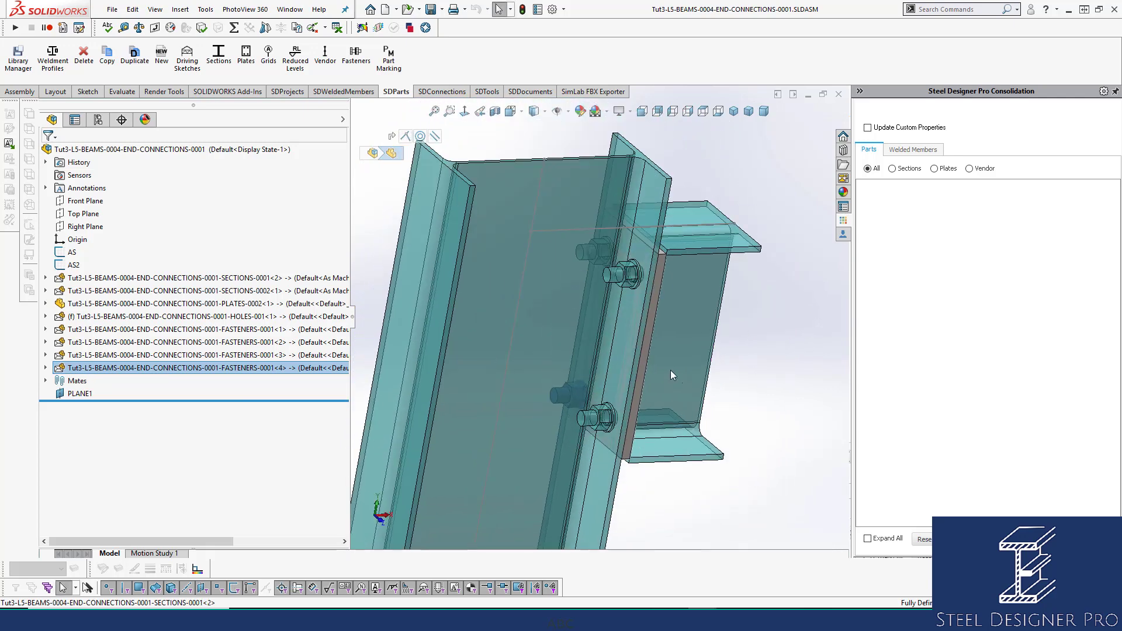
pyautogui.scroll(-1, 660, 378)
pyautogui.scroll(-3, 595, 404)
# Examine the FASTENERS-0001<1> part's features and its GRIP plane in relation to the bolted connection
pyautogui.click(564, 401)
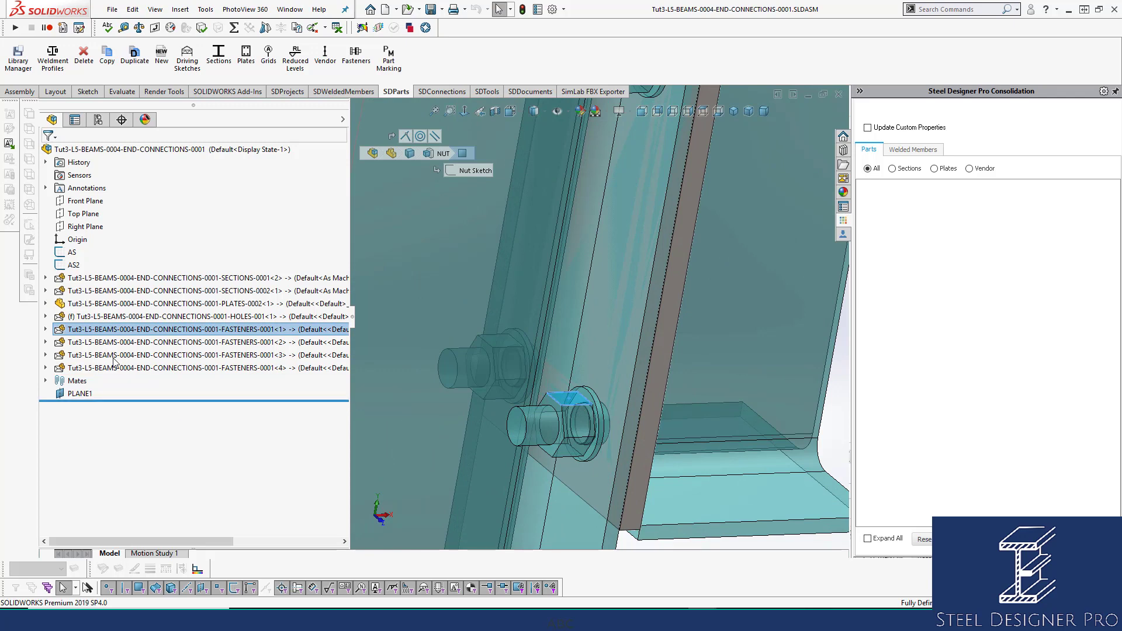
pyautogui.click(47, 331)
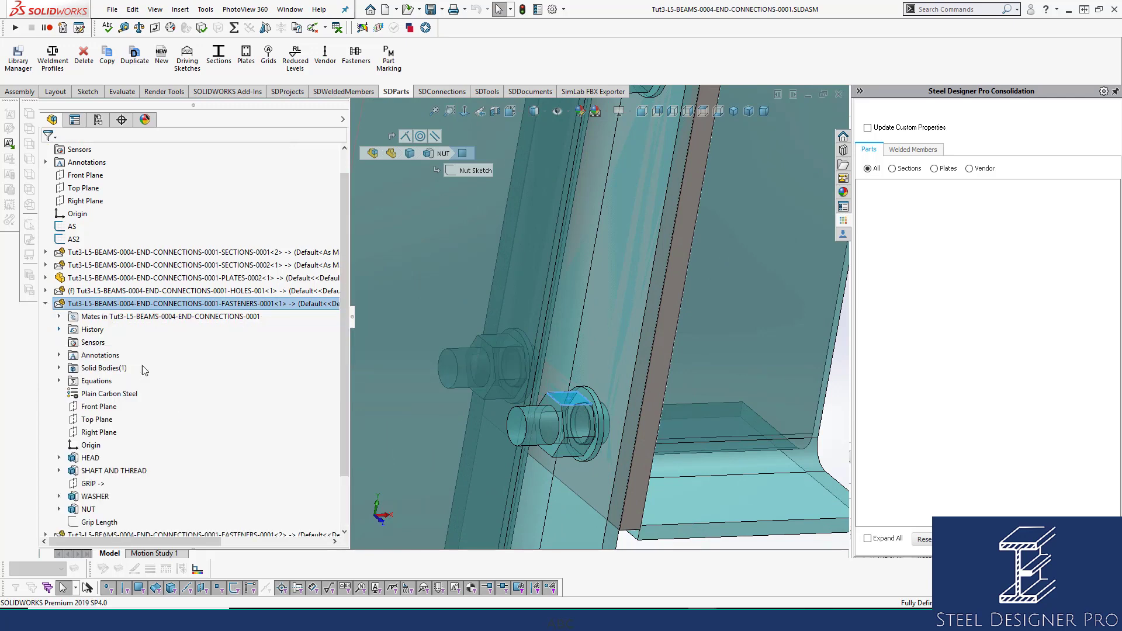
pyautogui.click(88, 483)
pyautogui.moveTo(591, 351); pyautogui.dragTo(632, 358, button='middle')
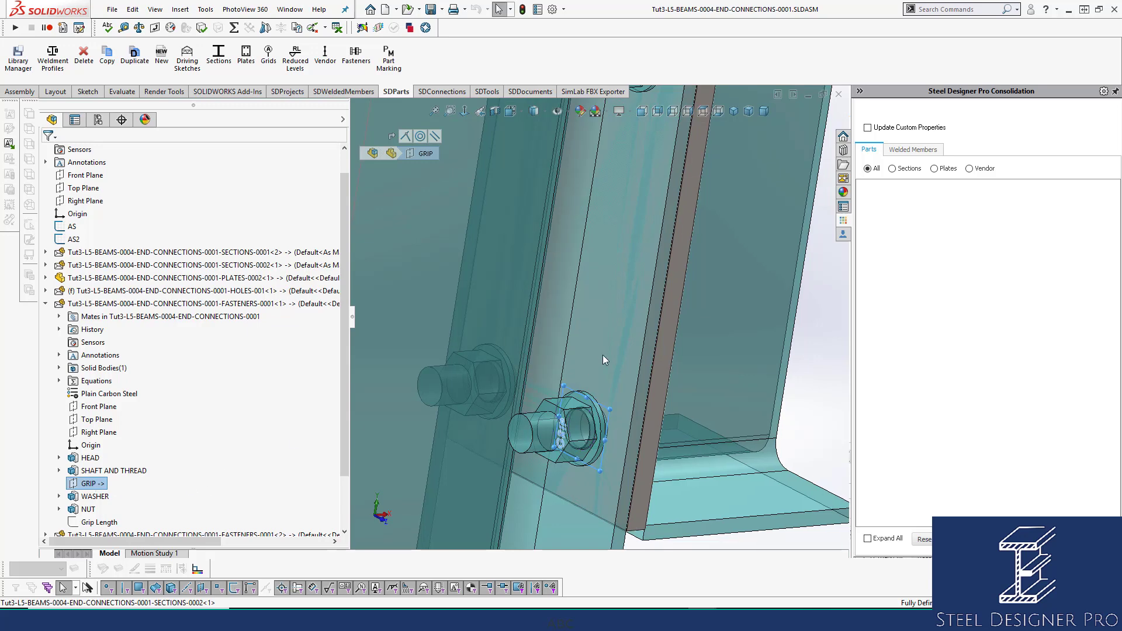
pyautogui.scroll(3, 590, 443)
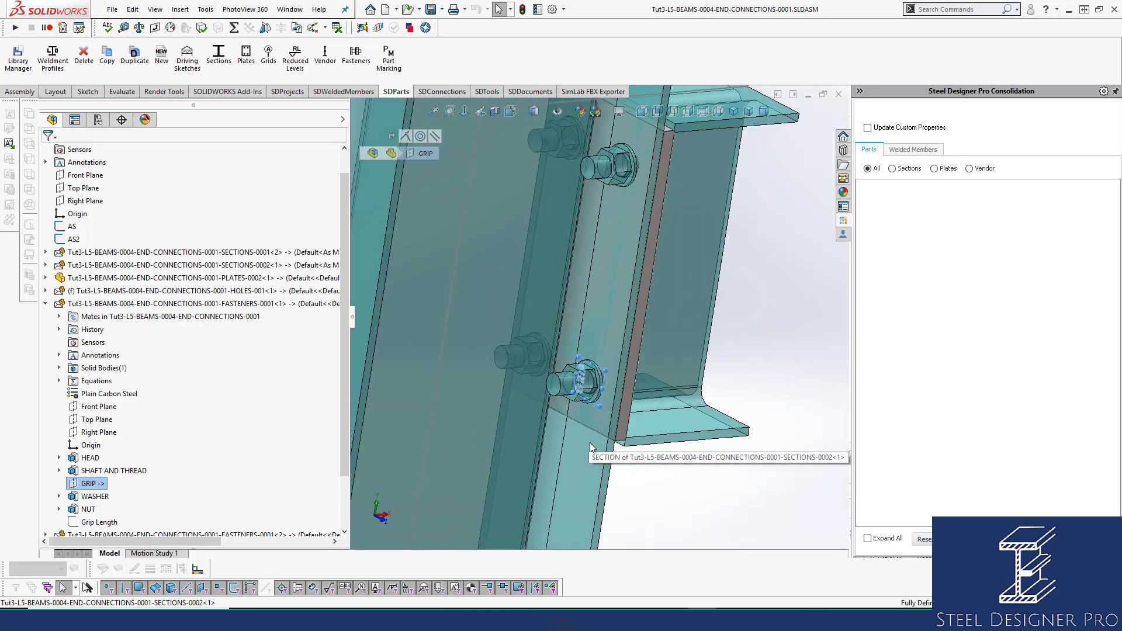
pyautogui.click(760, 256)
pyautogui.moveTo(626, 302); pyautogui.dragTo(599, 301, button='middle')
pyautogui.scroll(-2, 609, 246)
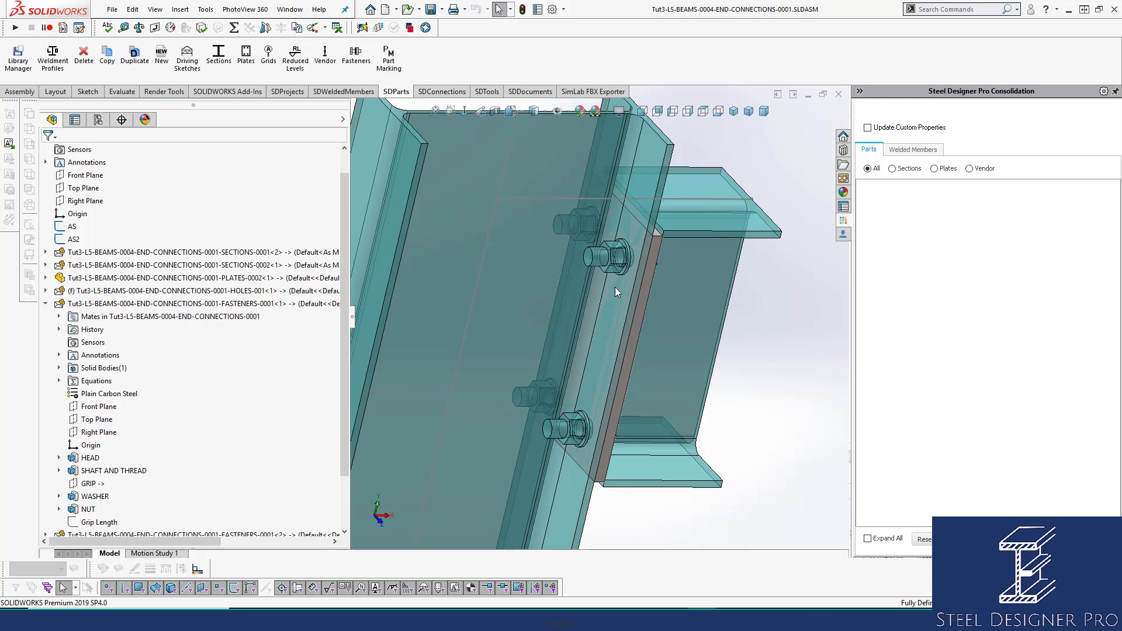
pyautogui.click(614, 258)
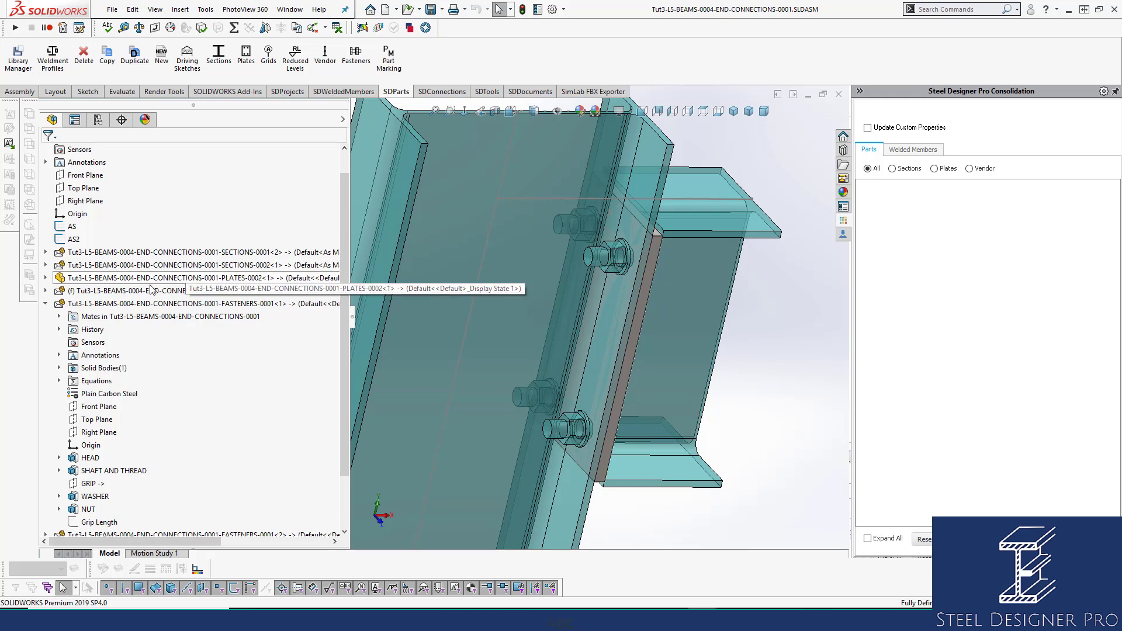
pyautogui.click(46, 308)
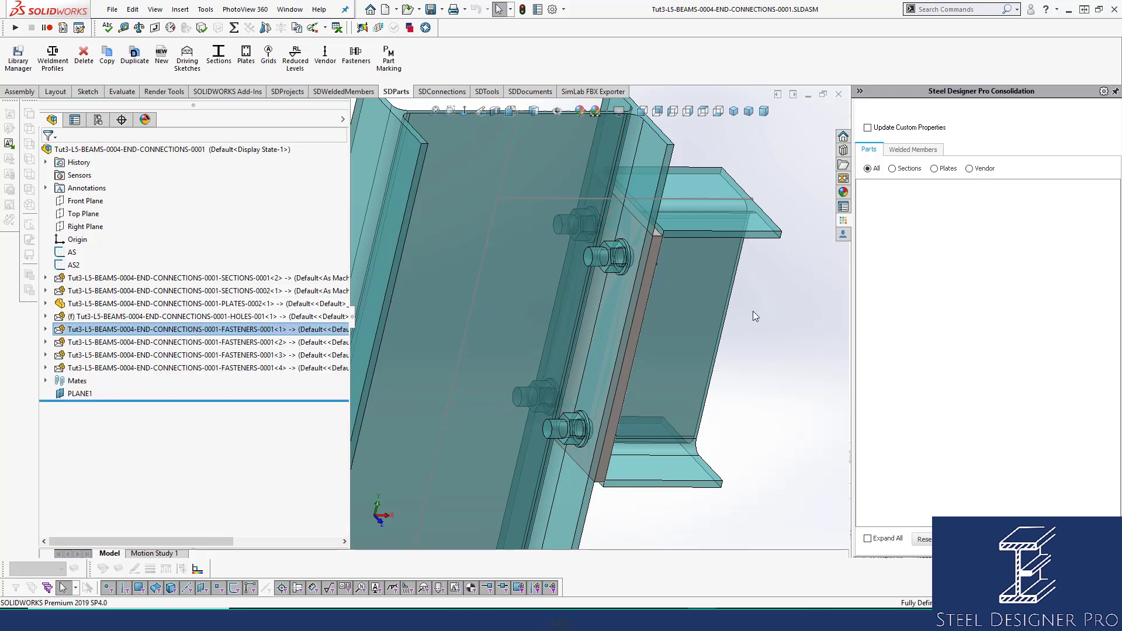
# Open the plate part and its associated drawing for review, and close both to return to the assembly
pyautogui.click(734, 112)
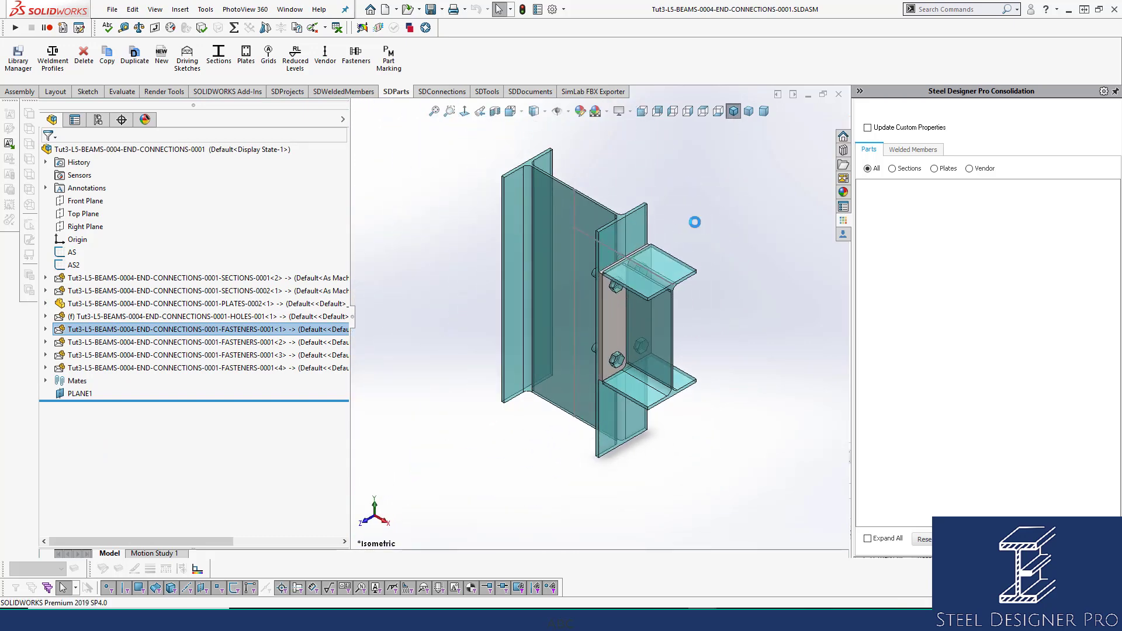
pyautogui.scroll(-1, 694, 222)
pyautogui.click(598, 341)
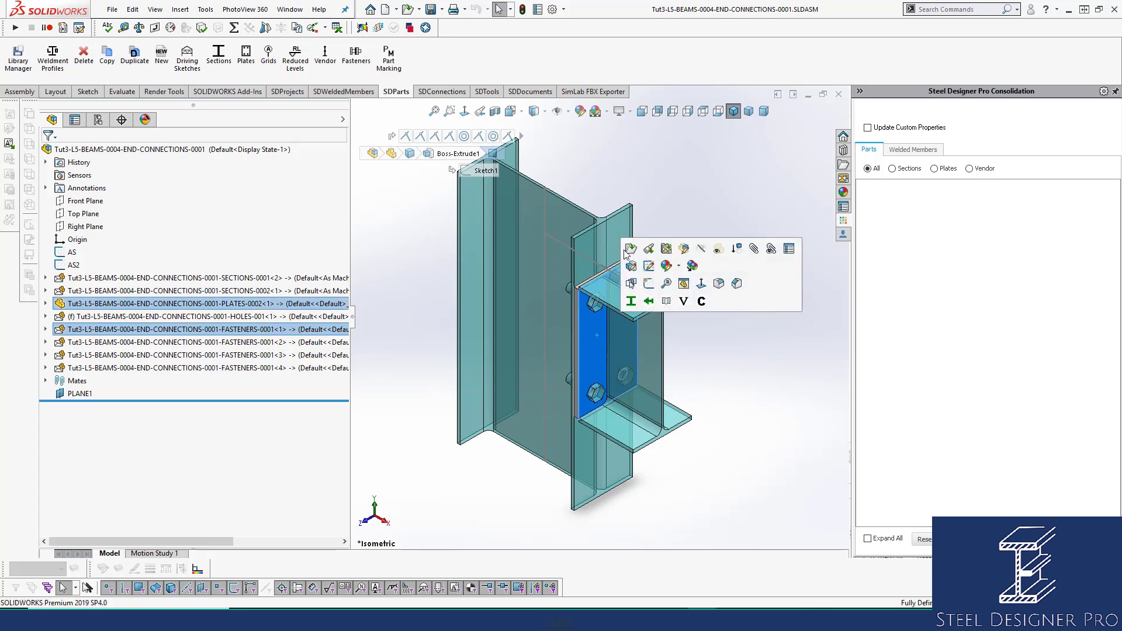
pyautogui.click(636, 252)
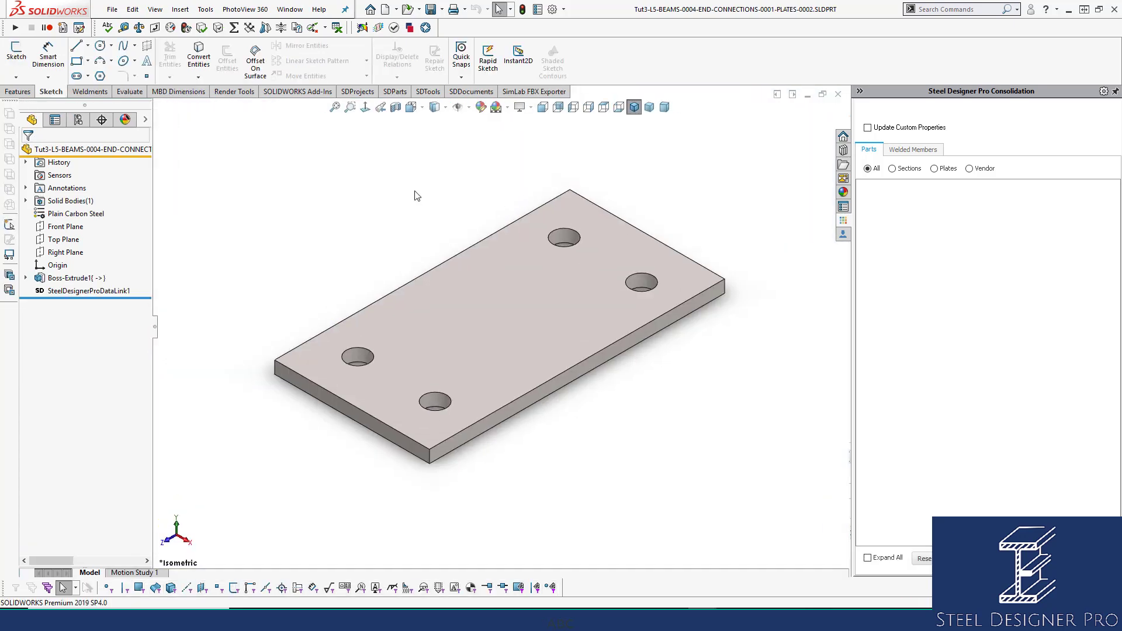
pyautogui.rightClick(396, 188)
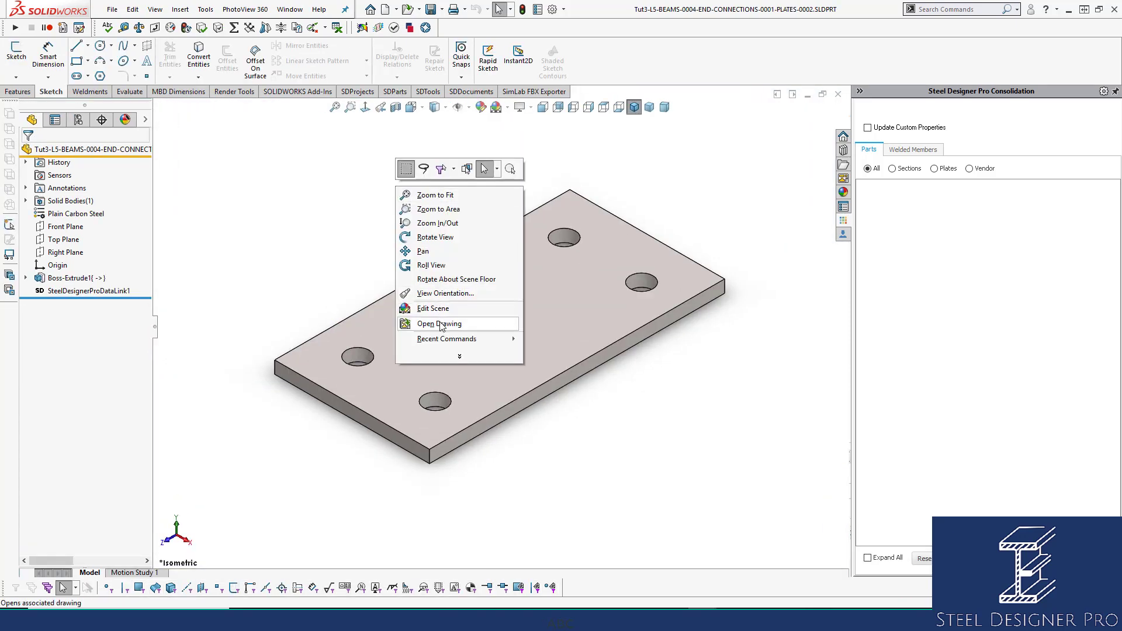
pyautogui.click(441, 324)
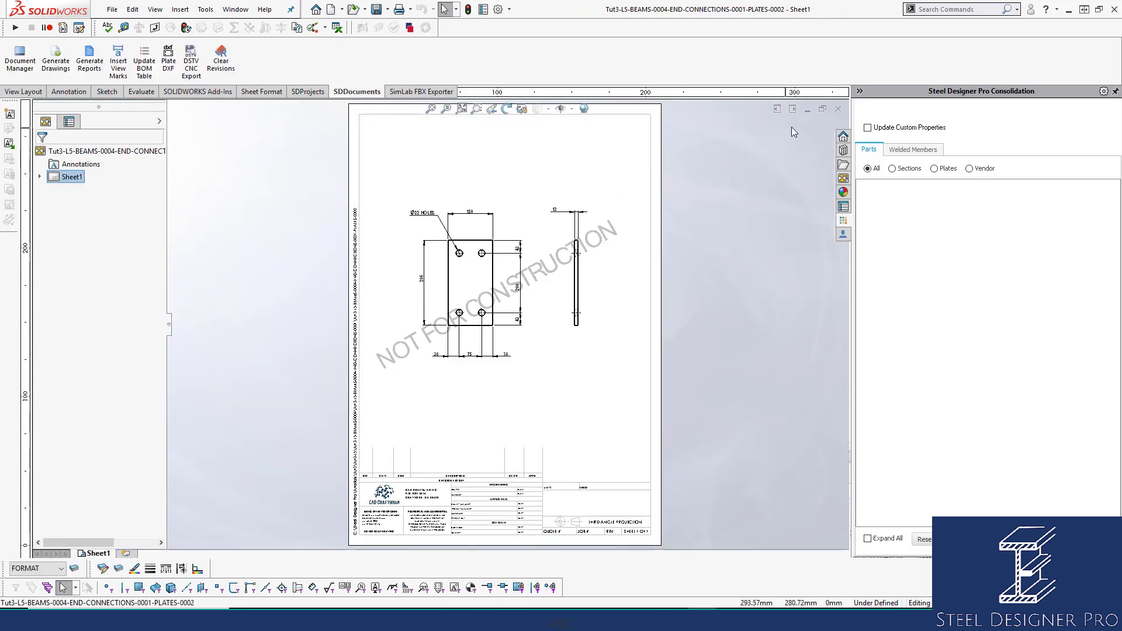
pyautogui.click(839, 110)
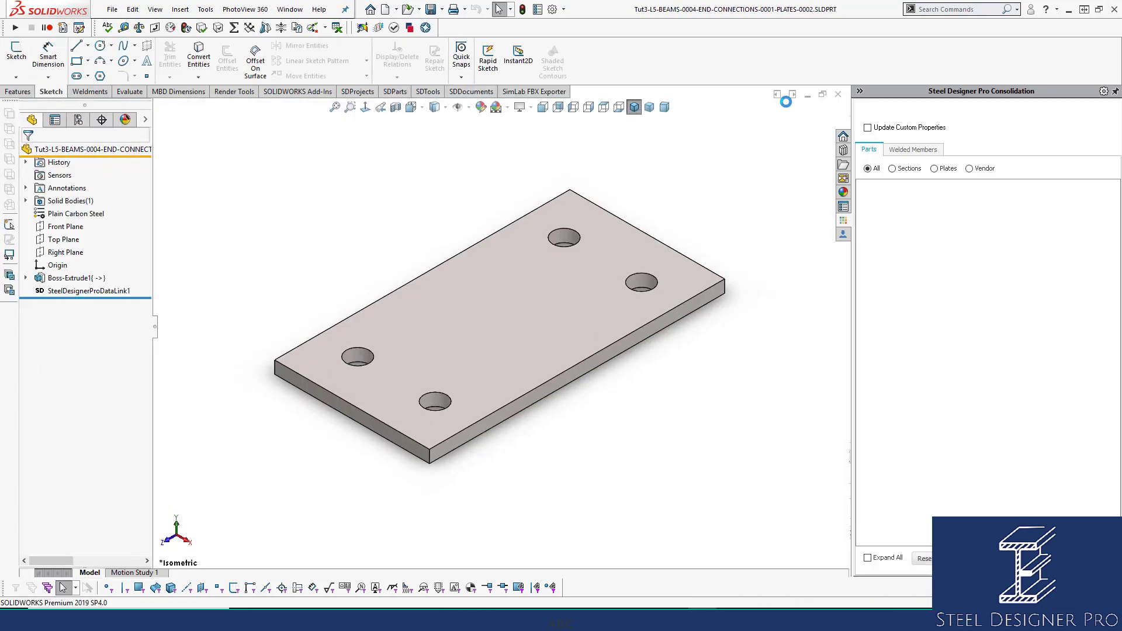
pyautogui.click(839, 95)
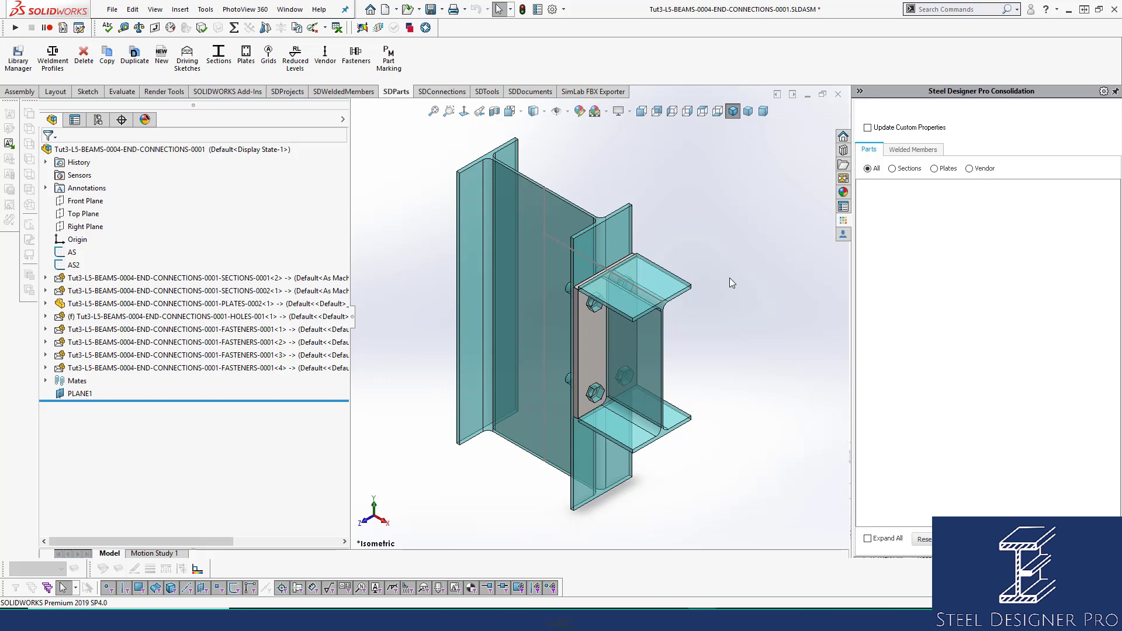
# Sketch a corner rectangle about 193 mm wide on the assembly's Front Plane, from the origin to a point below the horizontal beam
pyautogui.click(641, 111)
pyautogui.scroll(-2, 771, 322)
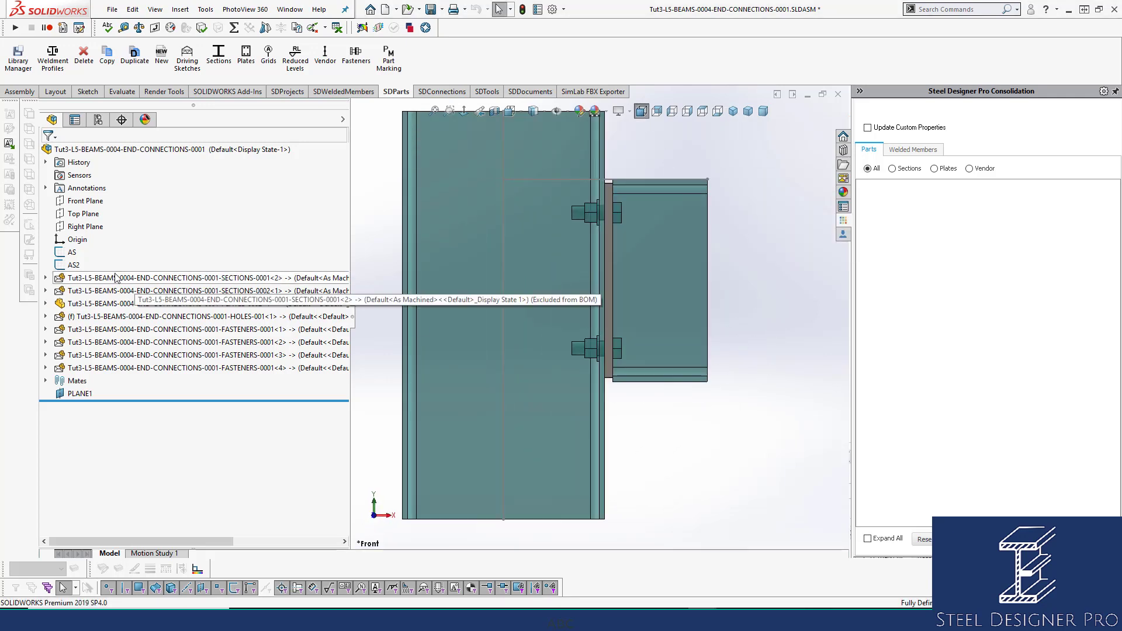
pyautogui.click(100, 199)
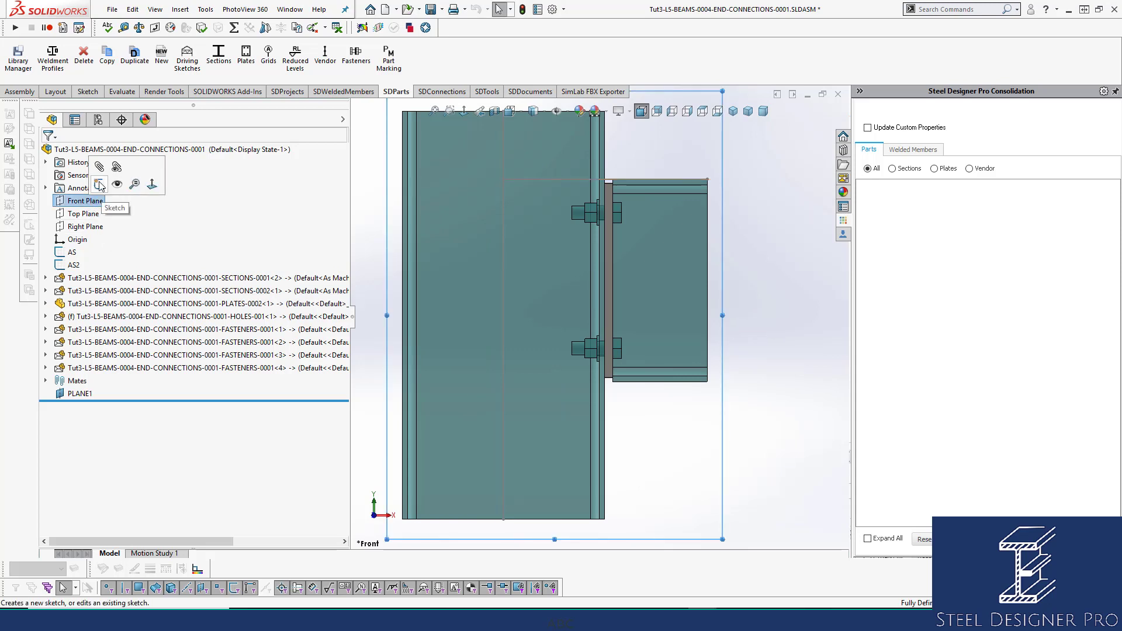
pyautogui.click(99, 184)
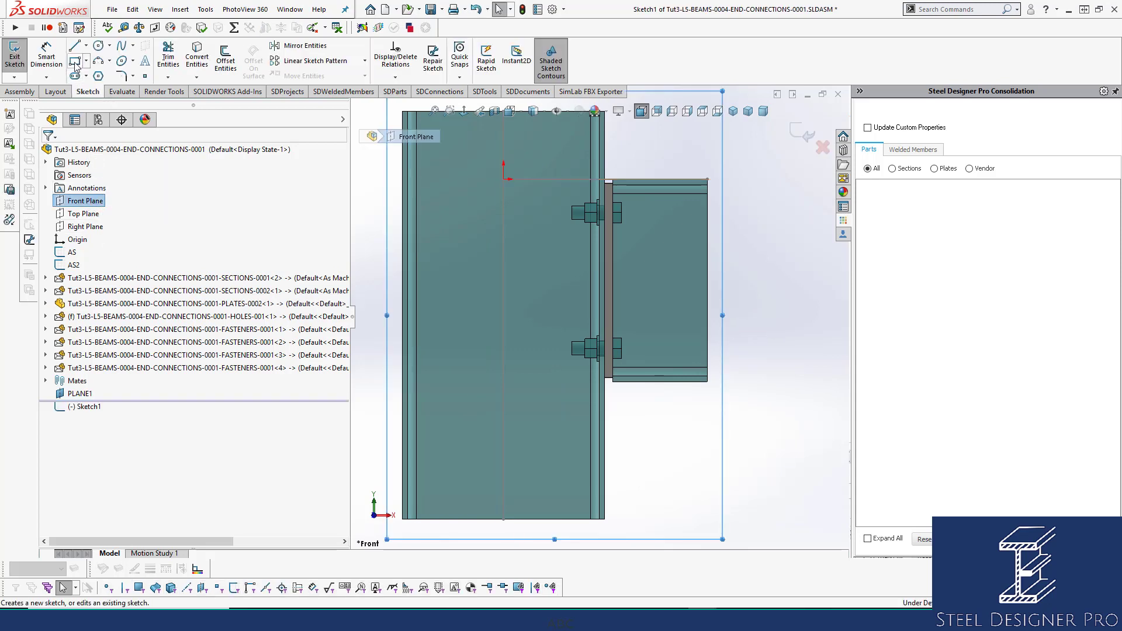
pyautogui.click(74, 61)
pyautogui.moveTo(503, 179)
pyautogui.mouseDown()
pyautogui.moveTo(529, 193)
pyautogui.moveTo(602, 389)
pyautogui.moveTo(636, 406)
pyautogui.mouseUp()
pyautogui.press('Escape')
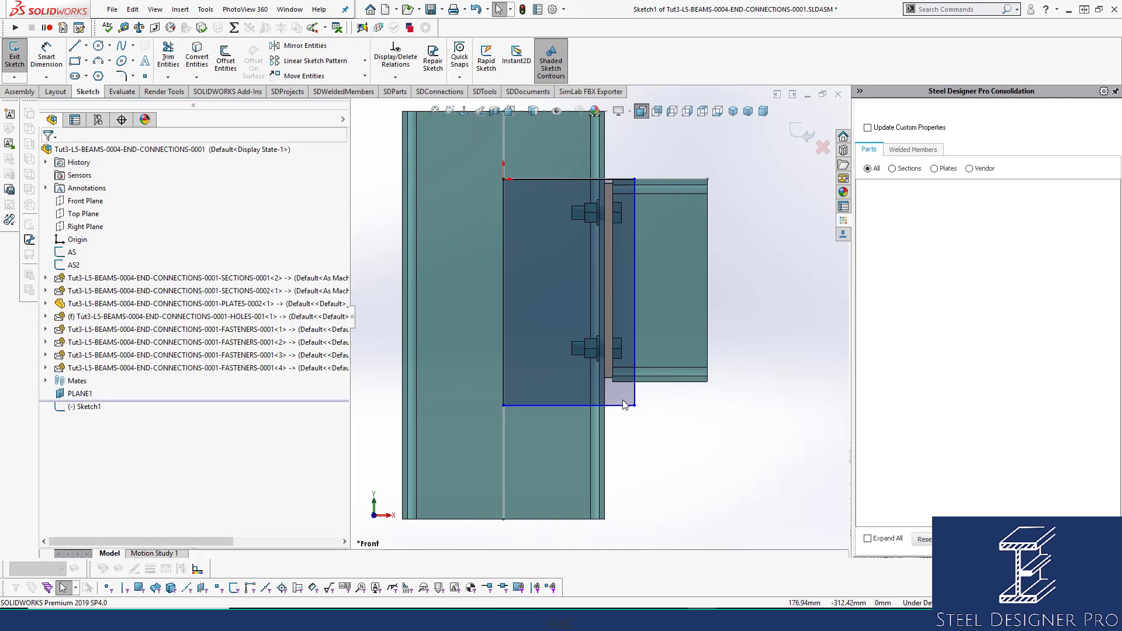
# Make the rectangle's lower line collinear with the horizontal beam's lower edge
pyautogui.click(624, 405)
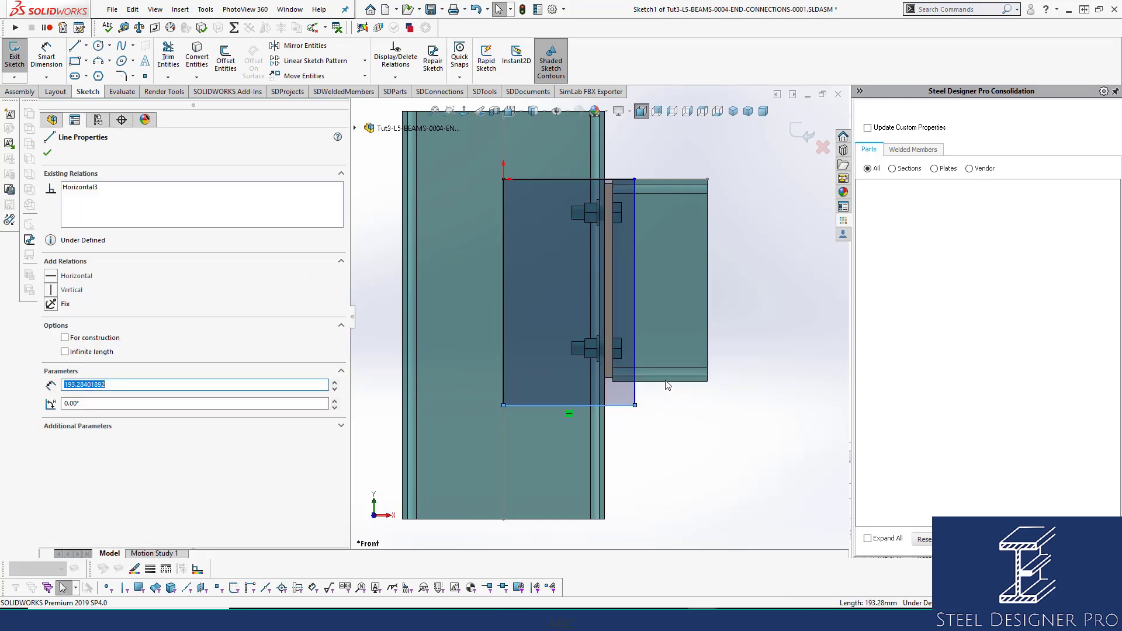
pyautogui.keyDown('ctrl'); pyautogui.click(665, 382); pyautogui.keyUp('ctrl')
pyautogui.click(54, 341)
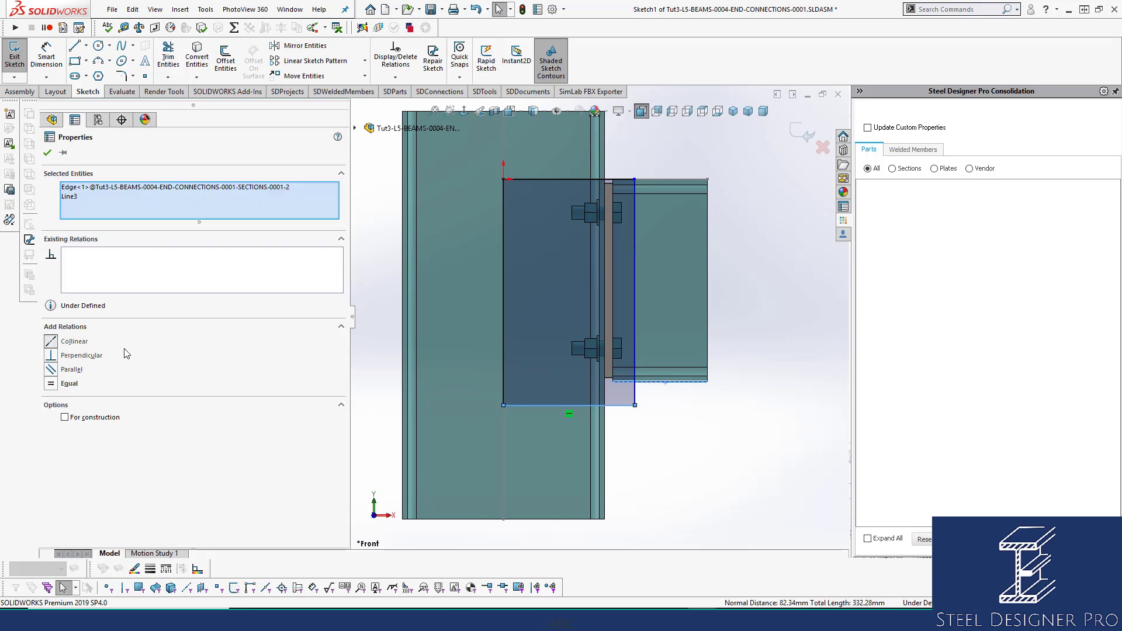
# Make the rectangle's free vertical line collinear with the end plate's edge on the horizontal beam side
pyautogui.click(612, 249)
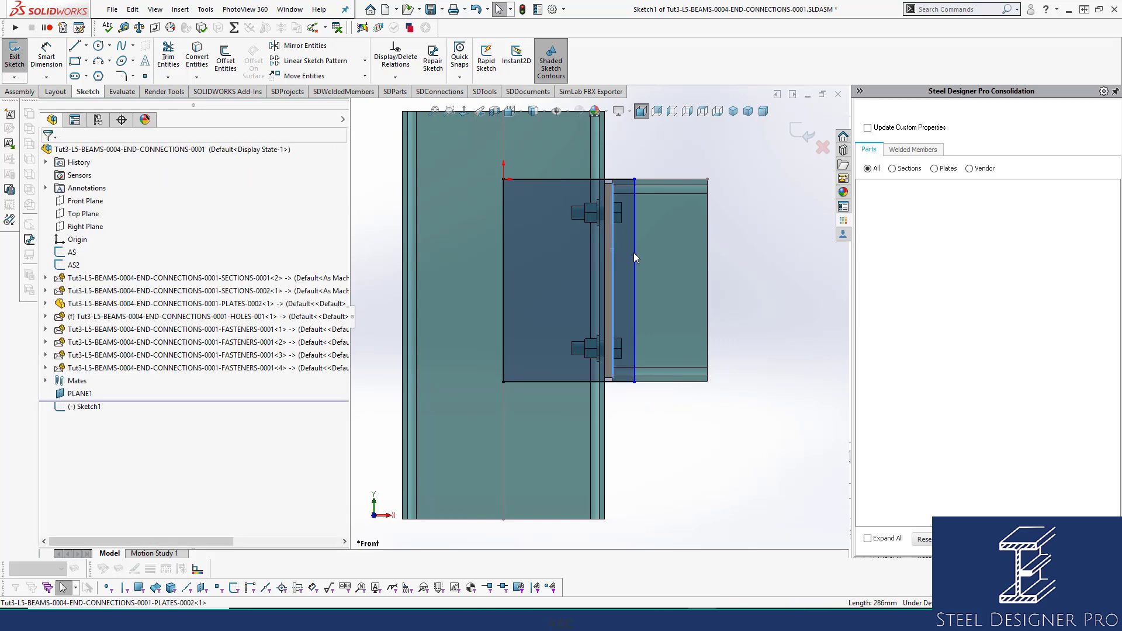
pyautogui.keyDown('ctrl'); pyautogui.click(635, 254); pyautogui.keyUp('ctrl')
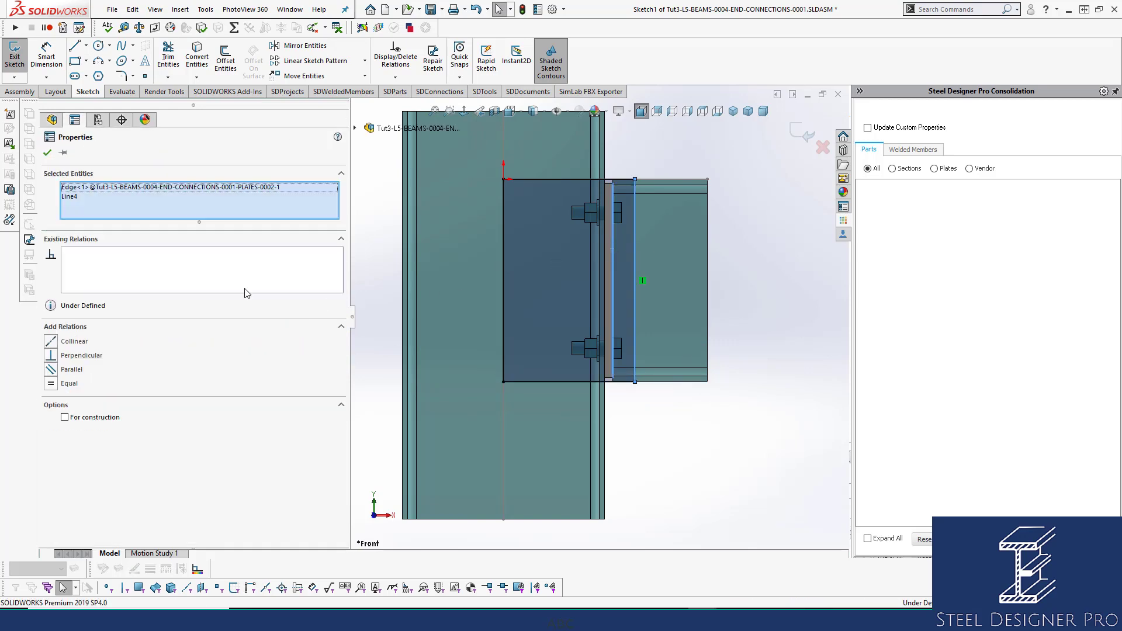
pyautogui.click(52, 342)
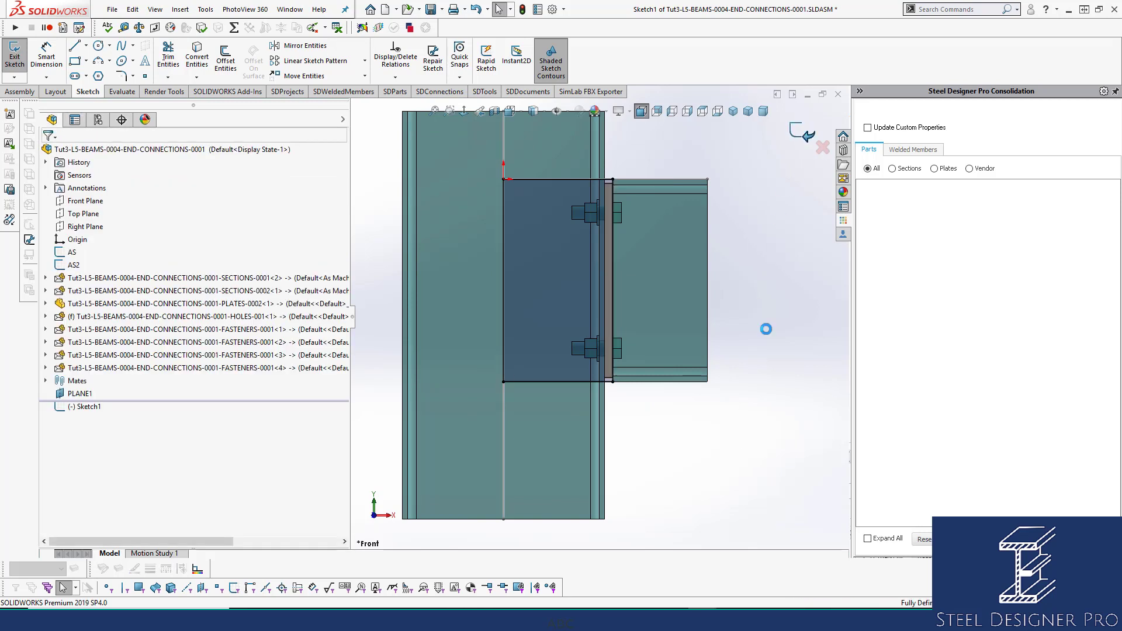
# Close the rectangle sketch and rename it as WELDEDCUT
pyautogui.click(87, 411)
pyautogui.click(80, 408)
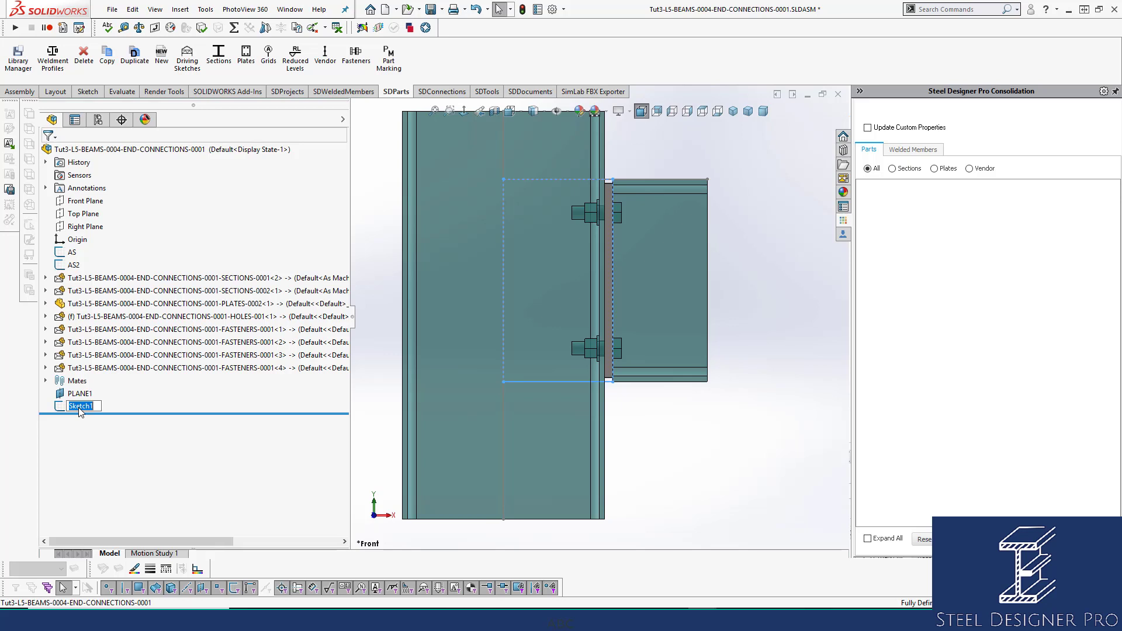
pyautogui.write('WELDED')
pyautogui.click(752, 451)
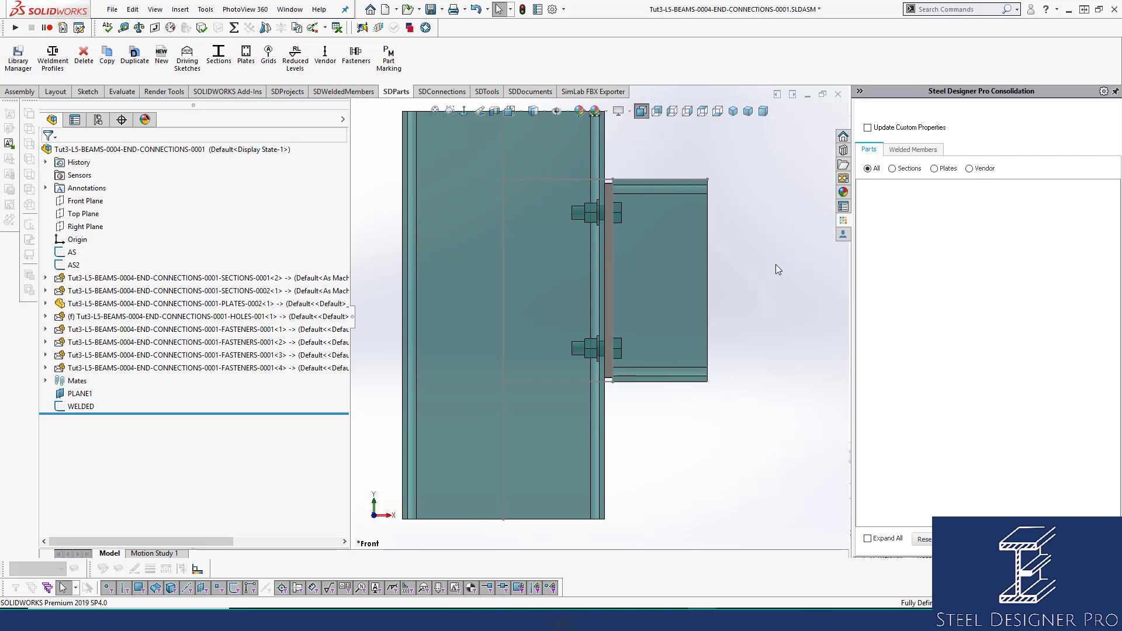
pyautogui.click(82, 407)
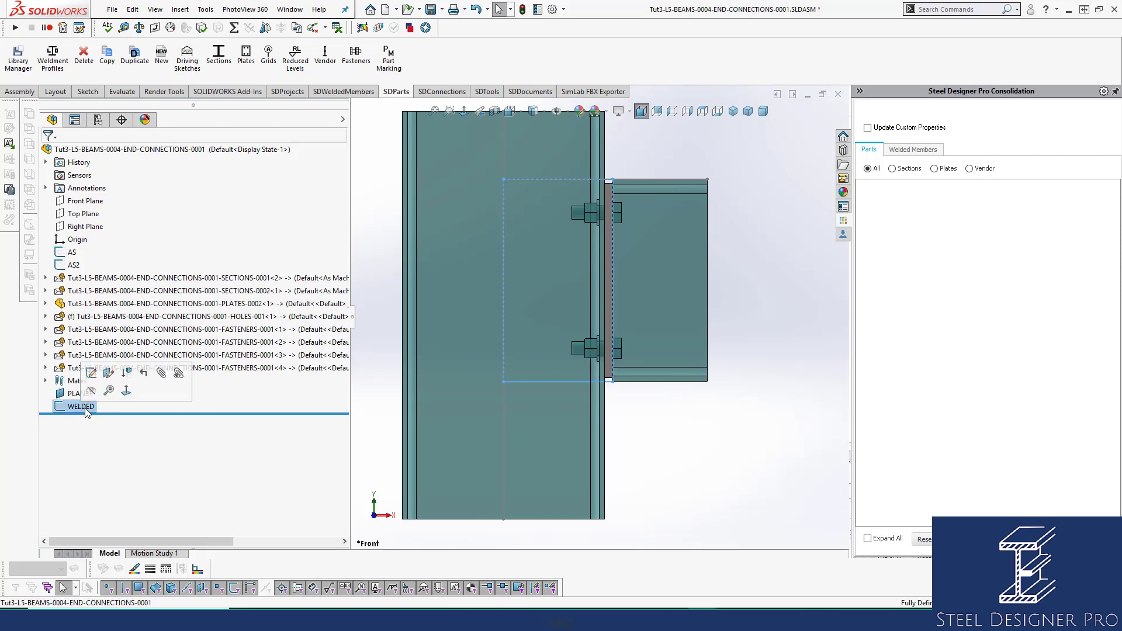
pyautogui.click(89, 408)
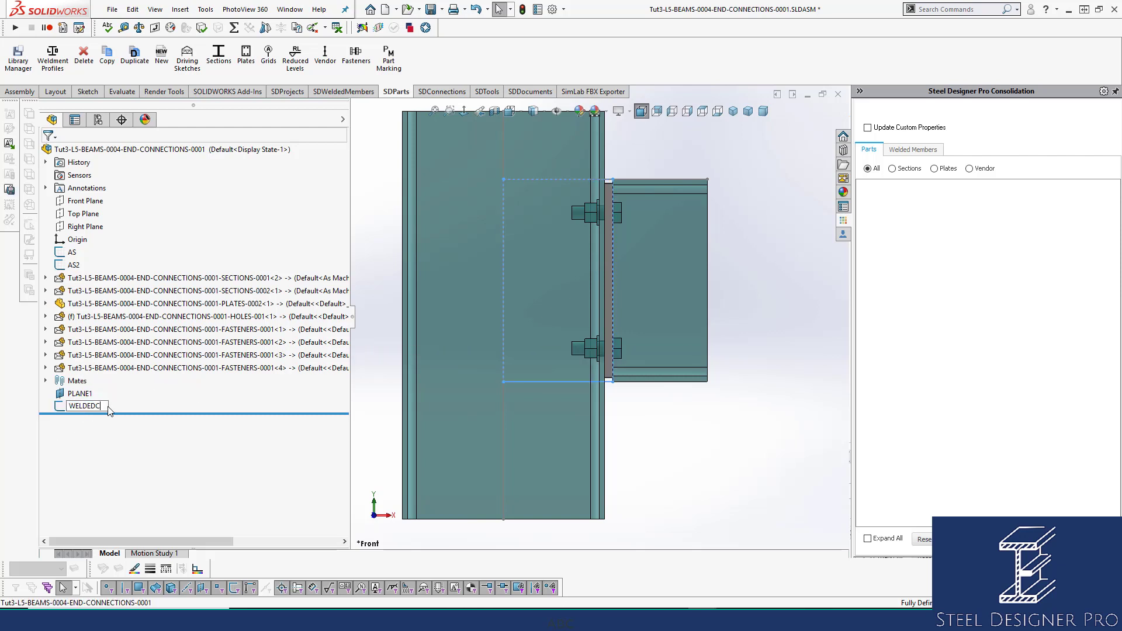
pyautogui.write('CUT')
pyautogui.press('Return')
pyautogui.click(743, 268)
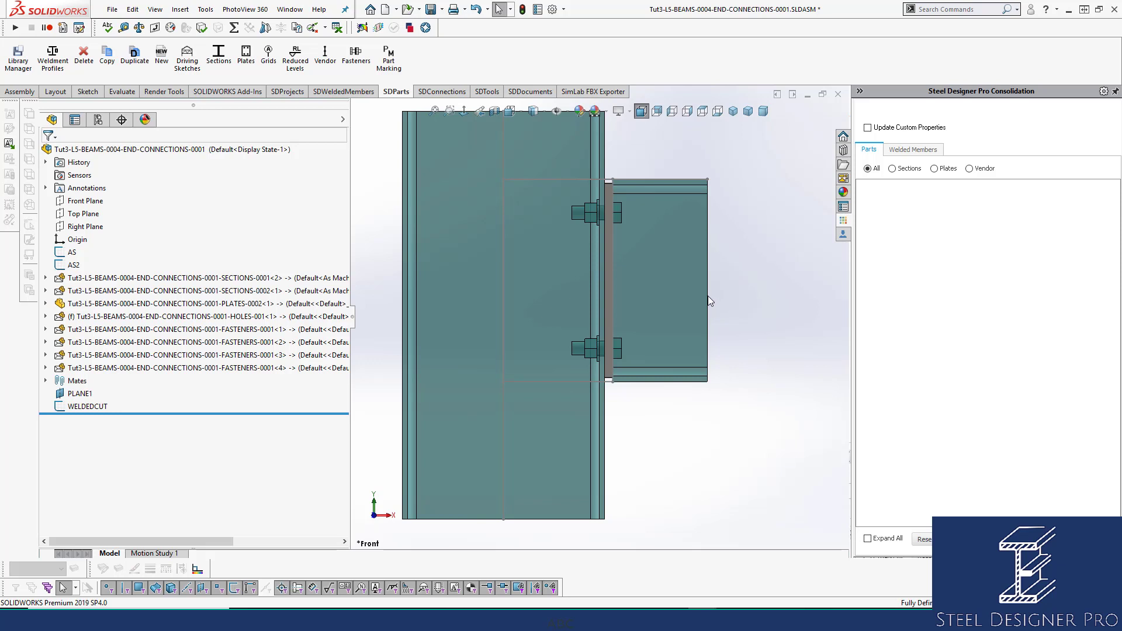
# Hide the WELDEDCUT, AS and AS2 sketches of the assembly
pyautogui.click(75, 406)
pyautogui.click(84, 388)
pyautogui.hotkey('ctrl', '7')
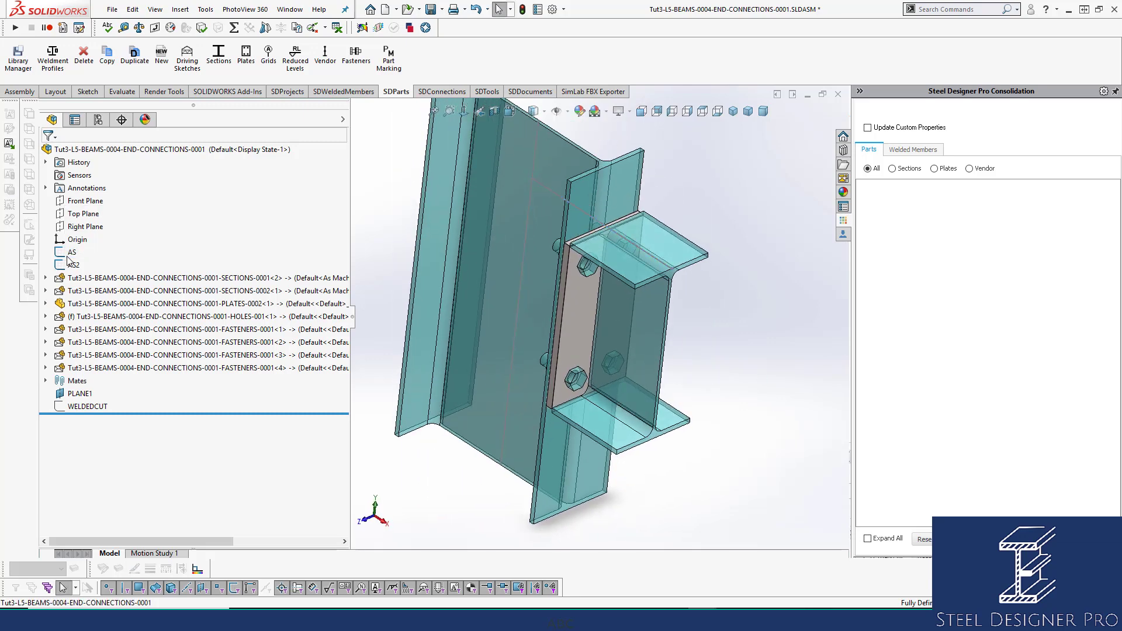
pyautogui.click(70, 253)
pyautogui.keyDown('ctrl'); pyautogui.click(72, 261); pyautogui.keyUp('ctrl')
pyautogui.click(79, 245)
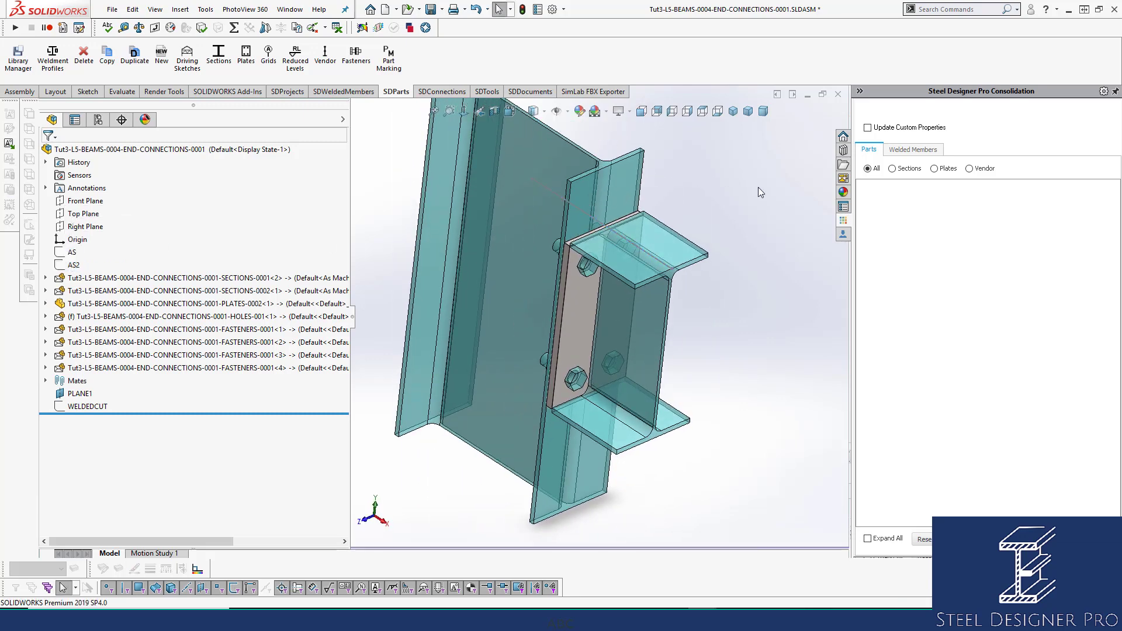
# Hide the remaining sketch line of the SECTIONS-0001<2> beam
pyautogui.moveTo(695, 186)
pyautogui.mouseDown(button='middle')
pyautogui.moveTo(646, 183)
pyautogui.moveTo(725, 189)
pyautogui.mouseUp(button='middle')
pyautogui.scroll(-2, 546, 213)
pyautogui.click(546, 213)
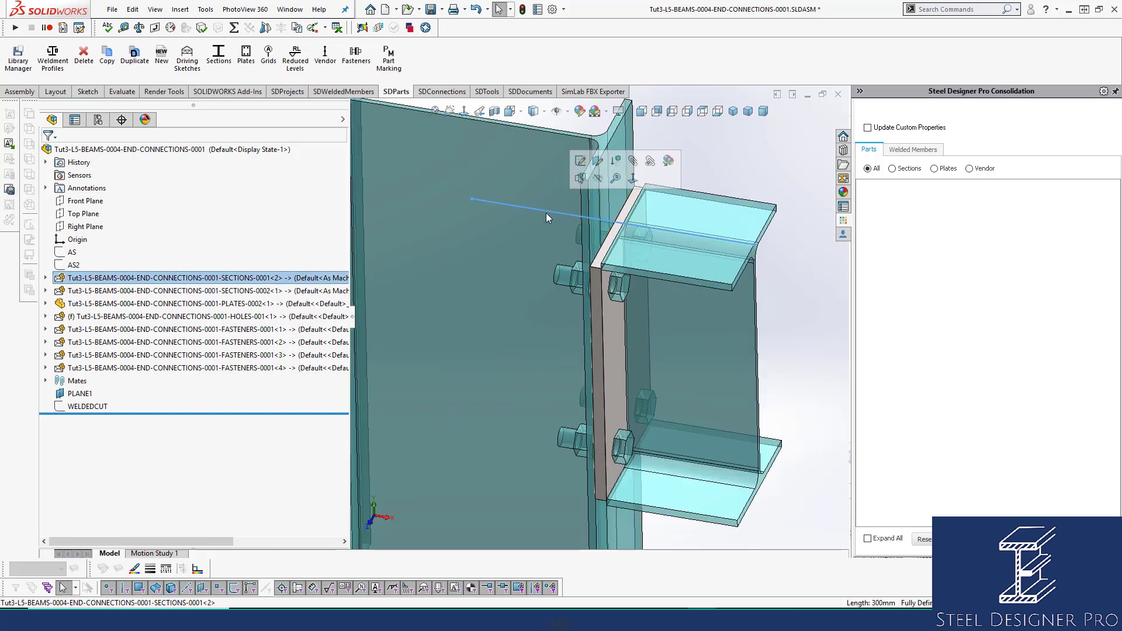
pyautogui.click(598, 177)
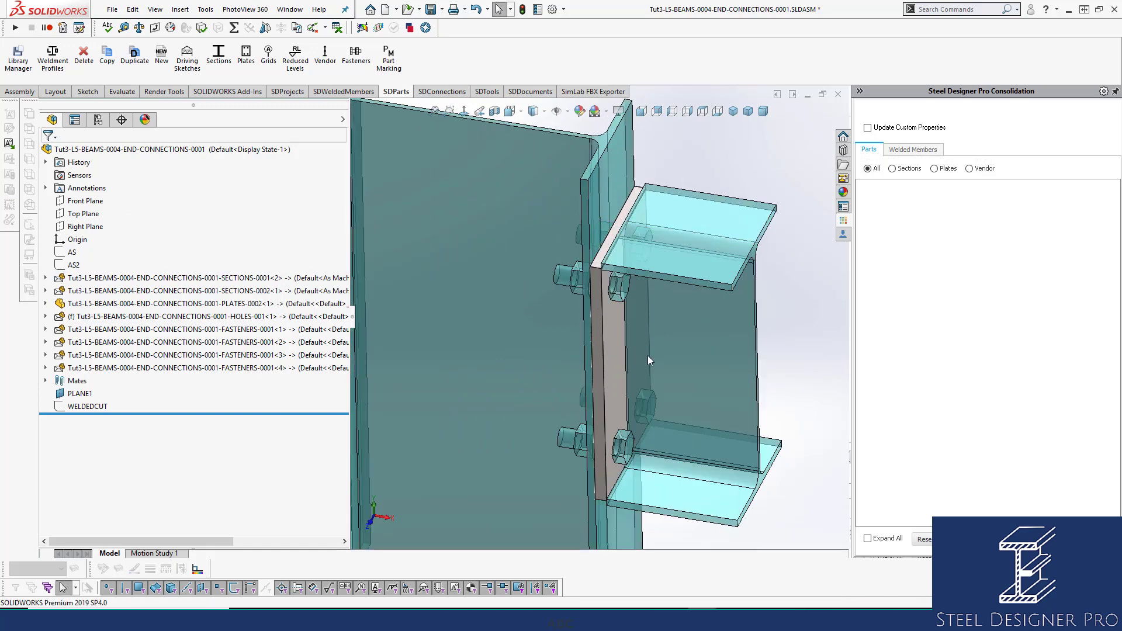
pyautogui.scroll(2, 648, 356)
pyautogui.moveTo(647, 355); pyautogui.dragTo(540, 245, button='middle')
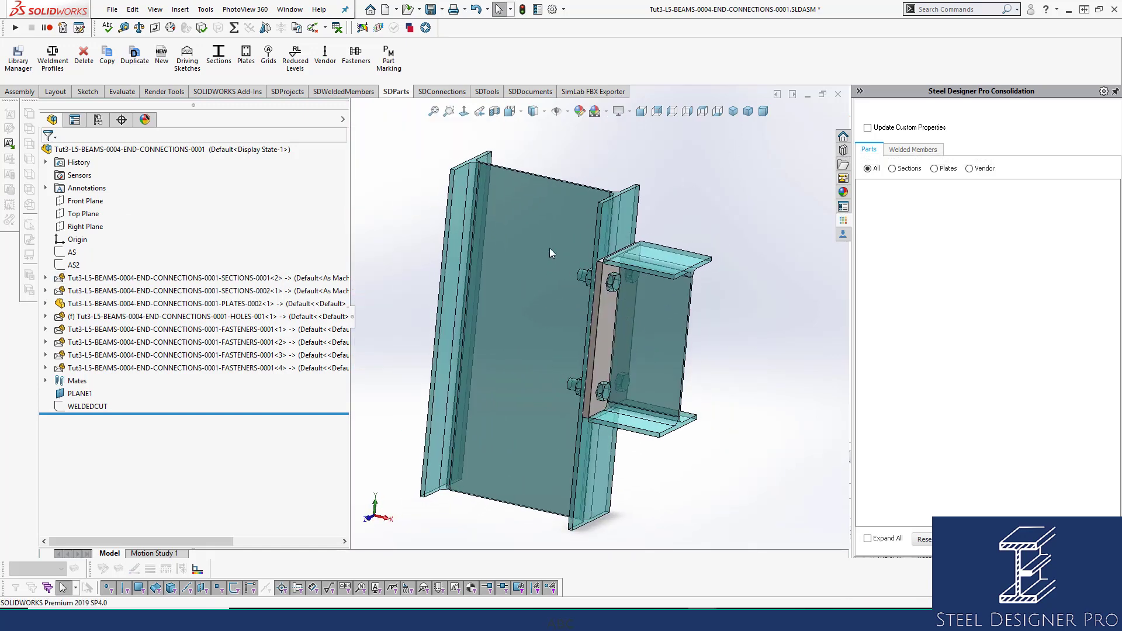
# Save the end-connection assembly
pyautogui.click(485, 91)
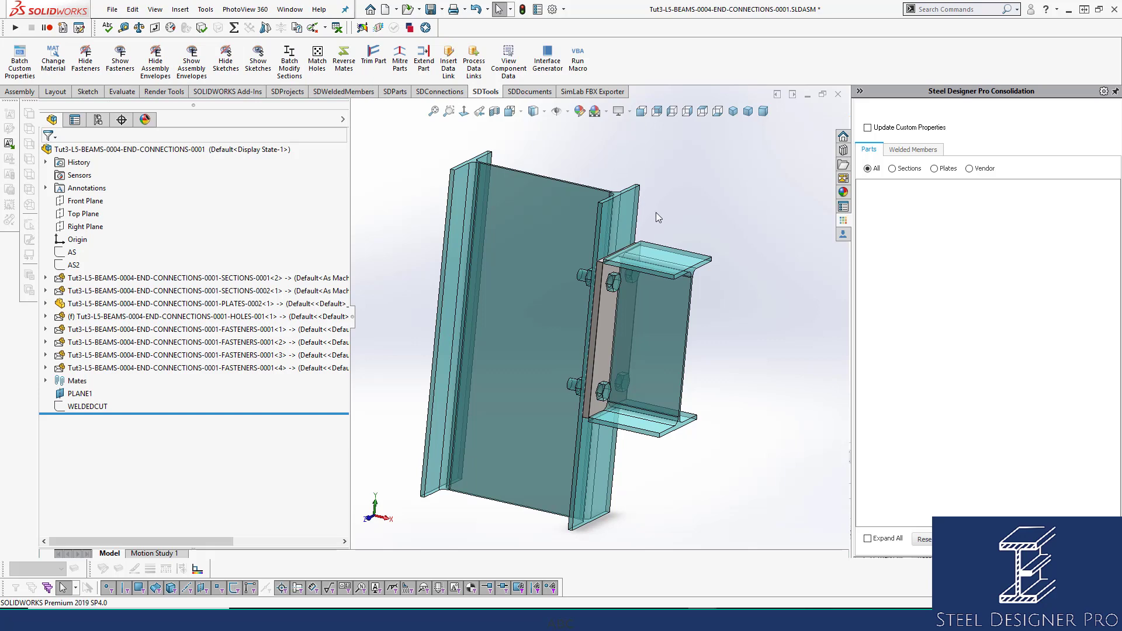
pyautogui.moveTo(656, 212); pyautogui.dragTo(522, 297, button='middle')
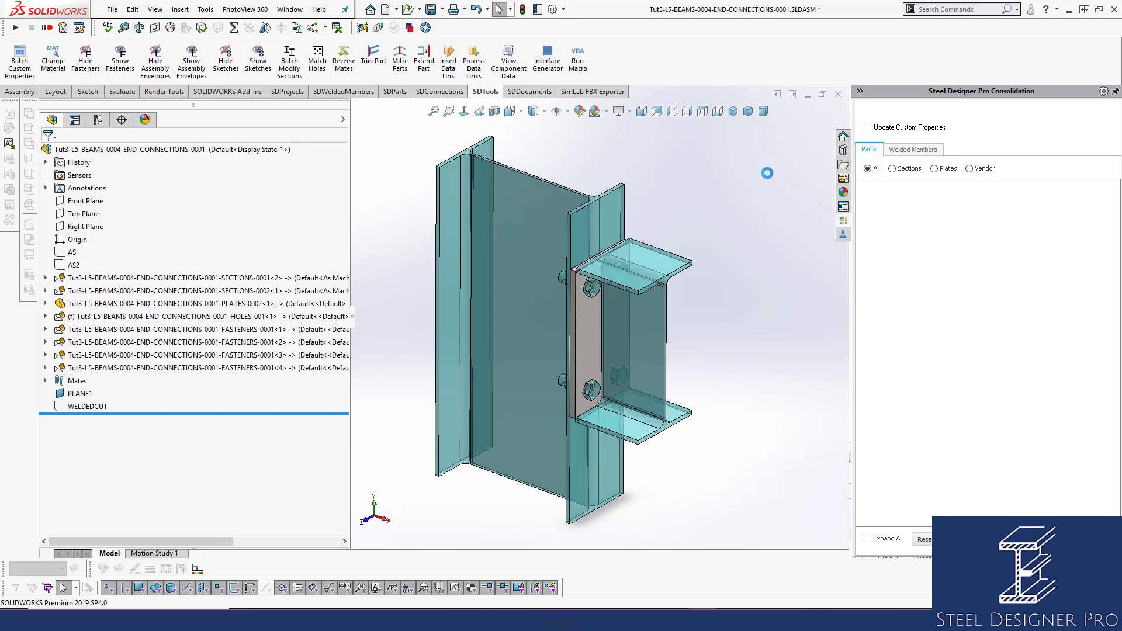
pyautogui.hotkey('ctrl', 's')
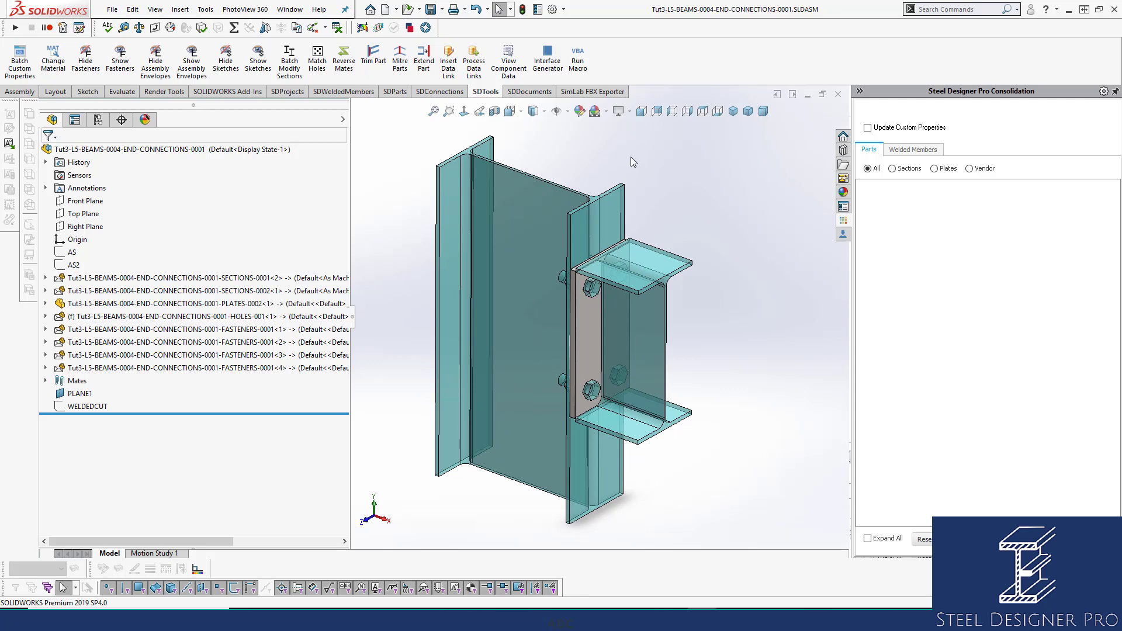
# Open the Library Manager and examine the filter categories for connections, parts, welded members, zones and projects
pyautogui.click(440, 91)
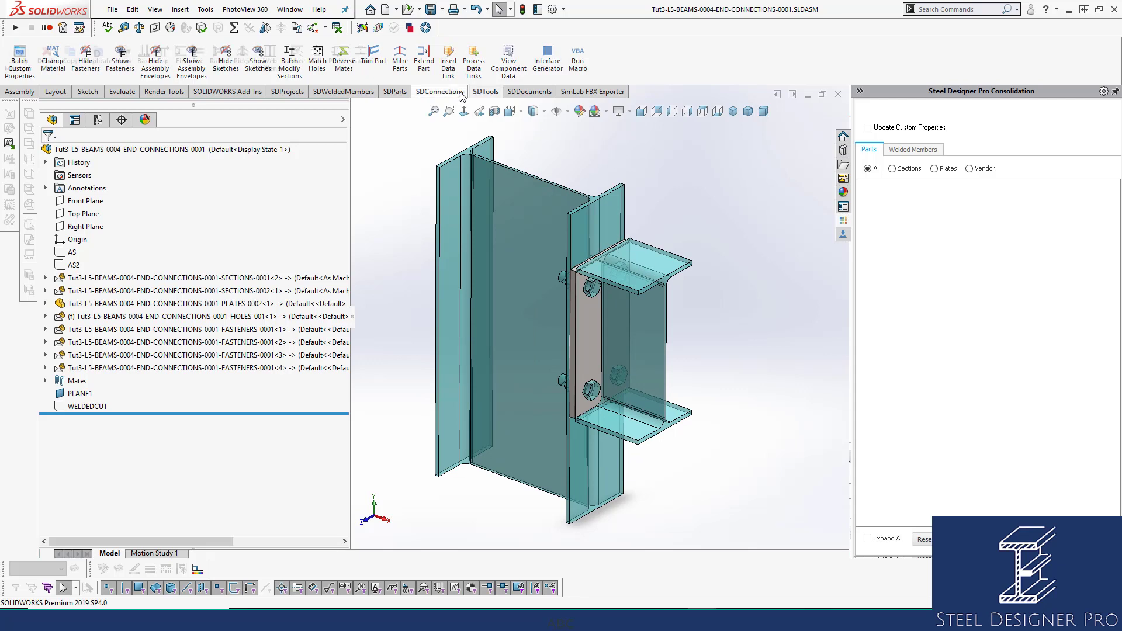
pyautogui.click(19, 55)
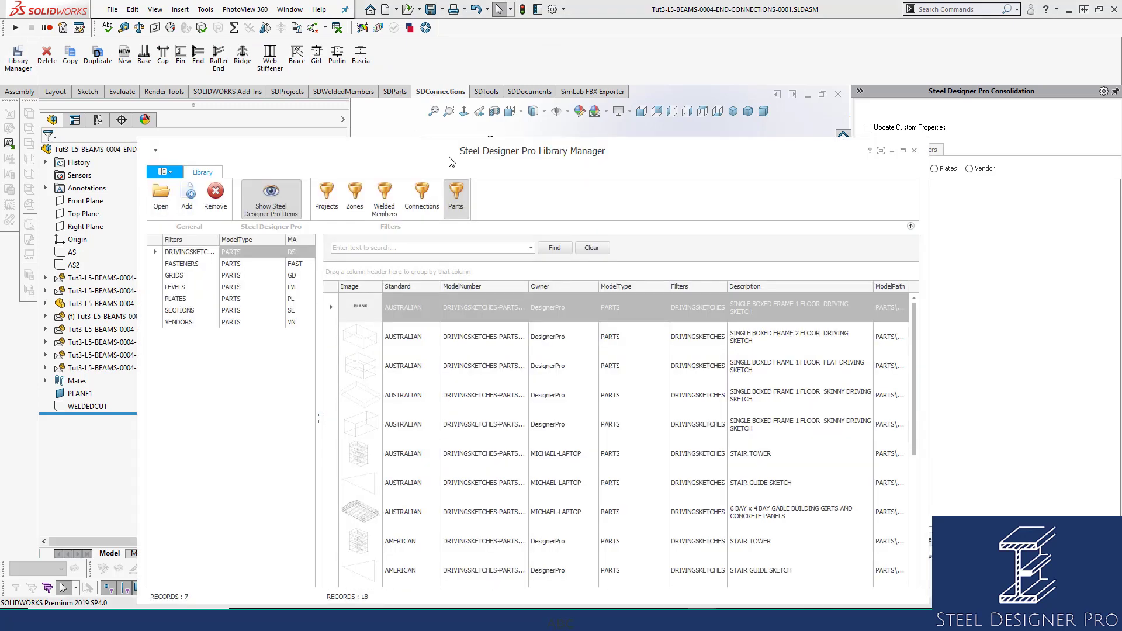
pyautogui.moveTo(453, 158); pyautogui.dragTo(456, 110)
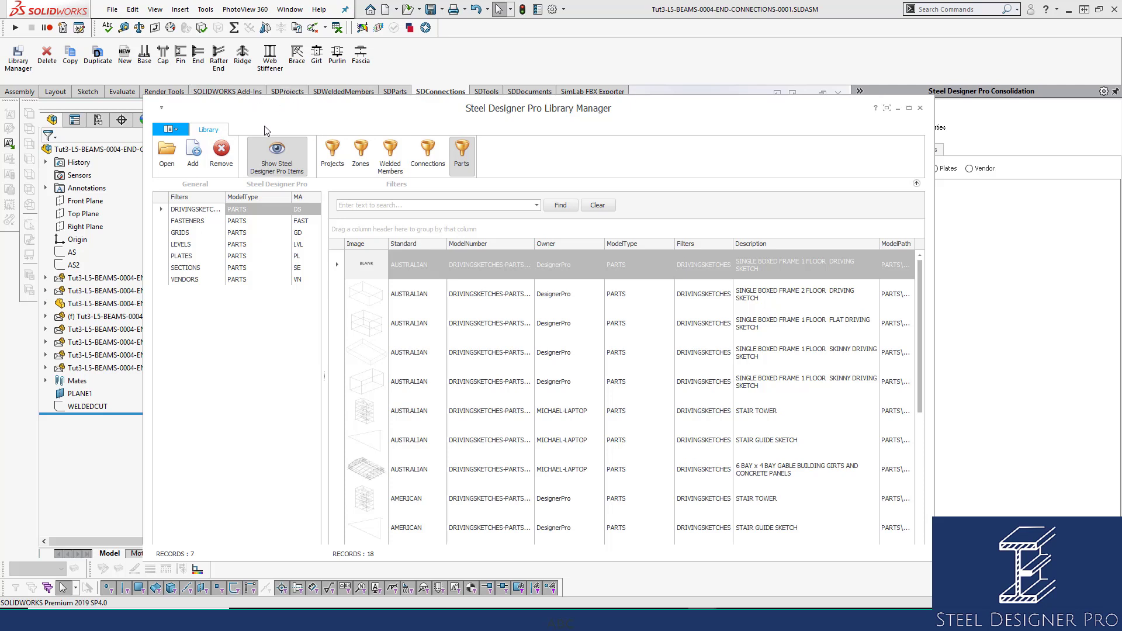
pyautogui.moveTo(366, 114); pyautogui.dragTo(367, 103)
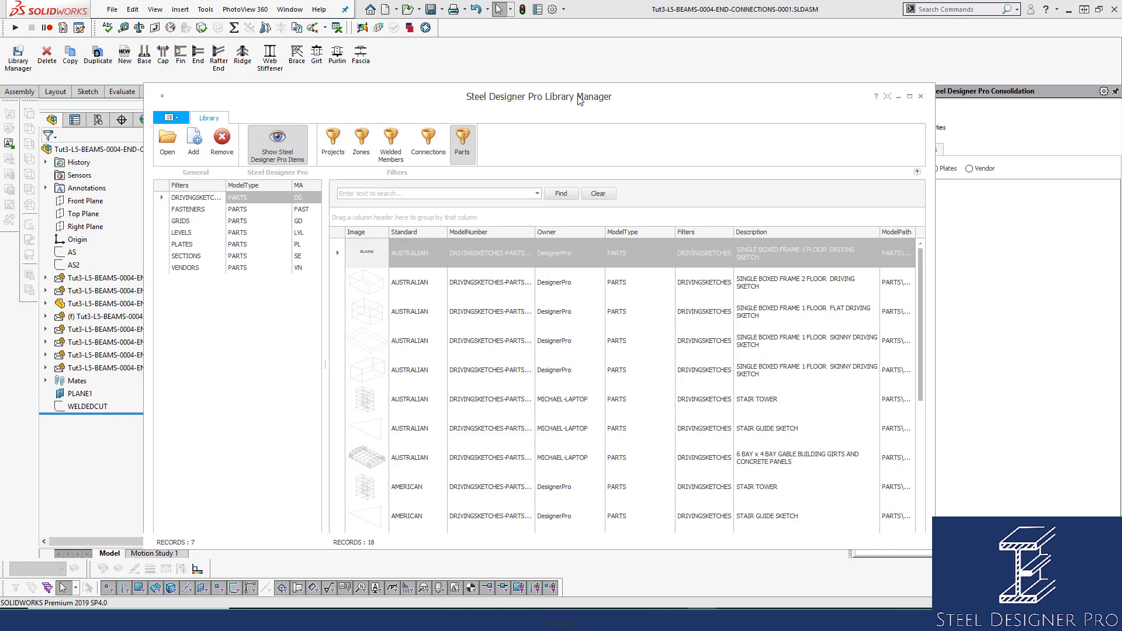
pyautogui.click(429, 146)
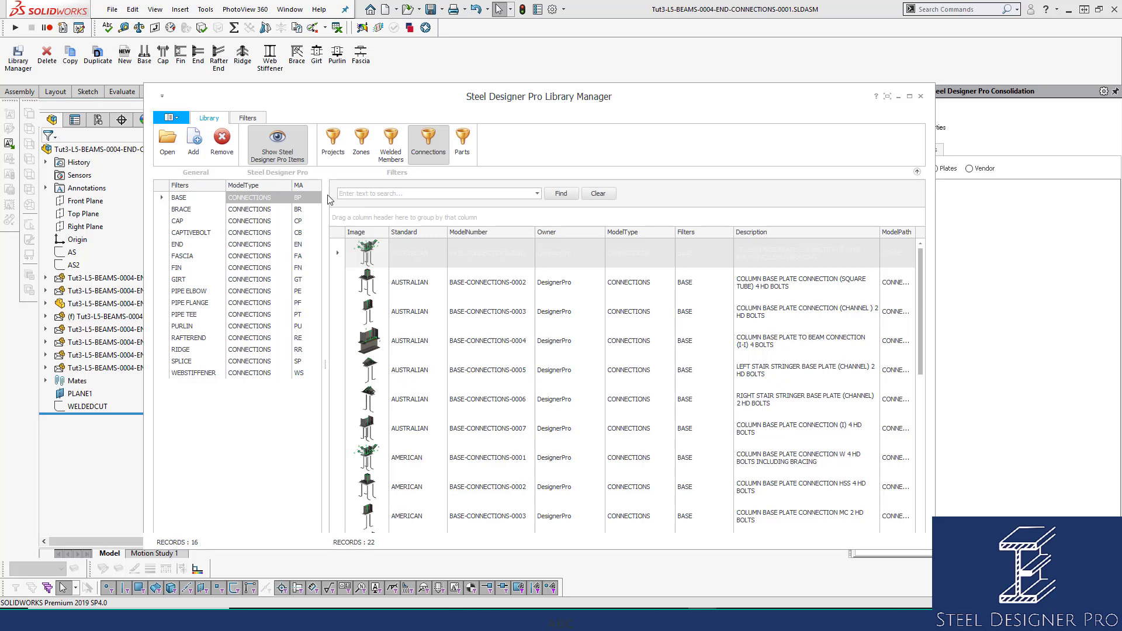
pyautogui.click(248, 118)
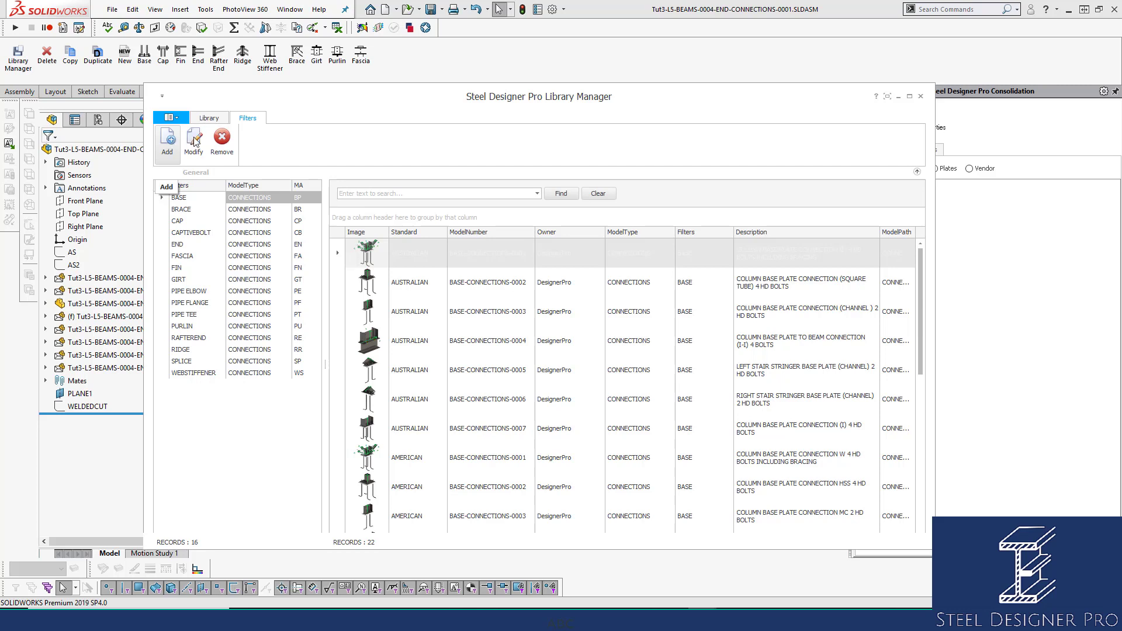
pyautogui.click(210, 118)
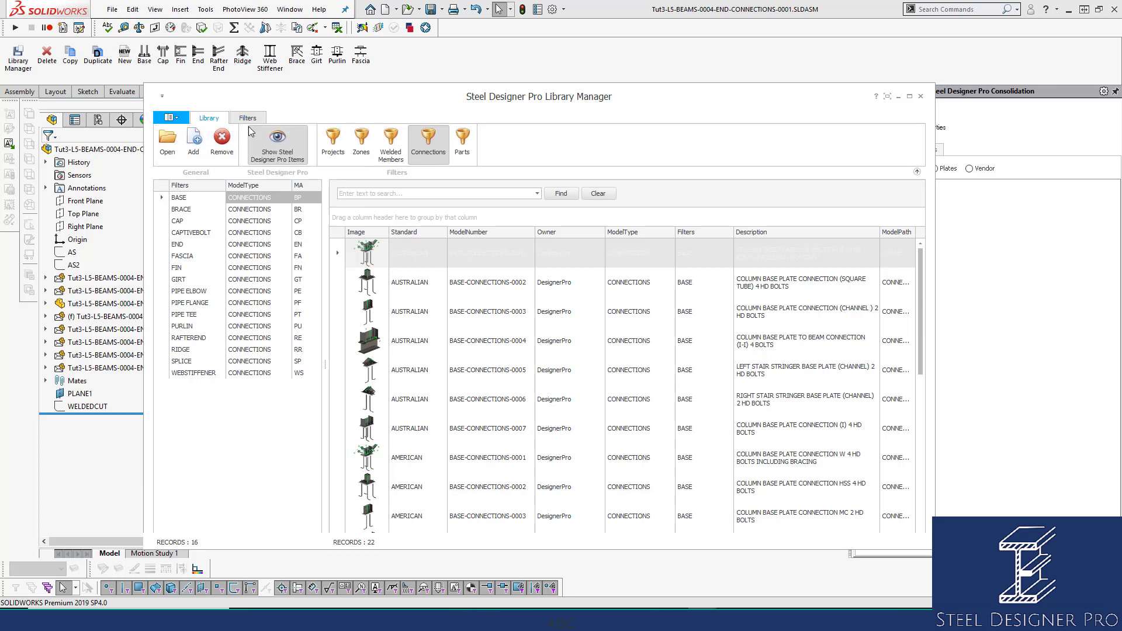
pyautogui.click(470, 142)
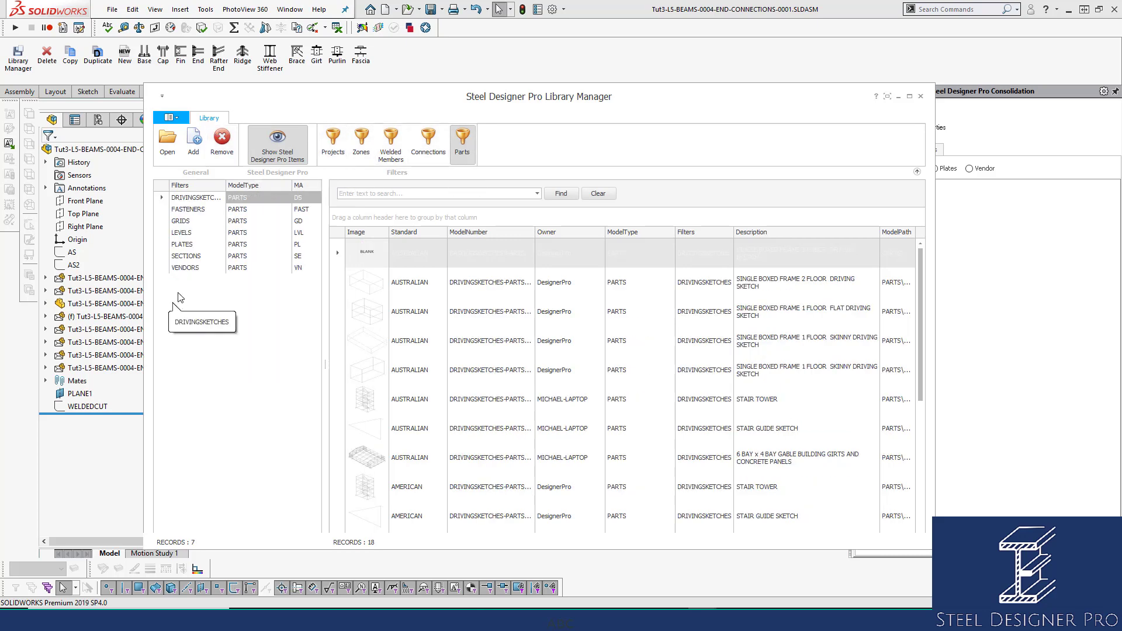
pyautogui.click(429, 144)
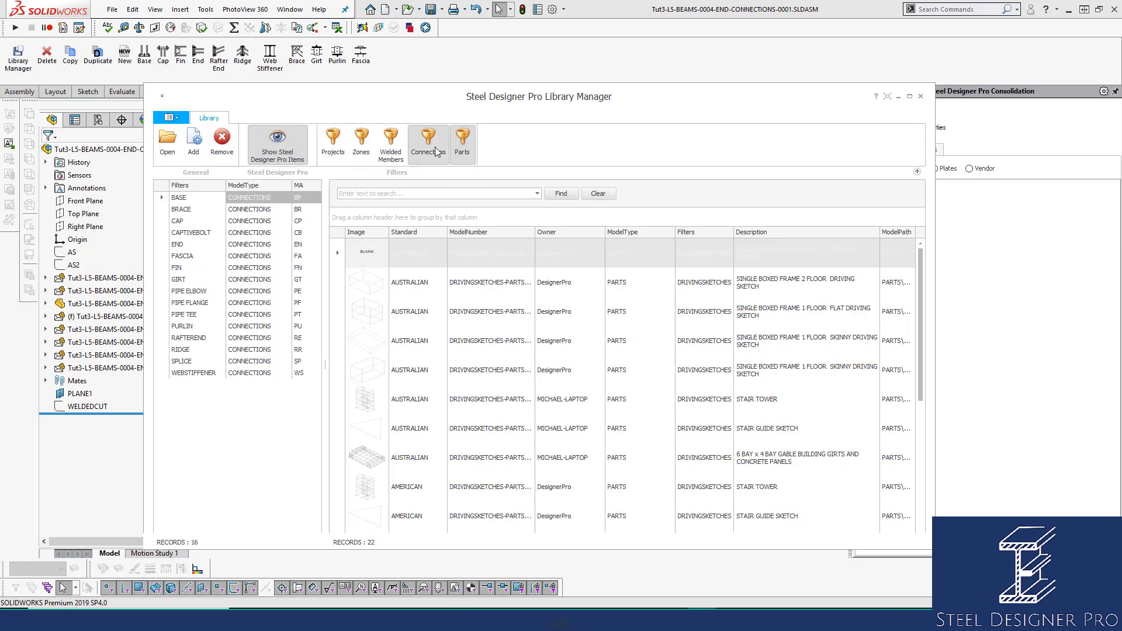
pyautogui.click(391, 142)
pyautogui.click(362, 142)
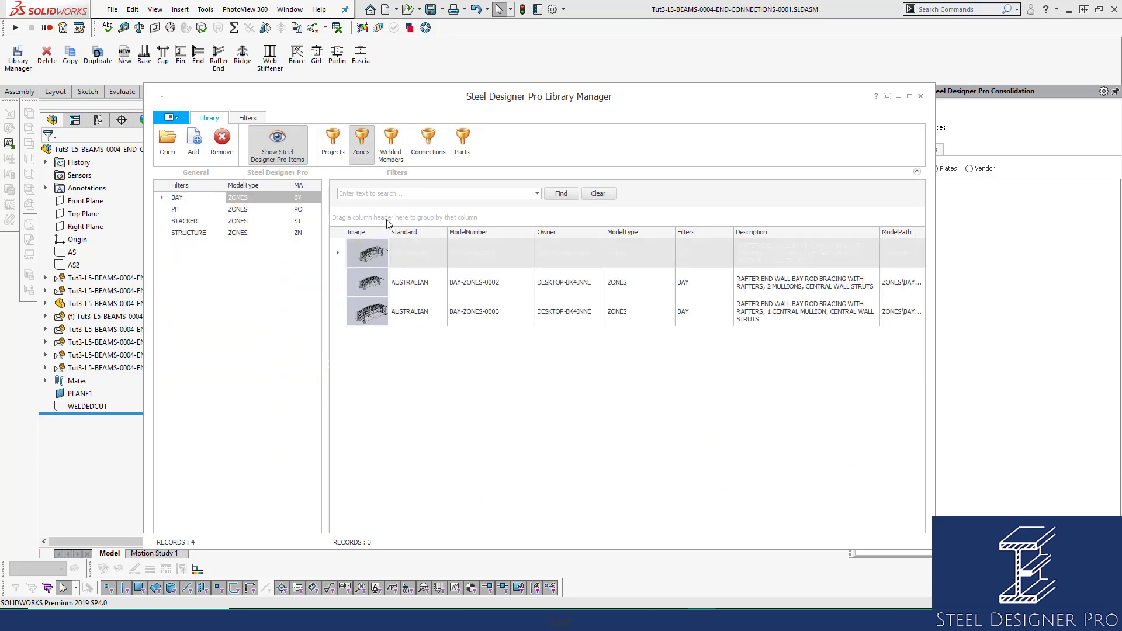
pyautogui.click(333, 143)
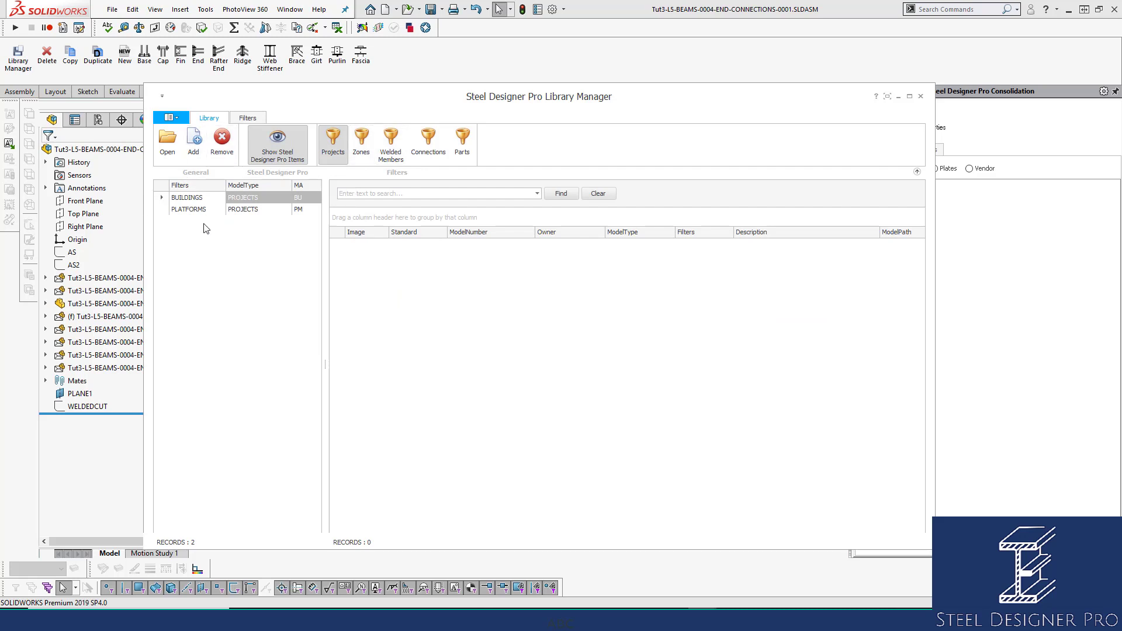
pyautogui.click(439, 140)
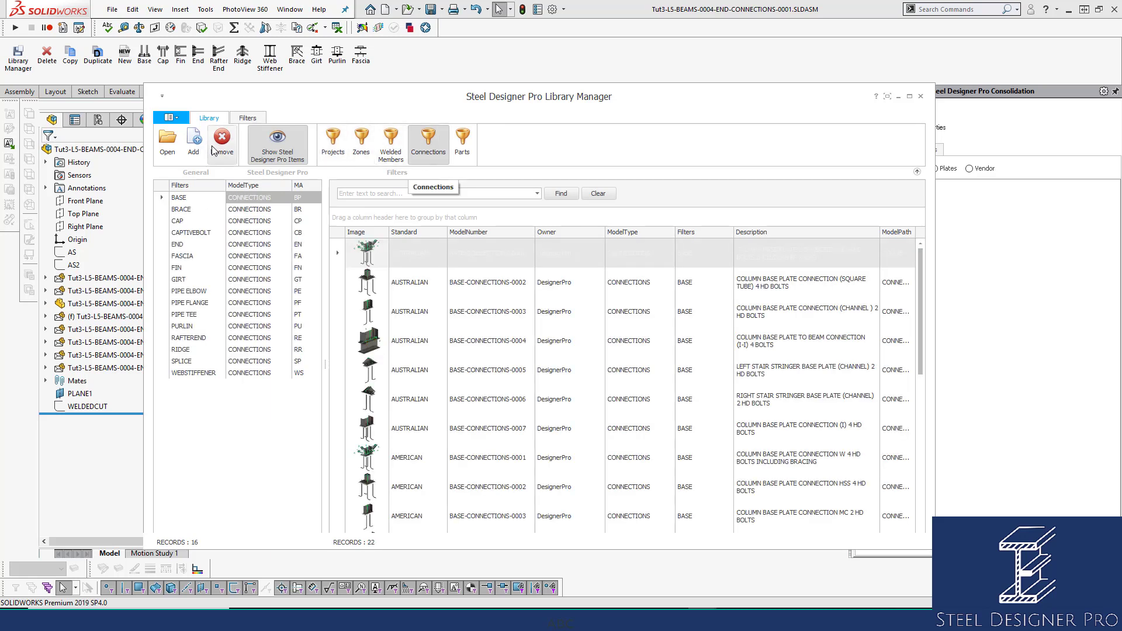
pyautogui.click(193, 140)
pyautogui.click(707, 274)
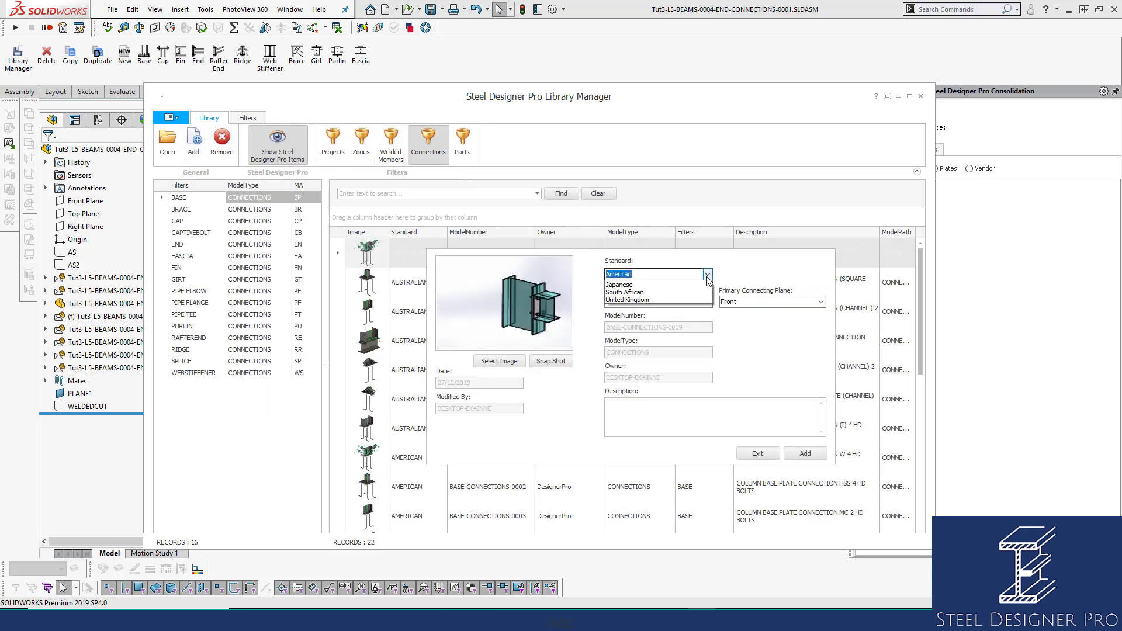
pyautogui.click(694, 292)
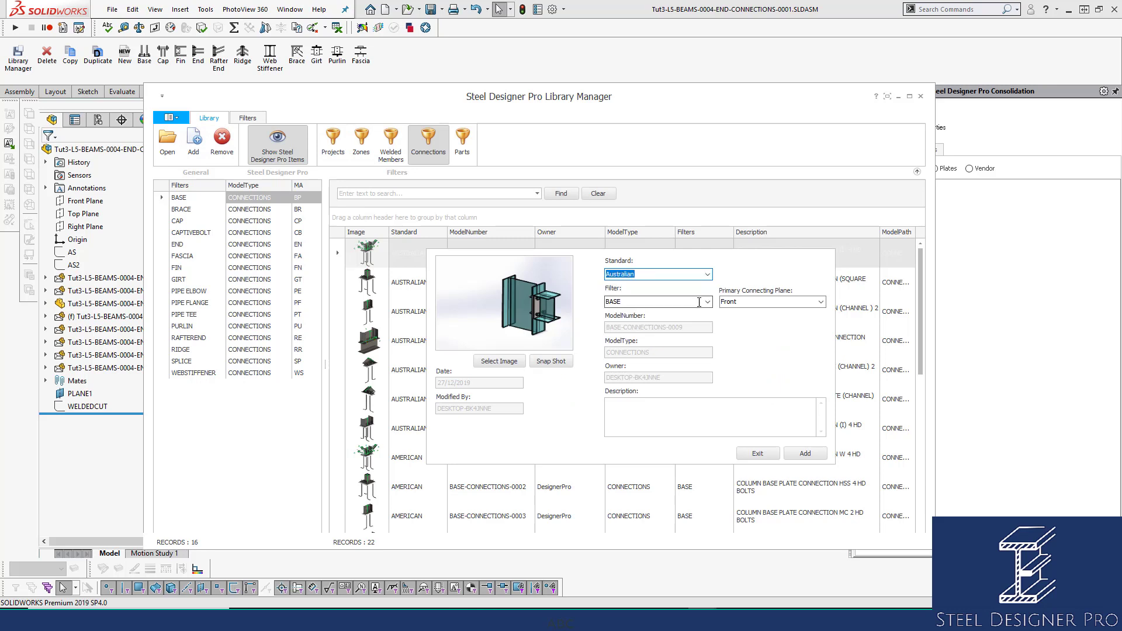
pyautogui.click(707, 302)
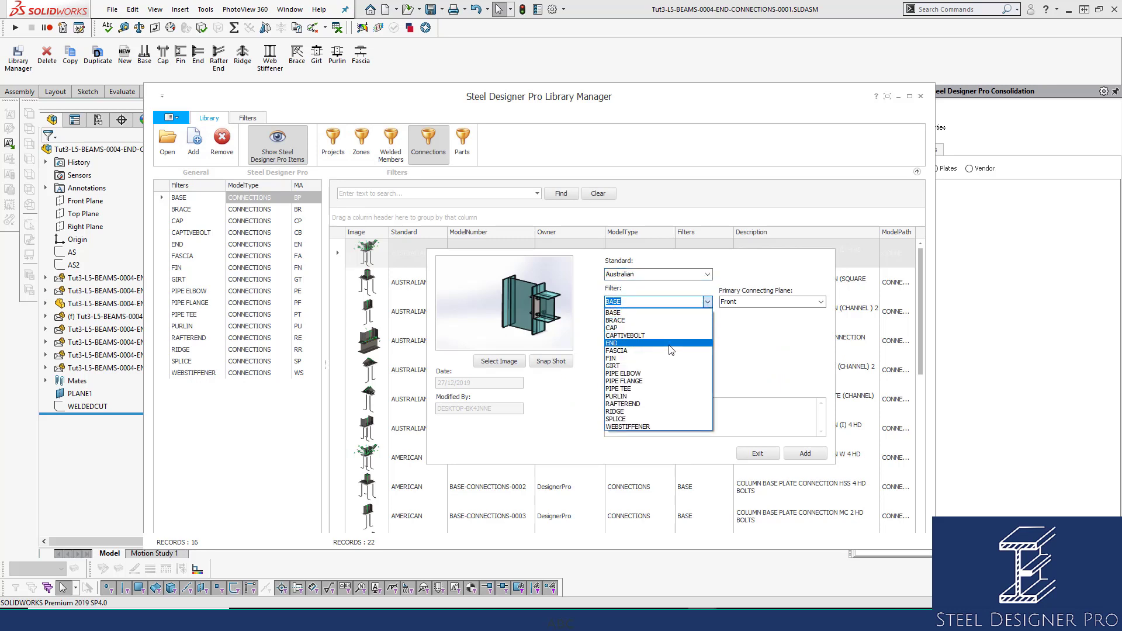
pyautogui.click(670, 350)
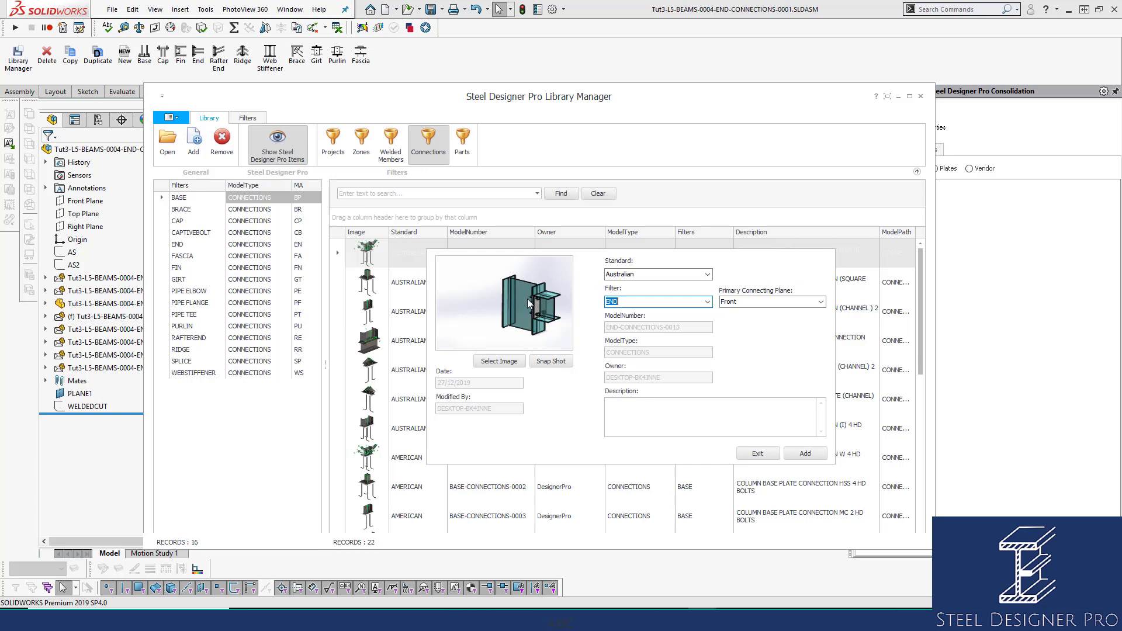
pyautogui.click(758, 454)
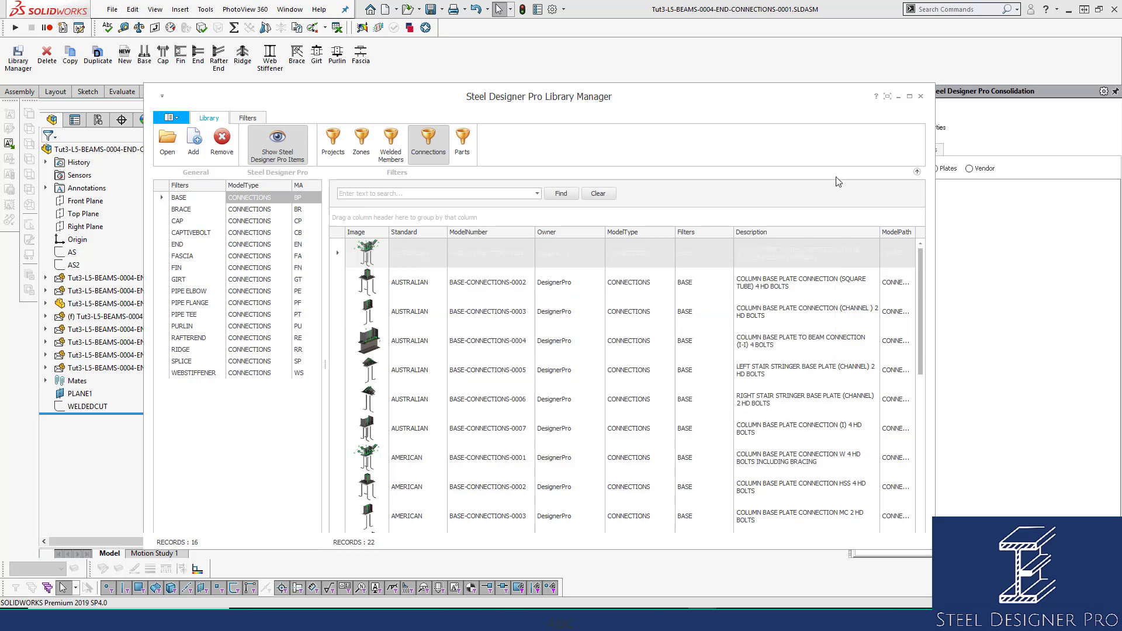
pyautogui.click(920, 97)
# Edit the scene of the end-connection assembly and set its background to None
pyautogui.rightClick(391, 172)
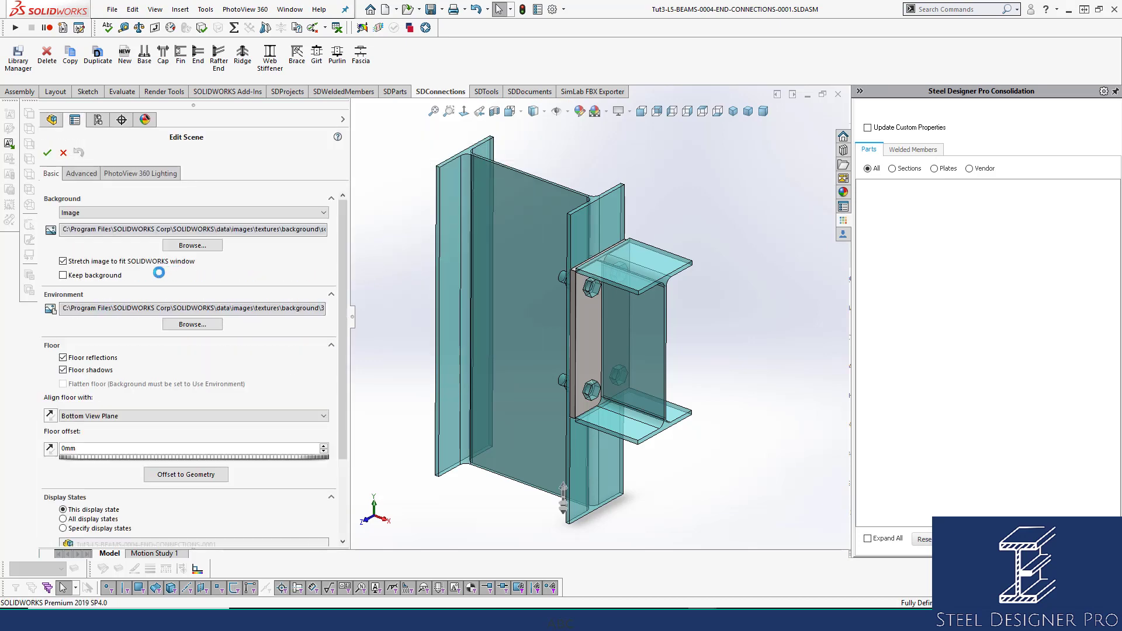
pyautogui.click(105, 212)
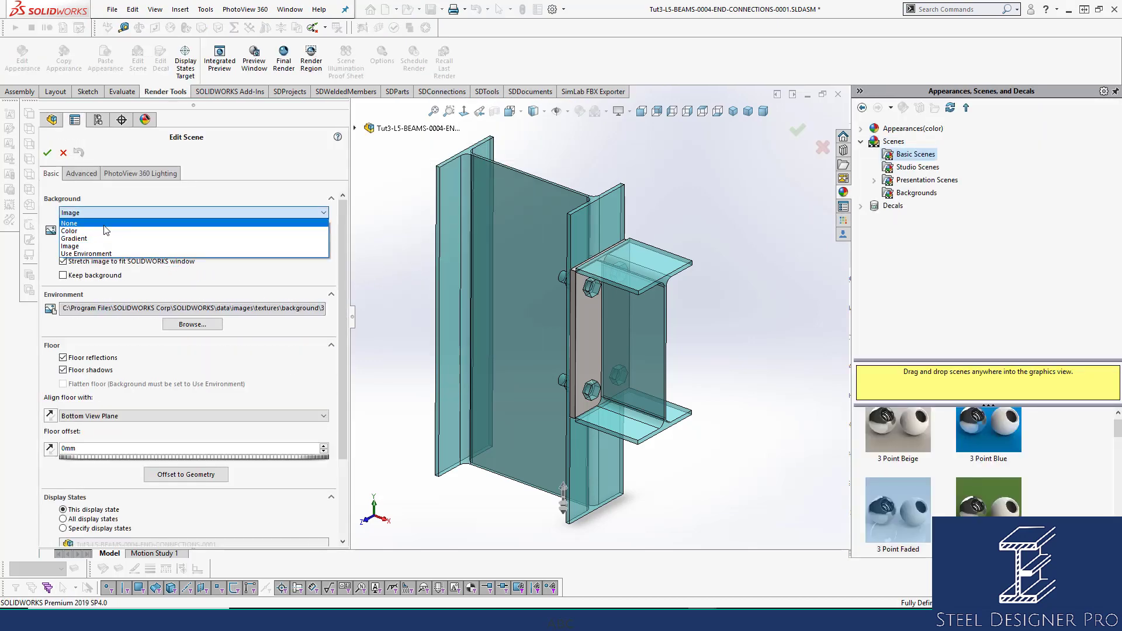
pyautogui.click(106, 231)
pyautogui.click(48, 152)
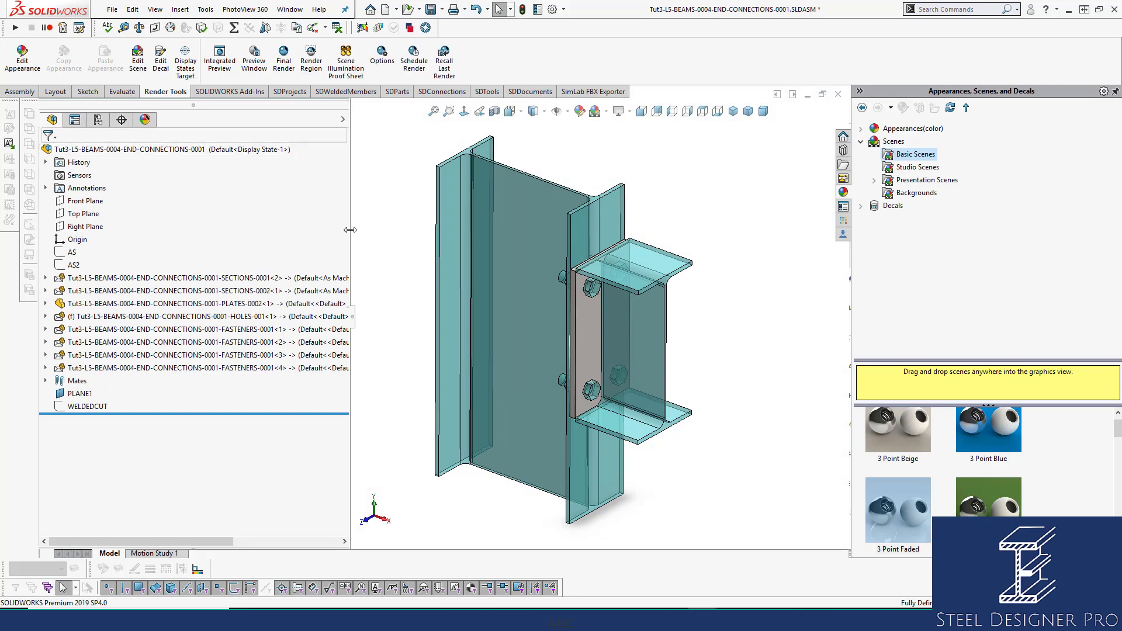
pyautogui.moveTo(344, 234); pyautogui.dragTo(241, 231)
# Turn off the floor shadows in the assembly's scene and save the assembly
pyautogui.rightClick(319, 179)
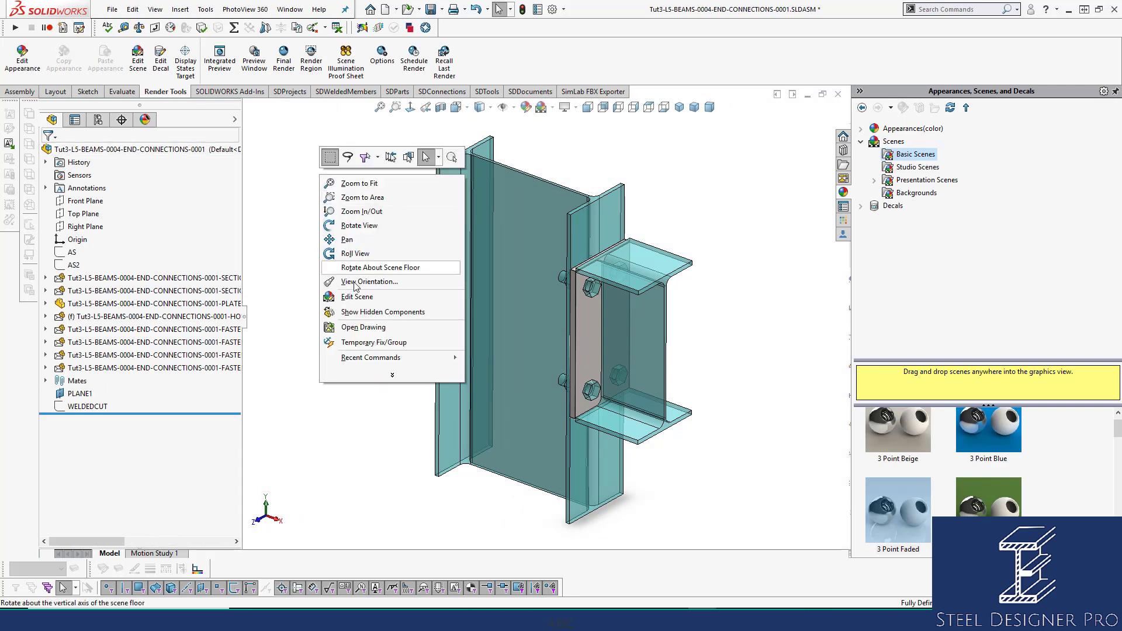
pyautogui.click(349, 285)
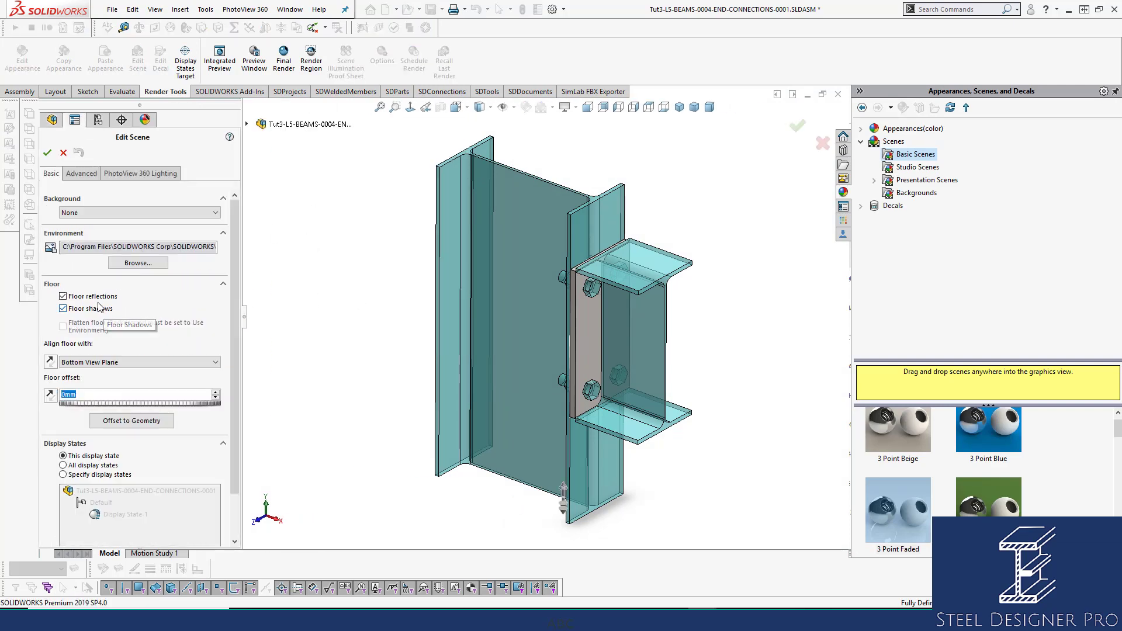
pyautogui.click(94, 308)
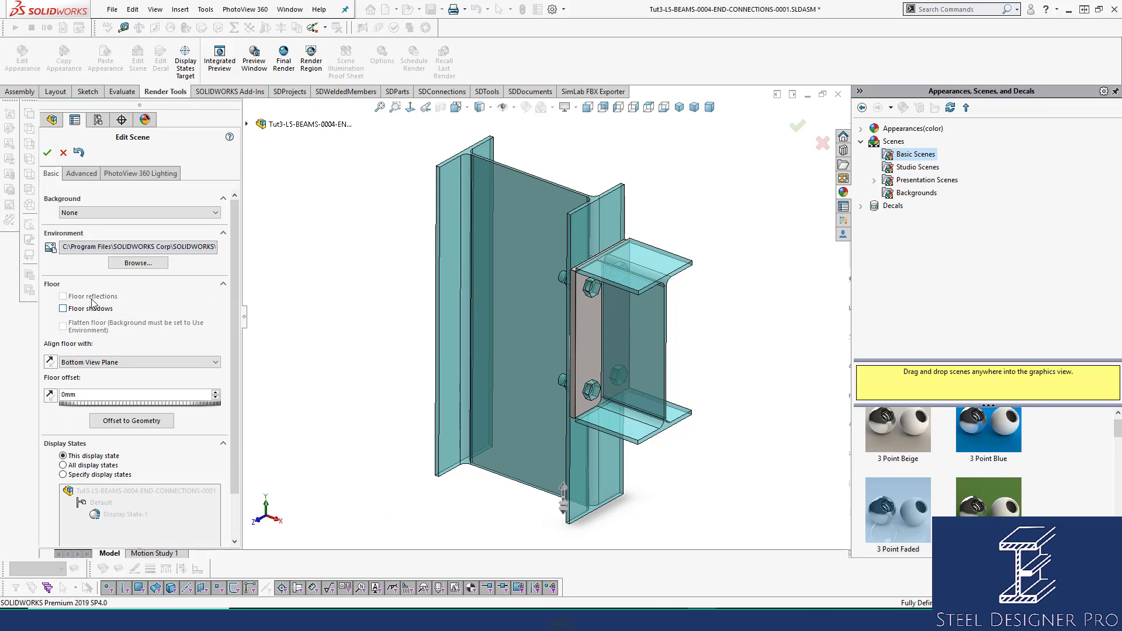
pyautogui.click(47, 153)
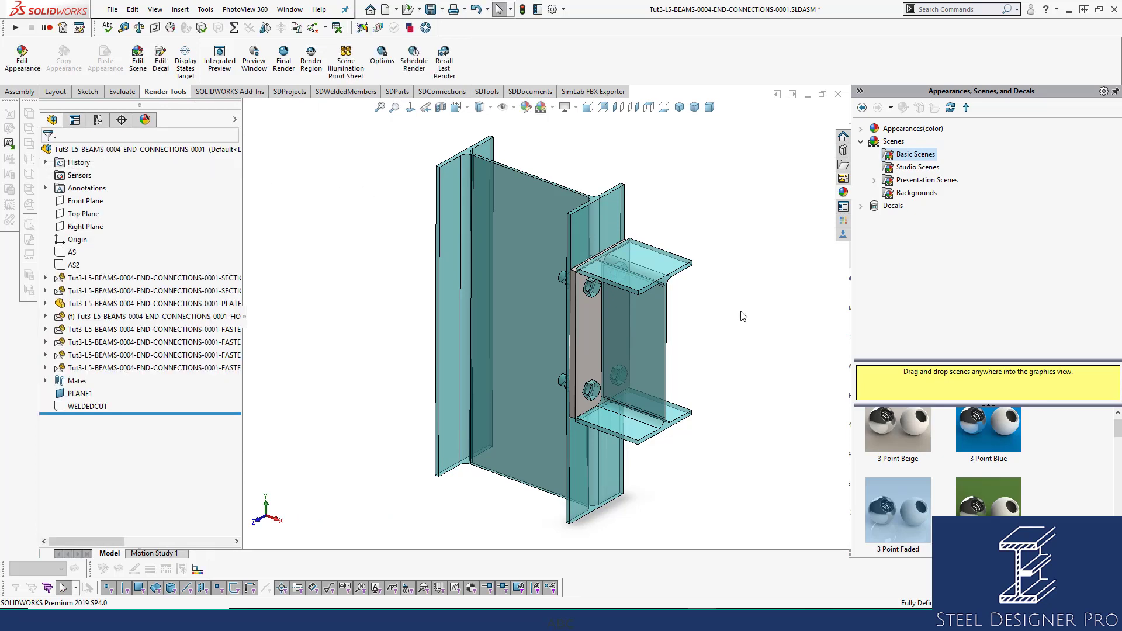
pyautogui.hotkey('ctrl', 's')
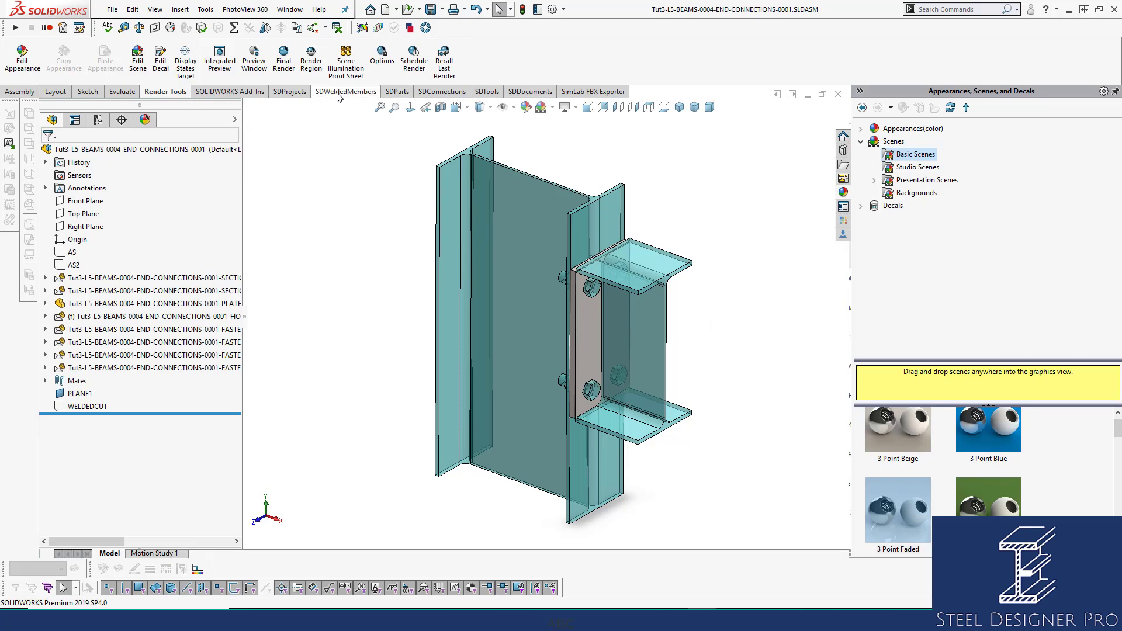
# Start adding the assembly to the Steel Designer Pro library and take a snapshot for its preview image
pyautogui.click(442, 91)
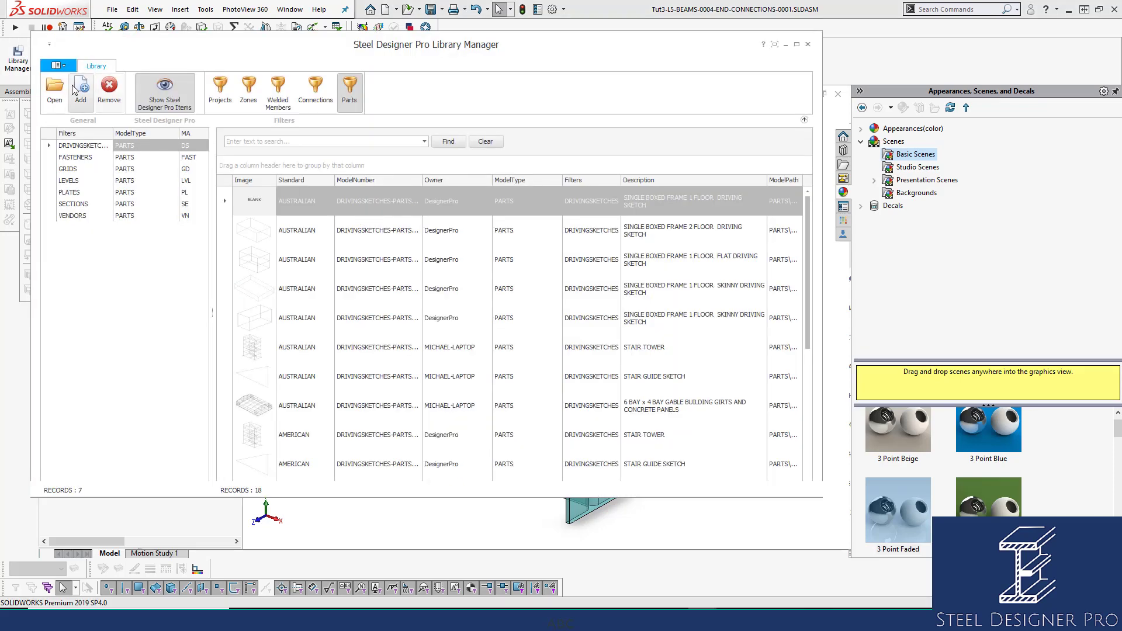
pyautogui.click(78, 87)
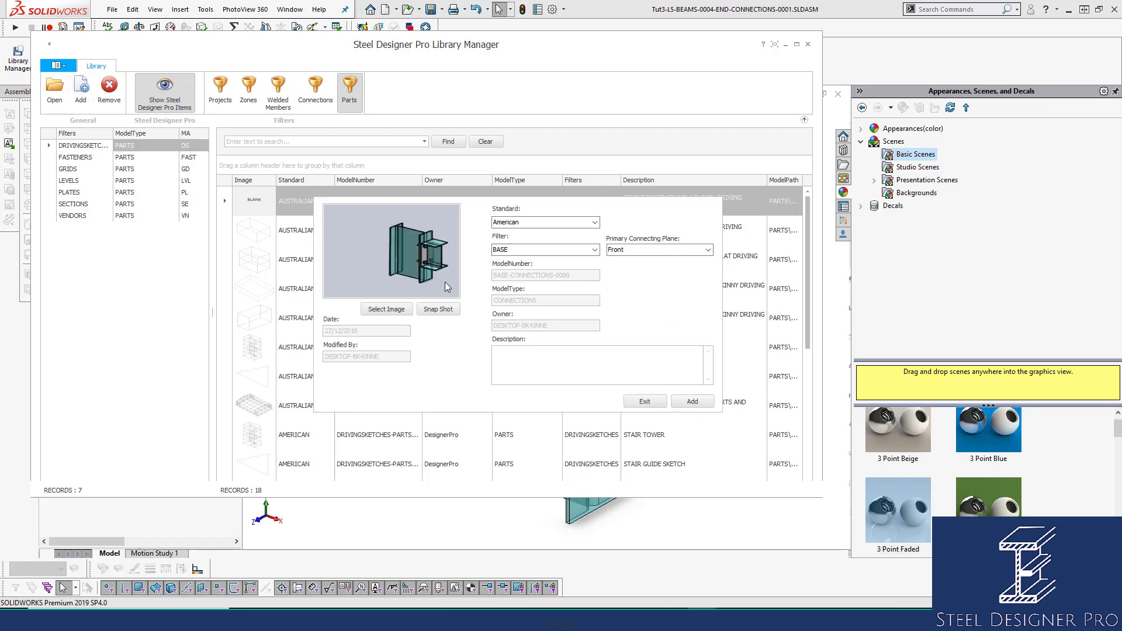
pyautogui.click(438, 309)
# Set the library item's standard to Australian and its filter to END, and add it to the library
pyautogui.click(576, 222)
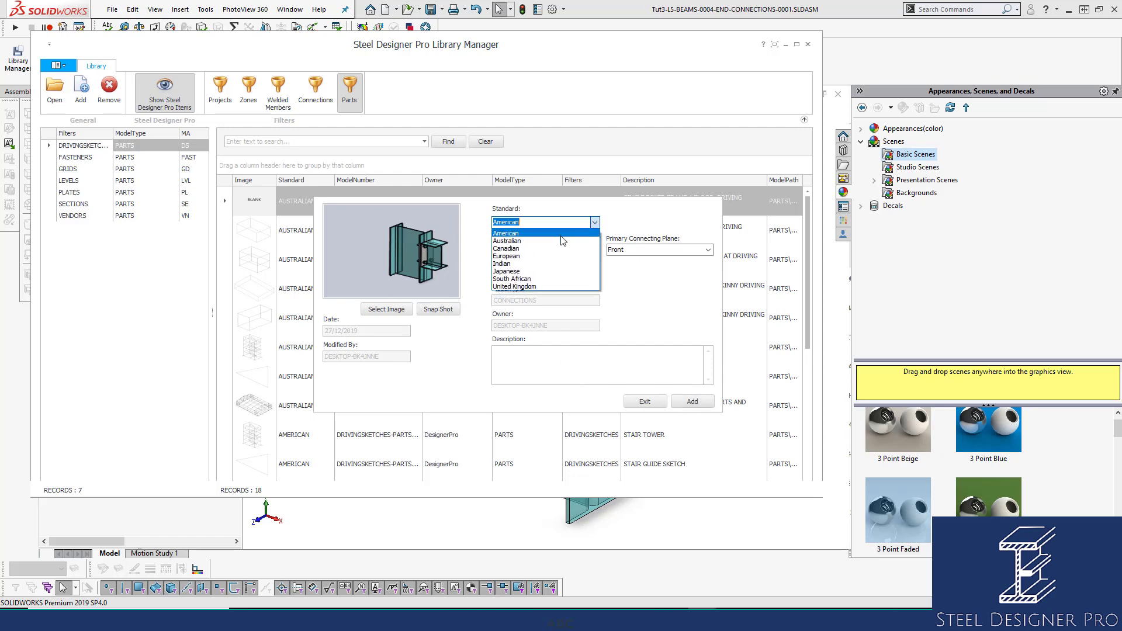
pyautogui.click(564, 240)
pyautogui.click(594, 250)
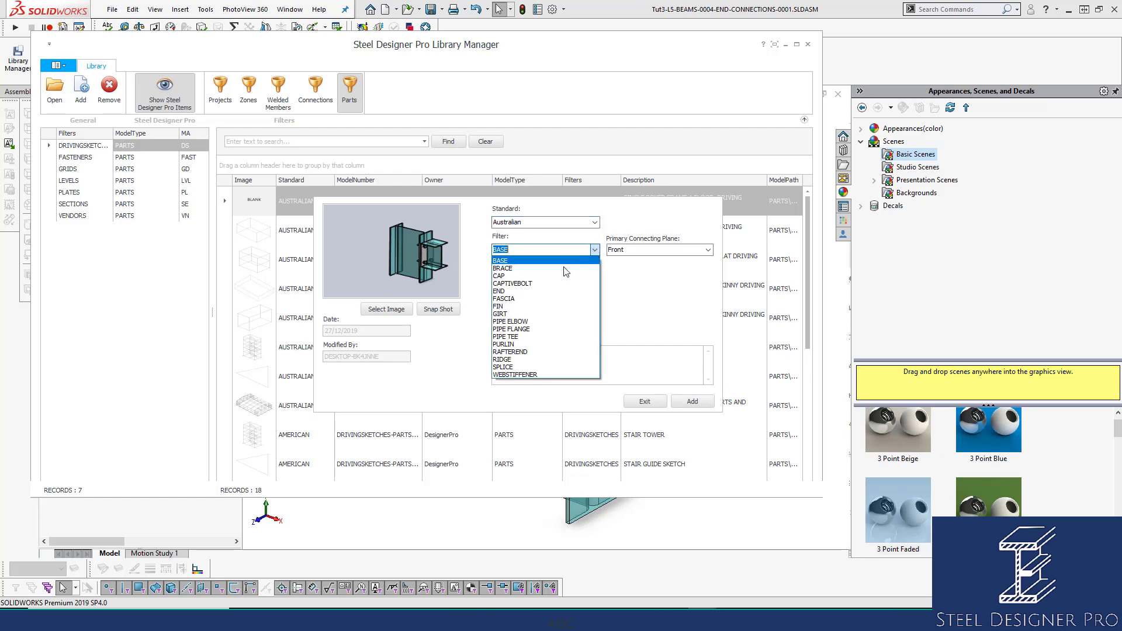
pyautogui.click(552, 298)
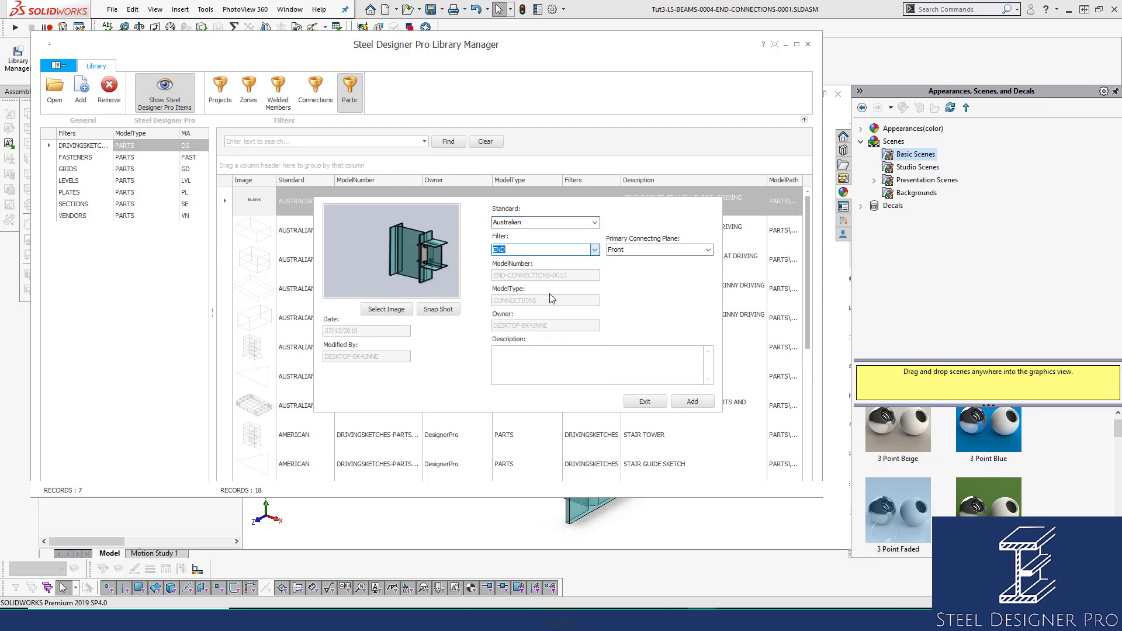
pyautogui.click(694, 402)
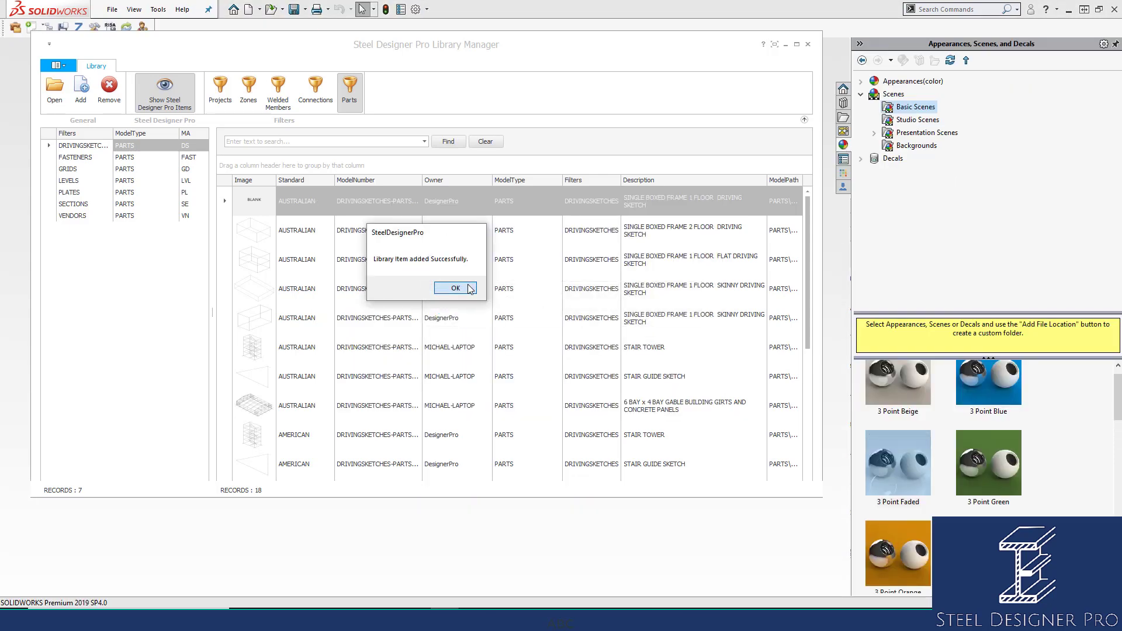
pyautogui.click(456, 288)
# List the END connections in the library, examine the details of the new Australian entry, and close the Library Manager
pyautogui.click(319, 92)
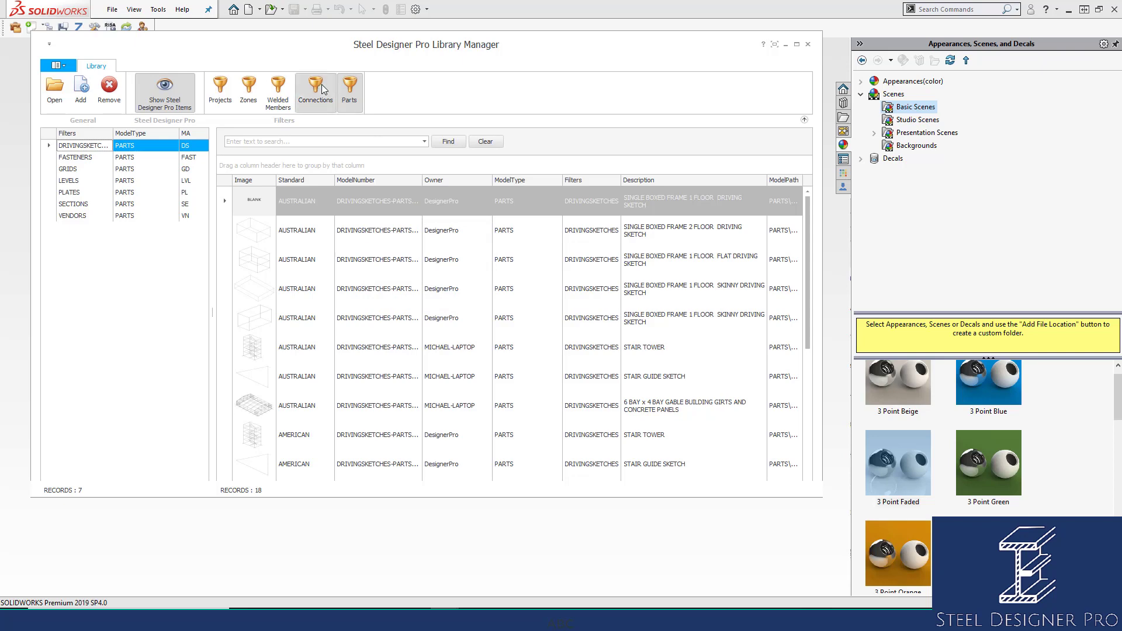
pyautogui.click(78, 192)
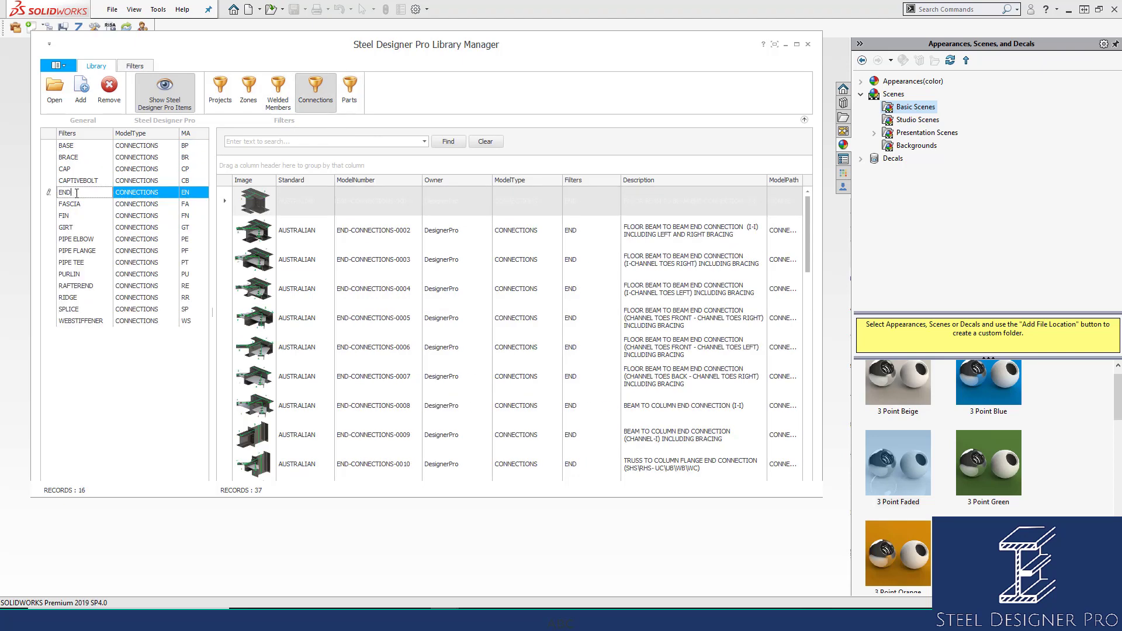
pyautogui.scroll(-1, 402, 411)
pyautogui.scroll(-5, 401, 411)
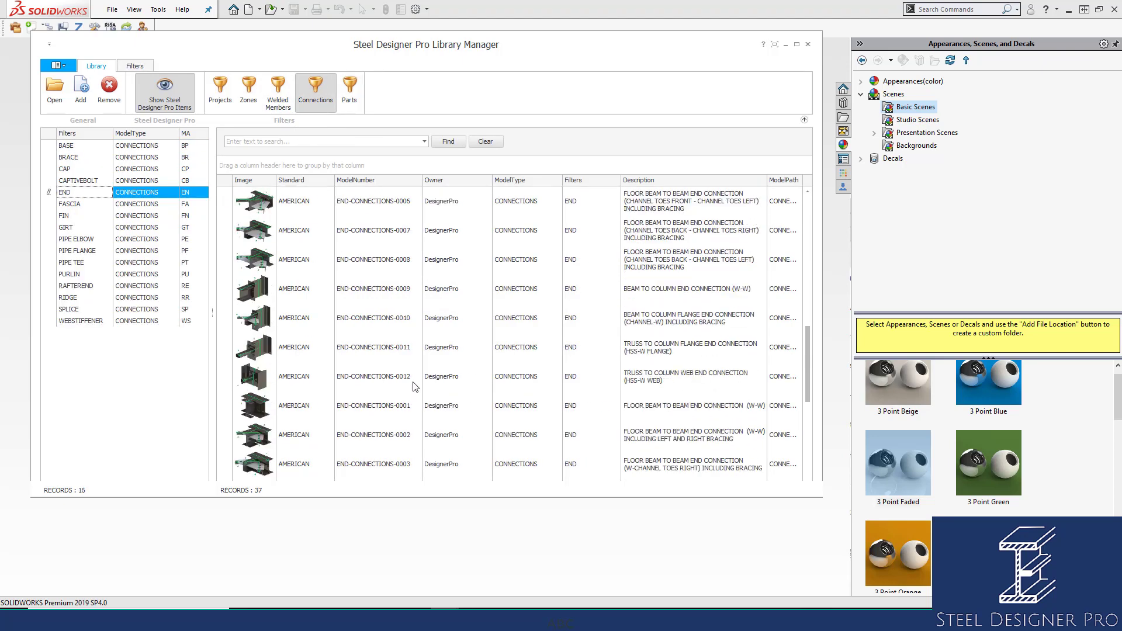
pyautogui.click(358, 466)
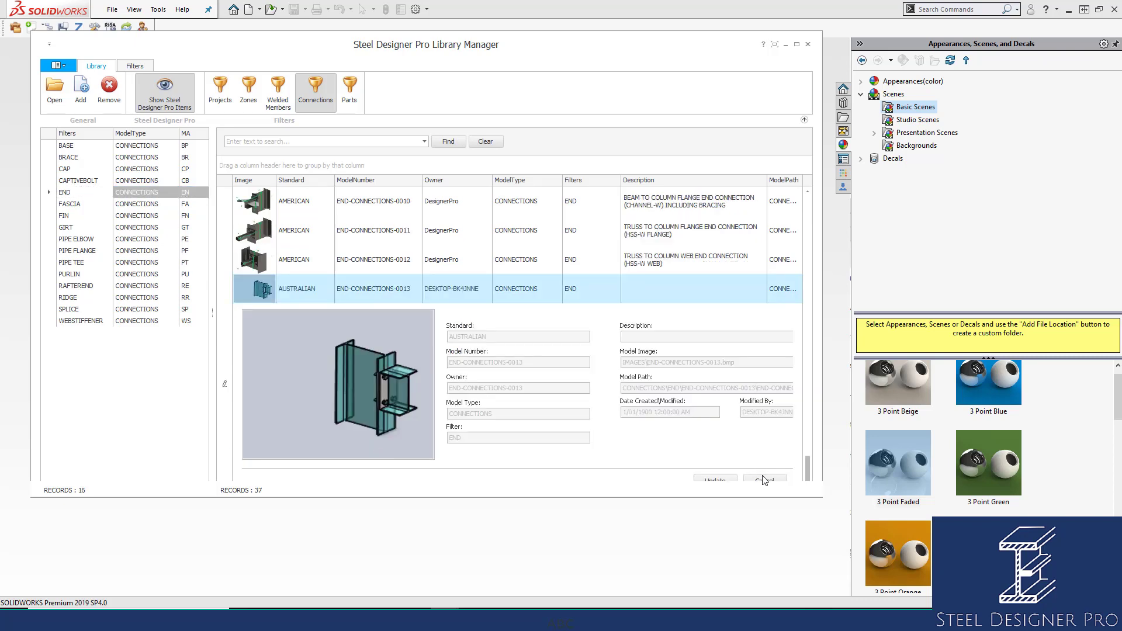
pyautogui.click(765, 479)
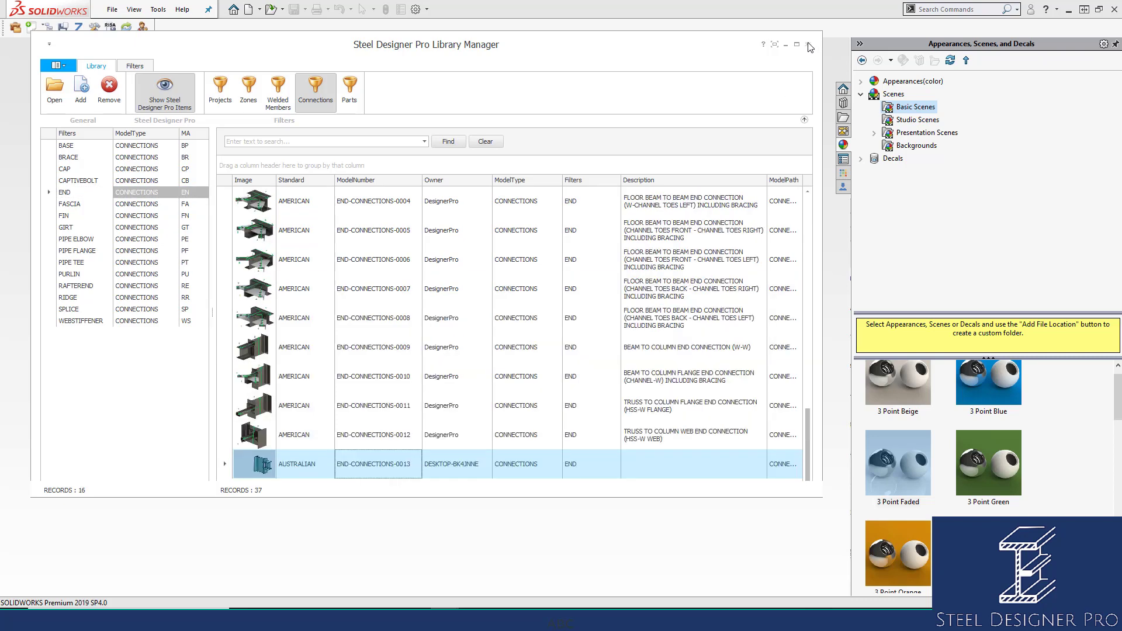
pyautogui.click(810, 46)
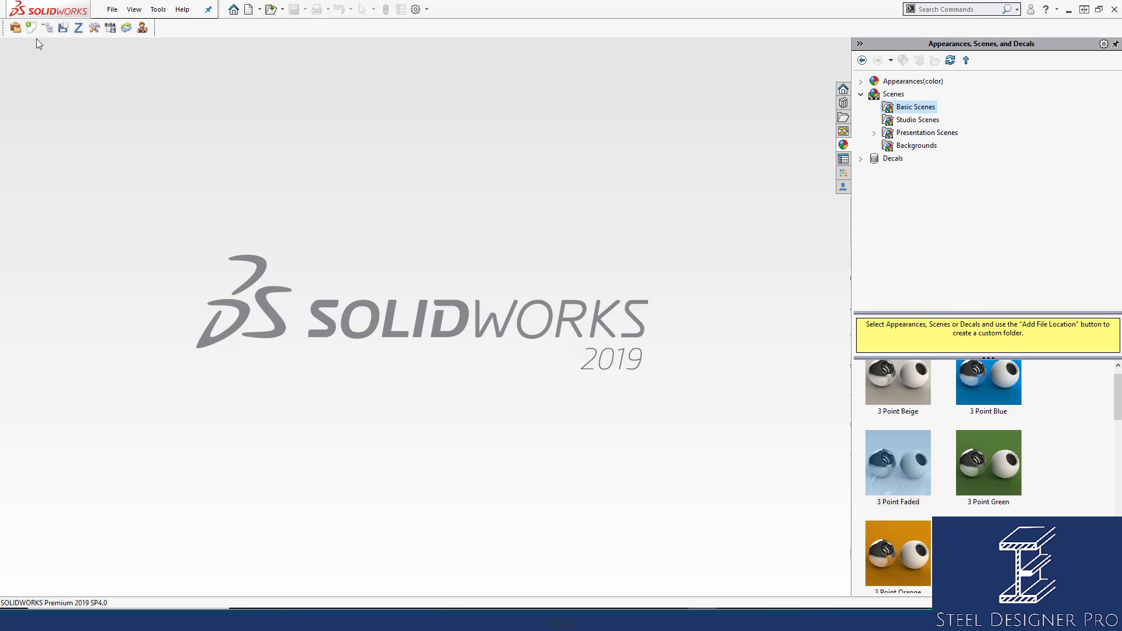
# Open the recent project zone Tut3-L5 from the Project Command Centre
pyautogui.click(15, 27)
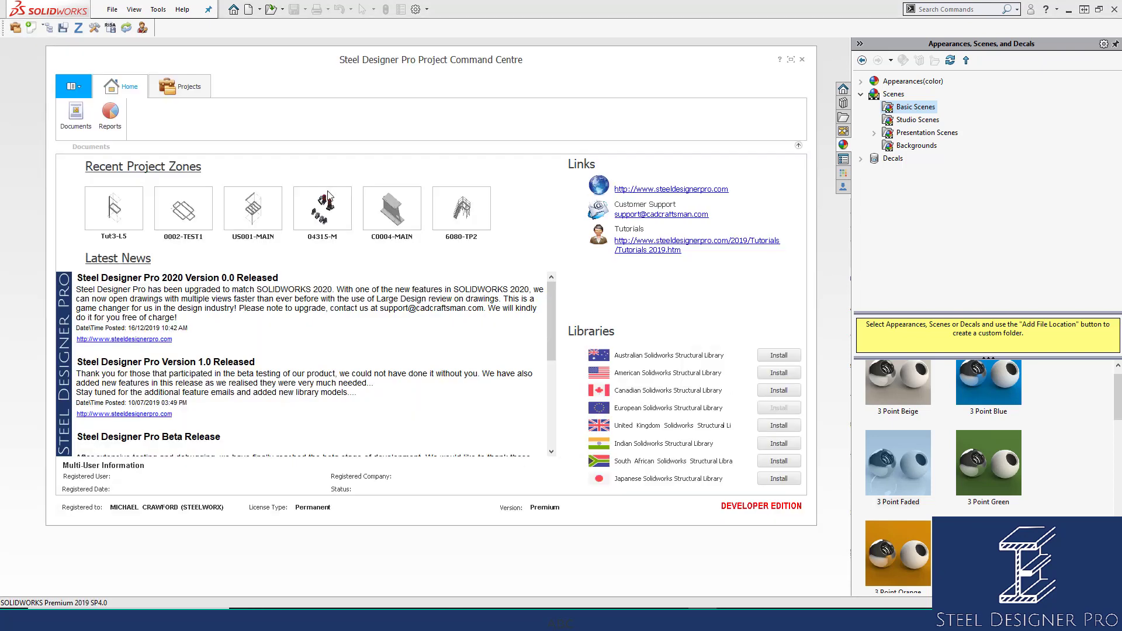
pyautogui.click(138, 206)
pyautogui.click(519, 275)
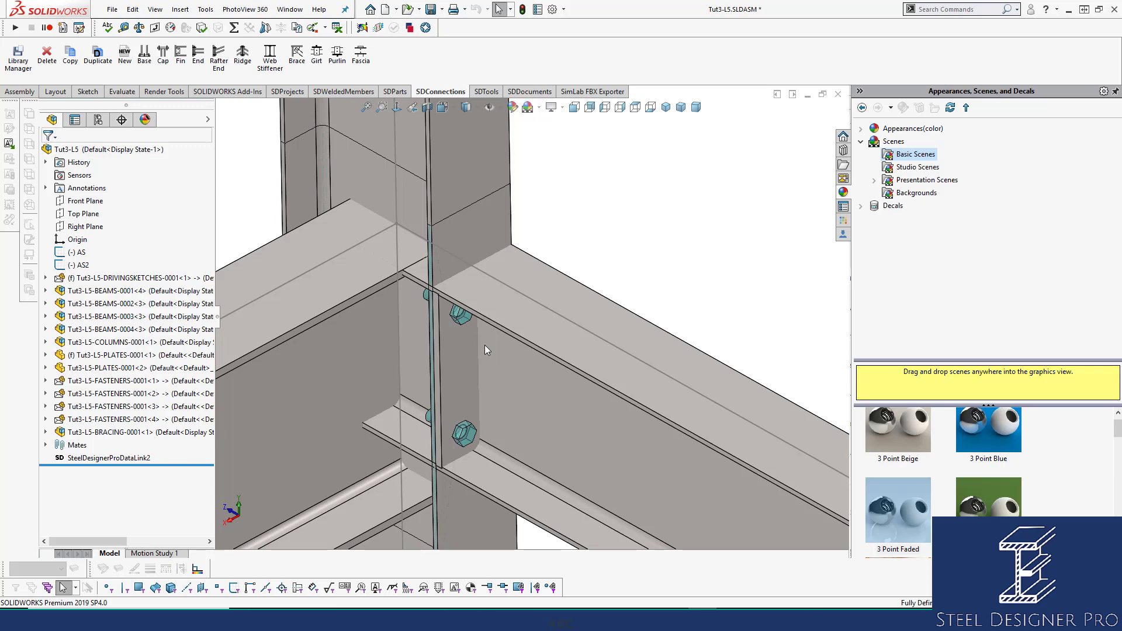
# Delete the bolted end connection of the Tut3-L5-BEAMS-0004 beam at the column
pyautogui.click(46, 54)
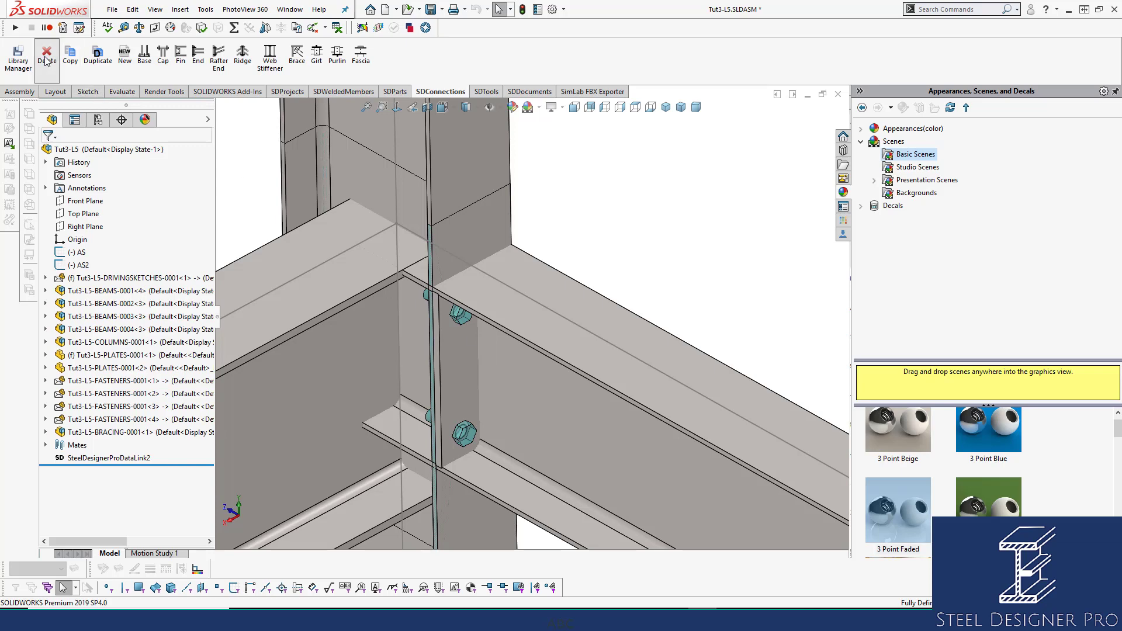
pyautogui.click(465, 358)
pyautogui.click(48, 154)
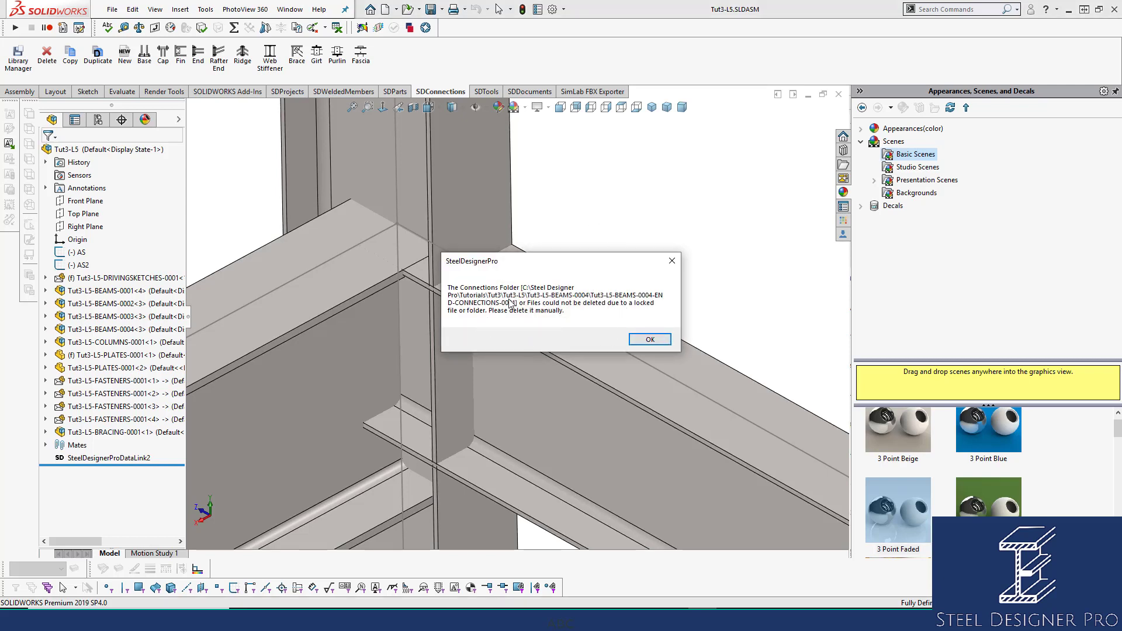
pyautogui.click(650, 341)
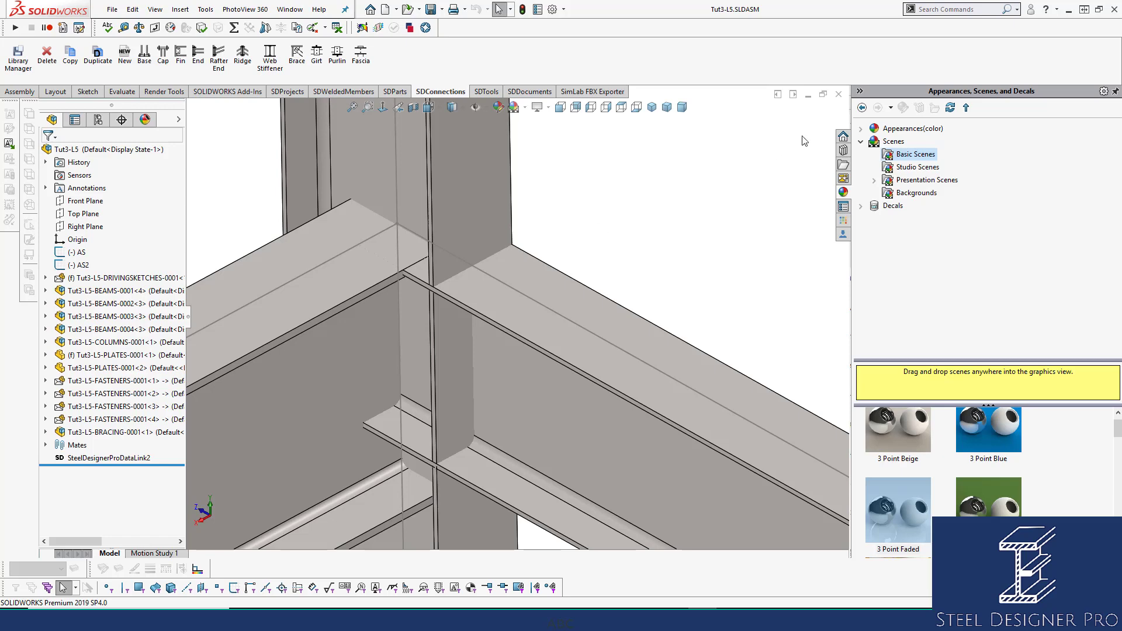
# Delete the two leftover end-connection 3D sketches from the Tut3-L5-BEAMS-0004 subassembly and save the assembly
pyautogui.click(600, 311)
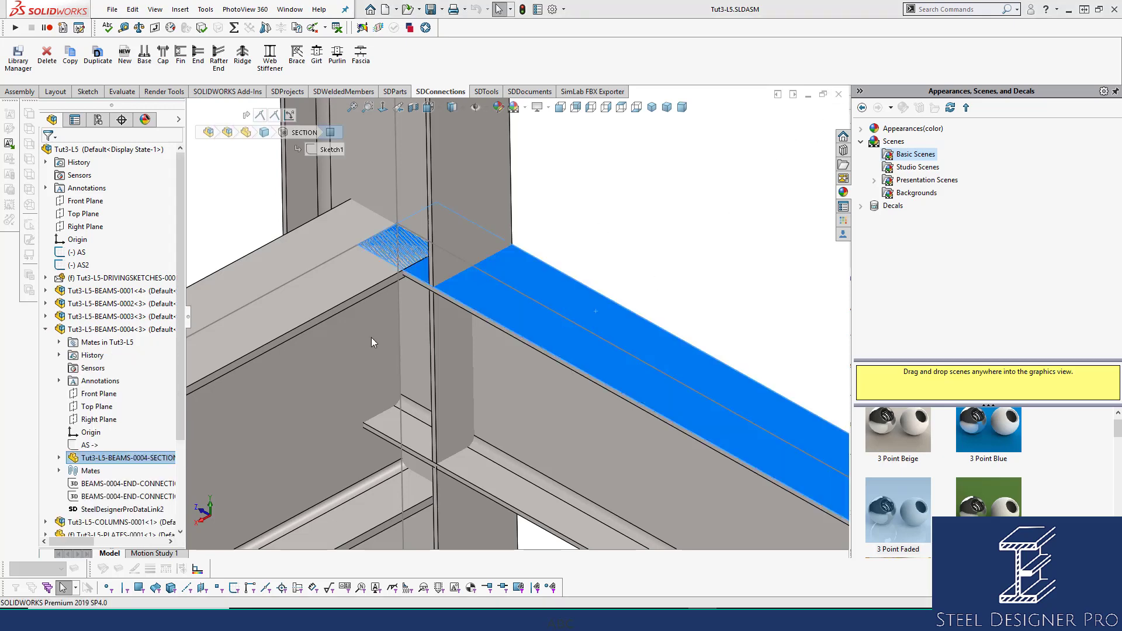
pyautogui.scroll(-2, 117, 409)
pyautogui.click(132, 421)
pyautogui.keyDown('ctrl'); pyautogui.click(134, 408); pyautogui.keyUp('ctrl')
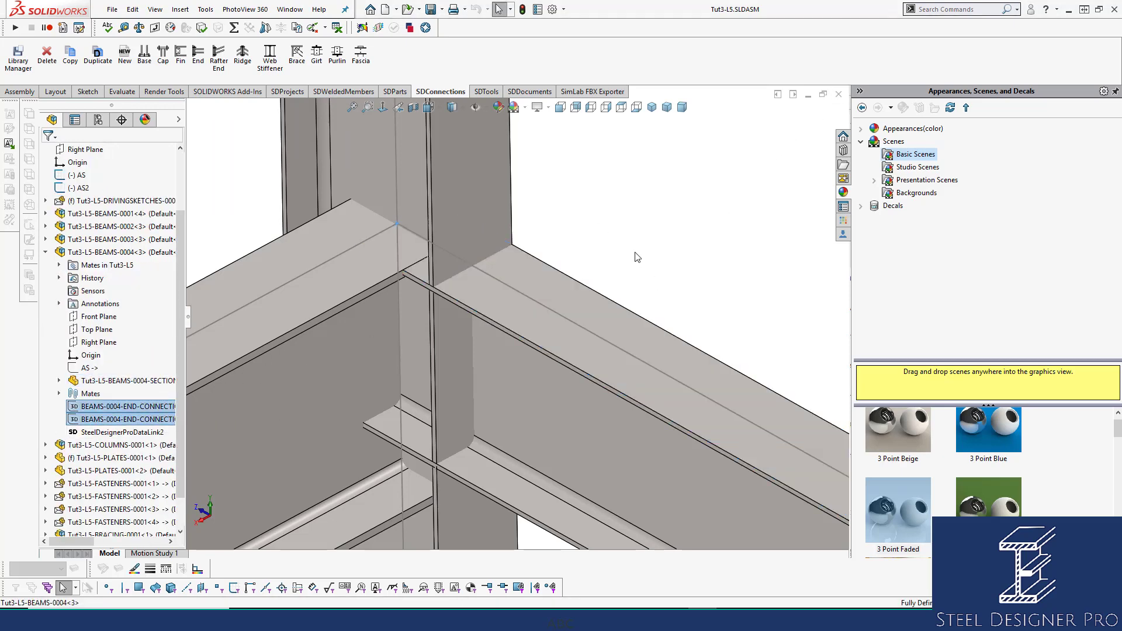
pyautogui.press('Delete')
pyautogui.hotkey('ctrl', 's')
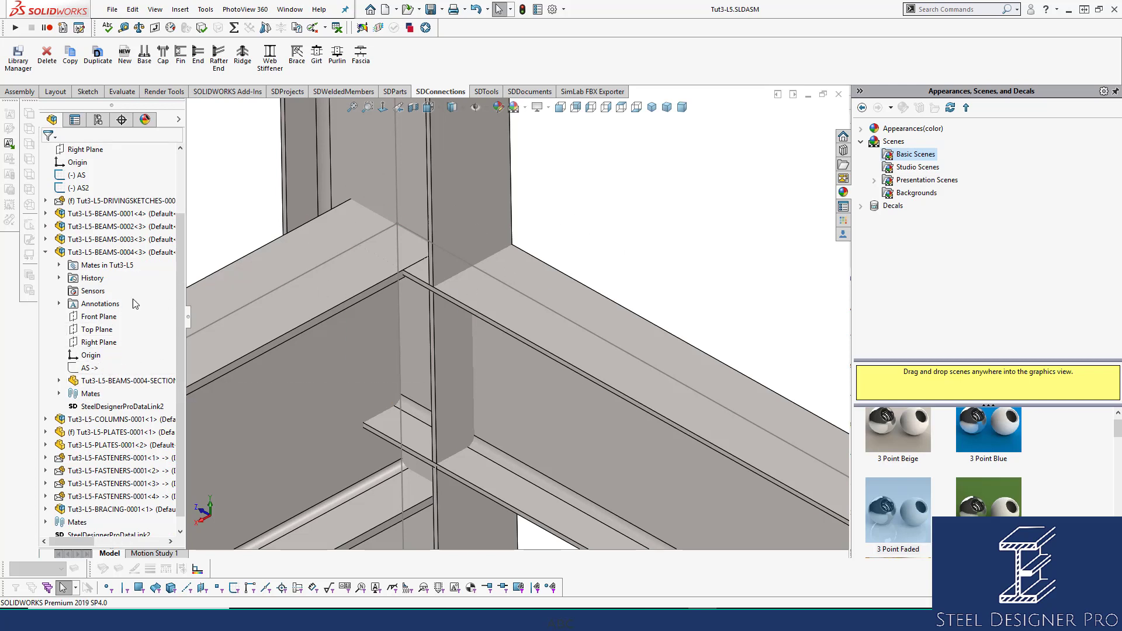
# Close the main assembly and reopen Tut3-L5.SLDASM in Resolved mode
pyautogui.click(838, 95)
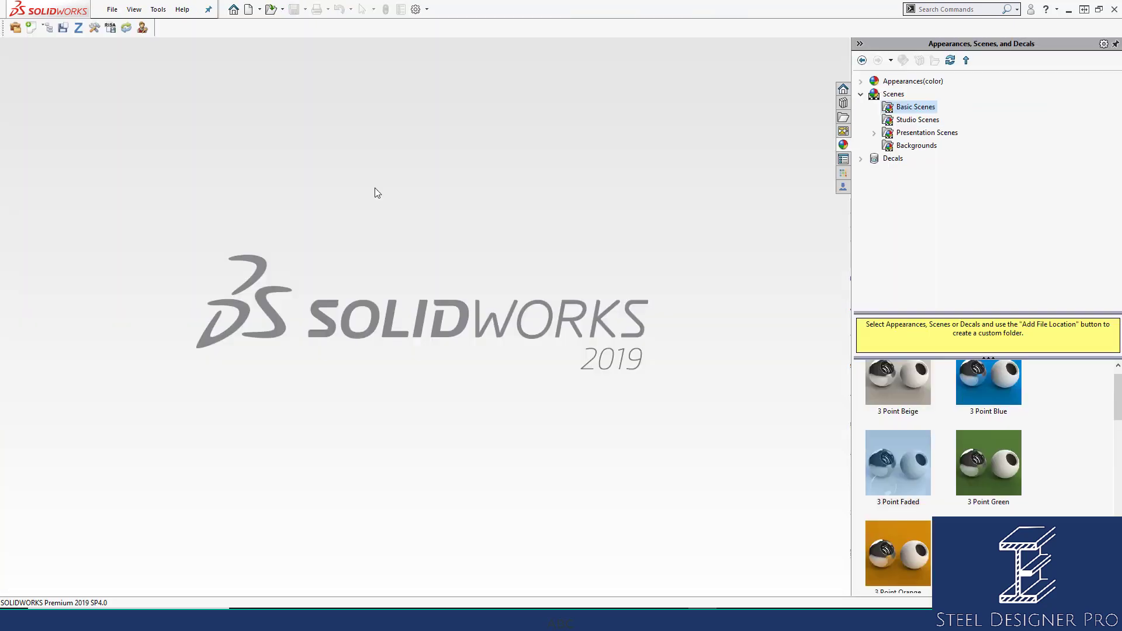
pyautogui.click(271, 9)
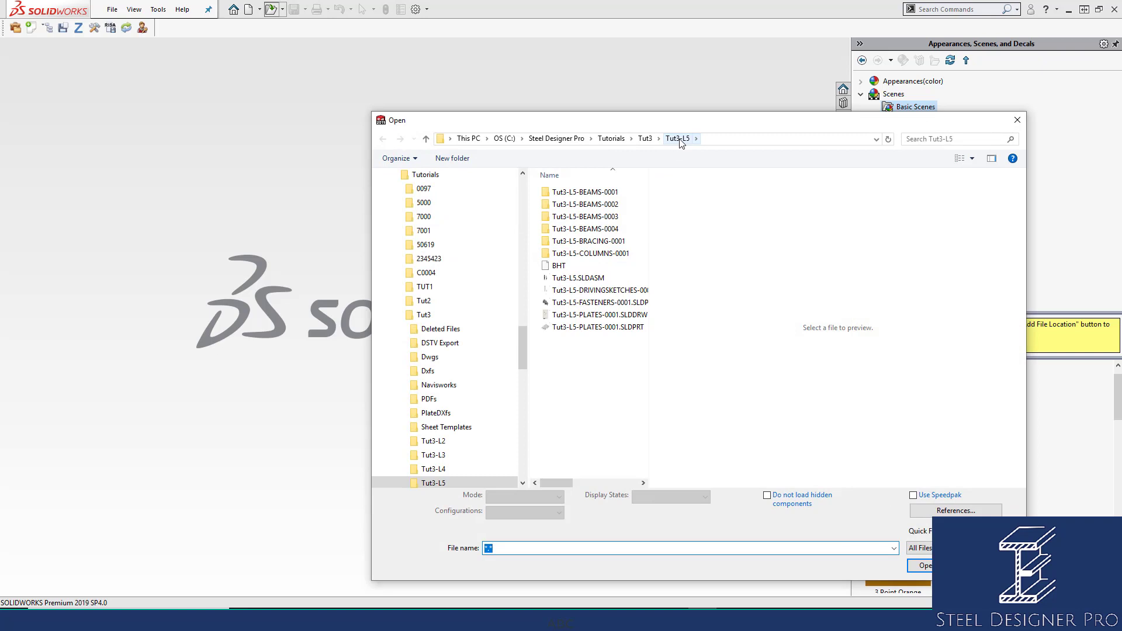
pyautogui.click(592, 279)
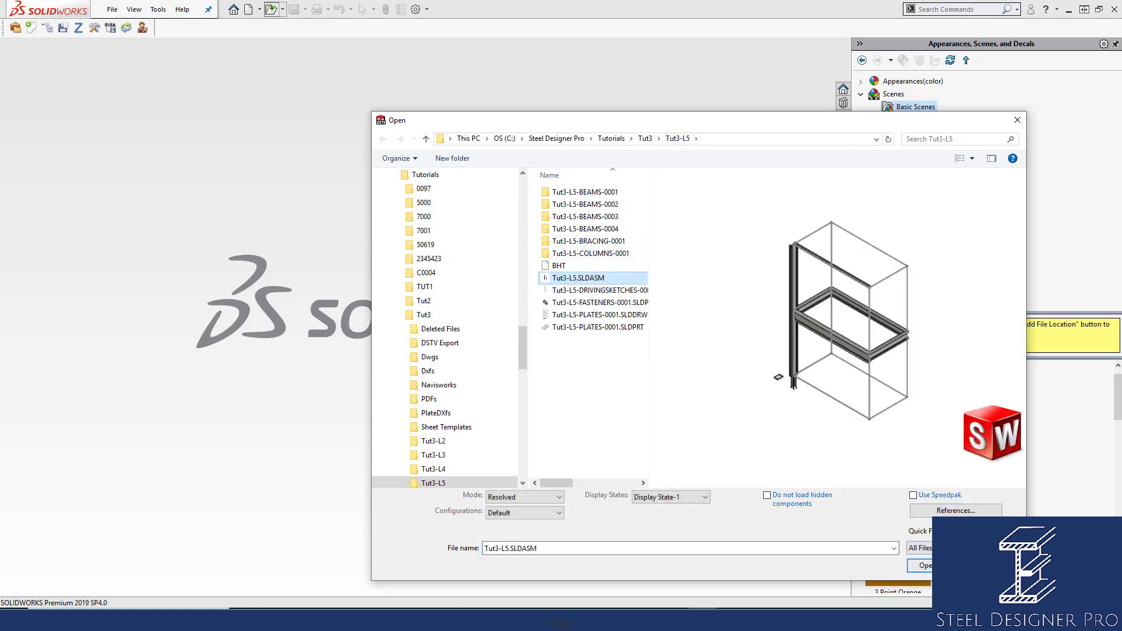
pyautogui.click(920, 565)
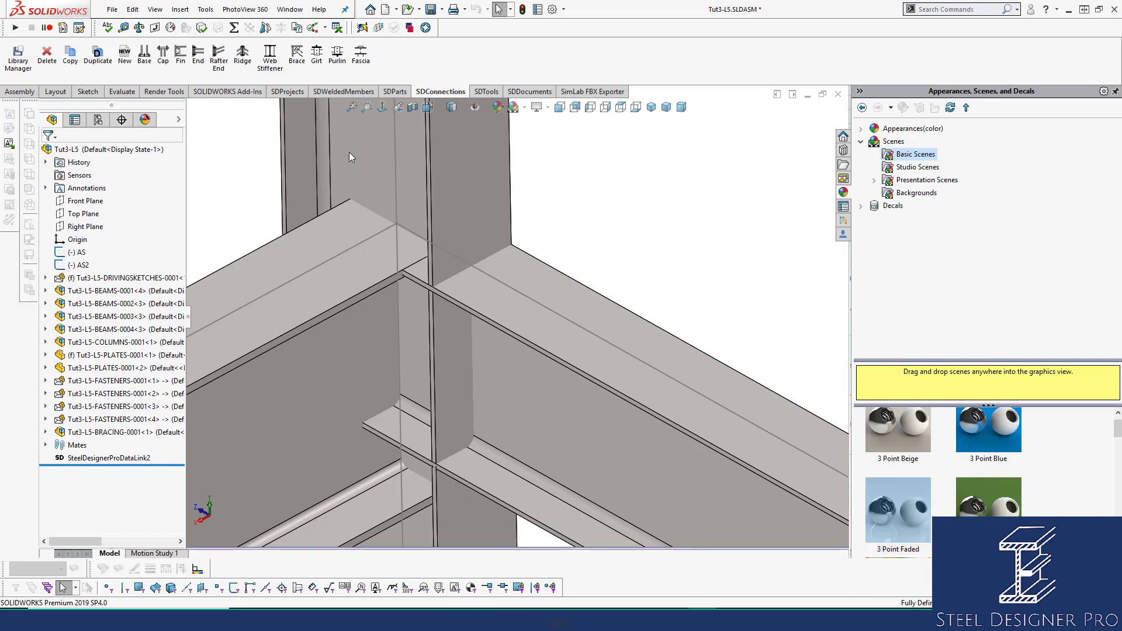
# Open the Tut3-L5-BEAMS-0004 subassembly separately and locate the Tut3-L5-BEAMS-0004-END-CONNECTIONS-0001 folder among its files
pyautogui.click(559, 277)
pyautogui.click(91, 330)
pyautogui.click(102, 274)
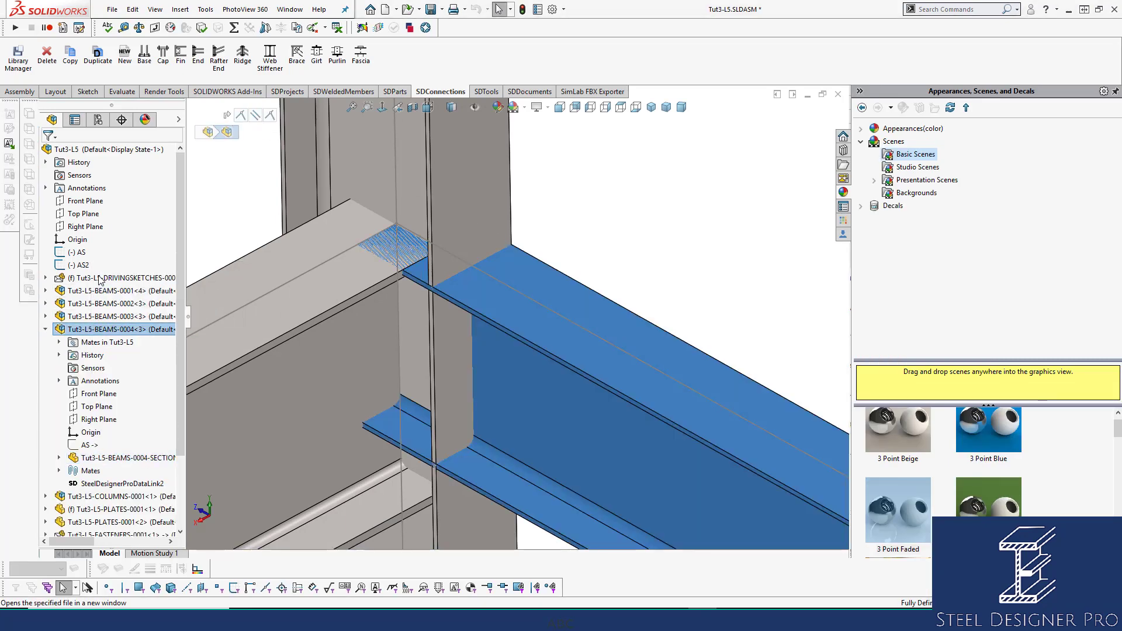
pyautogui.click(407, 9)
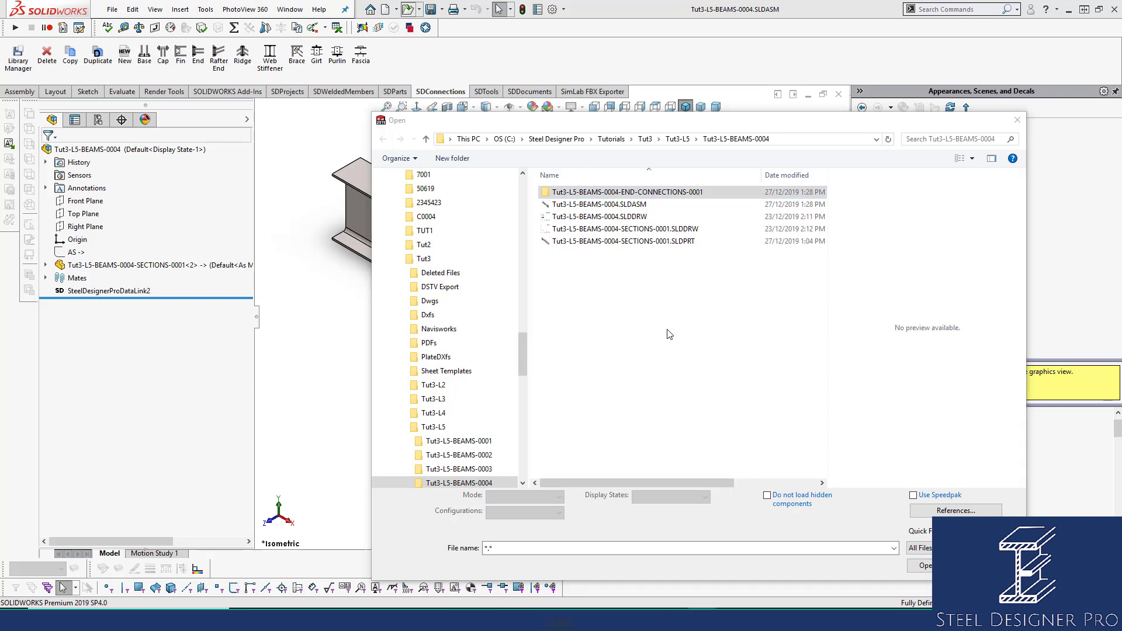
pyautogui.press('Escape')
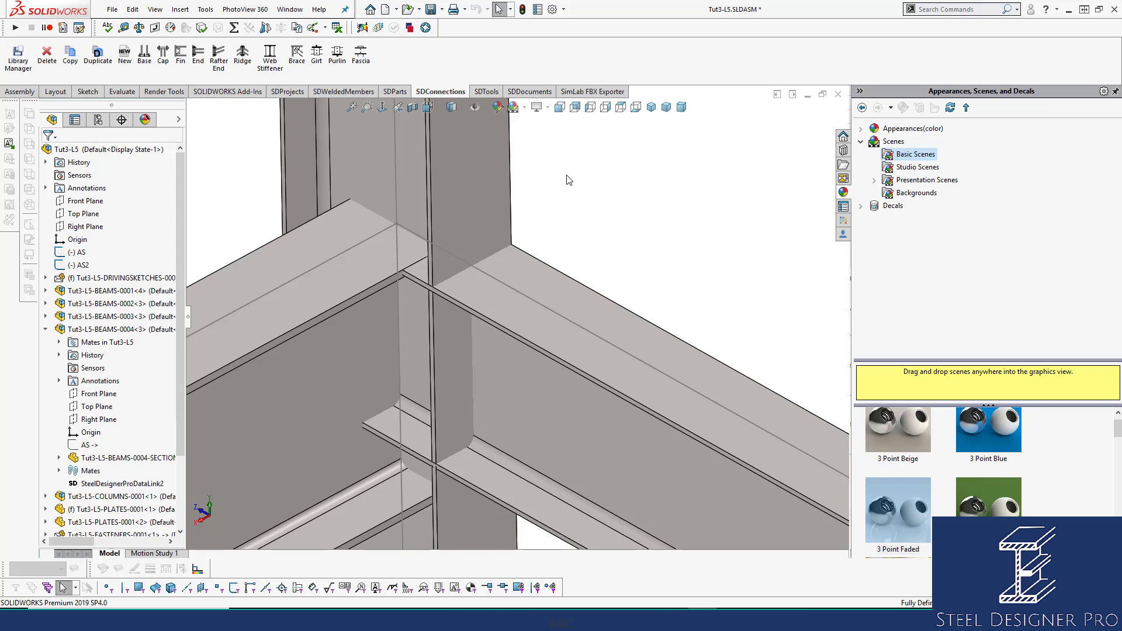
# Save the assembly and choose the Australian END-CONNECTIONS-0013 model from the library for a new end connection
pyautogui.hotkey('ctrl', 's')
pyautogui.click(193, 70)
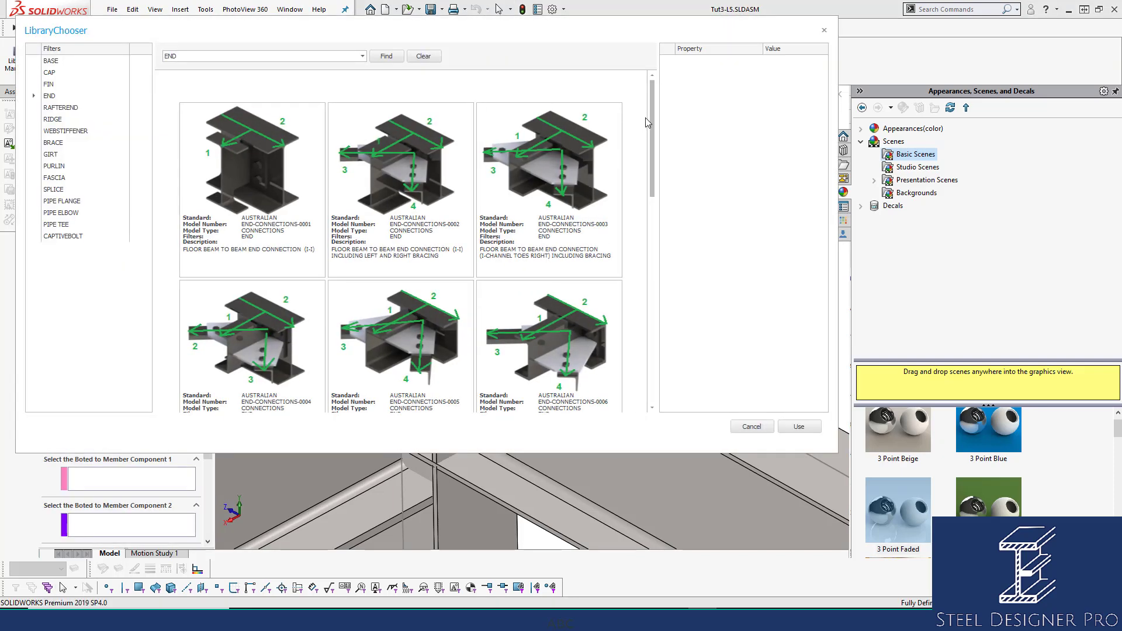
pyautogui.moveTo(652, 115); pyautogui.dragTo(652, 324)
pyautogui.click(451, 288)
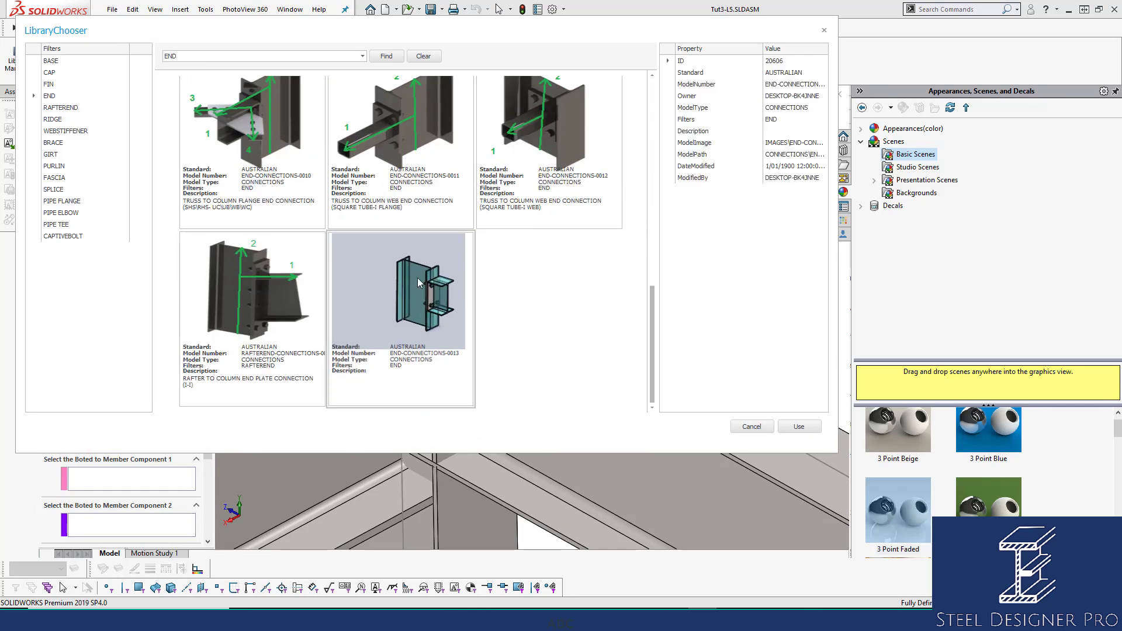
pyautogui.click(799, 427)
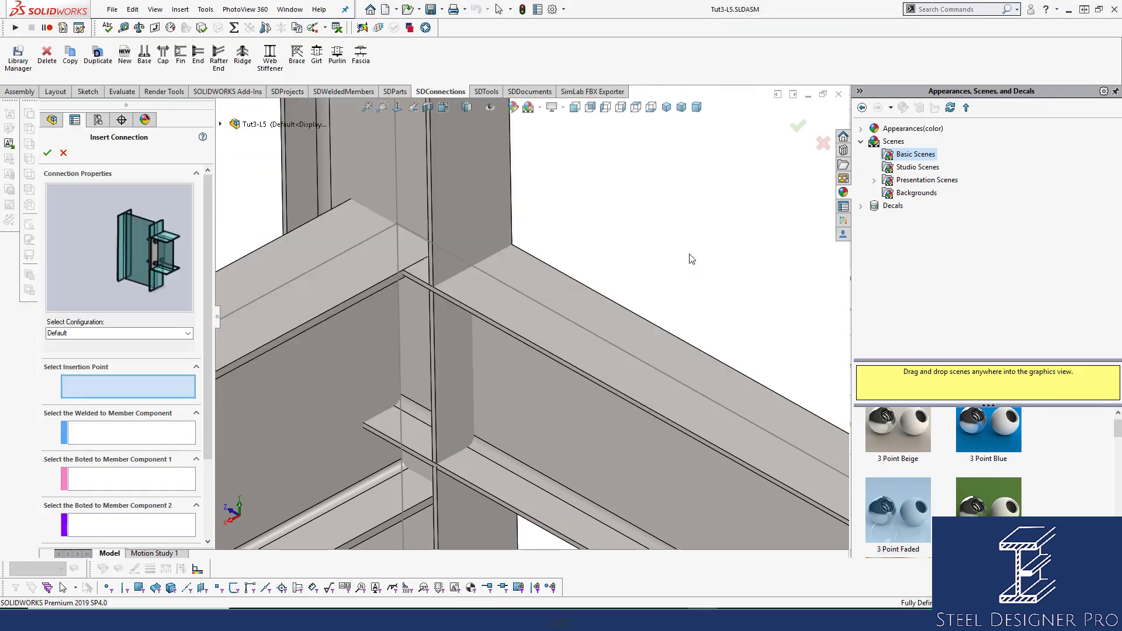
# Insert the connection at the floor sketch point on the column, with the Tut3-L5-BEAMS-0004 beam as welded member and the column as first bolted member
pyautogui.click(396, 225)
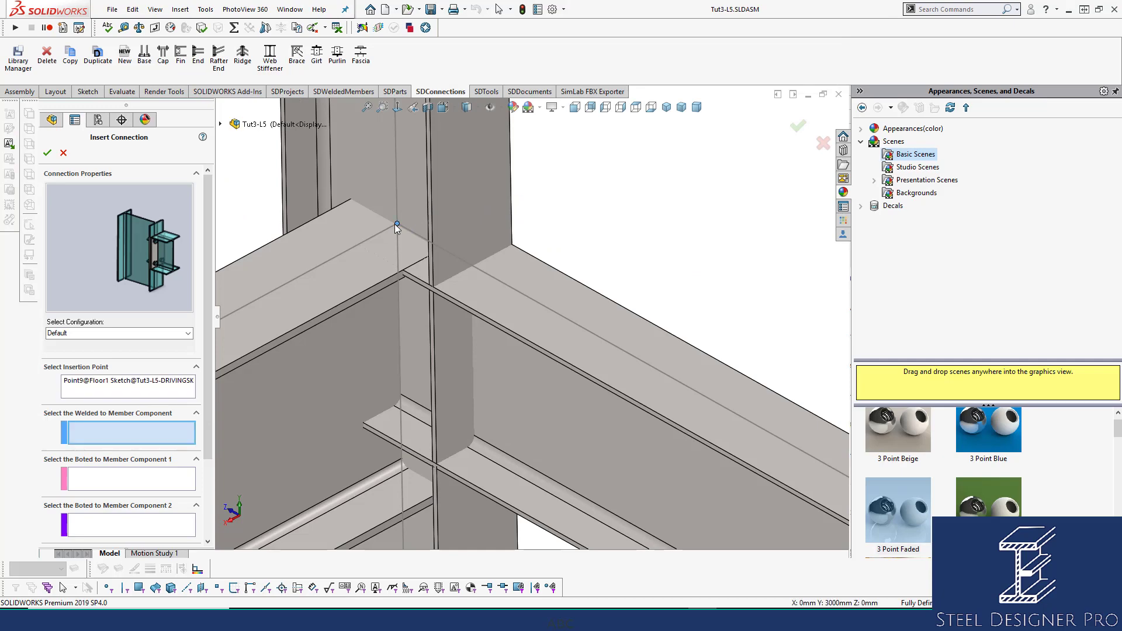
pyautogui.click(571, 334)
pyautogui.click(478, 189)
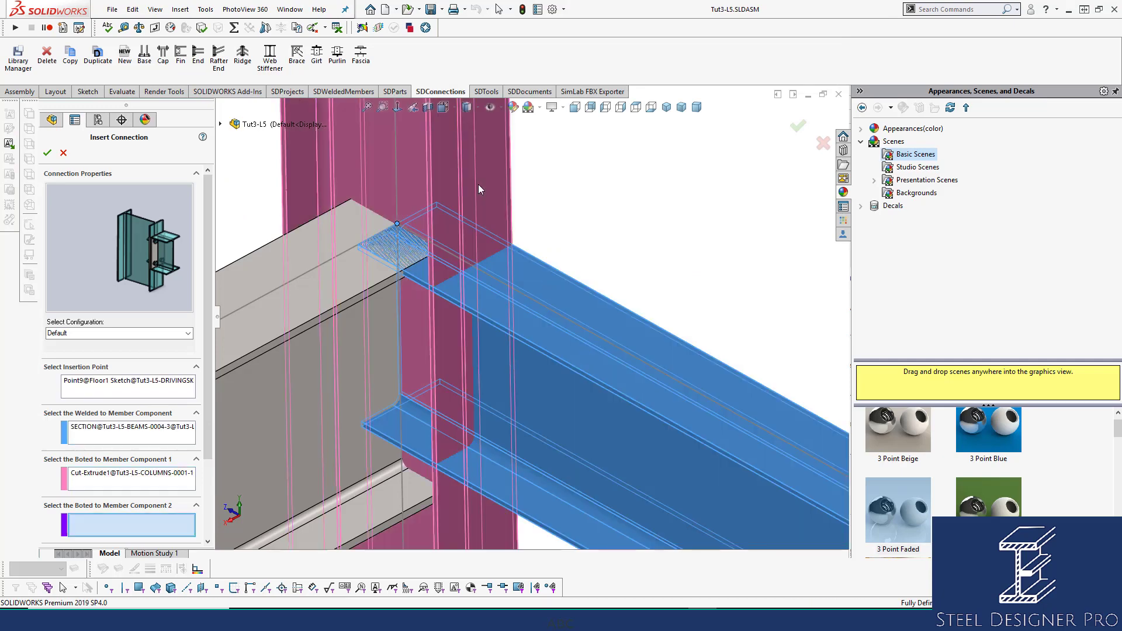
pyautogui.click(47, 152)
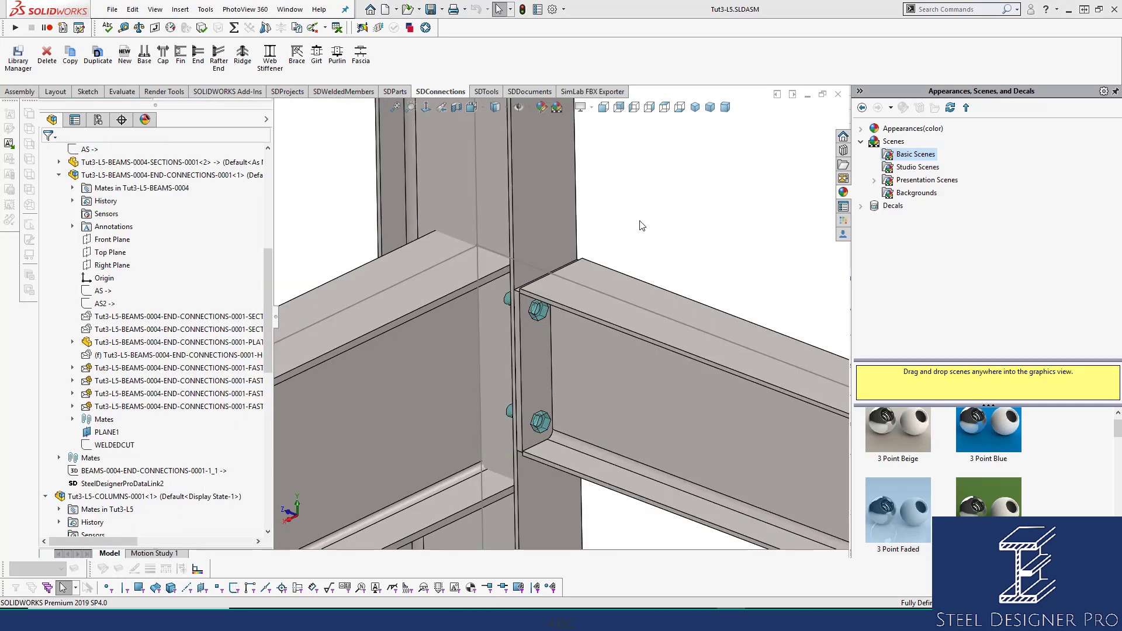
# Isolate the column section to check the bolt holes cut for the connection, and exit the isolated view
pyautogui.click(570, 236)
pyautogui.rightClick(570, 232)
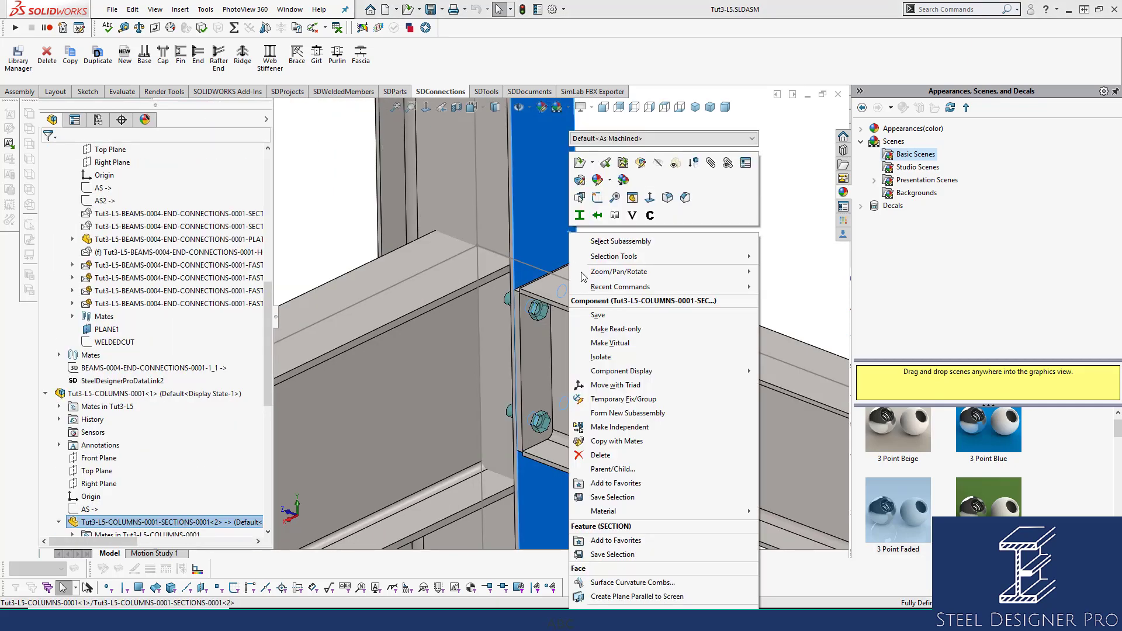
pyautogui.click(596, 357)
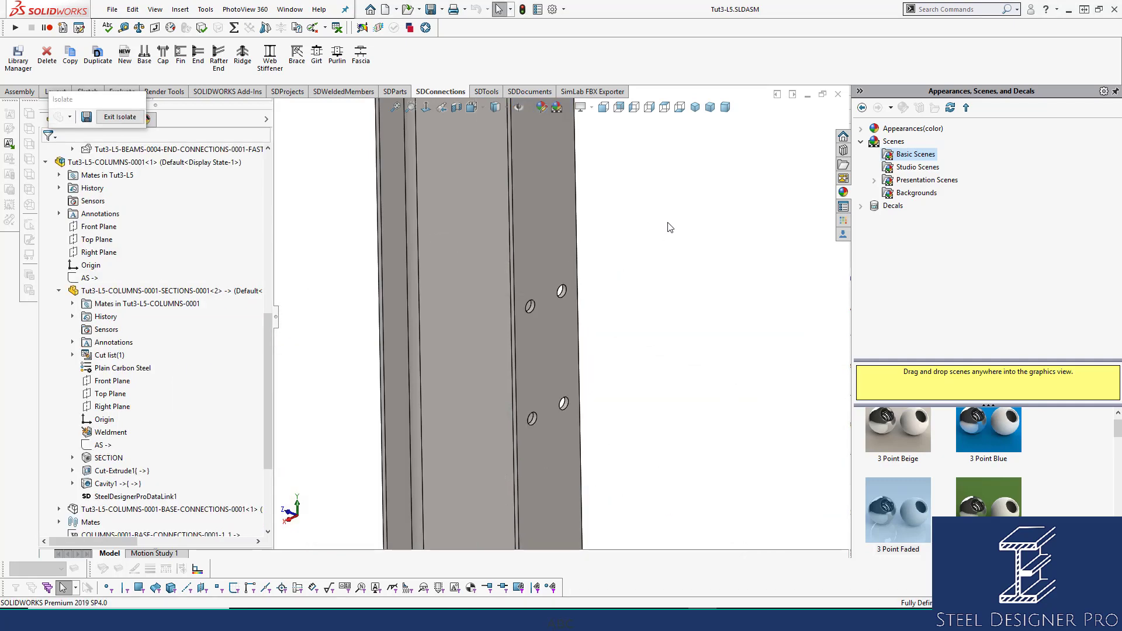
pyautogui.click(120, 116)
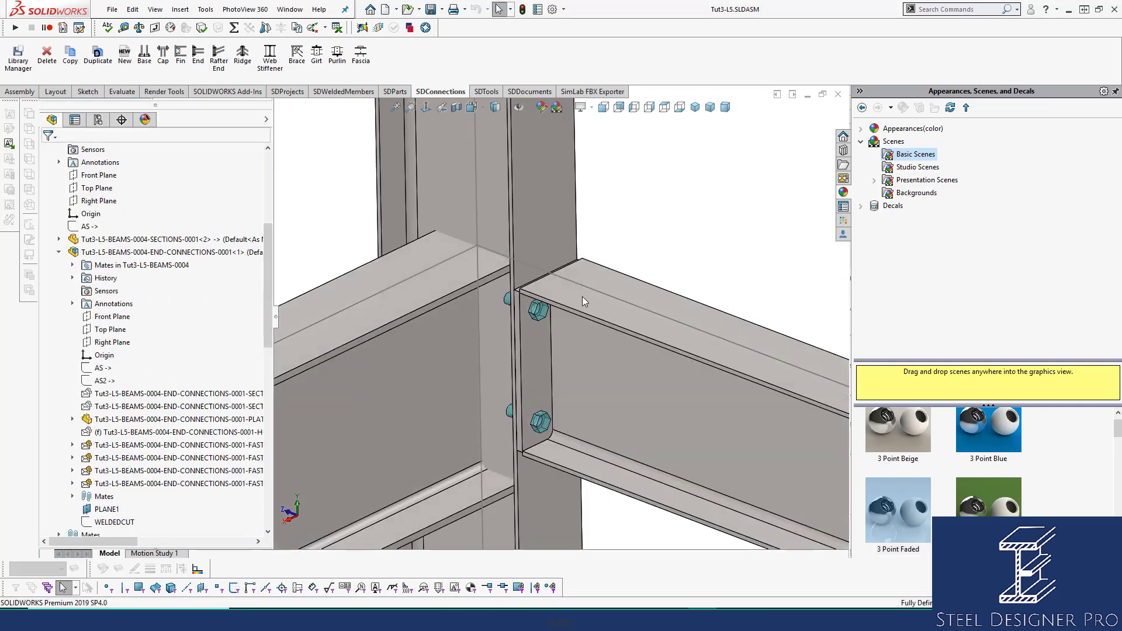
# Examine the inserted end connection at the column, checking the beam end, the end plate with its features, and the bolts
pyautogui.click(583, 296)
pyautogui.moveTo(602, 284); pyautogui.dragTo(565, 316, button='middle')
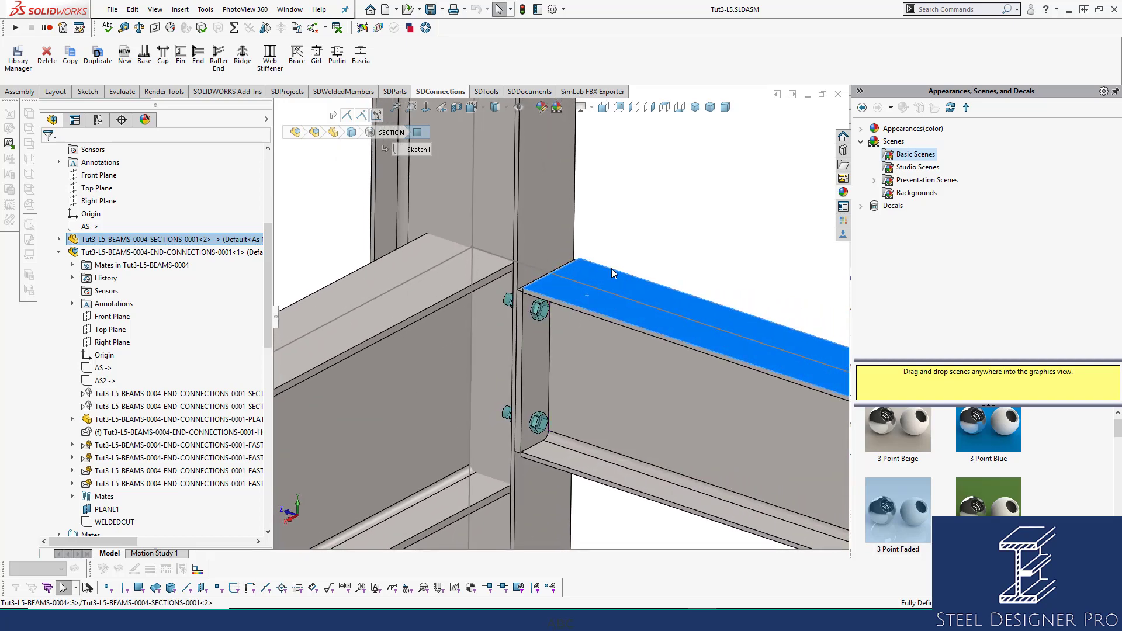
pyautogui.press('Escape')
pyautogui.click(546, 332)
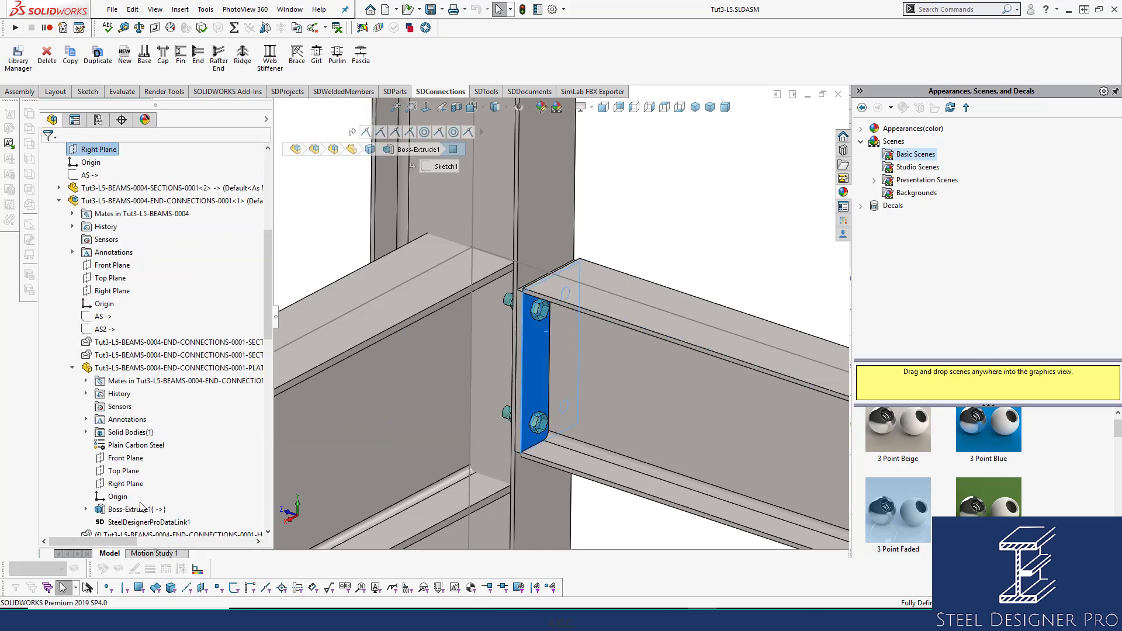
pyautogui.press('Escape')
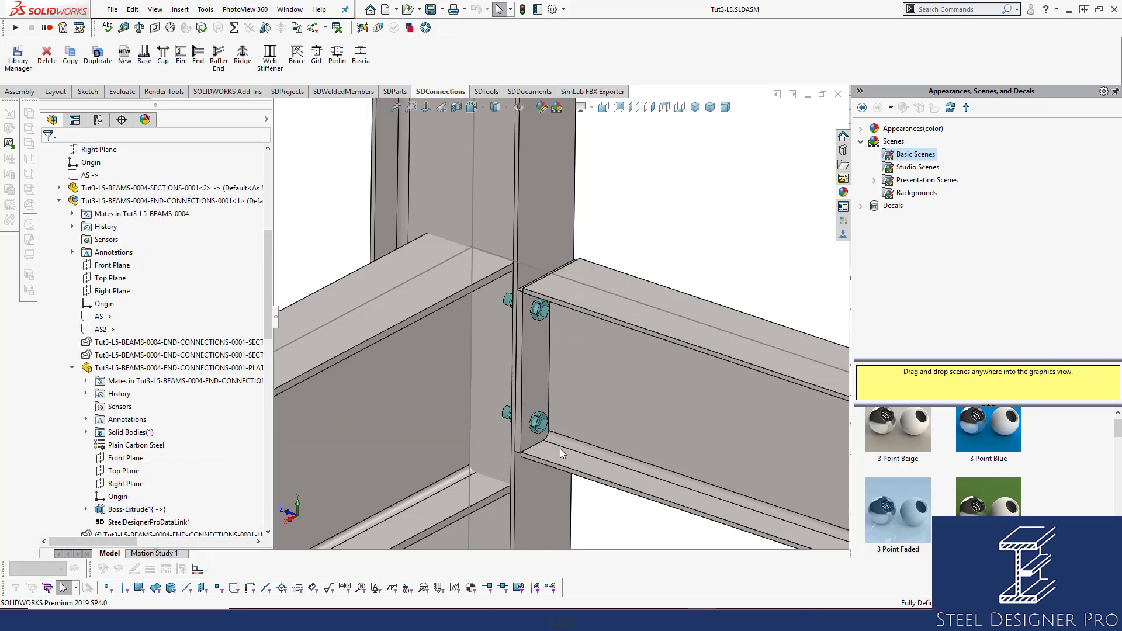
pyautogui.click(529, 359)
pyautogui.press('Escape')
pyautogui.scroll(-5, 531, 312)
pyautogui.moveTo(538, 310)
pyautogui.mouseDown(button='middle')
pyautogui.moveTo(594, 306)
pyautogui.moveTo(548, 315)
pyautogui.mouseUp(button='middle')
pyautogui.scroll(6, 567, 352)
pyautogui.moveTo(572, 392); pyautogui.dragTo(635, 406, button='middle')
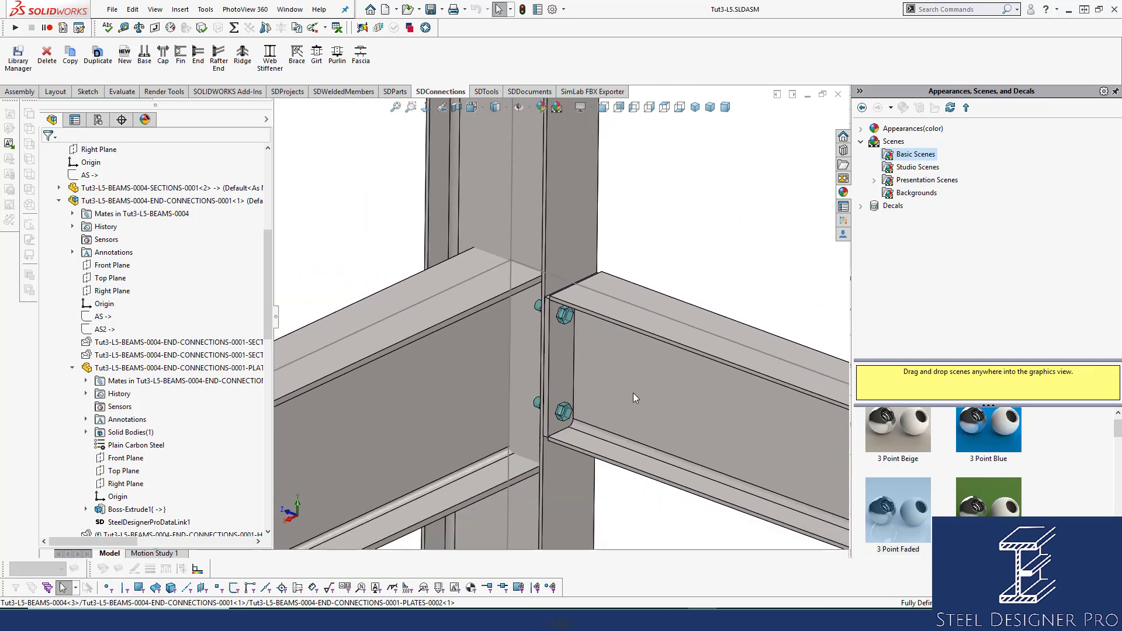